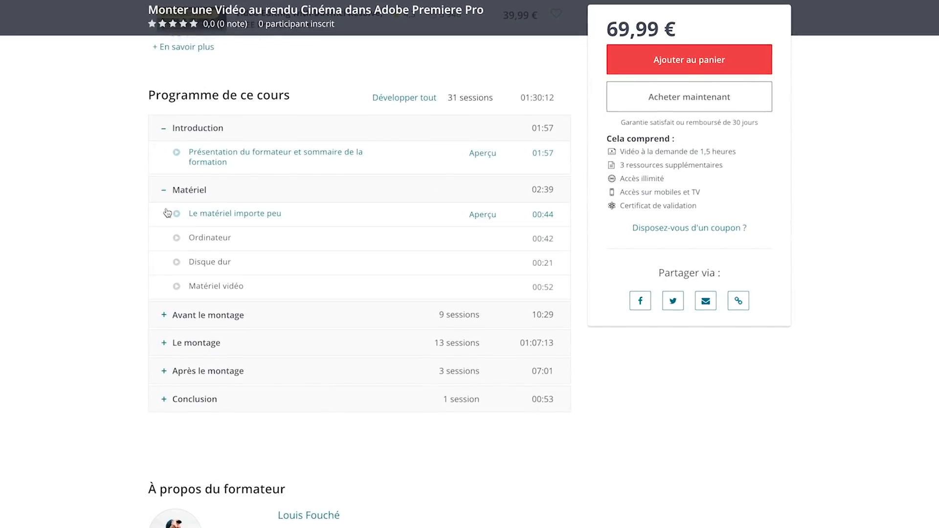
- Expand the course programme sections "Avant le montage" and "Le montage" to review their lessons
click(166, 313)
scroll(118, 309, down, 5)
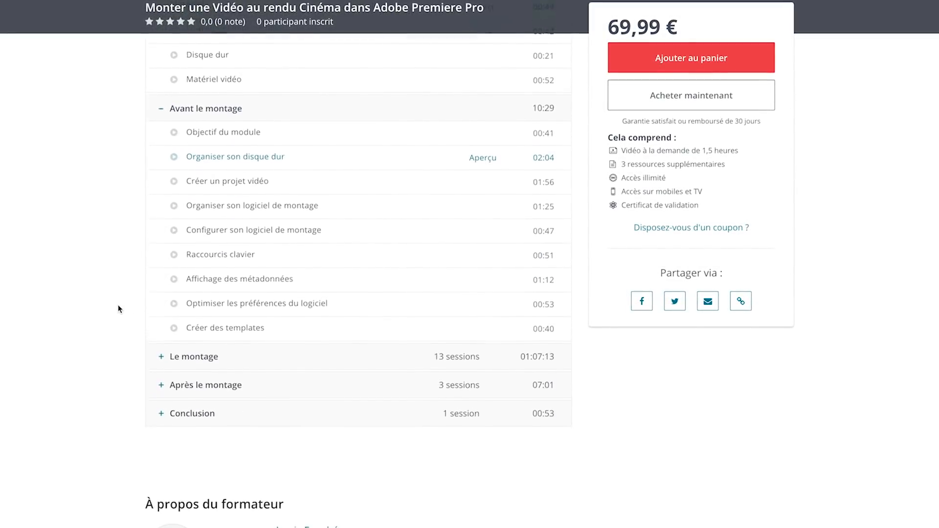
click(156, 311)
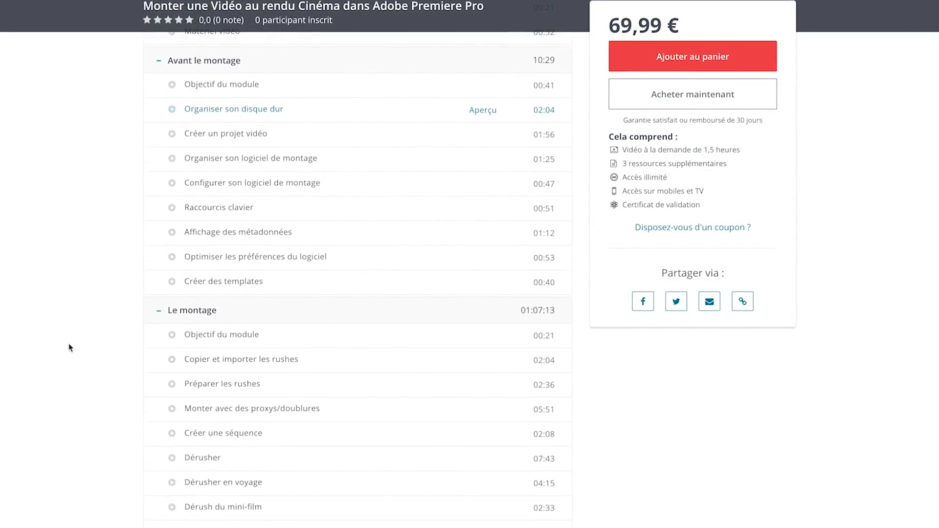
scroll(69, 348, down, 5)
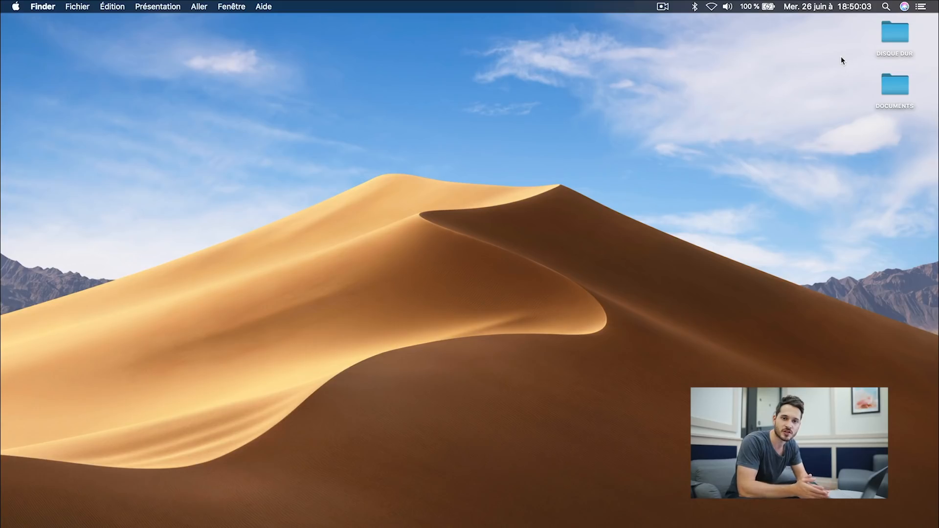
- Open the folder "2019-06-28 - Montage vidéo FCP" inside DISQUE DUR > 2019, widening the name column to read its full name
double_click(890, 30)
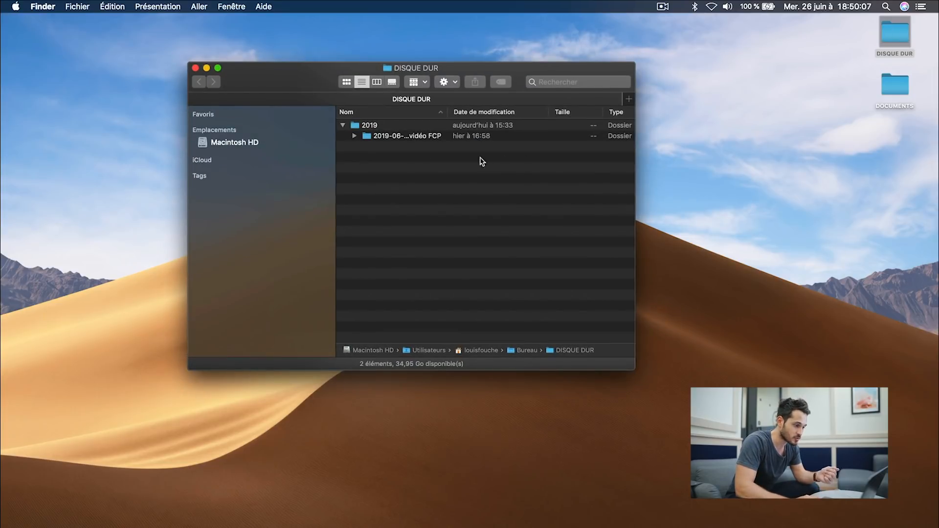
click(368, 127)
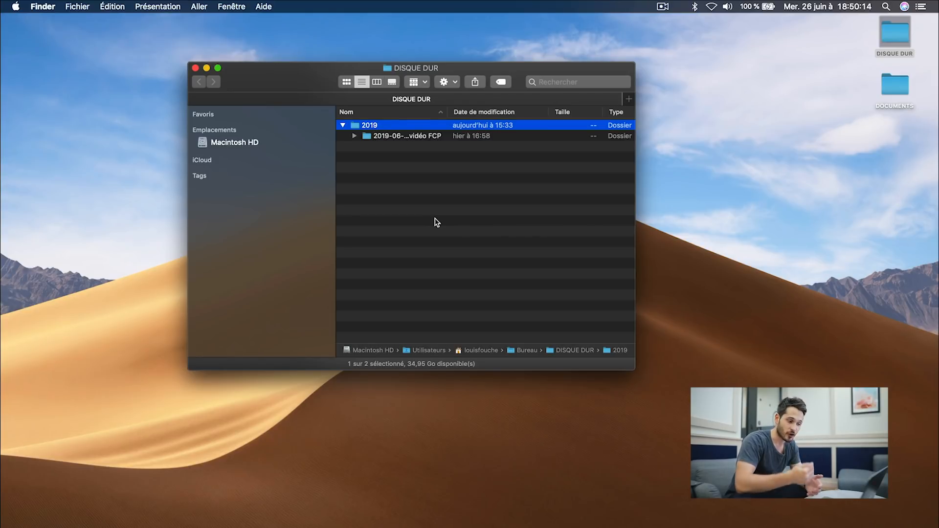
drag(449, 112, 494, 114)
click(460, 169)
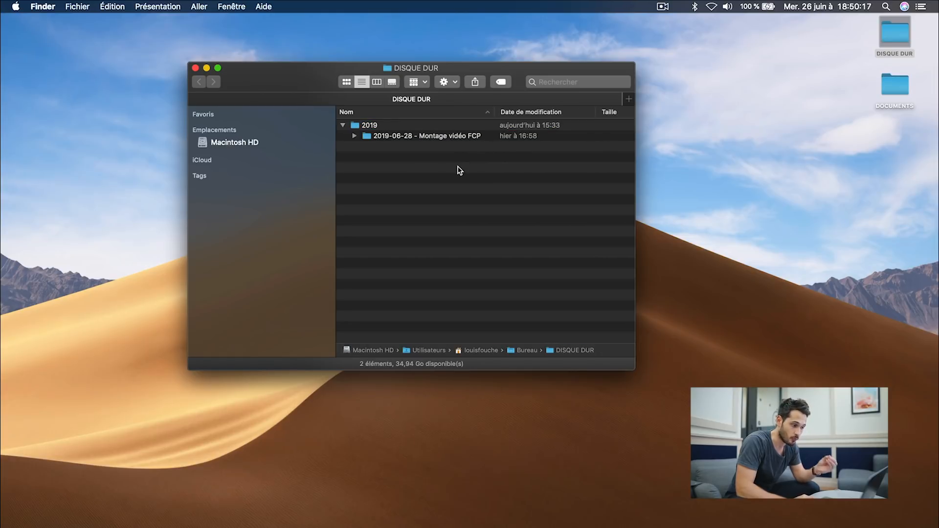
click(415, 140)
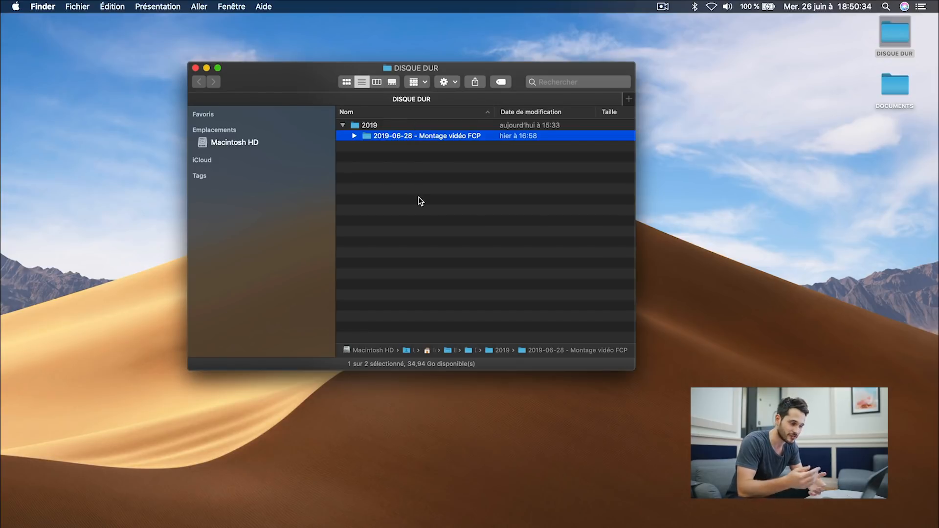
double_click(368, 137)
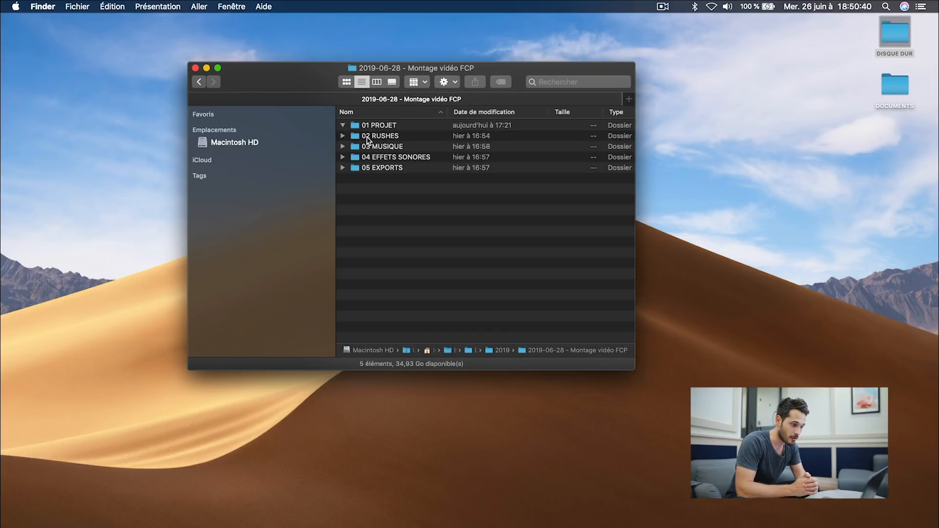
- Examine the numbered subfolders from 01 PROJET to 05 EXPORTS, expanding 02 RUSHES to review its video clips and collapsing it again
click(379, 126)
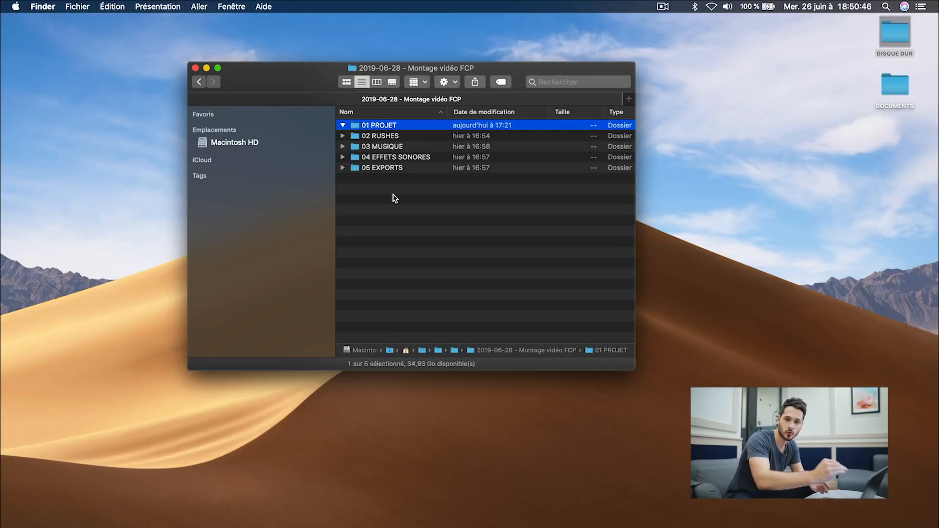
click(394, 112)
click(394, 112)
click(400, 203)
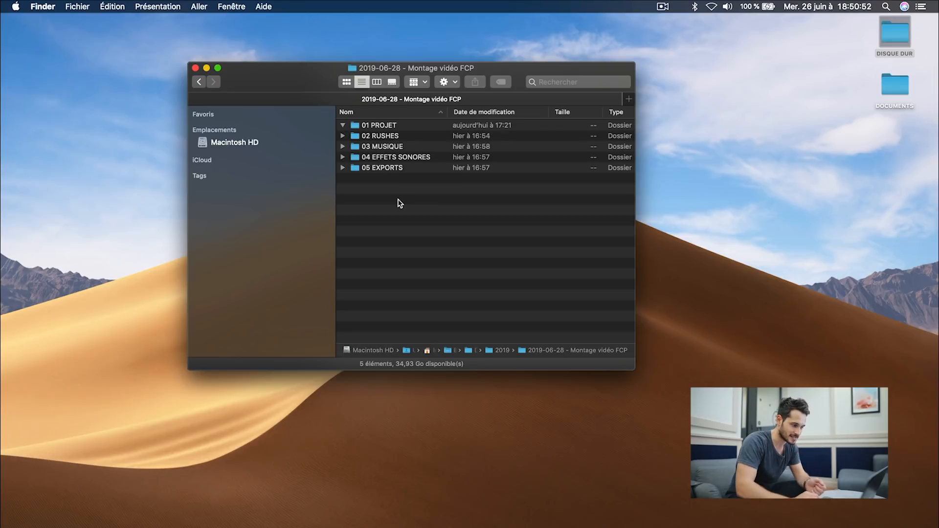
click(354, 128)
click(385, 209)
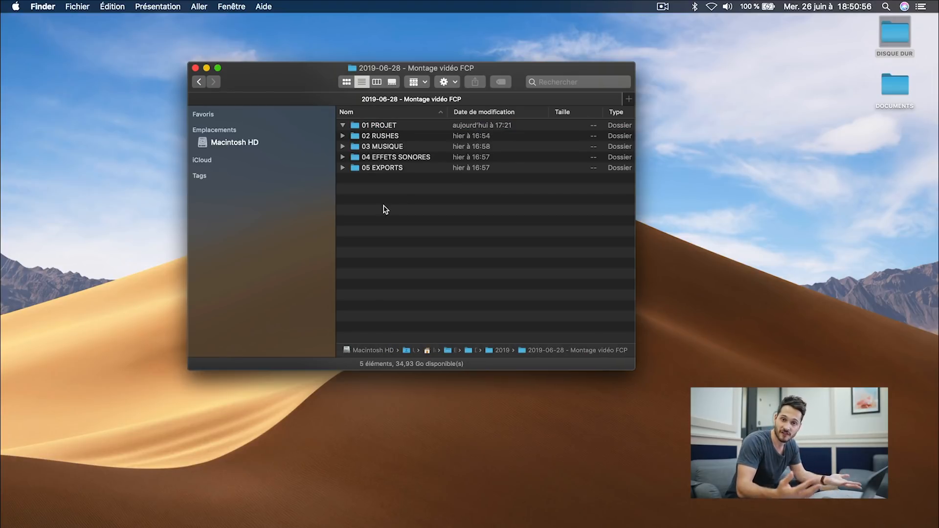
click(342, 137)
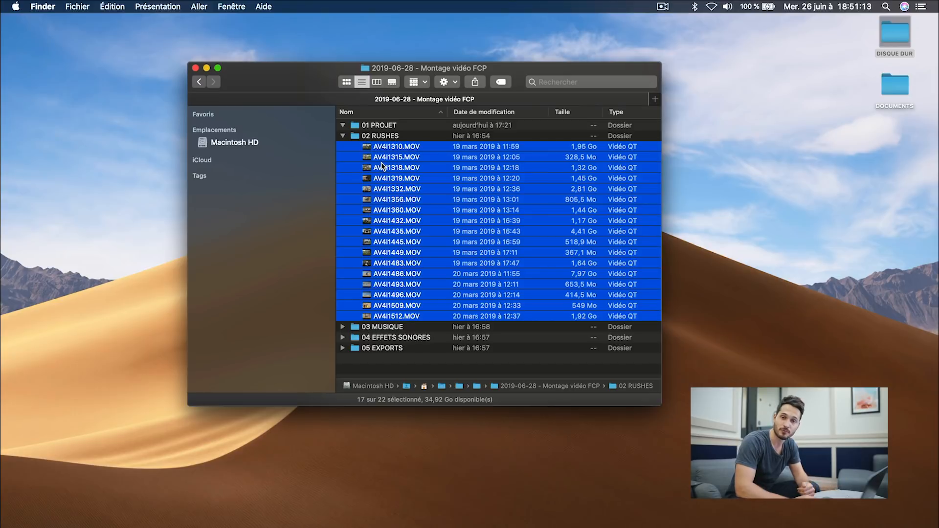
click(343, 136)
click(345, 146)
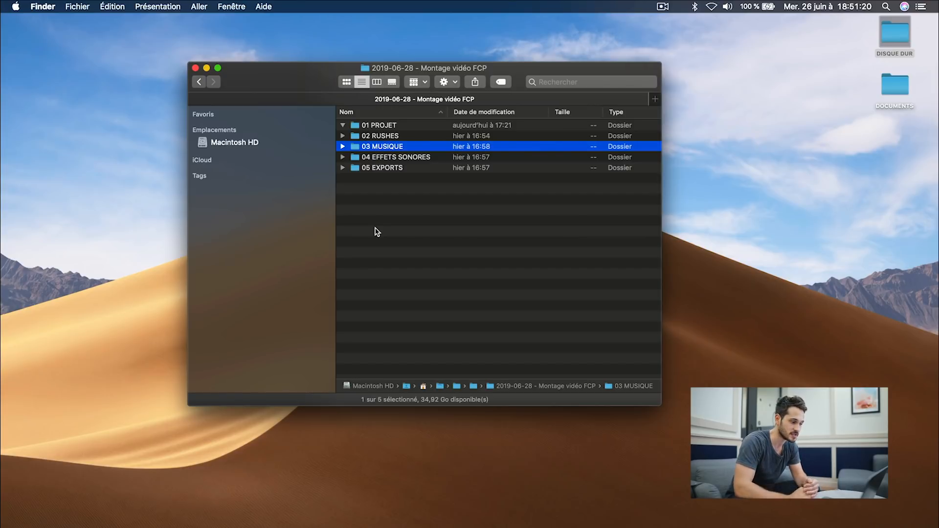
key(Down)
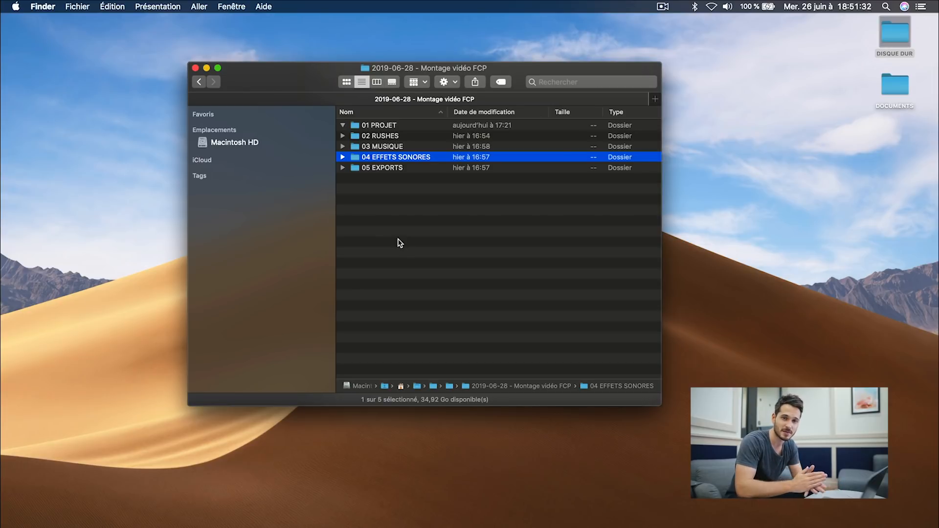
click(374, 170)
click(393, 221)
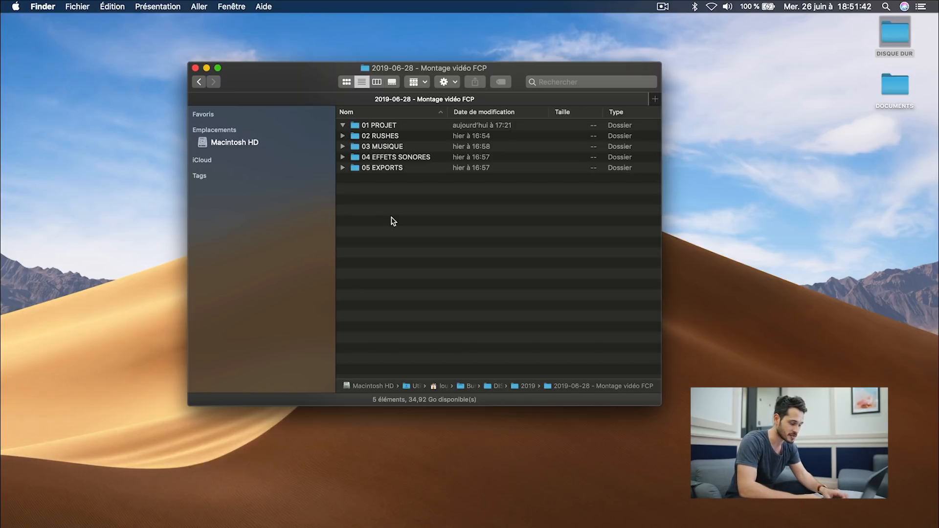
- Launch Final Cut Pro through a Spotlight search for "fcp"
key(super+space)
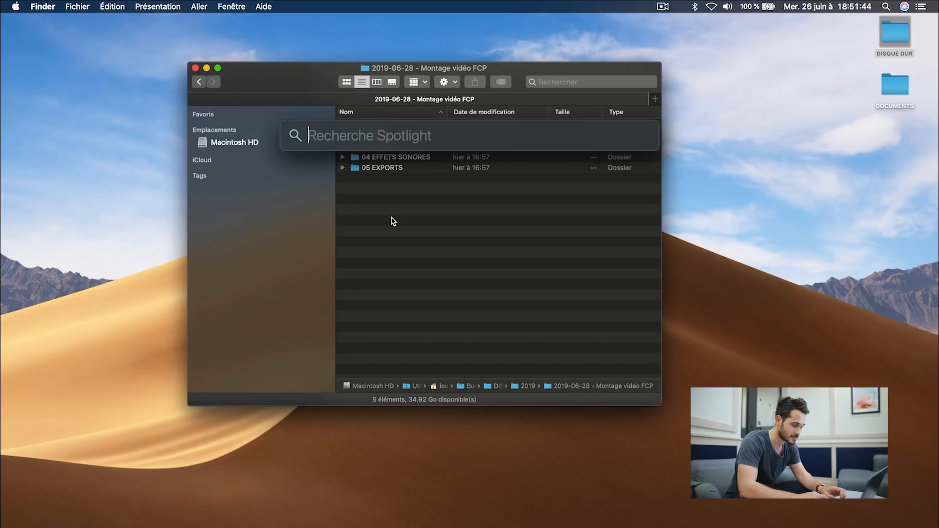
text(fcp)
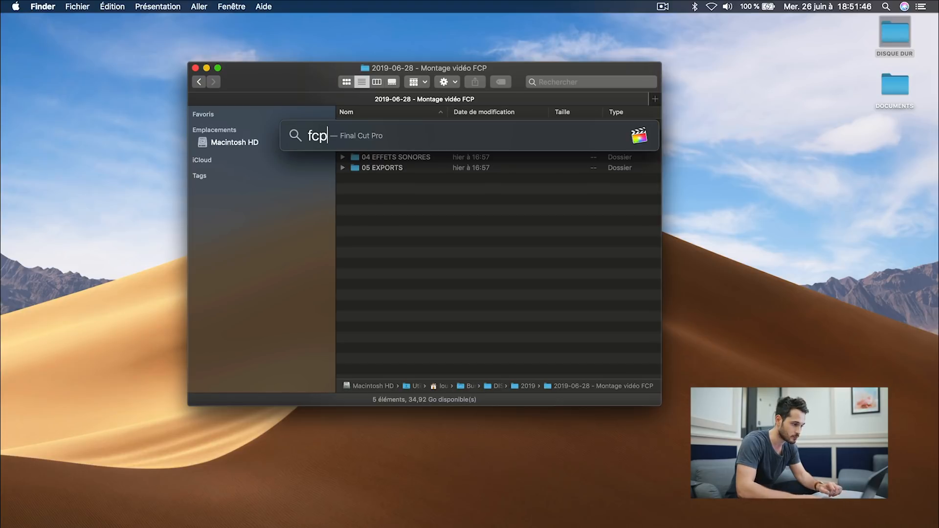
key(Return)
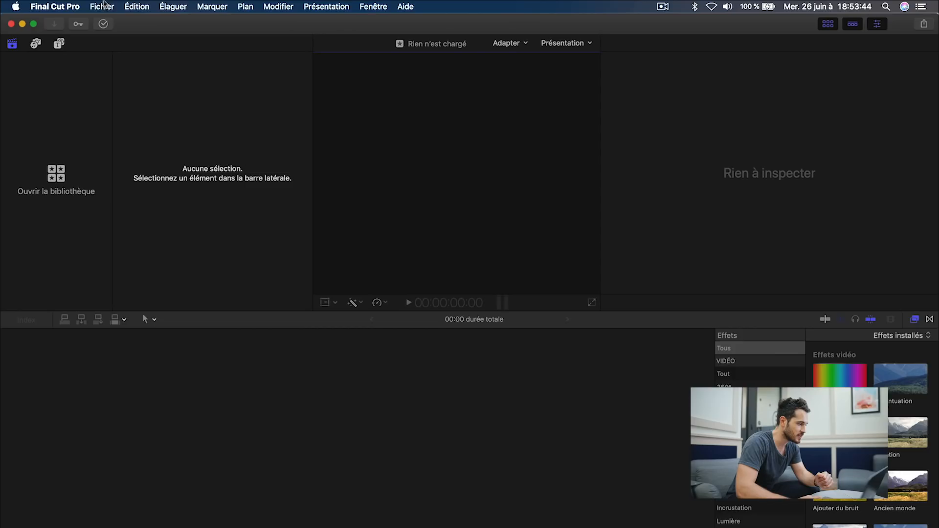
- Start a new library and name it "Montage FCP"
click(102, 7)
mouse_move(117, 20)
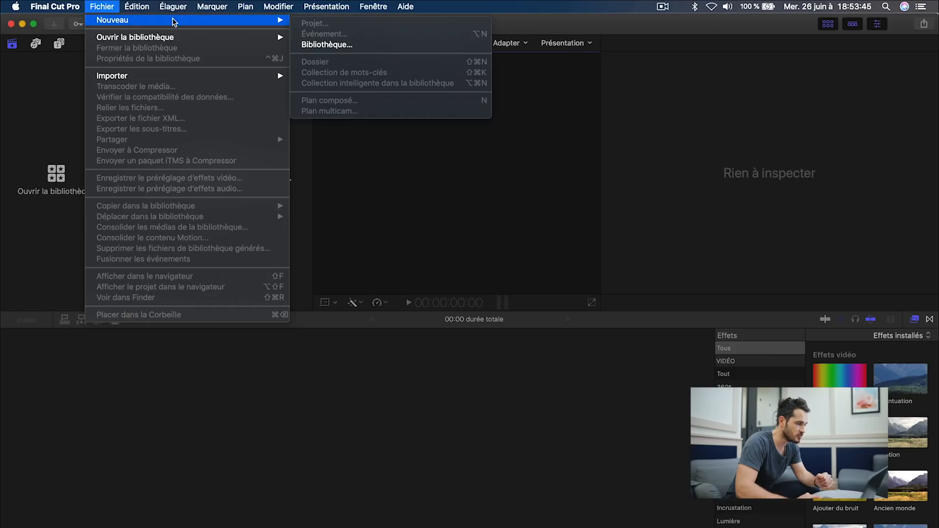
click(323, 45)
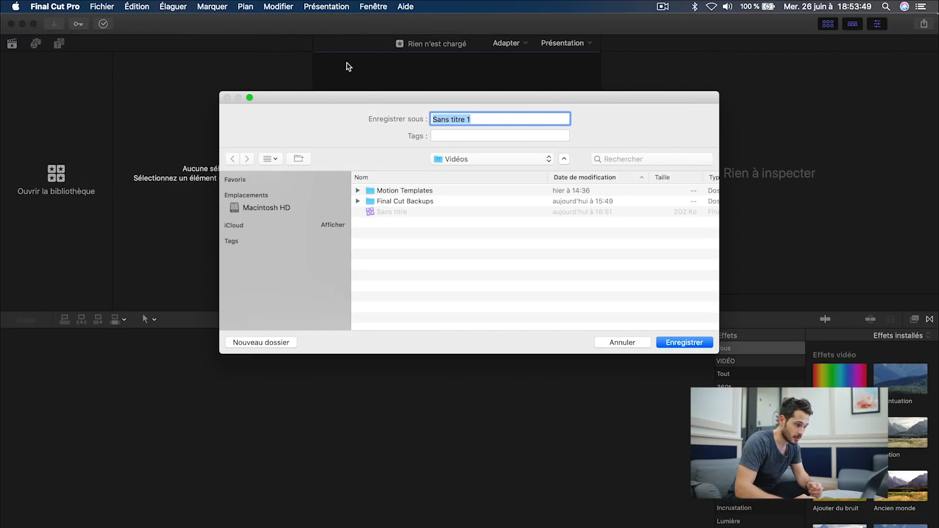
text(Montaeg)
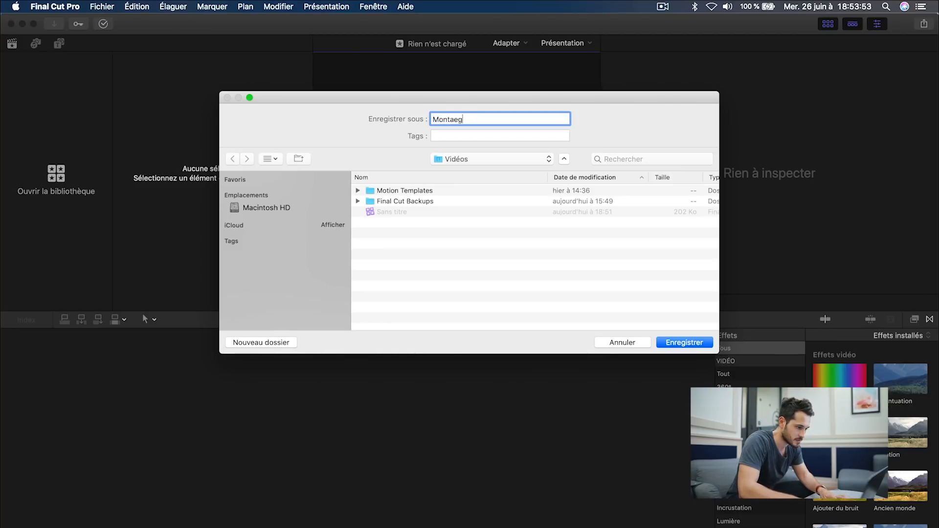
key(BackSpace)
key(BackSpace)
text(ge FC)
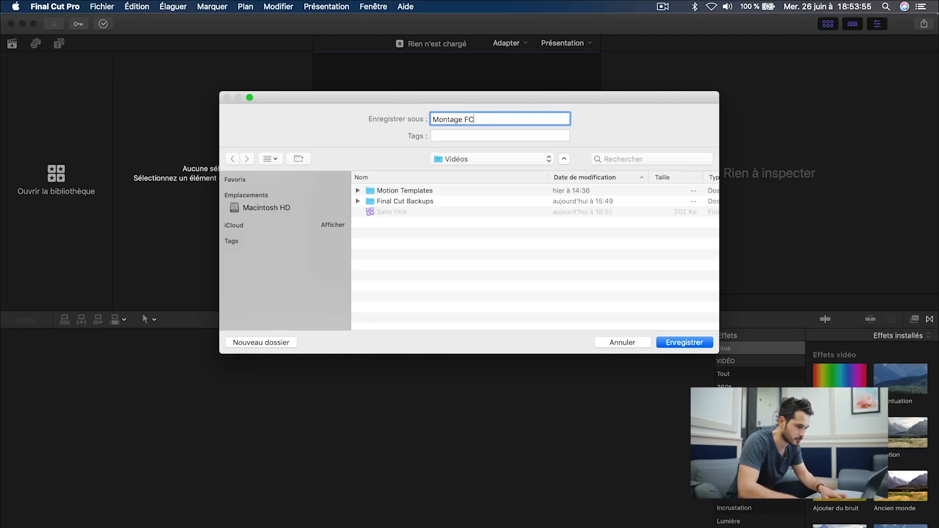
text(P)
- Save the library in the 01 PROJET folder of "2019-06-28 - Montage vidéo FCP" under DISQUE DUR > 2019 on the desktop
click(527, 160)
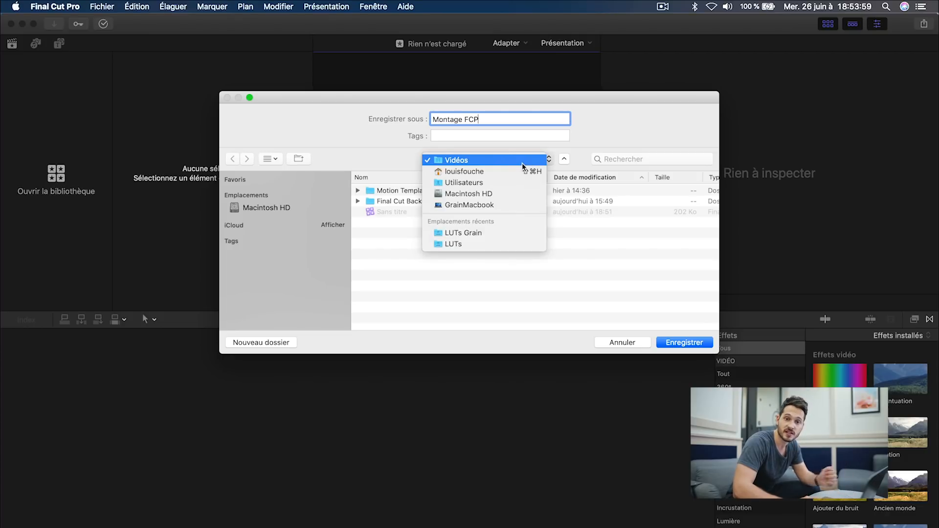
click(494, 171)
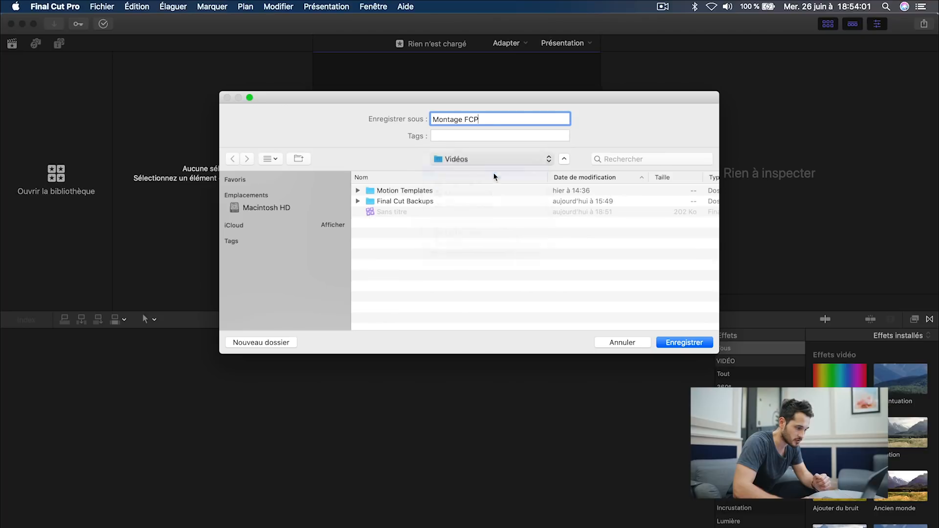
click(389, 307)
double_click(389, 307)
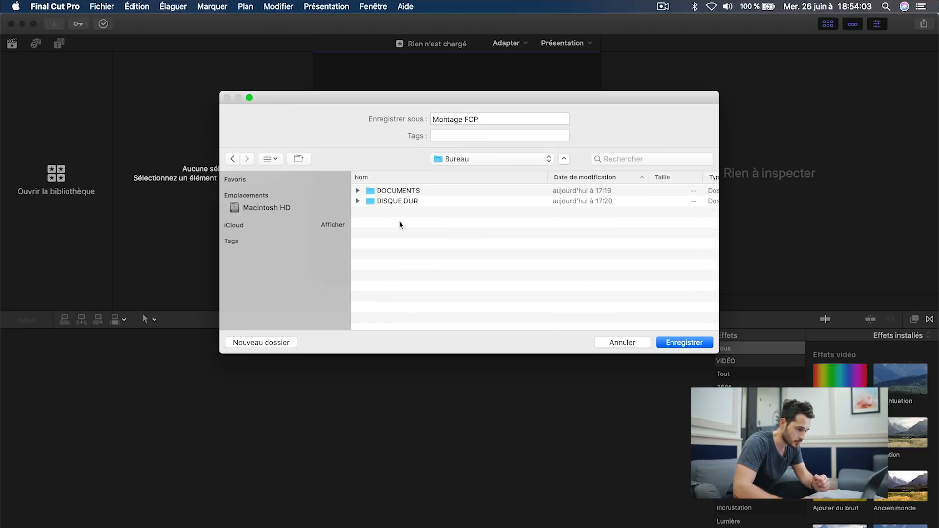
double_click(401, 201)
double_click(383, 192)
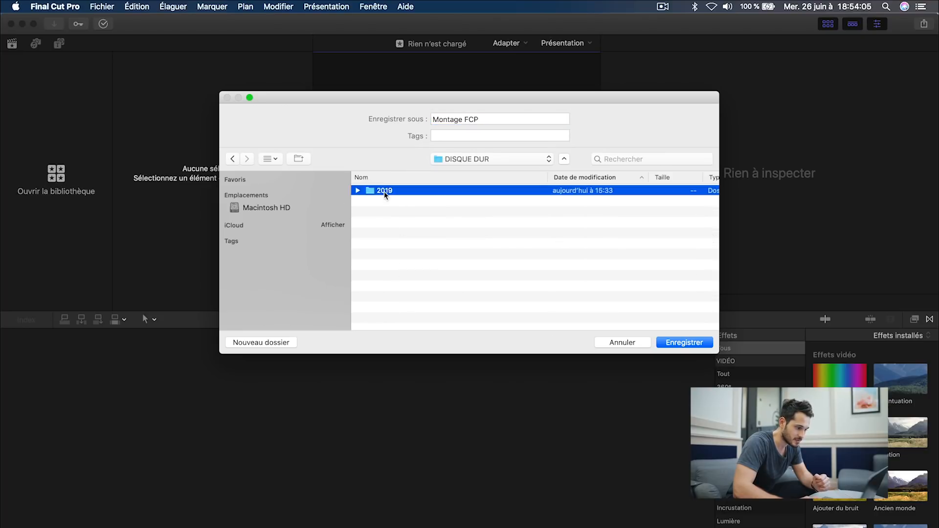
double_click(389, 191)
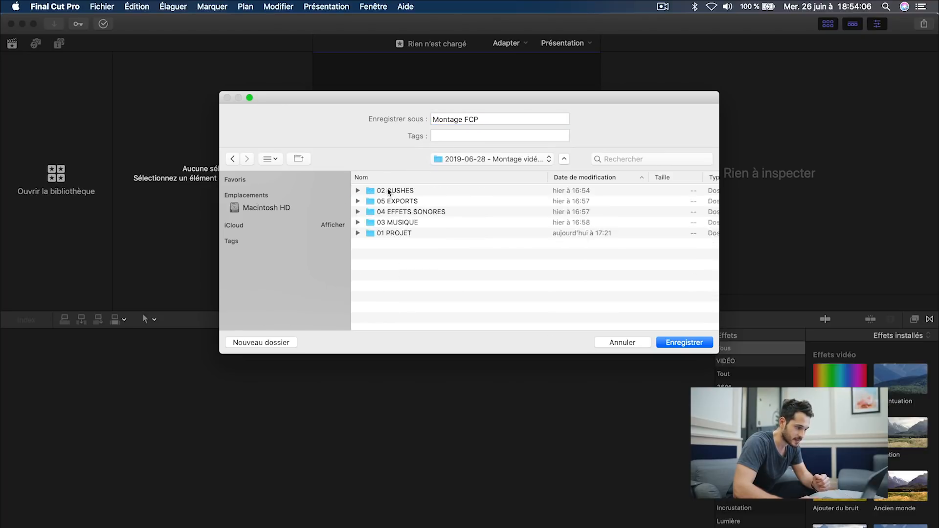
double_click(380, 231)
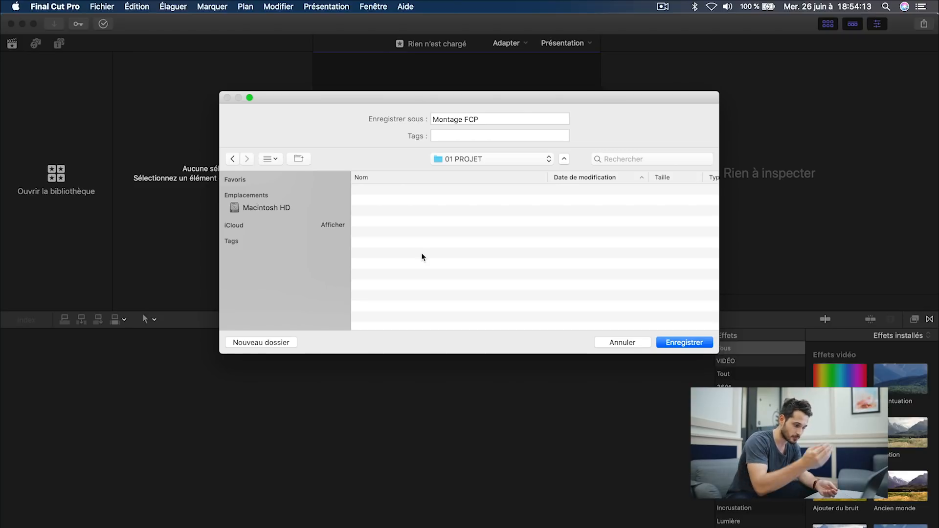
click(664, 343)
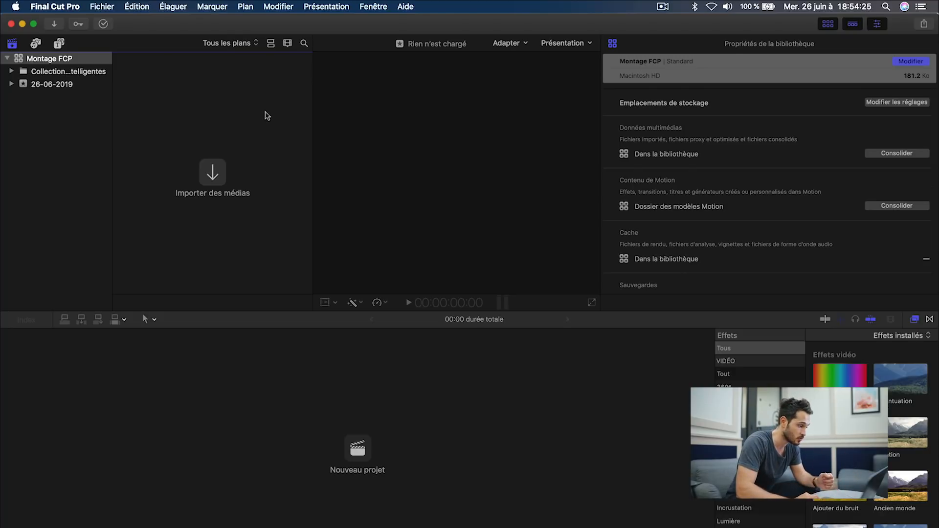
- Start a media import and select the 02 RUSHES folder of "2019-06-28 - Montage vidéo FCP" as the source
click(214, 175)
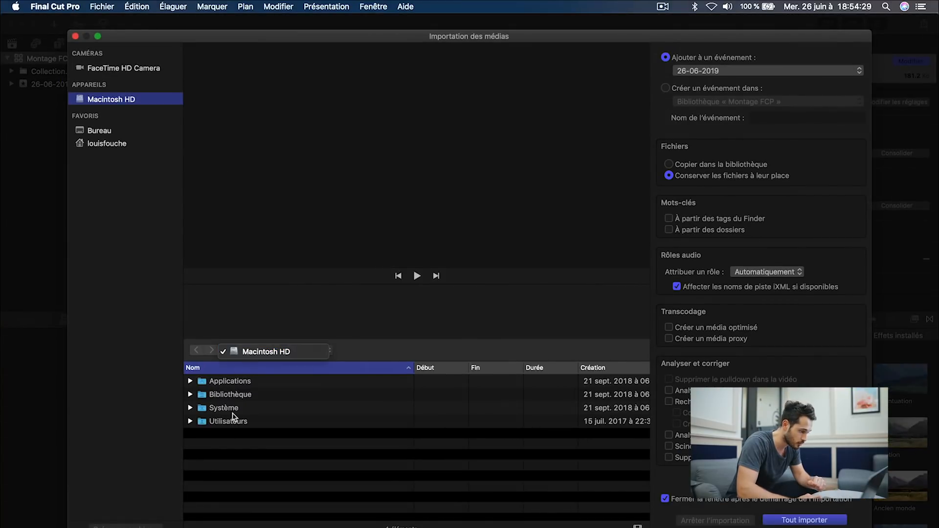
click(191, 421)
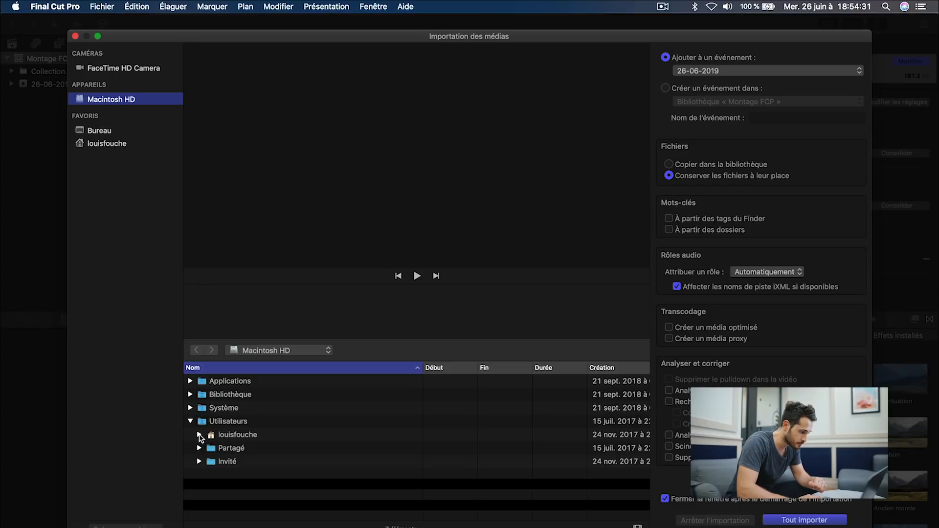
click(199, 431)
scroll(211, 455, down, 2)
double_click(226, 485)
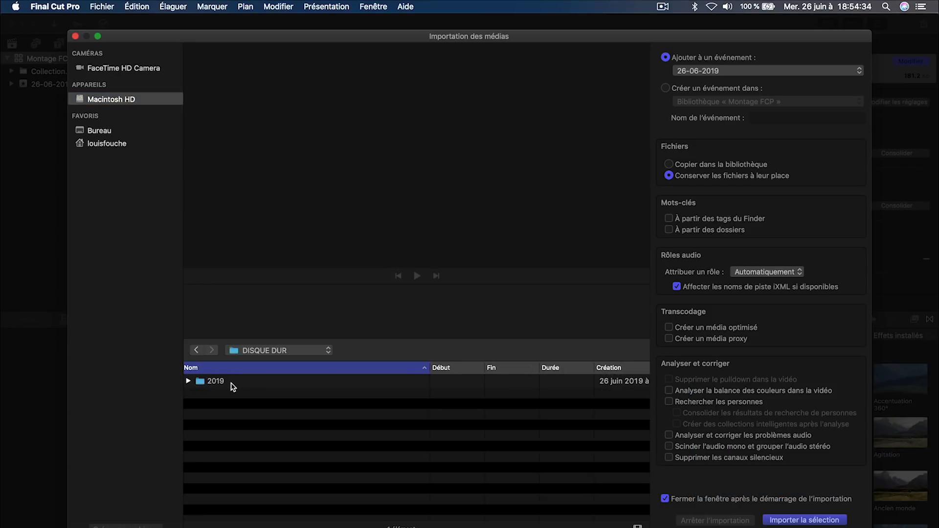
double_click(223, 386)
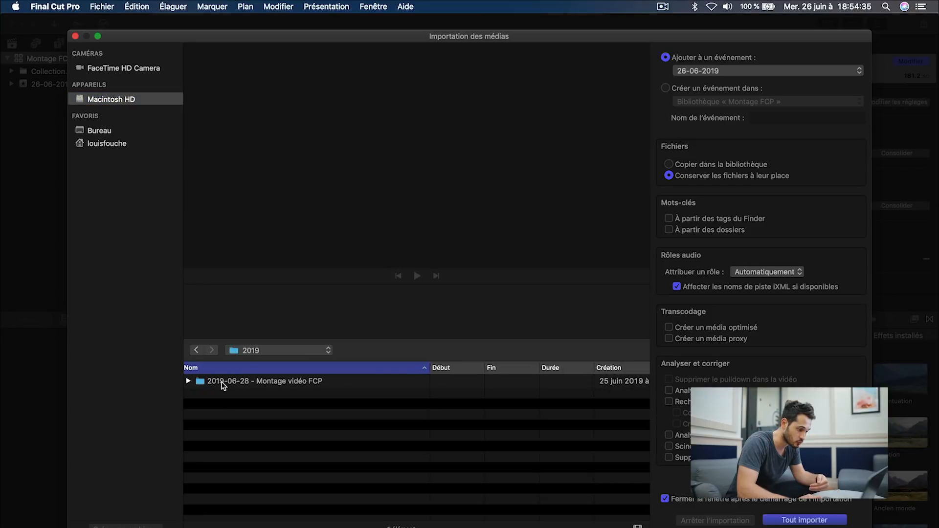
double_click(229, 385)
click(227, 398)
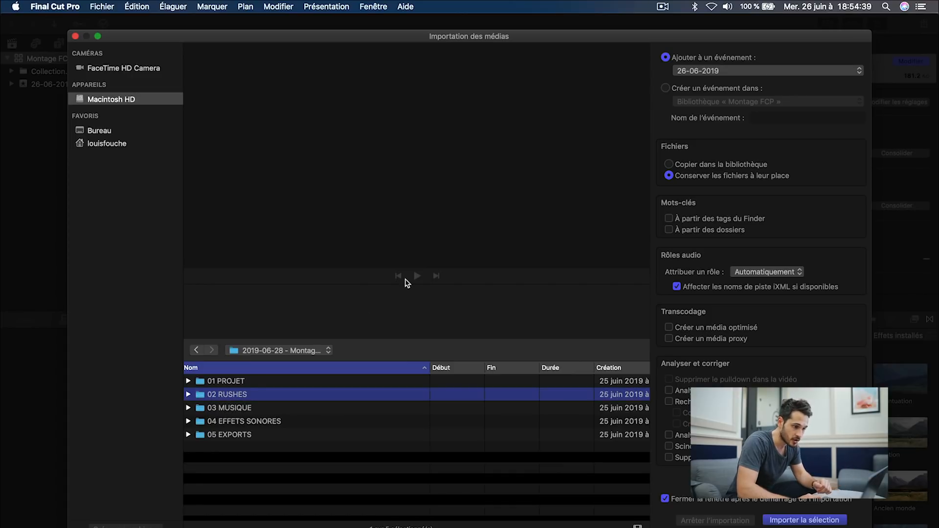
- Import the selected 02 RUSHES folder into a new event named "Rushes" in the Montage FCP library
click(666, 89)
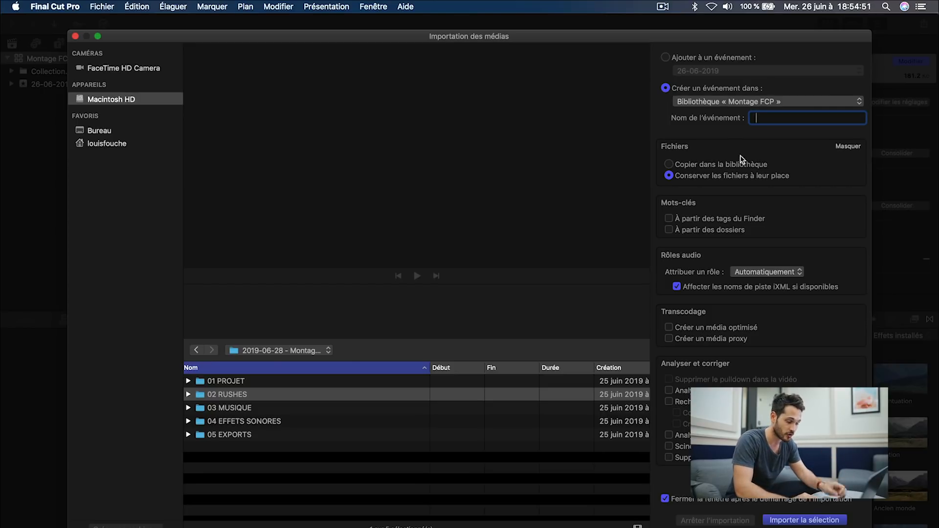
text(Rus)
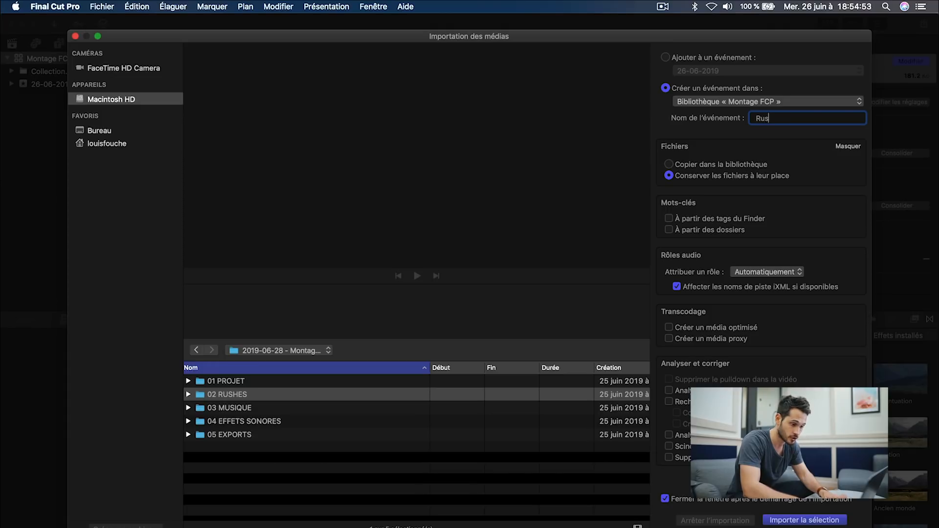
text(hes)
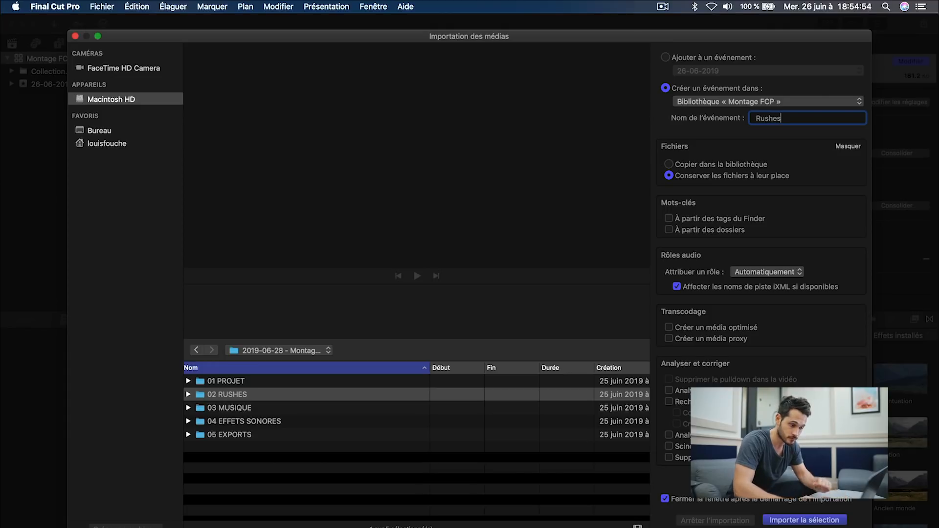
click(780, 521)
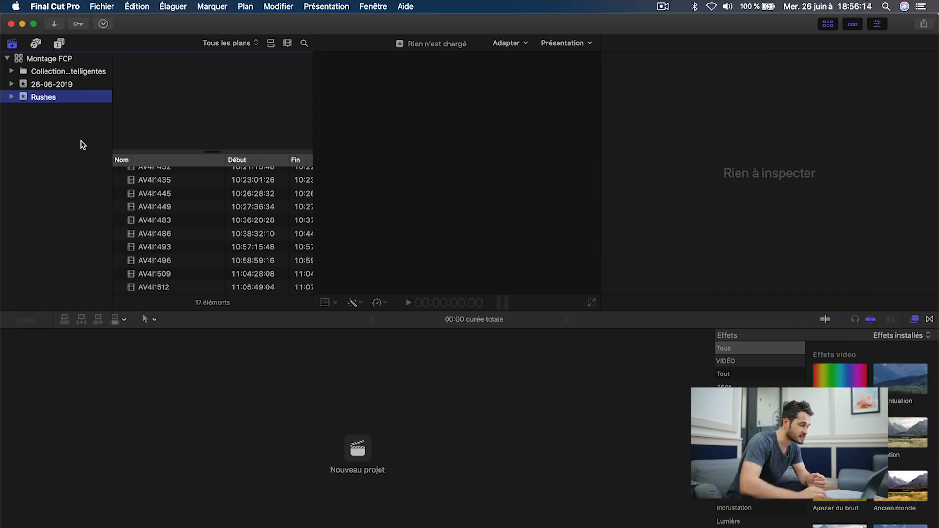
- Delete the 26-06-2019 event and the smart collections folder from the Montage FCP library
click(47, 85)
click(51, 73)
click(49, 86)
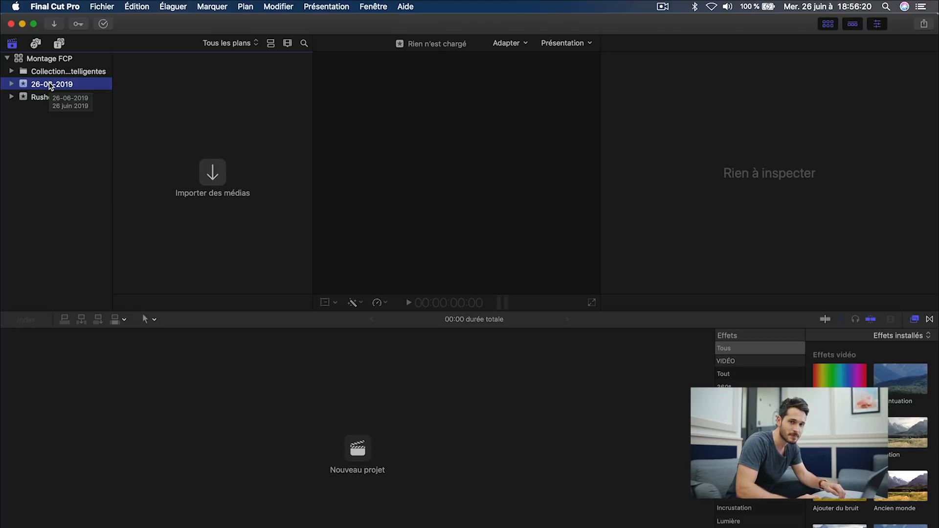
right_click(49, 86)
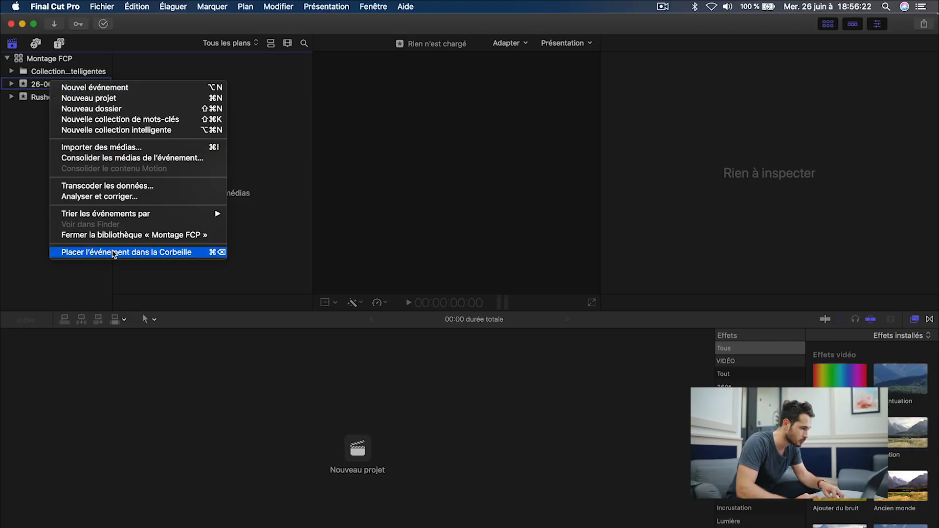
click(79, 253)
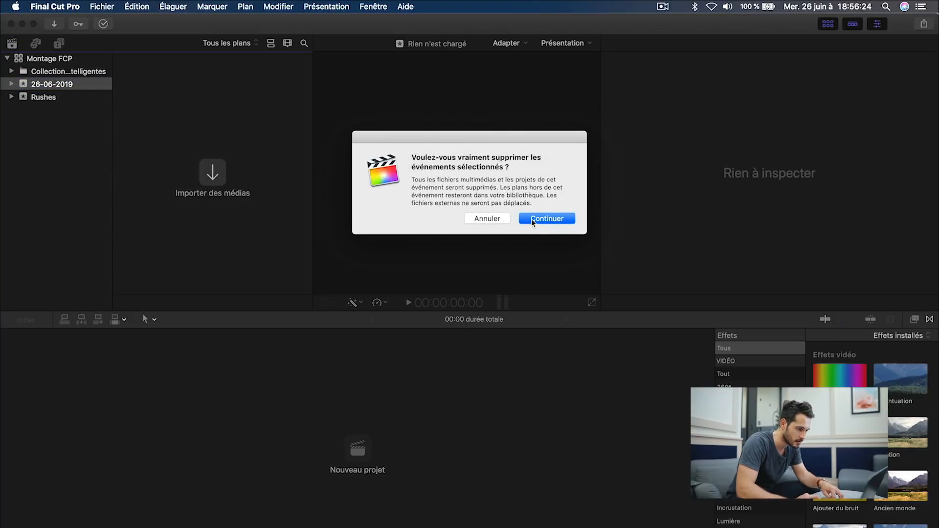
click(539, 221)
right_click(91, 72)
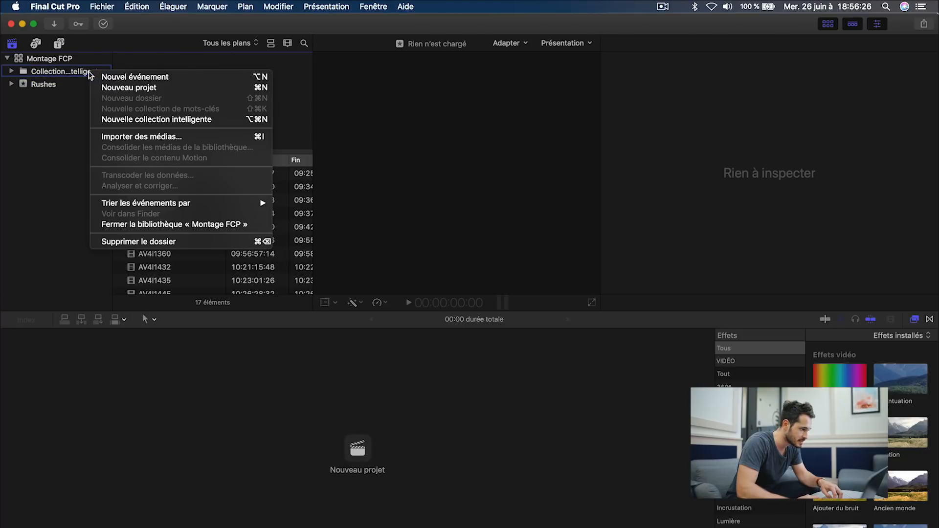
click(155, 242)
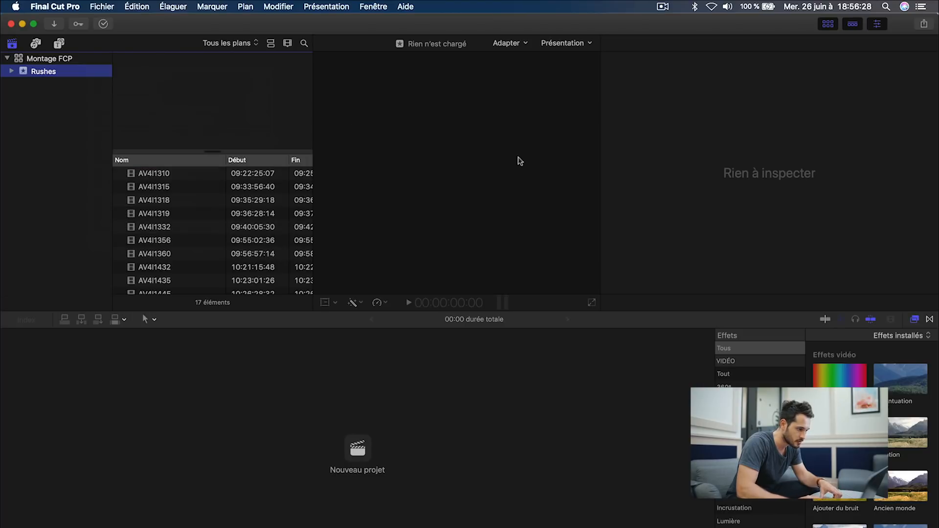
- Create a "Séquences" event in the Montage FCP library, including a project at 1080p HD, 1920x1080, 25p with Apple ProRes 422 rendering
click(53, 61)
click(39, 72)
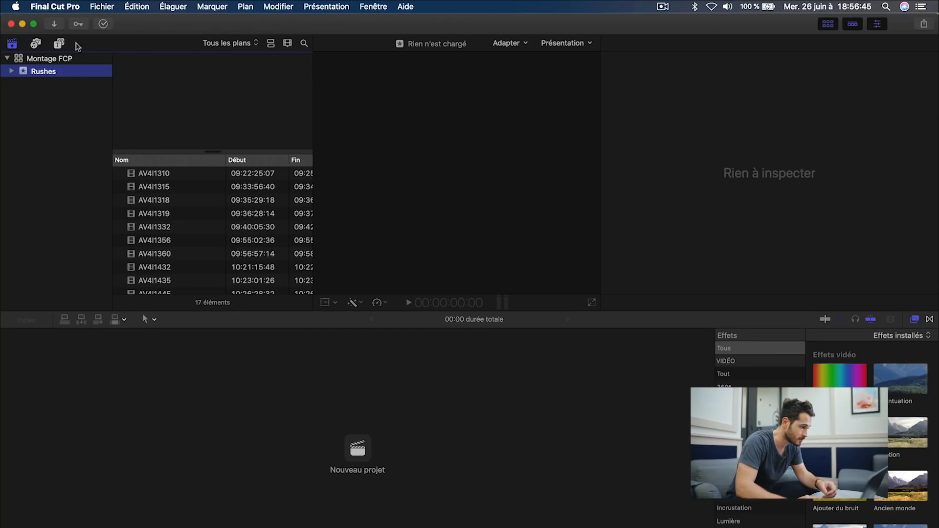
click(99, 8)
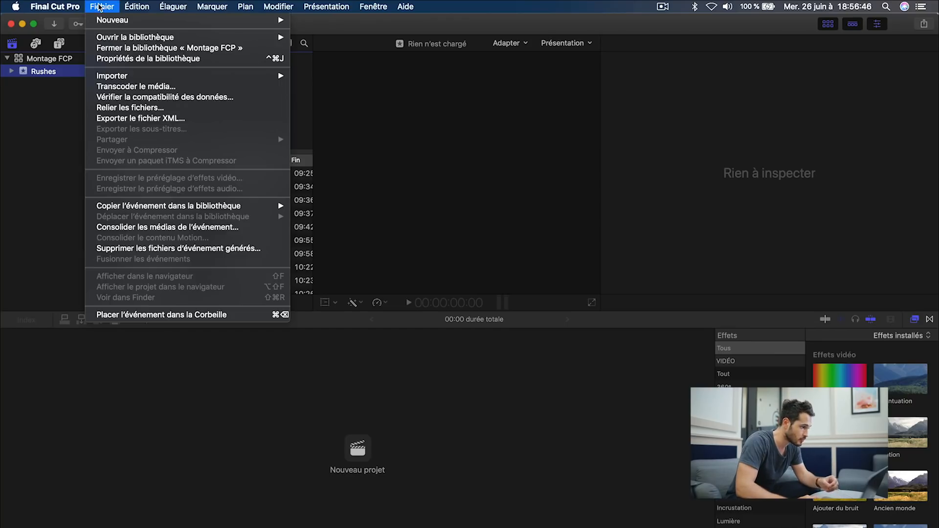
mouse_move(113, 22)
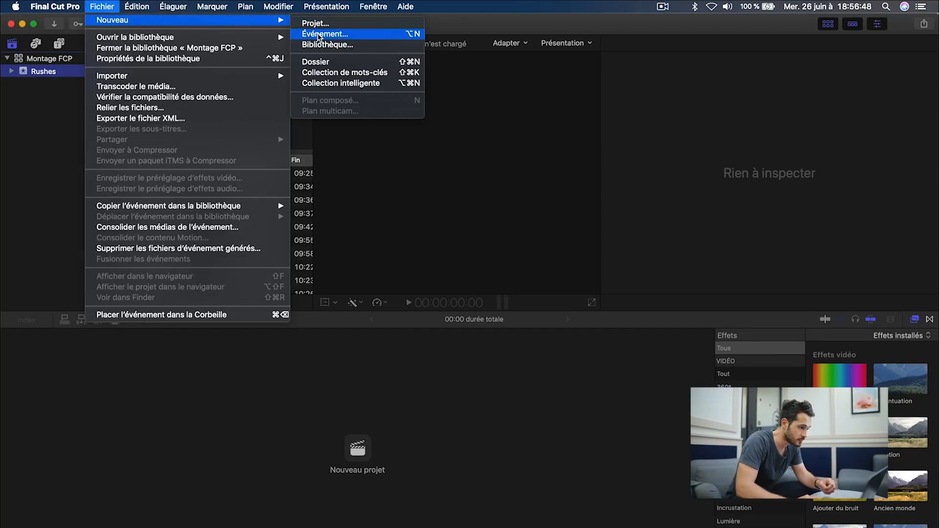
click(319, 34)
text(Séquences)
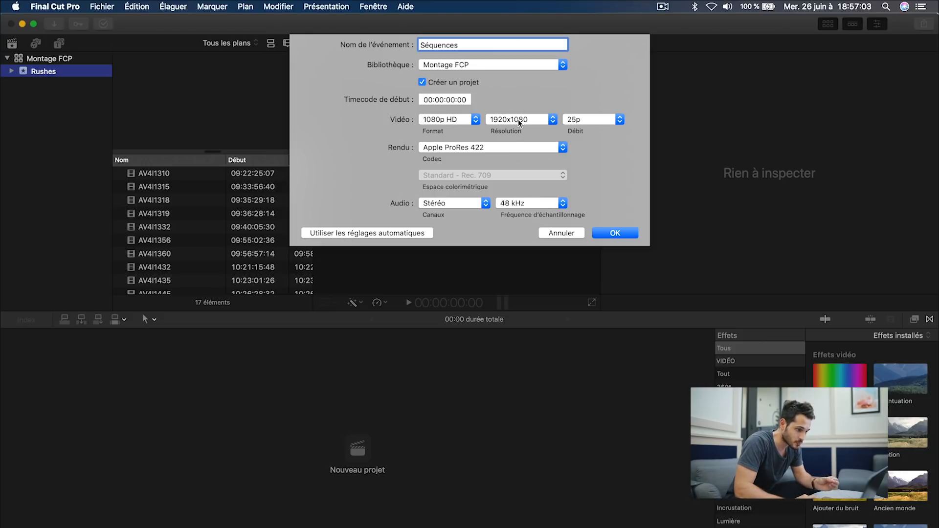
click(454, 122)
click(487, 104)
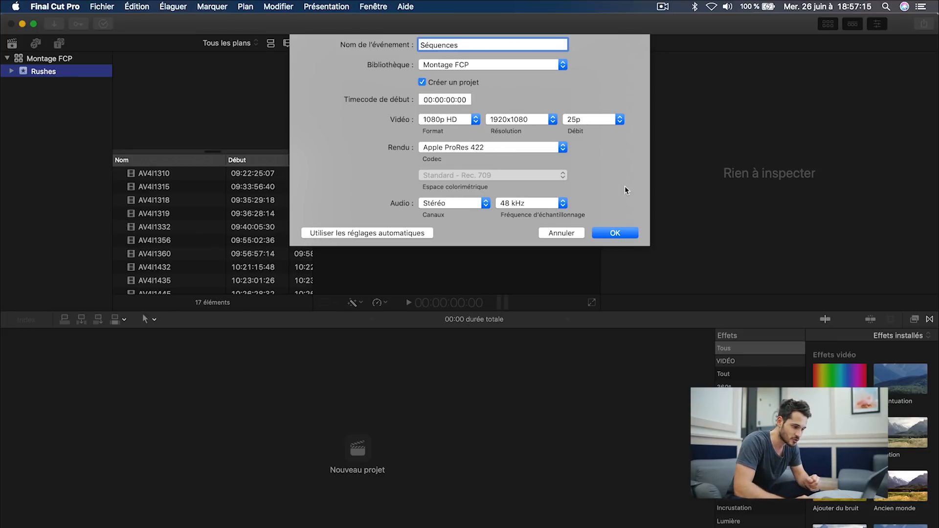
click(615, 232)
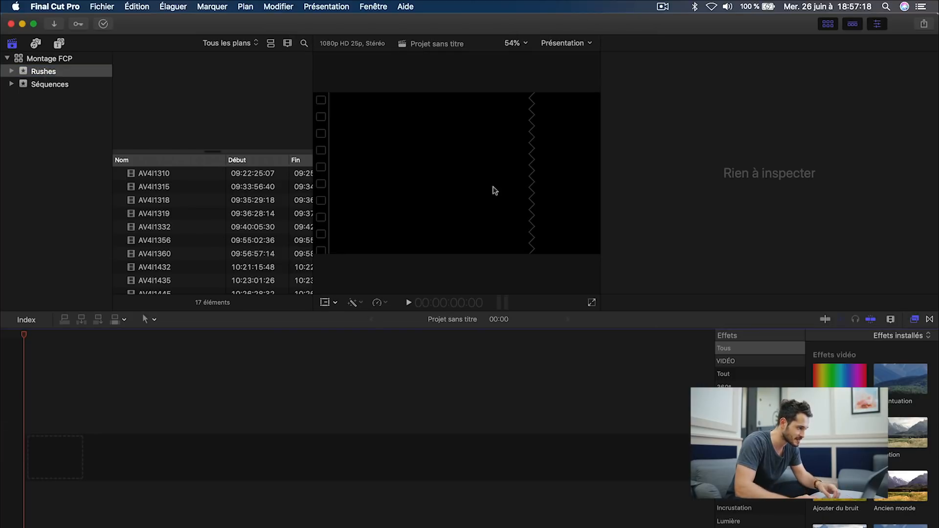
- Rename the untitled project in the Séquences event as "Derush"
click(38, 84)
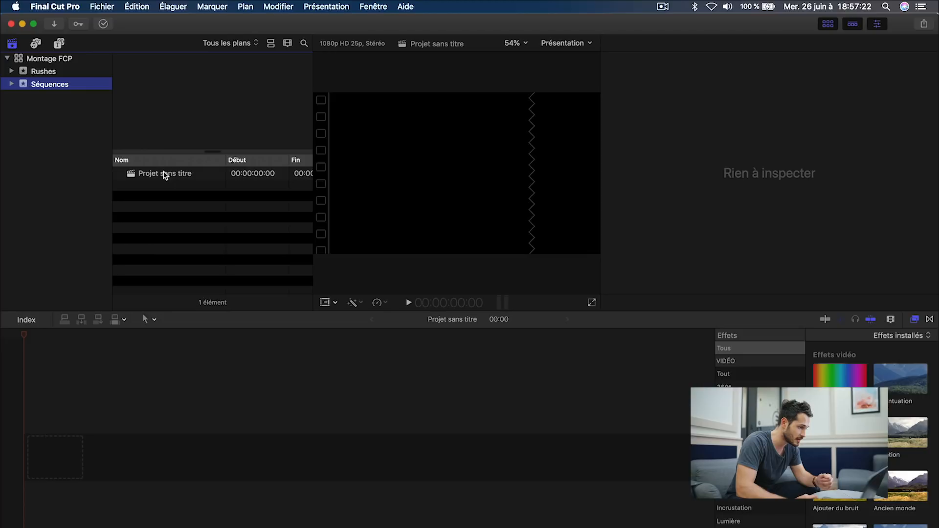
click(166, 175)
click(175, 175)
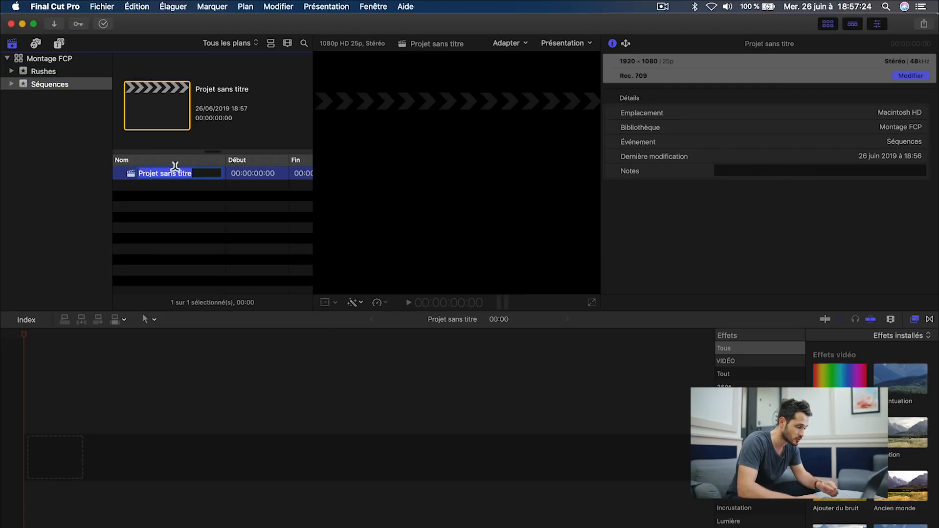
text(De)
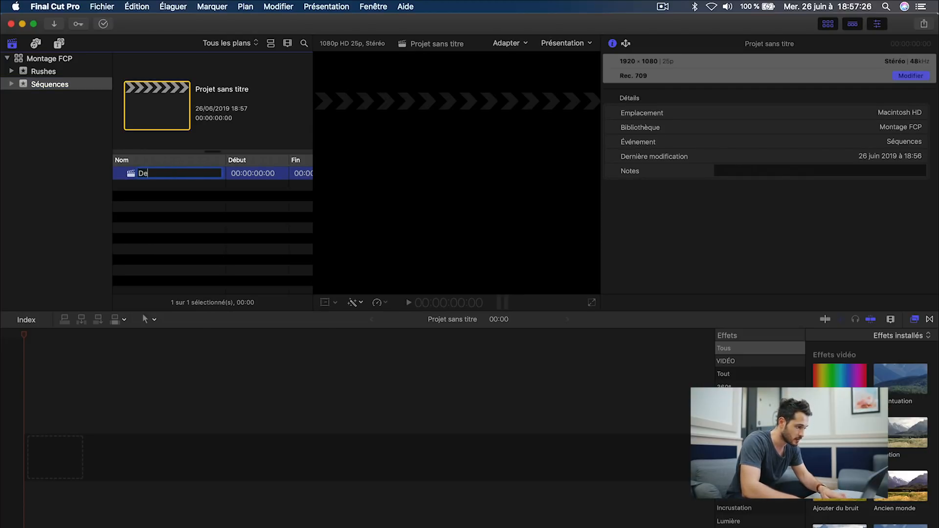
text(uush)
key(Return)
click(180, 212)
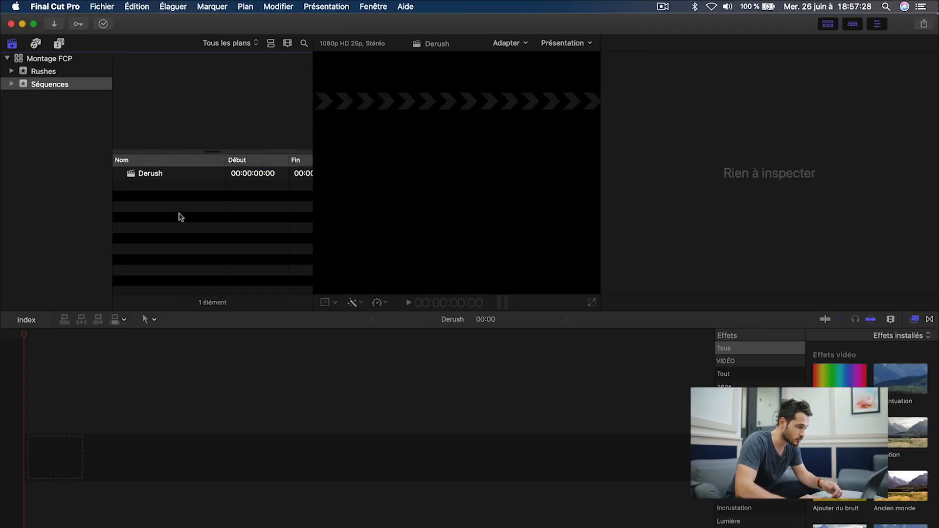
- Add all the clips from the Rushes event to the start of the Derush timeline
click(39, 72)
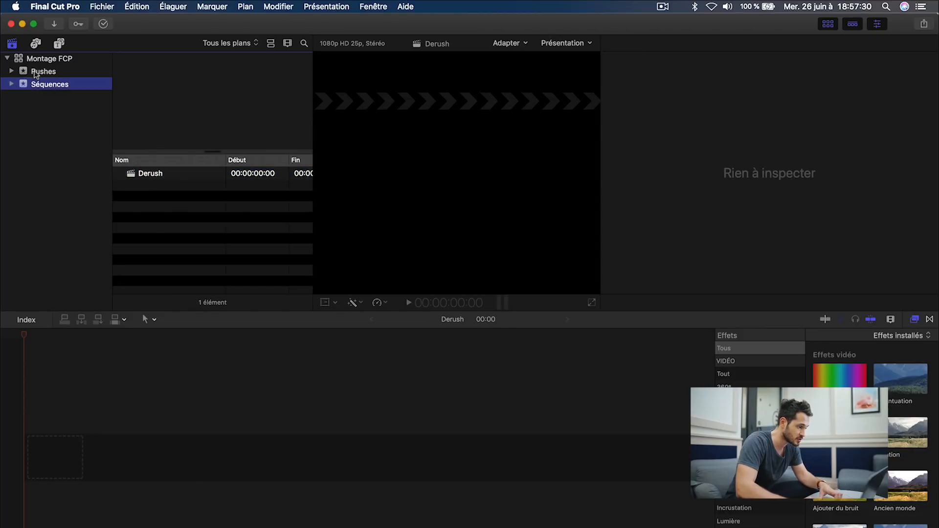
click(144, 175)
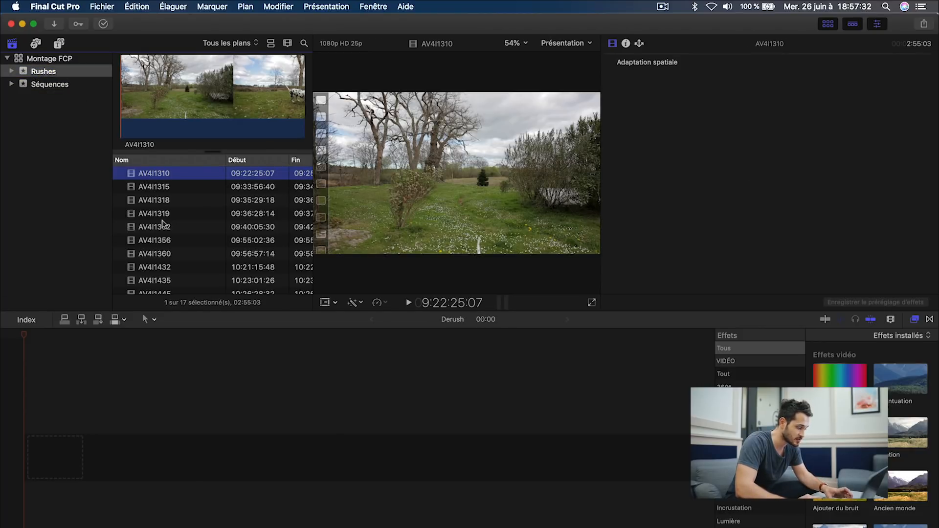
key(super+a)
drag(133, 178, 81, 464)
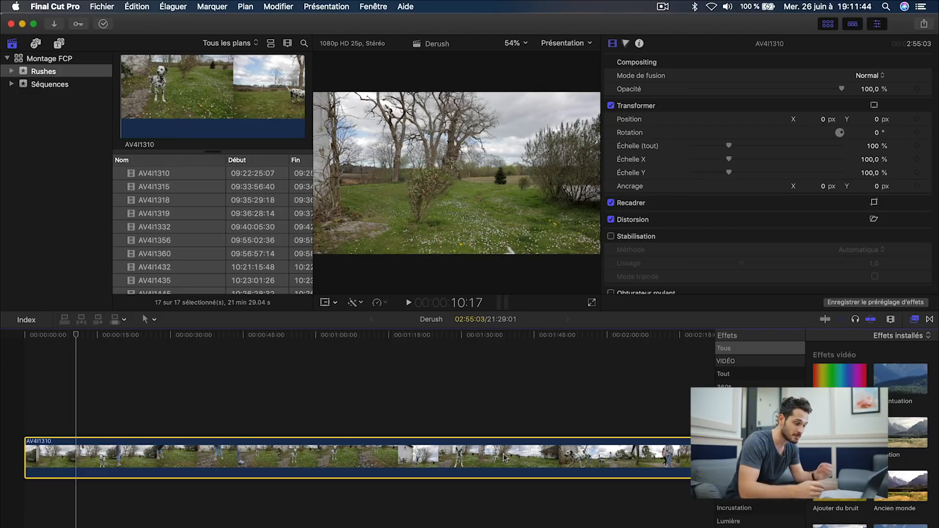
- Examine the keyboard shortcuts of the "Raccourcis Grain" set in the command editor and close it
click(381, 395)
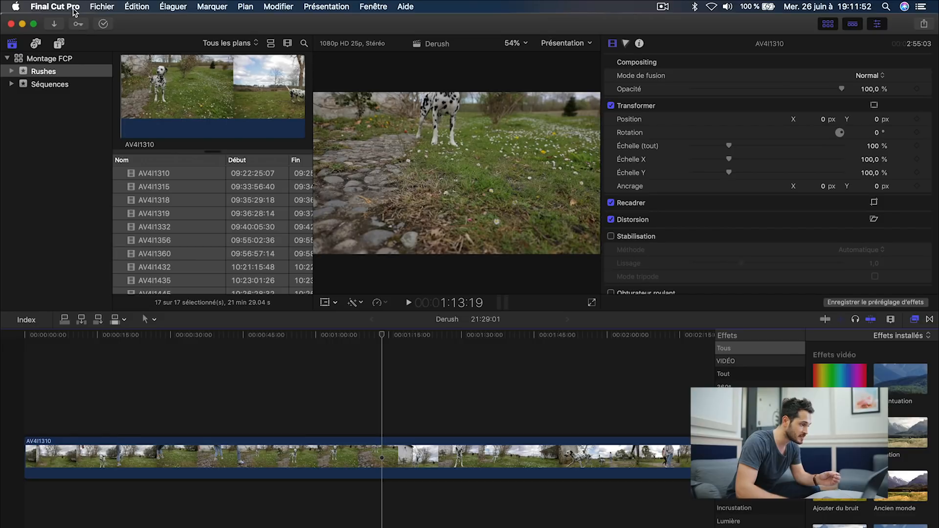
click(75, 9)
mouse_move(139, 49)
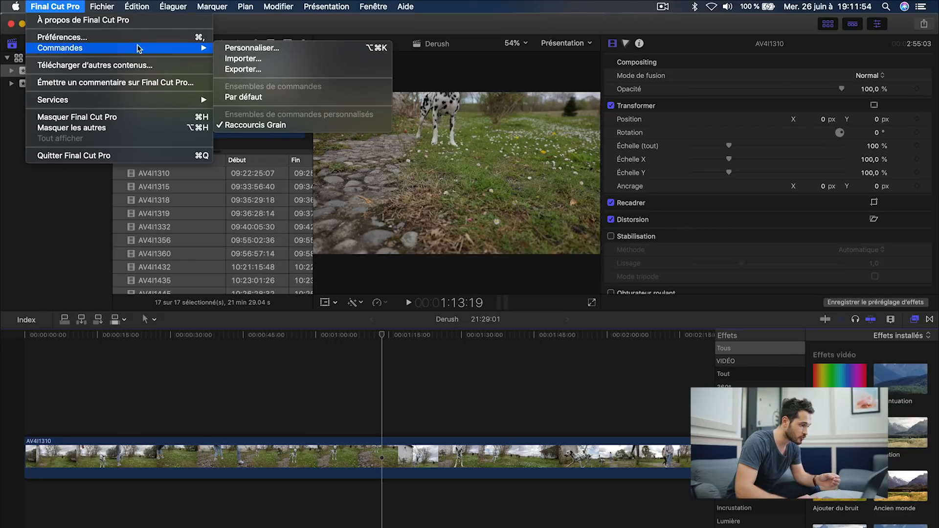
click(240, 50)
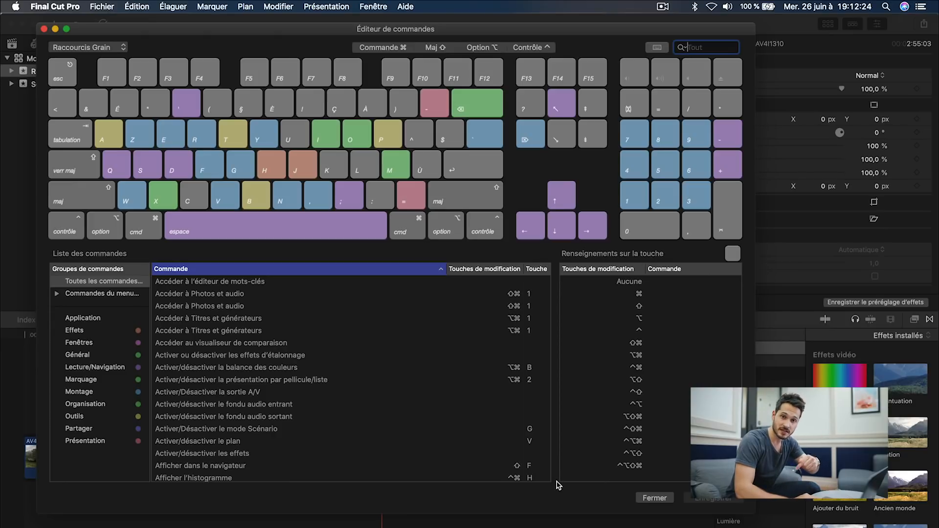
click(655, 498)
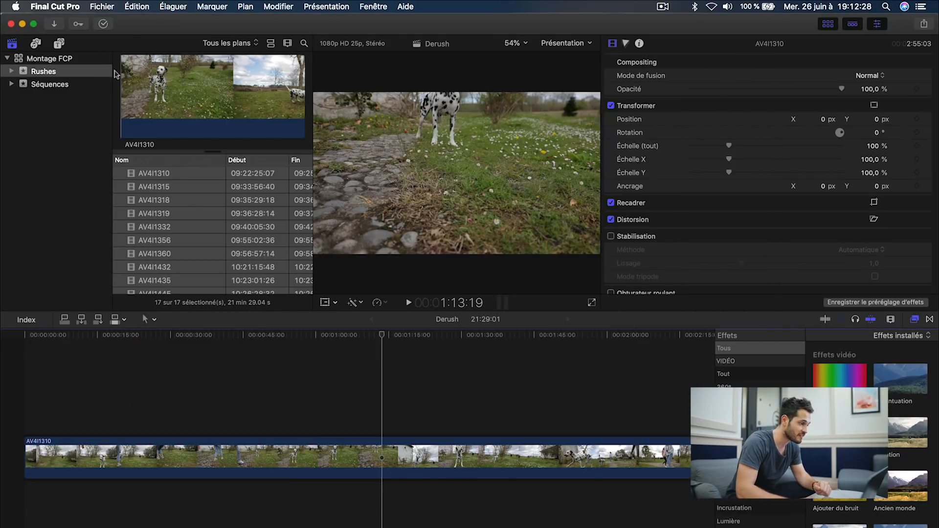
click(79, 6)
mouse_move(98, 48)
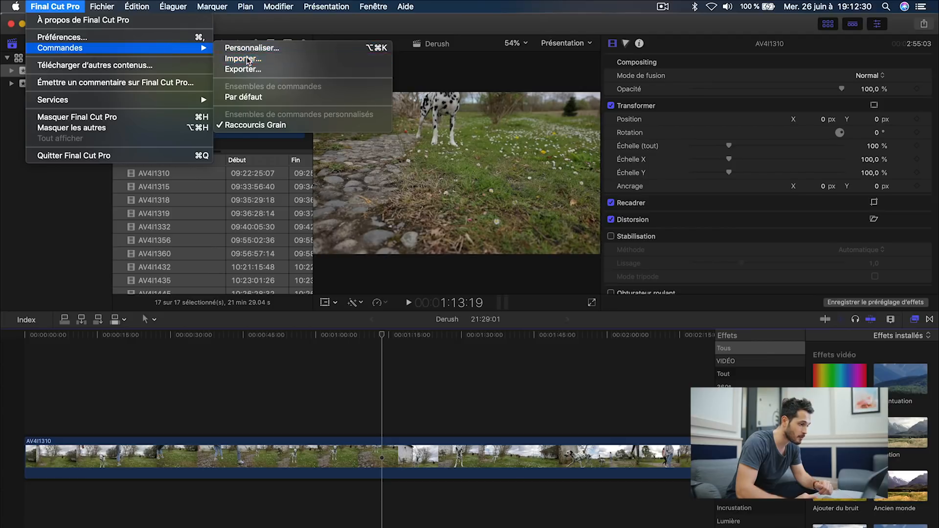
click(244, 59)
click(612, 333)
- Reopen the command editor and look through the available shortcut sets
click(54, 6)
mouse_move(76, 48)
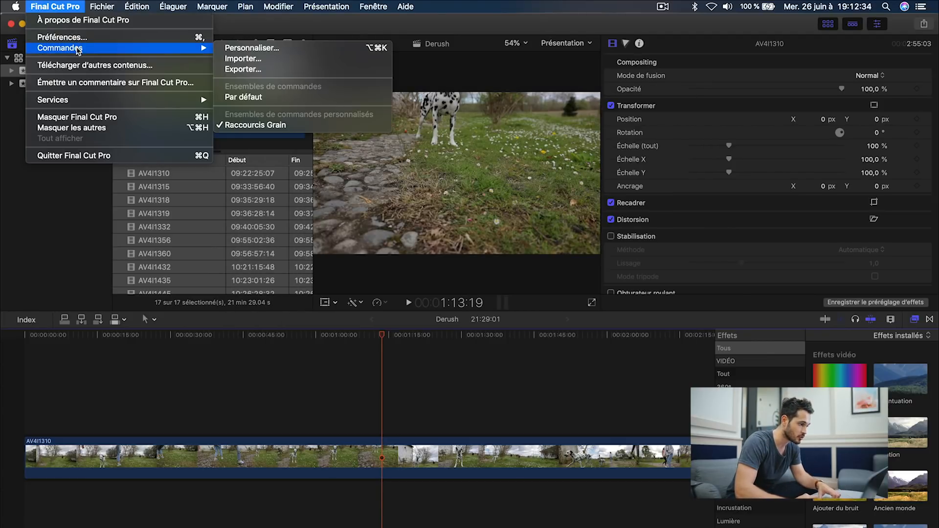
click(223, 48)
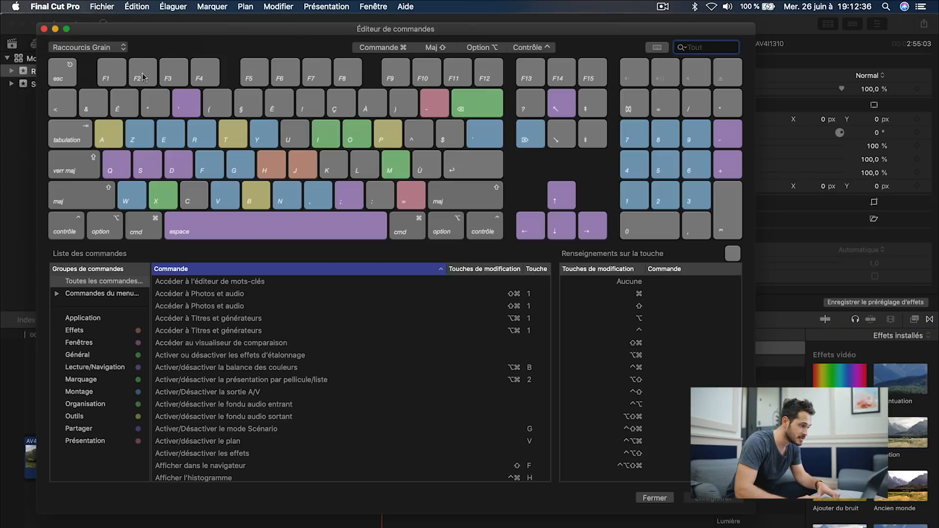
click(112, 49)
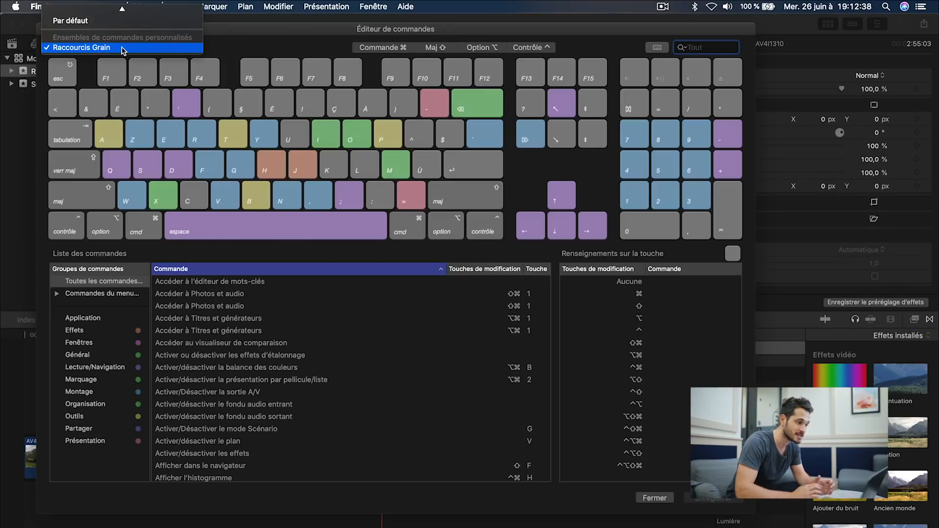
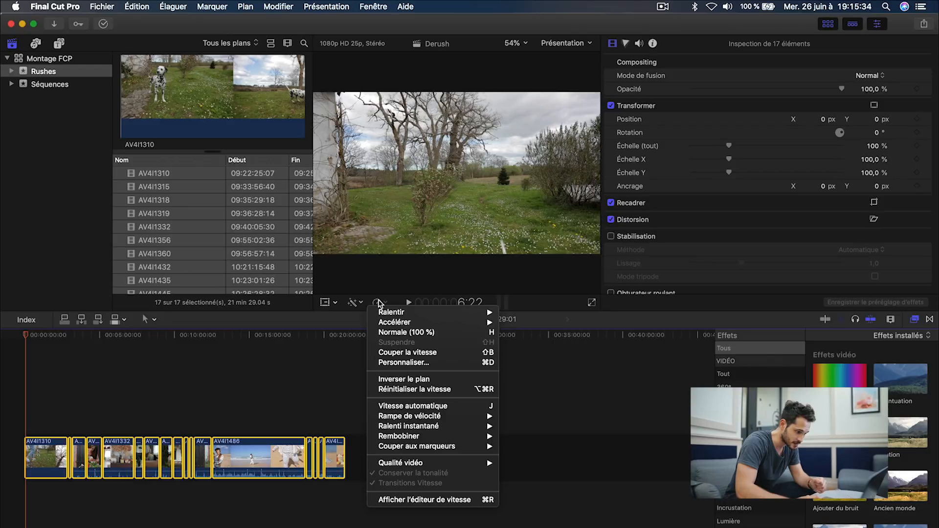
- Apply automatic speed to all the selected clips in the Derush timeline and deselect them
click(426, 407)
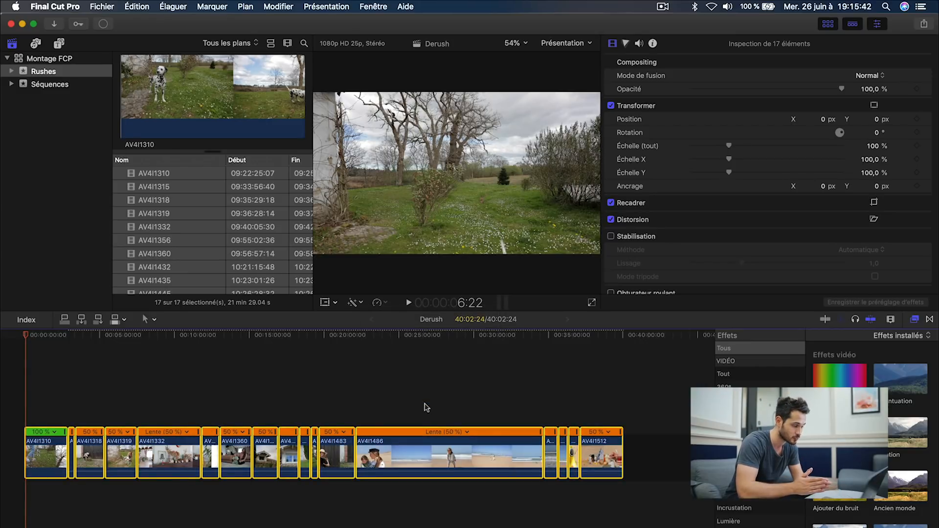
click(67, 395)
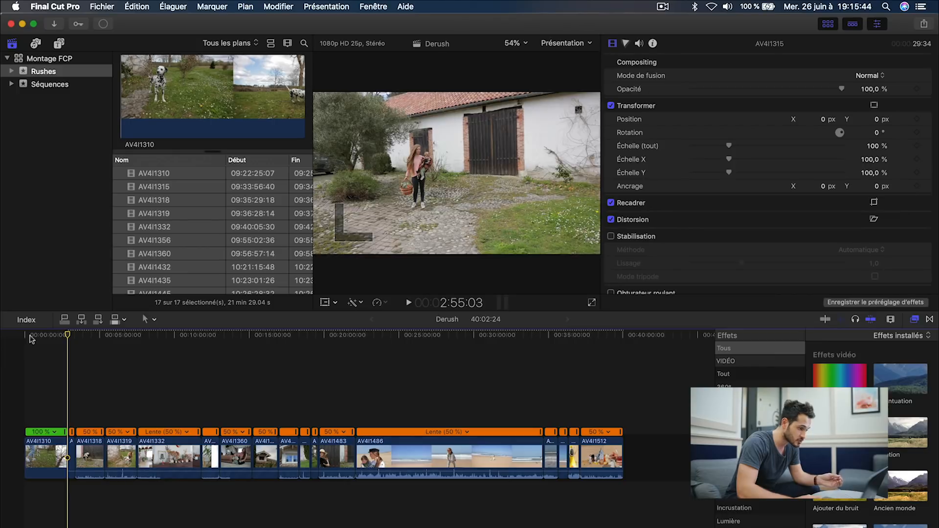
- Inspect the retimed clips by moving the playhead through AV4I1310 and on to AV4I1318
click(40, 336)
mouse_move(40, 336)
mouse_down()
mouse_move(52, 337)
mouse_move(35, 341)
mouse_up()
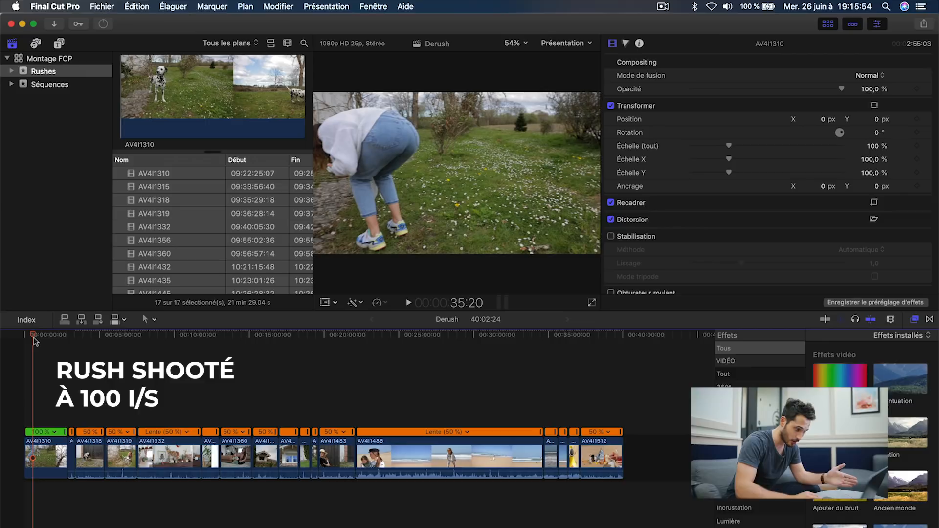
click(82, 335)
key(super+equal)
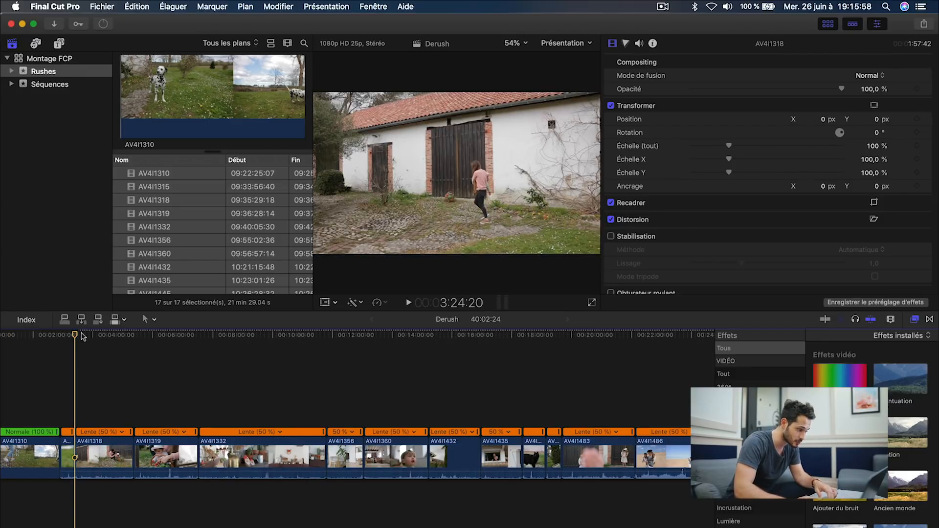
- Return to the start of the Derush timeline and play through AV4I1310 to review its footage
key(space)
key(space)
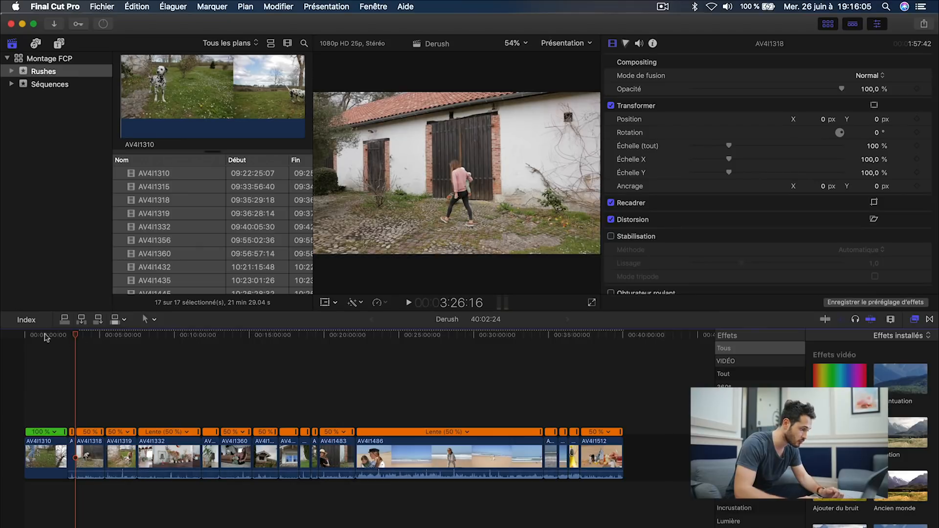
click(26, 337)
key(super+equal)
key(super+equal)
key(super+equal)
key(super+equal)
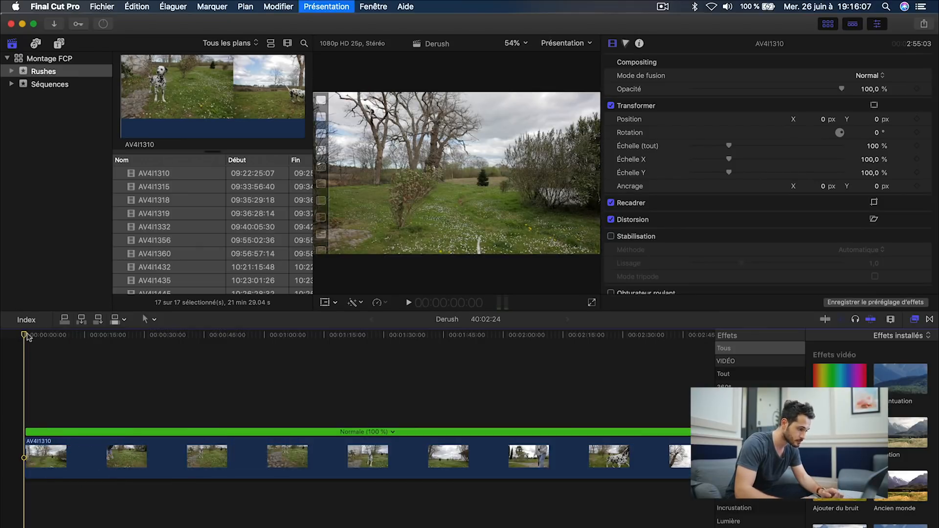
key(super+minus)
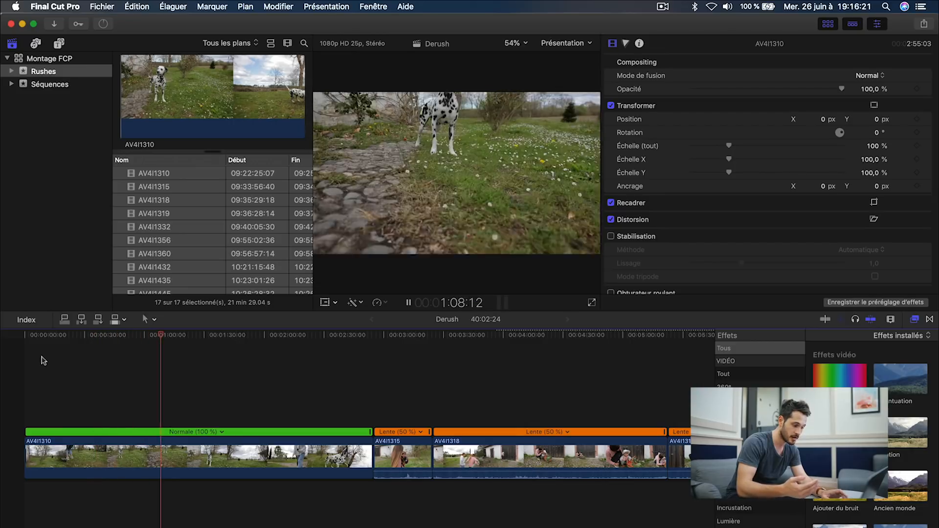
key(space)
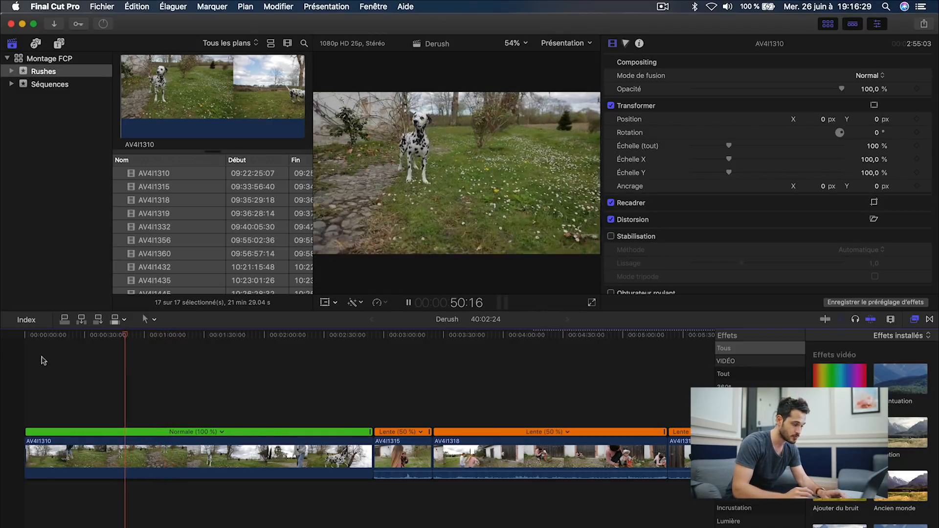
key(space)
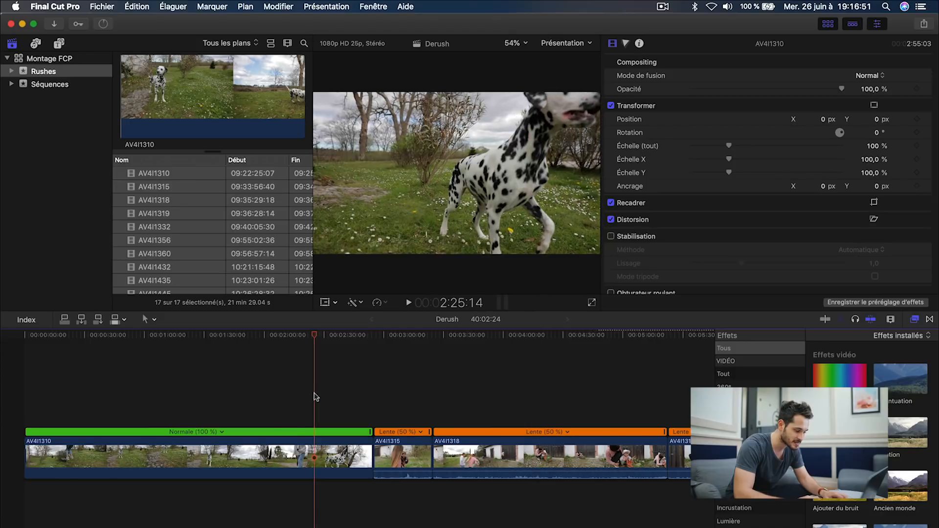
- Locate the start of the running dalmatian shot in AV4I1310 and split the clip at 2:32:24
key(space)
key(super+equal)
key(super+equal)
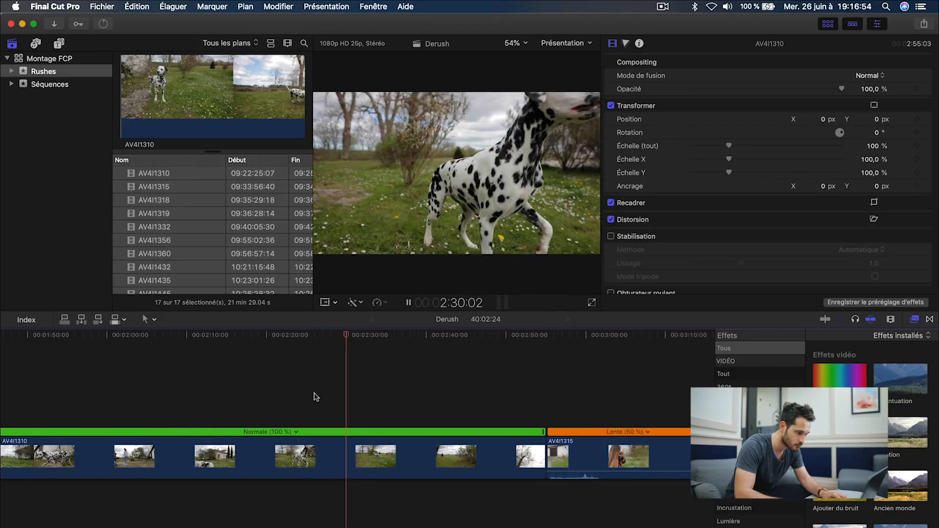
key(j)
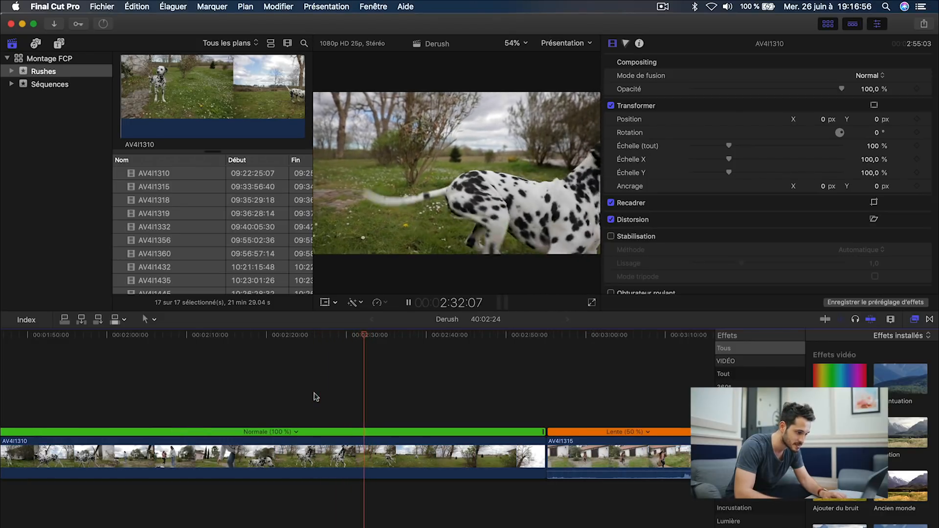
key(space)
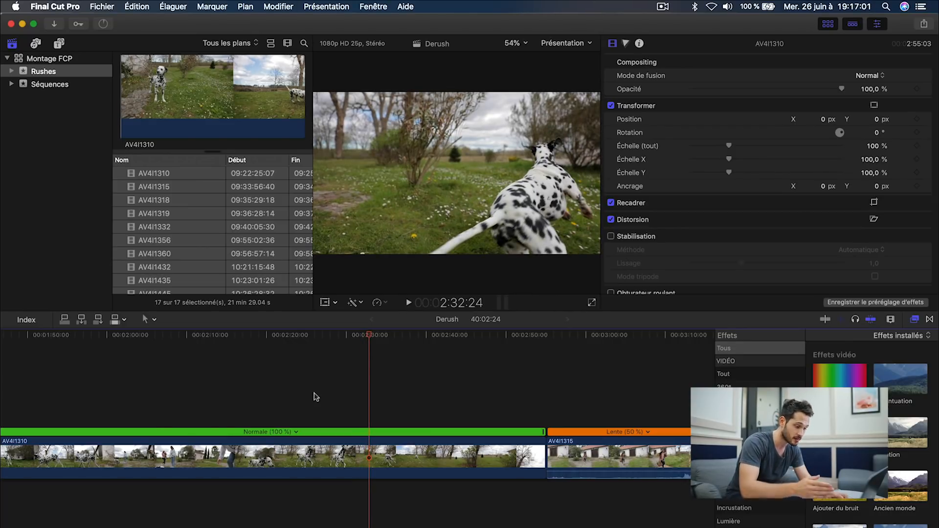
key(super+b)
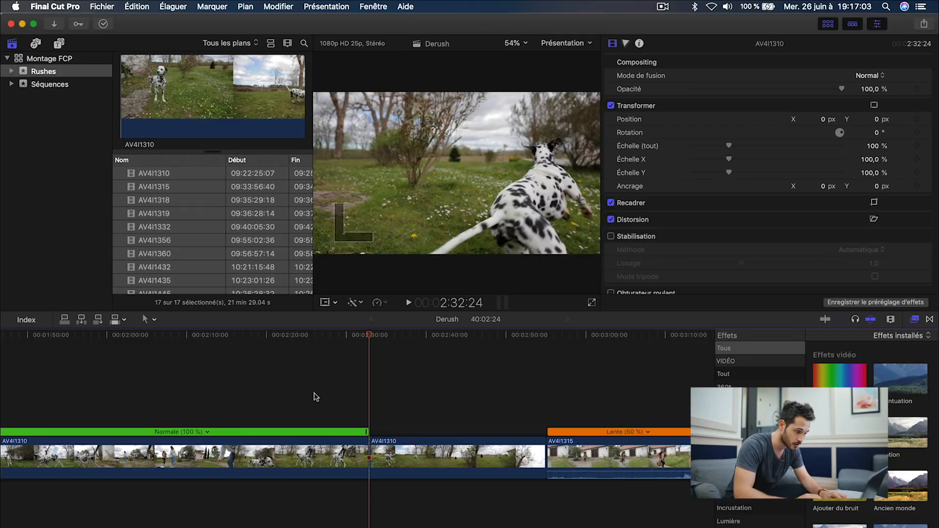
- Split AV4I1310 again at 2:40:01 and lift the isolated dog passage above the primary storyline
key(space)
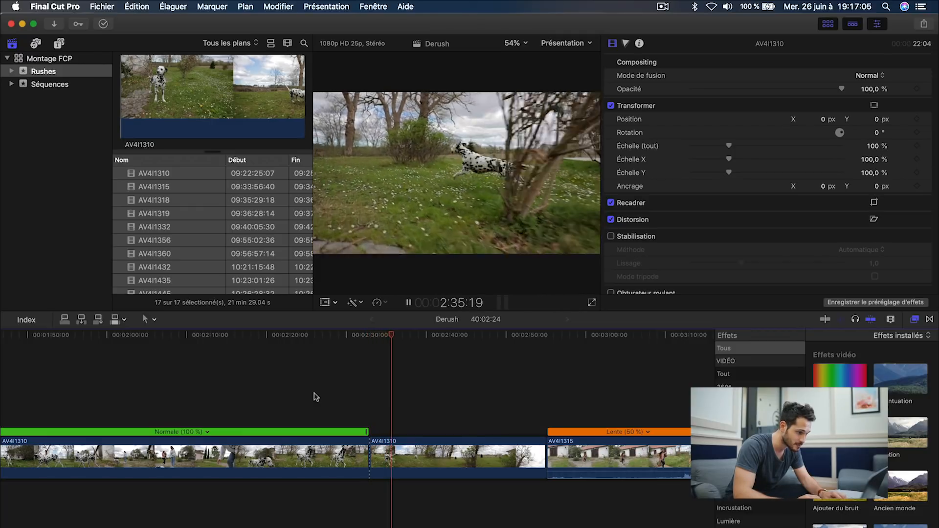
key(space)
key(super+b)
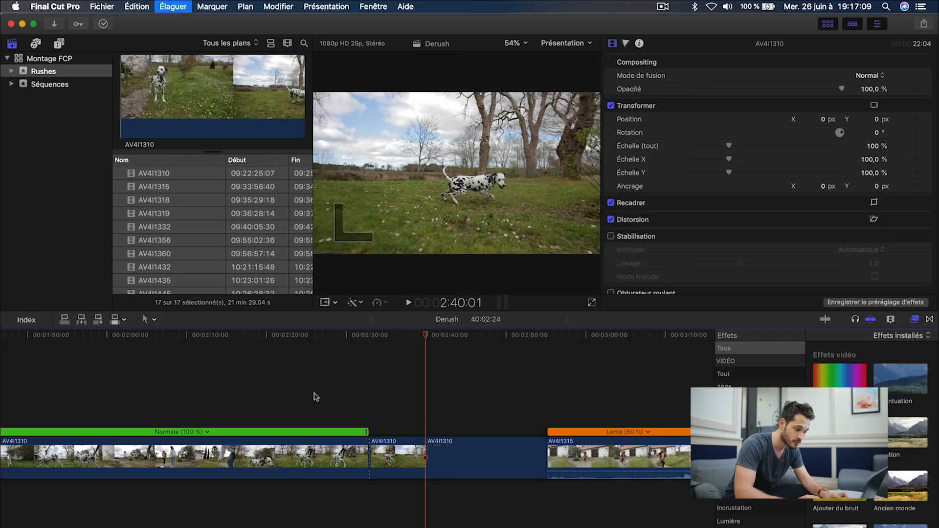
mouse_move(377, 340)
mouse_down()
mouse_move(424, 343)
mouse_move(372, 346)
mouse_up()
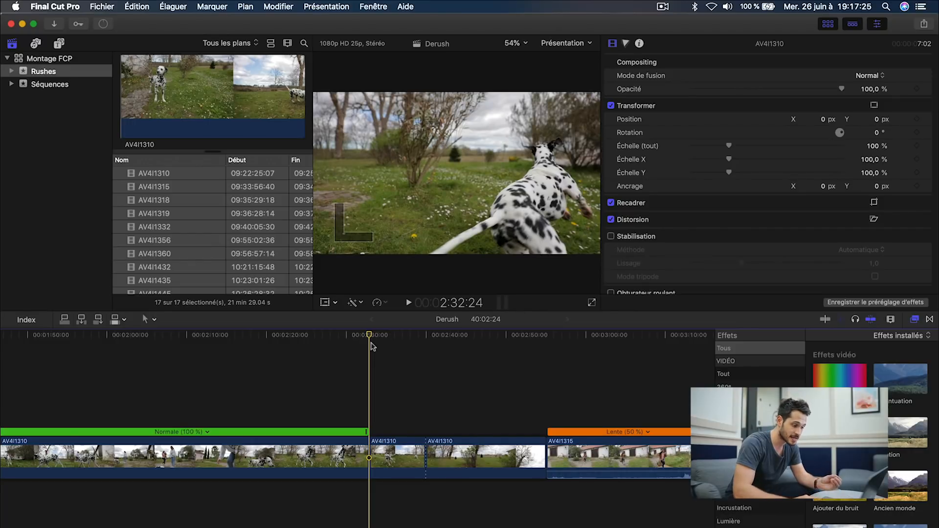
click(376, 336)
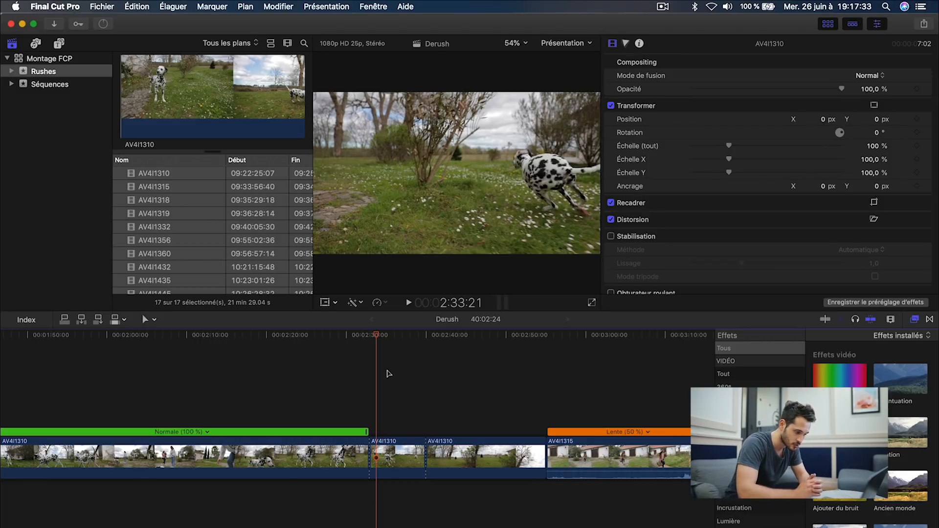
drag(403, 447, 402, 407)
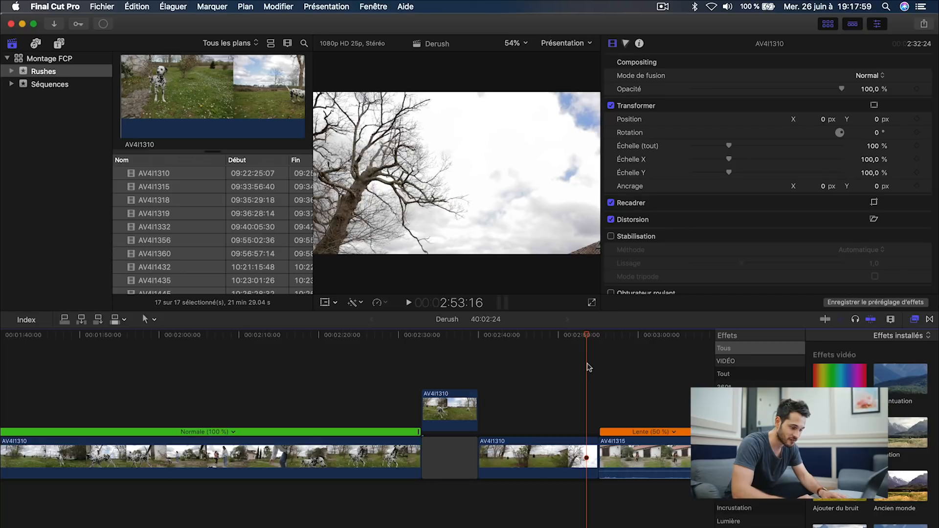
- Isolate the AV4I1315 passage from about 3:07 to 3:10:15 and lift it above the primary storyline
scroll(589, 368, right, 5)
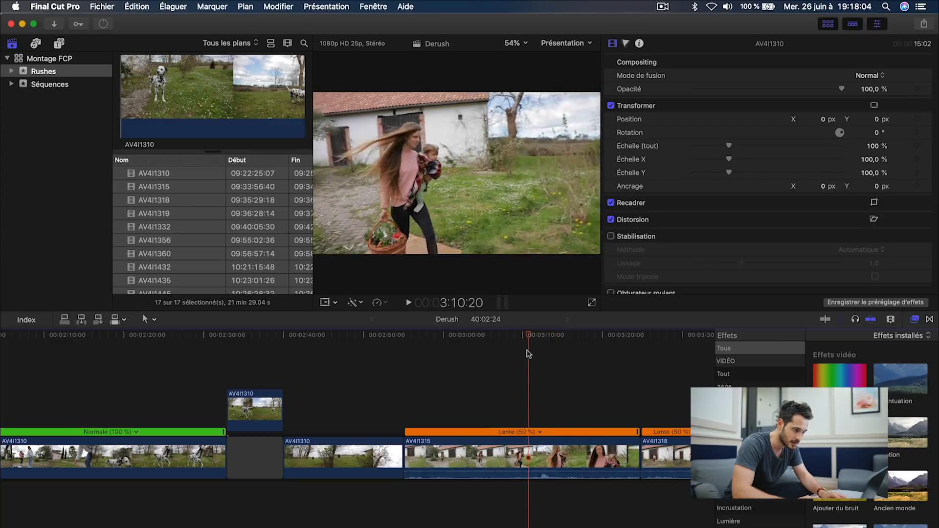
key(space)
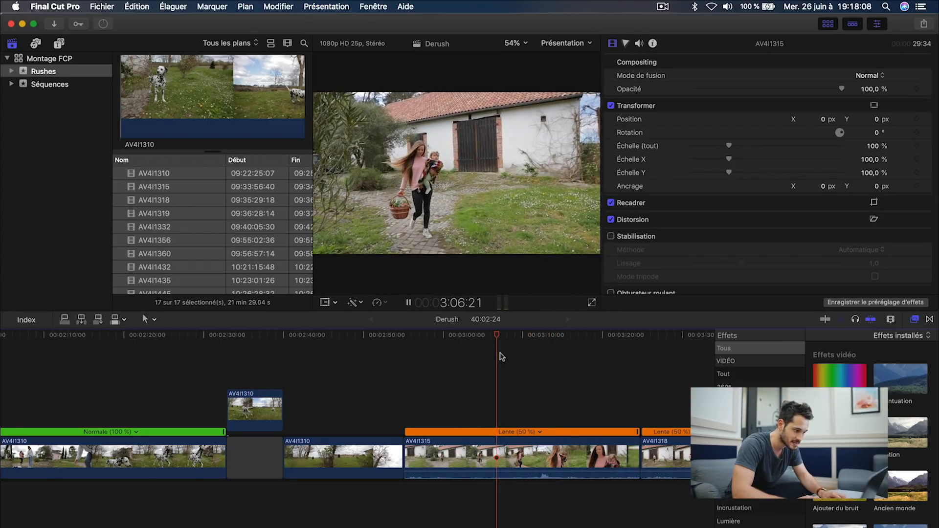
key(super+b)
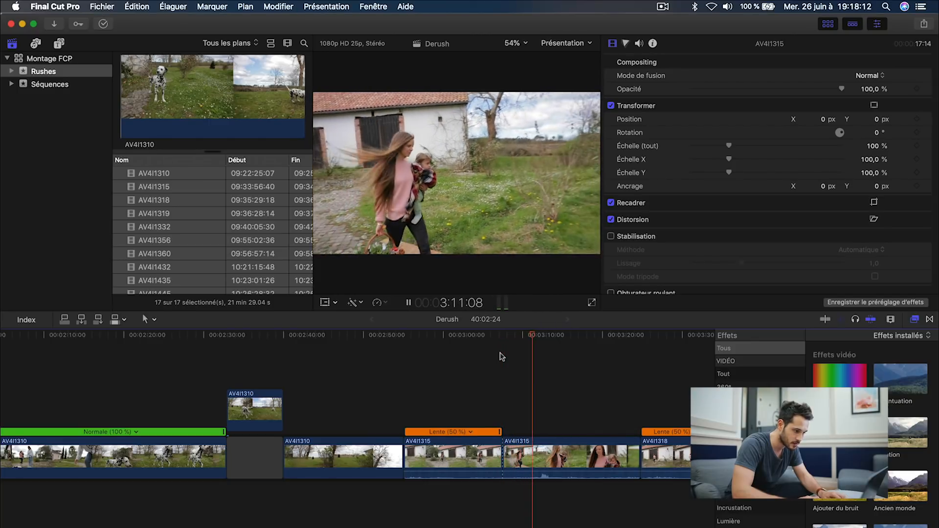
key(space)
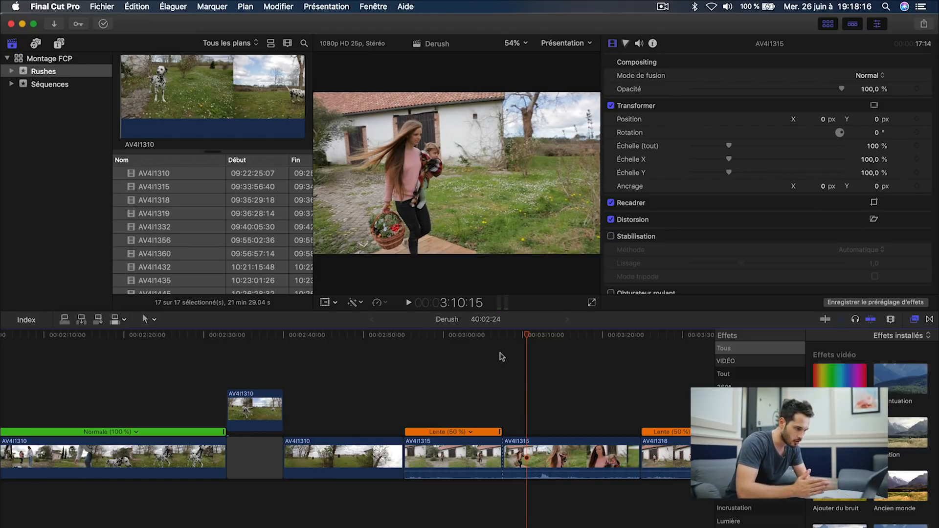
key(super+b)
drag(514, 457, 517, 415)
scroll(517, 415, right, 3)
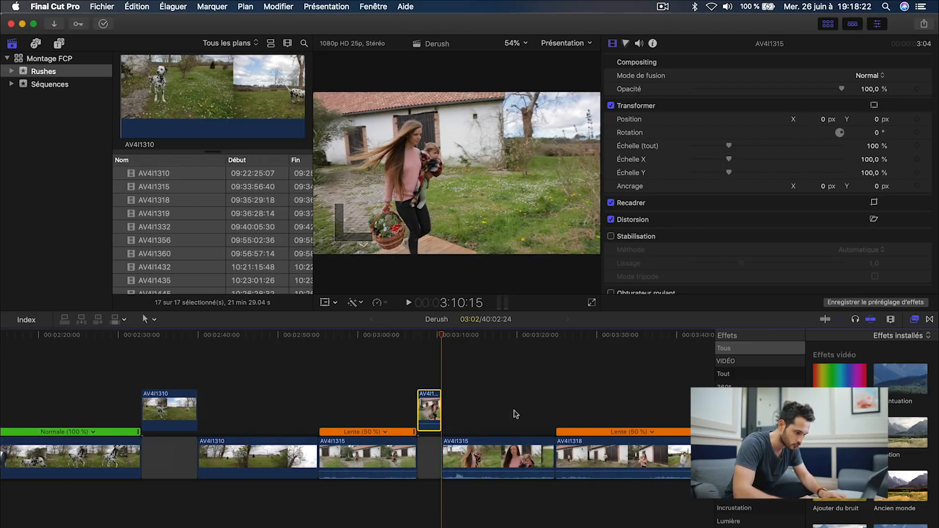
- Cut out a second AV4I1315 passage from about 3:14 to 3:17:20 and lift it above the storyline
drag(449, 338, 472, 353)
key(super+b)
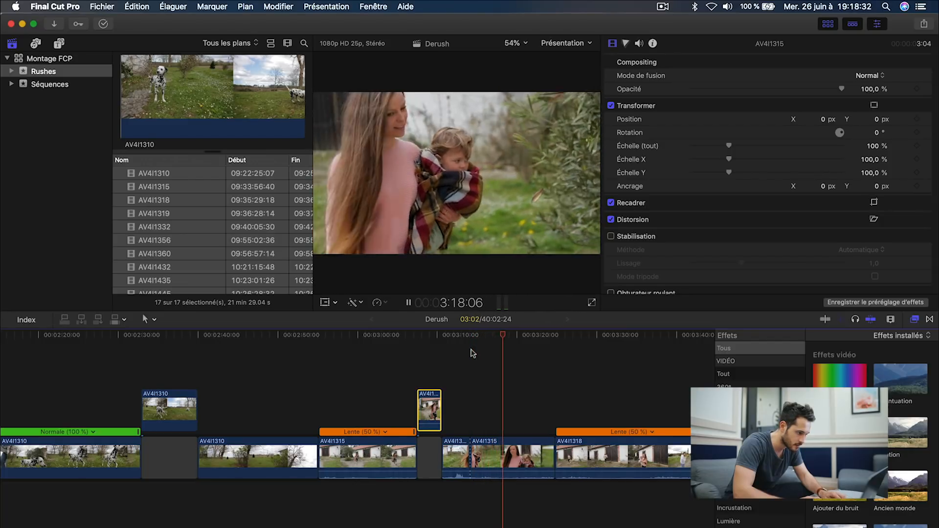
key(k)
key(super+b)
key(p)
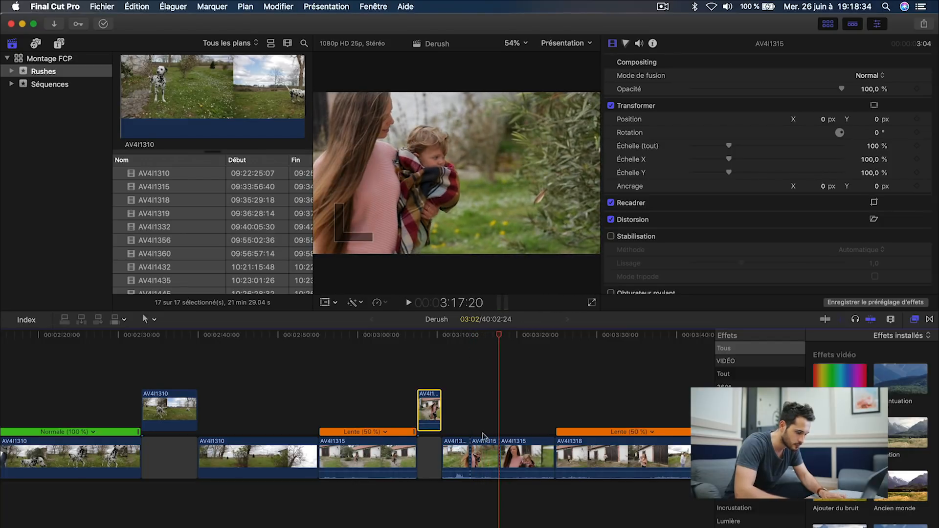
click(488, 449)
drag(490, 452, 490, 411)
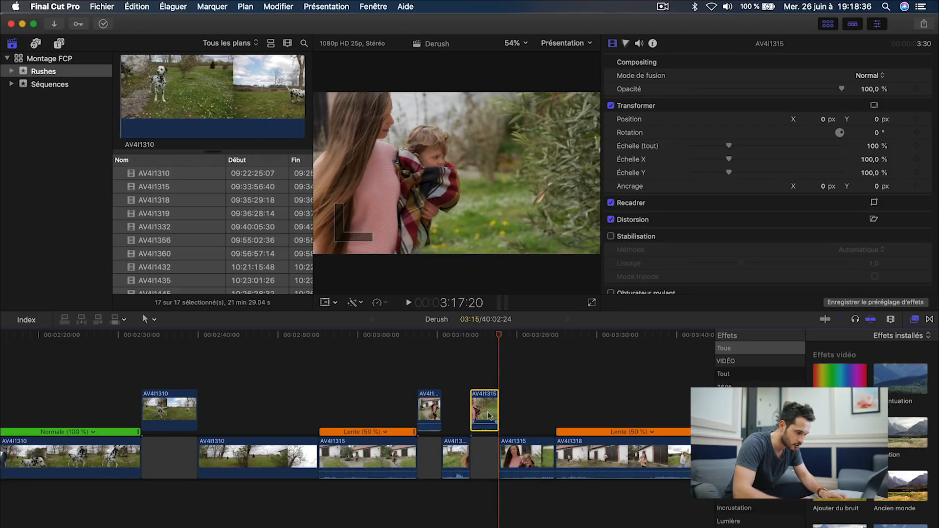
- Isolate the AV4I1318 passage with the vegetable basket from about 4:13 to 4:20:19 and lift it above the storyline
scroll(495, 343, right, 3)
drag(445, 339, 611, 349)
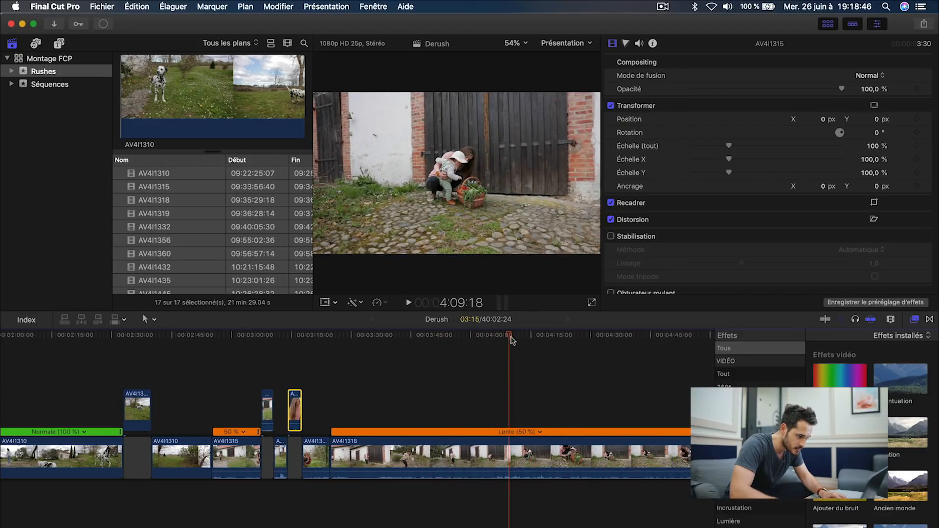
drag(513, 342, 531, 340)
key(super+b)
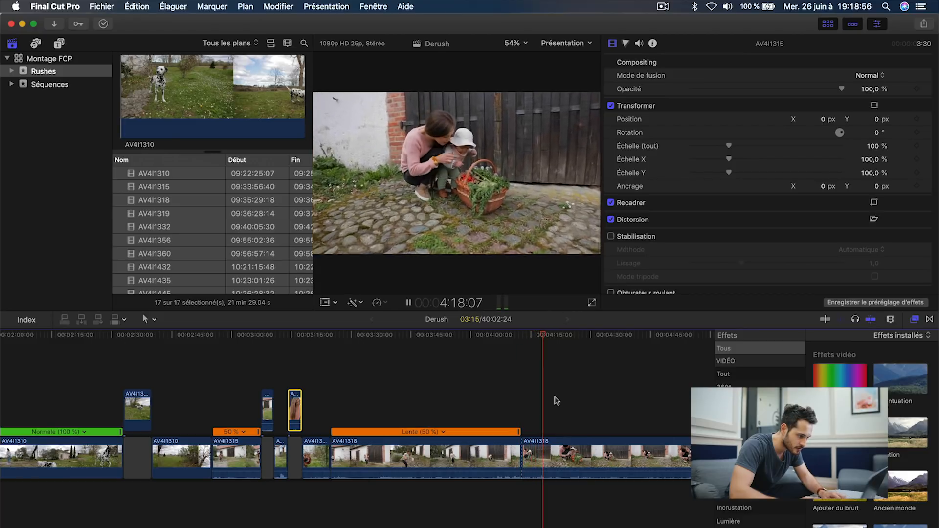
key(space)
key(super+b)
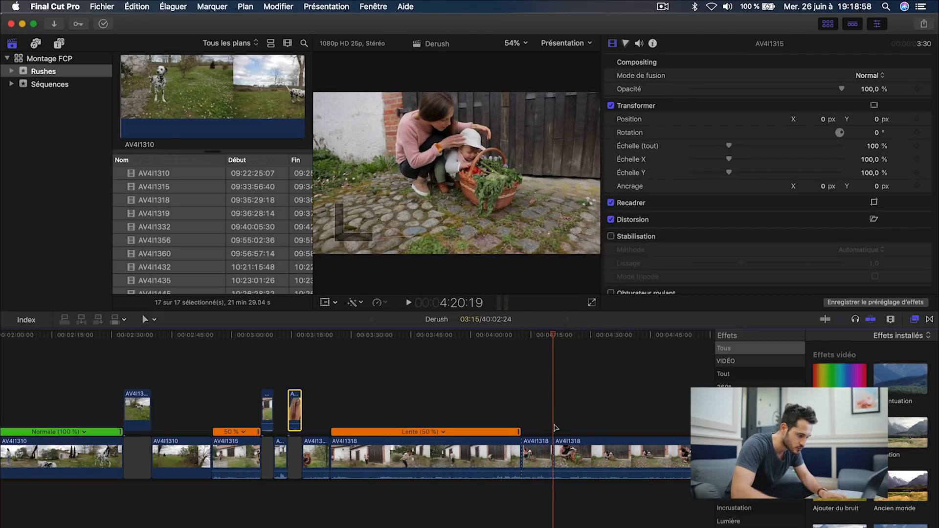
drag(538, 446, 538, 418)
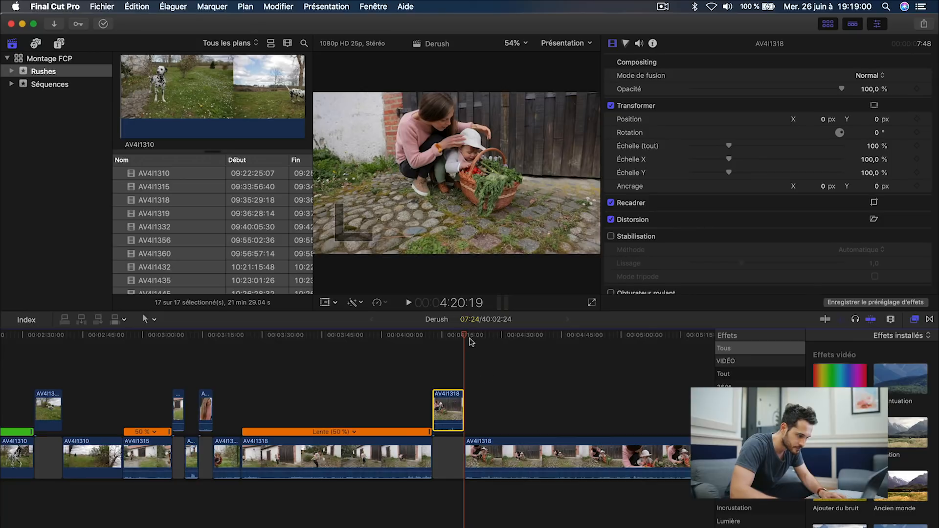
- Cut out another AV4I1318 passage from about 4:50 to 4:53:20 and lift it above the storyline
drag(494, 337, 580, 358)
key(space)
key(super+b)
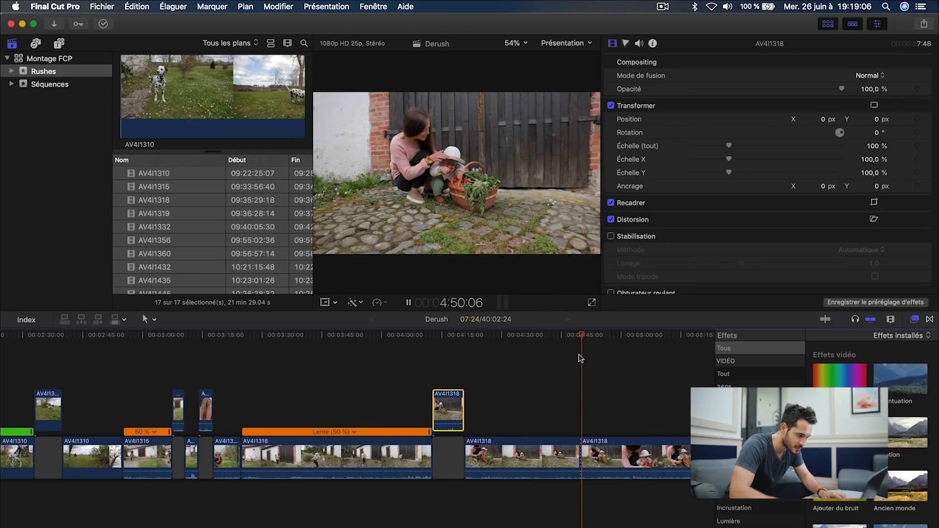
key(space)
key(super+b)
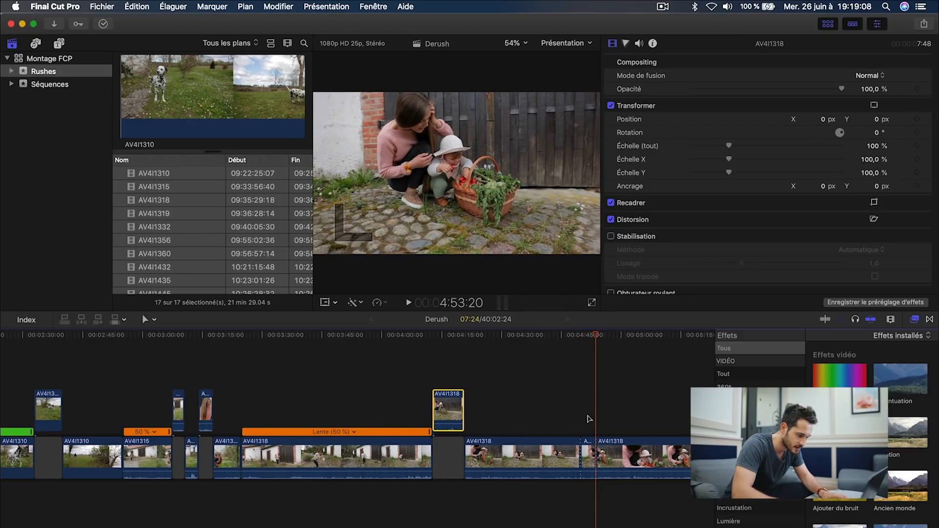
drag(588, 453, 588, 411)
key(a)
- Isolate the AV4I1319 close-up of the child with the strawberries from about 6:09 to 6:14:19 and lift it above the storyline
scroll(588, 411, right, 5)
drag(479, 336, 544, 344)
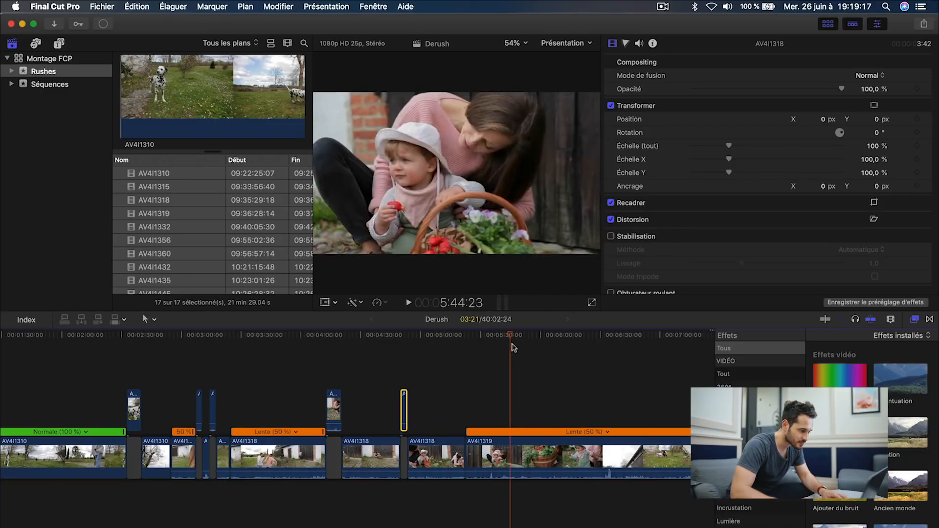
drag(513, 346, 558, 362)
key(space)
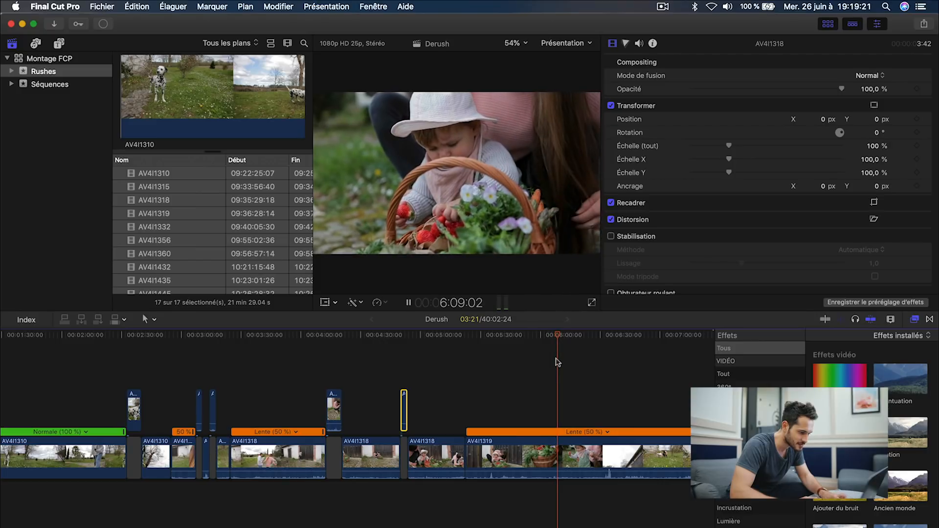
key(super+b)
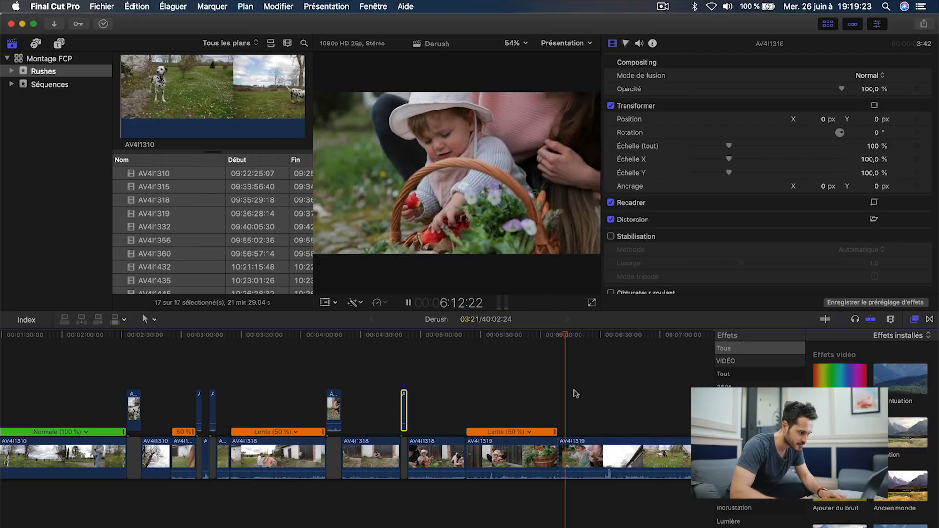
key(space)
key(super+b)
click(564, 456)
key(shift+z)
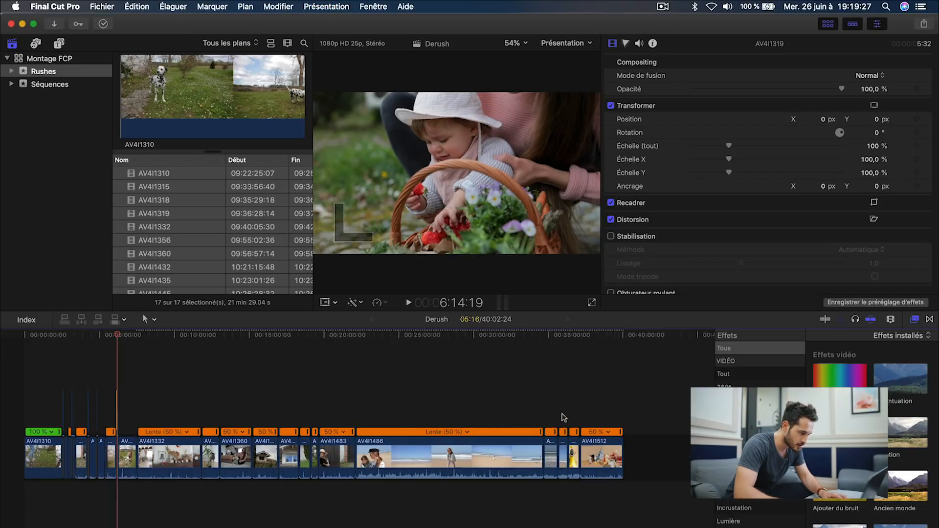
key(super+equal)
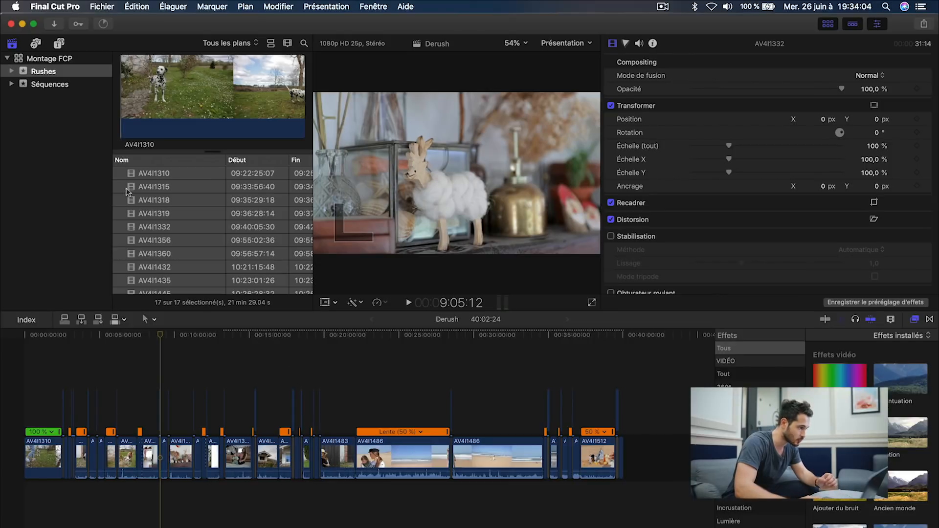
- Duplicate the Derush project in the Séquences event and rename the copy V1
click(68, 85)
click(161, 176)
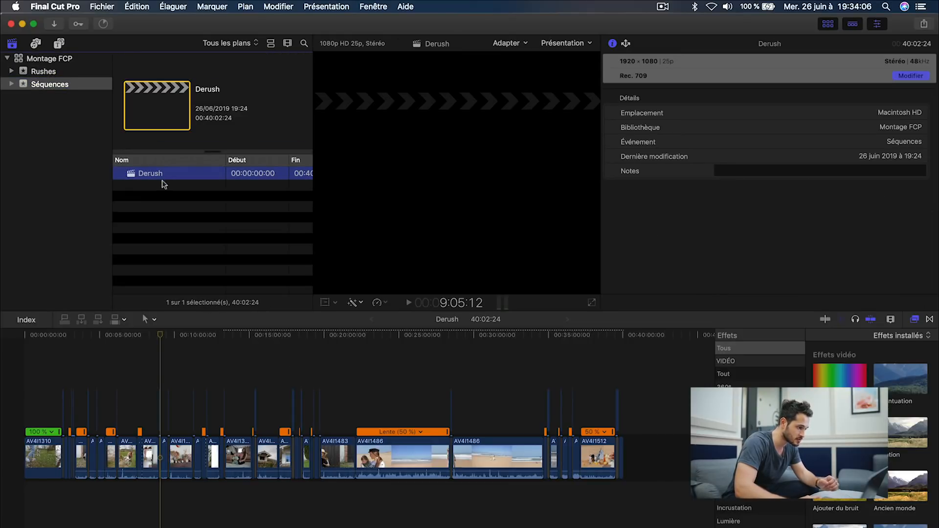
right_click(158, 177)
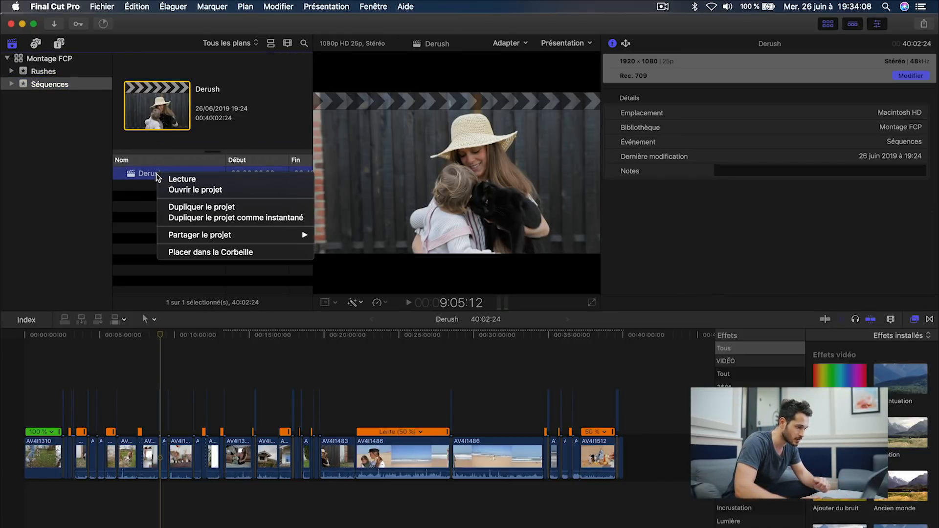
click(193, 206)
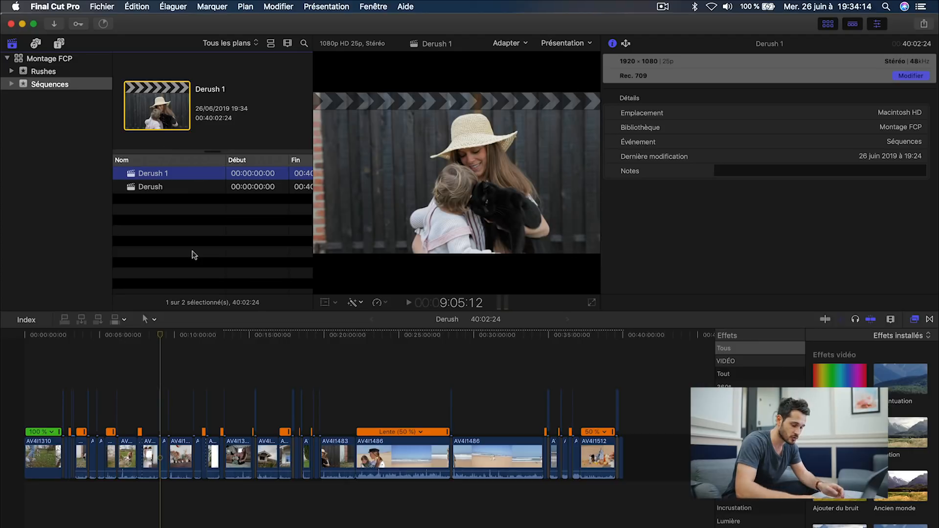
key(Down)
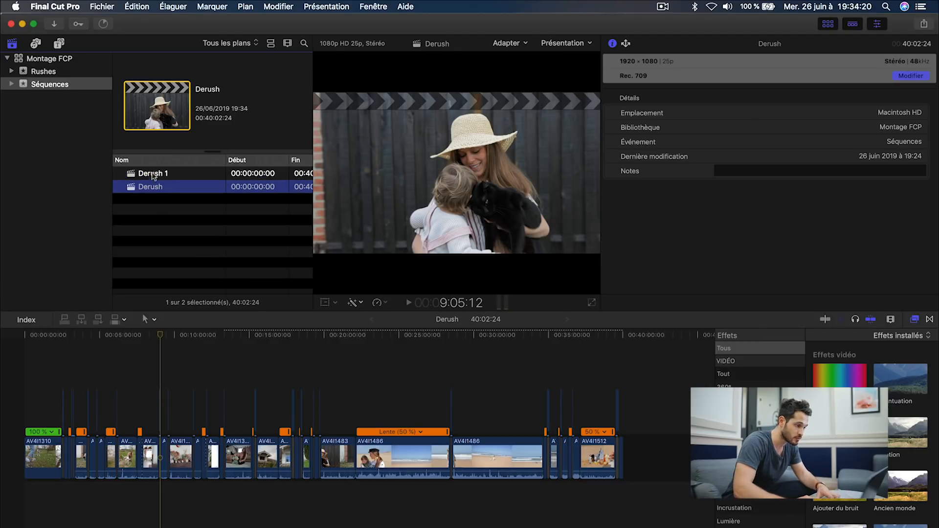
click(152, 174)
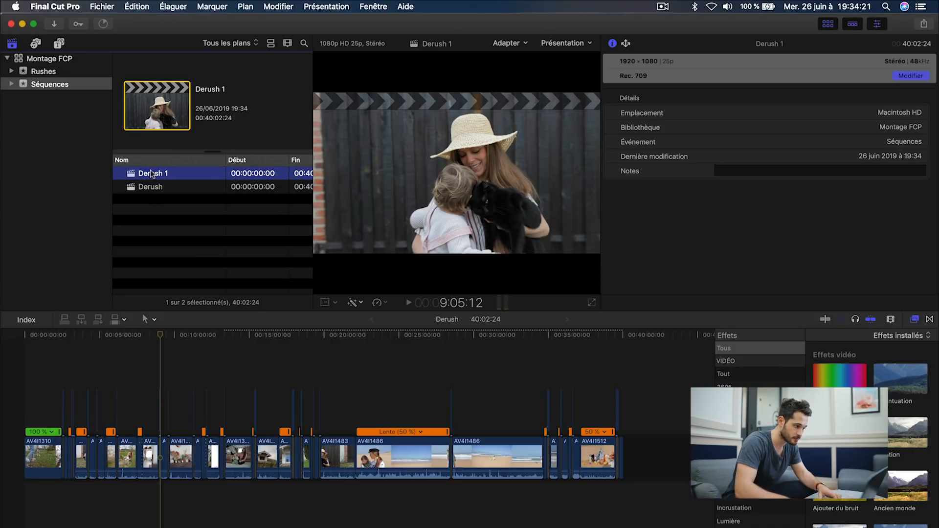
click(152, 173)
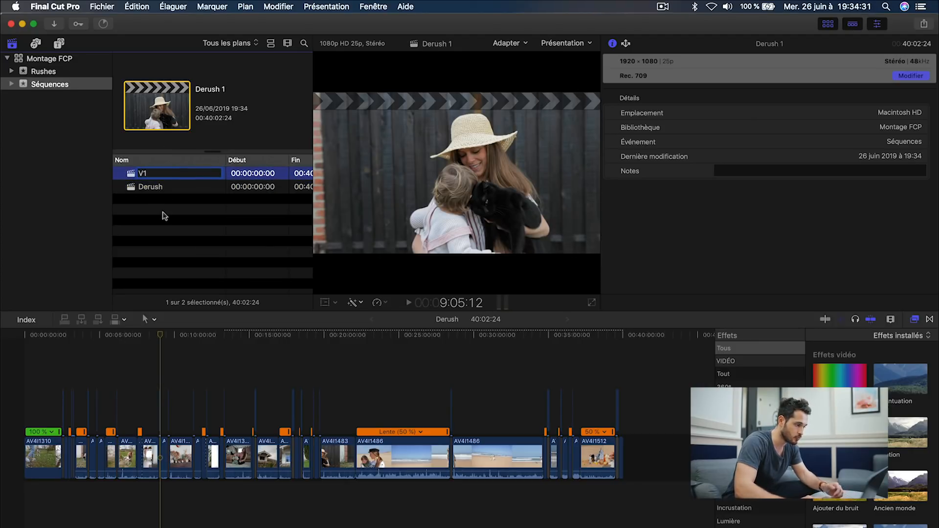
click(155, 207)
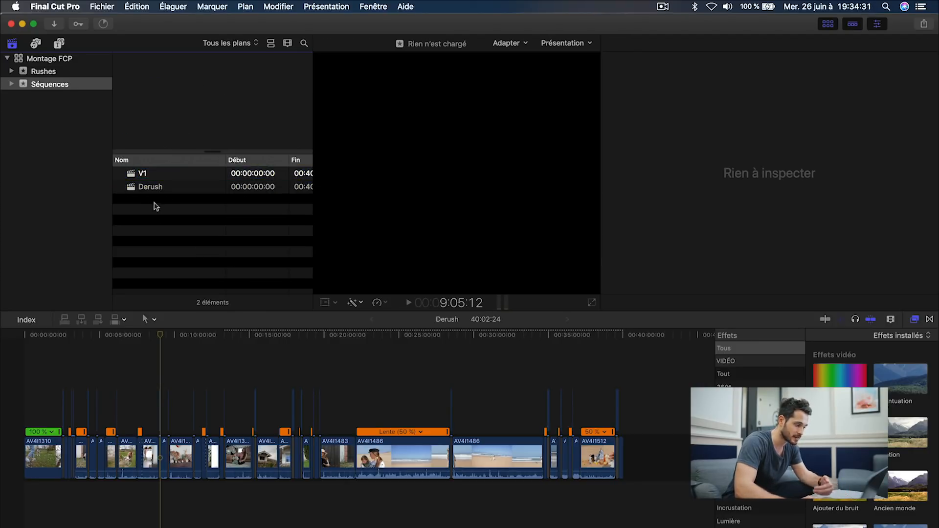
- Open the V1 project and move all the lifted clips together to the end of the primary storyline
double_click(131, 176)
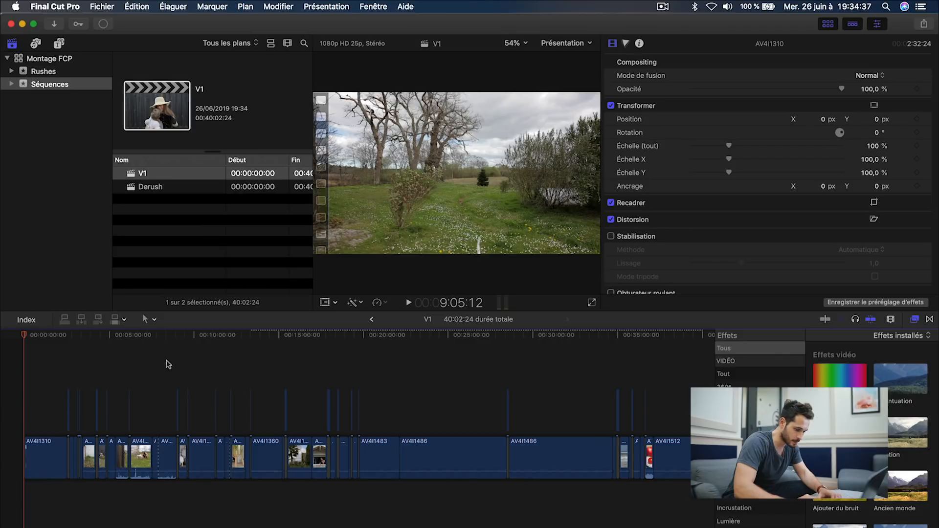
key(super+minus)
drag(420, 377, 40, 432)
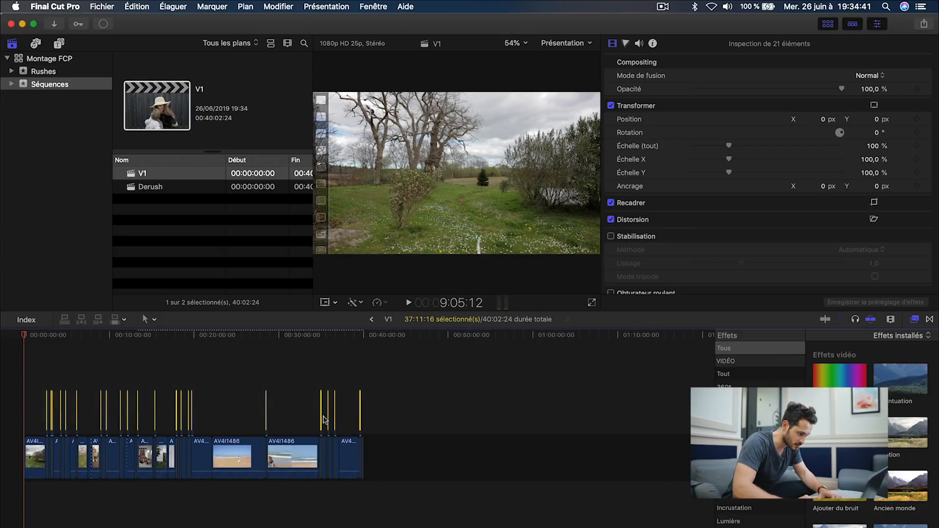
drag(322, 422, 504, 457)
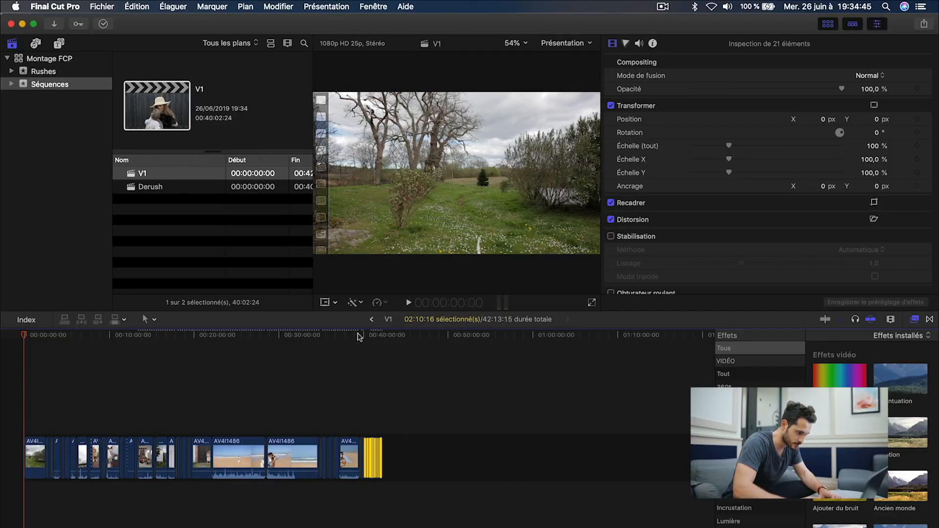
- Delete all the leftover rushes that precede the selected best passages in V1's primary storyline
click(360, 337)
key(super+equal)
drag(376, 415, 2, 526)
key(Delete)
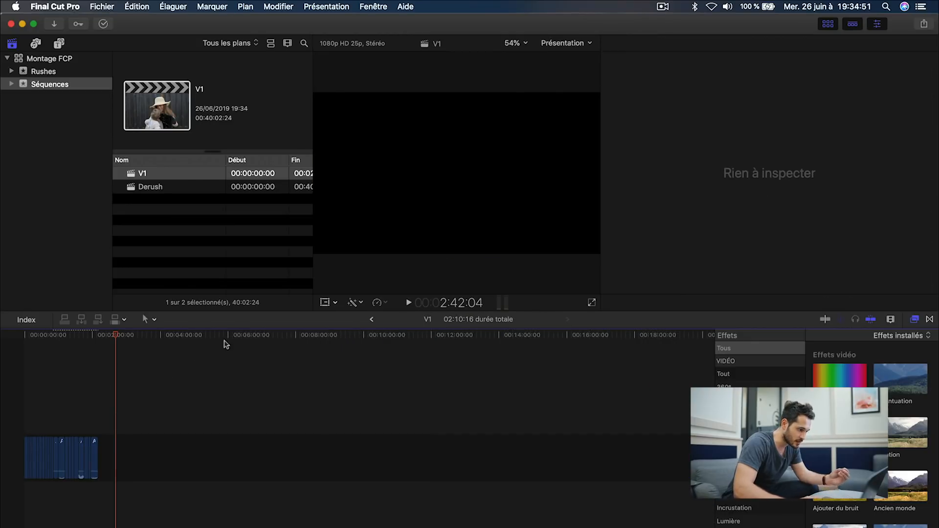
- Open the Derush project to compare it with V1, and review the clips kept in the V1 timeline
drag(29, 336, 58, 337)
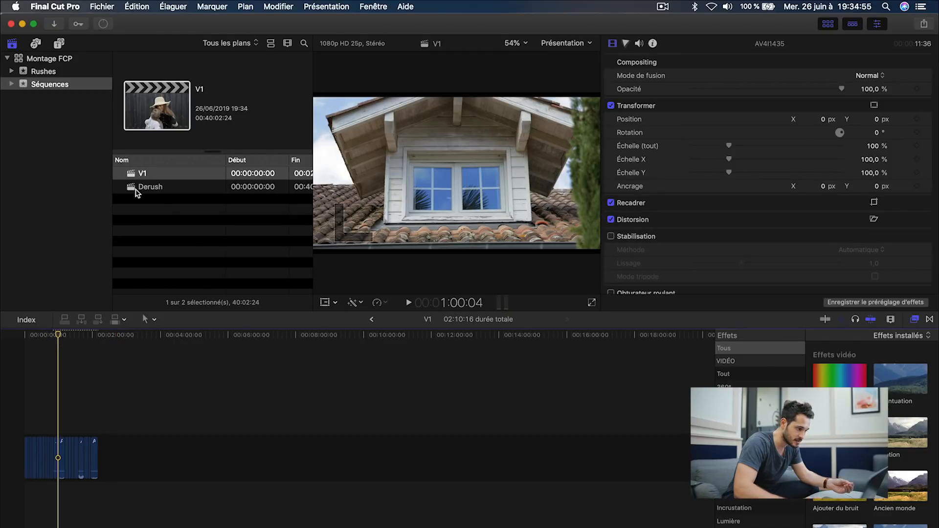
double_click(136, 189)
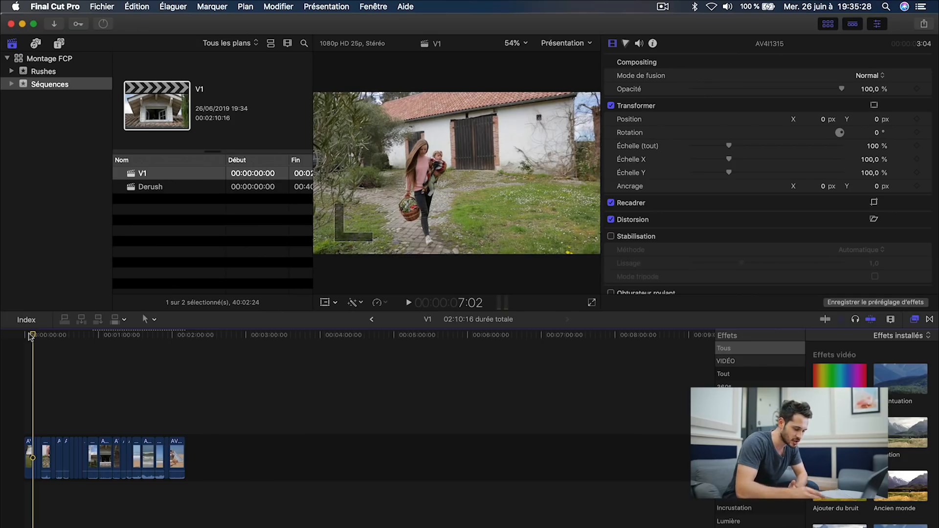
key(super+equal)
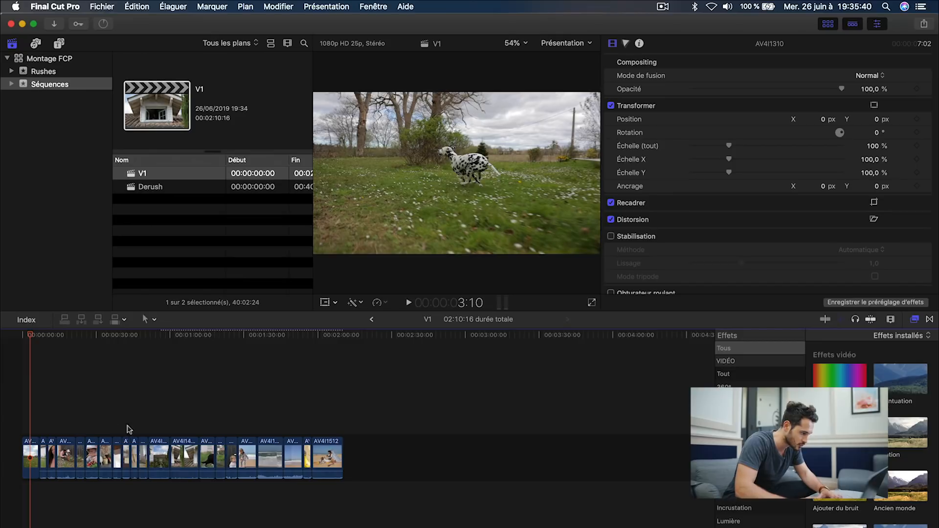
key(super+equal)
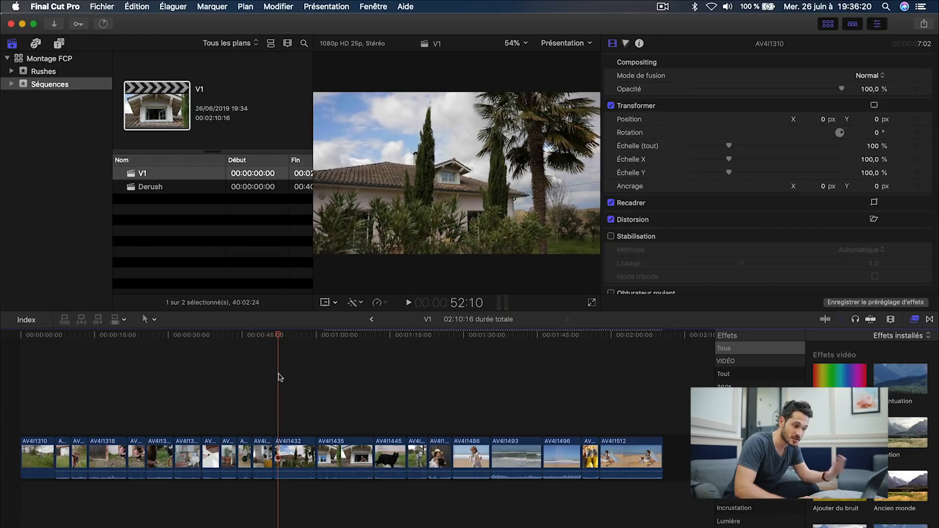
click(290, 379)
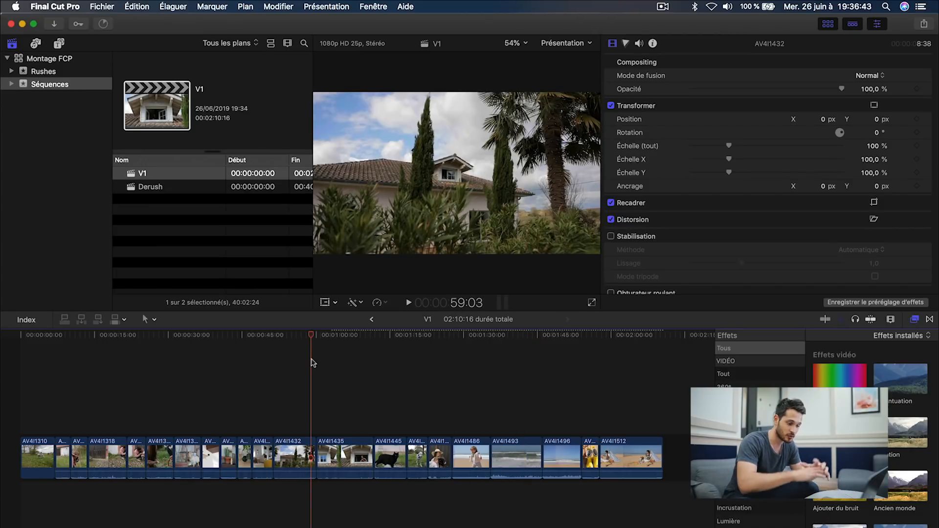
key(super+minus)
key(super+minus)
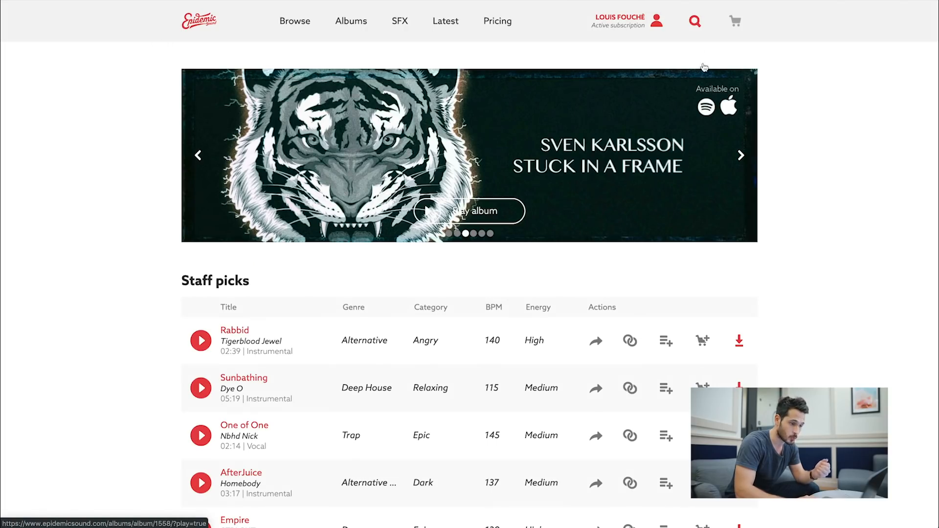
- Switch to the Epidemic Sound website, search its music for "indie" and open the Indie Folk album
click(695, 31)
click(695, 25)
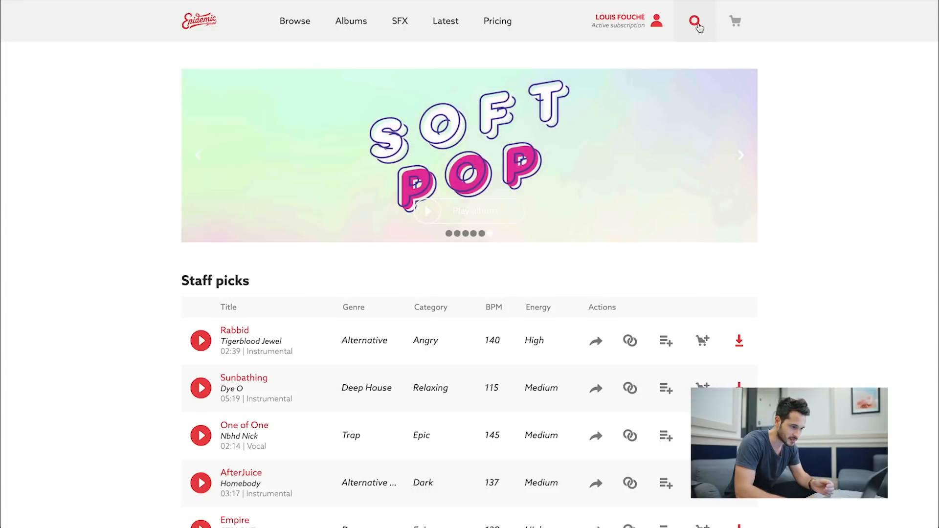
click(695, 22)
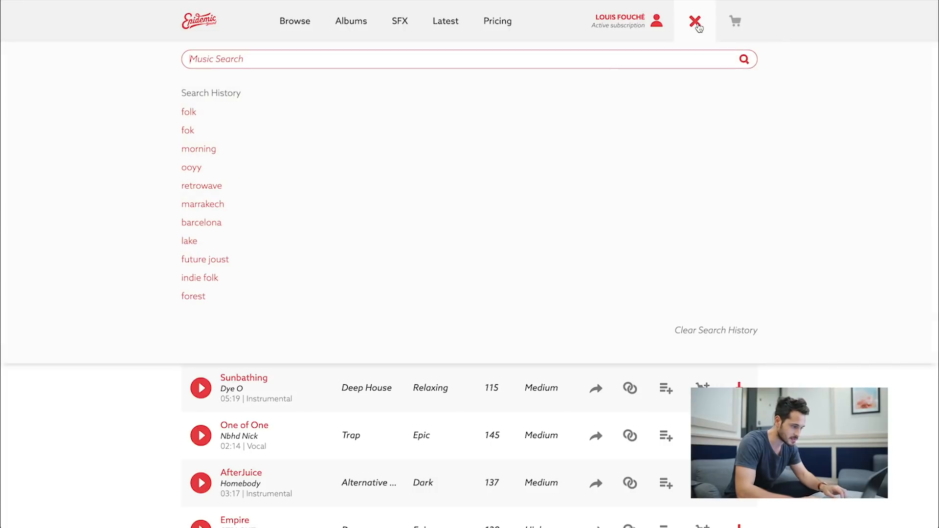
text(indie)
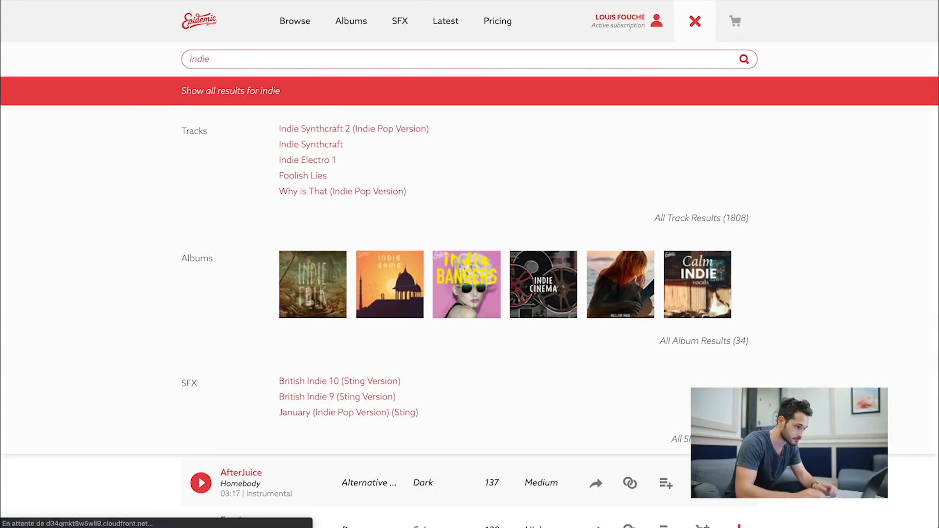
key(Return)
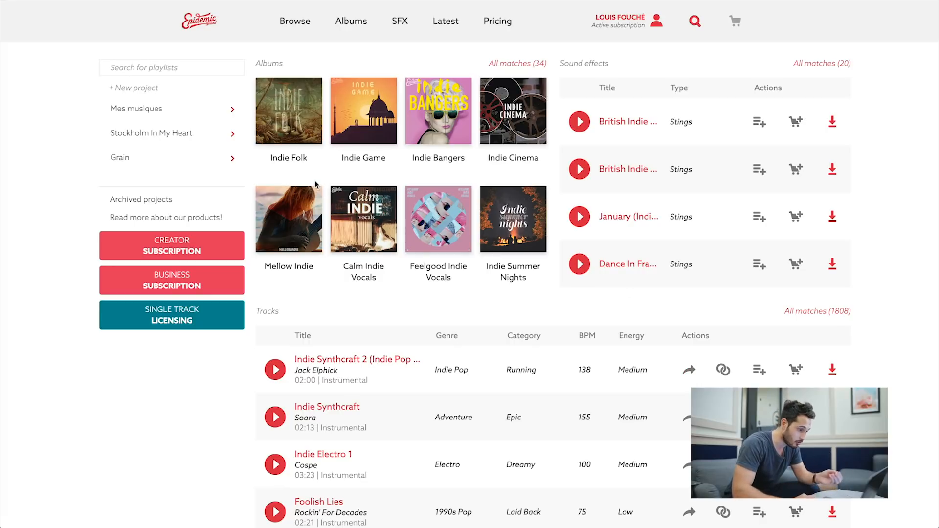
click(292, 109)
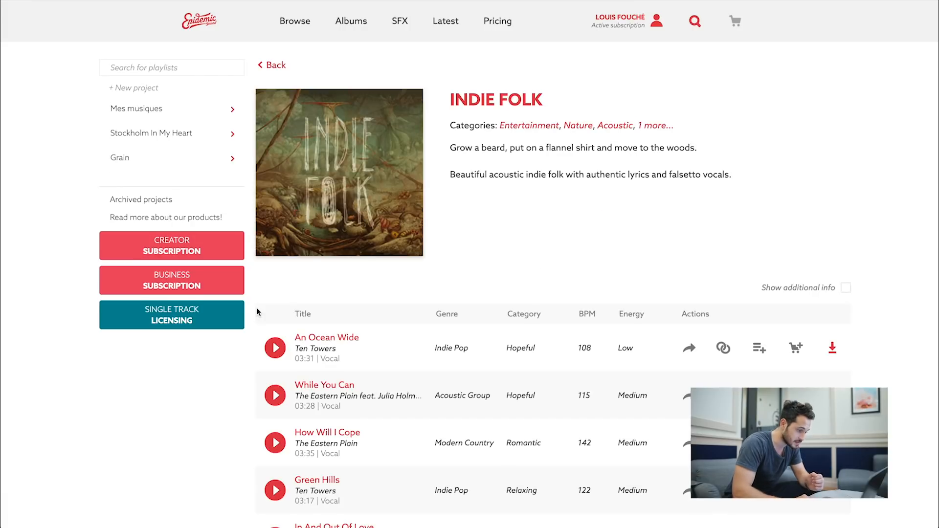
- Preview An Ocean Wide, While You Can and How Will I Cope, and view the download options for How Will I Cope
scroll(278, 276, down, 2)
click(275, 250)
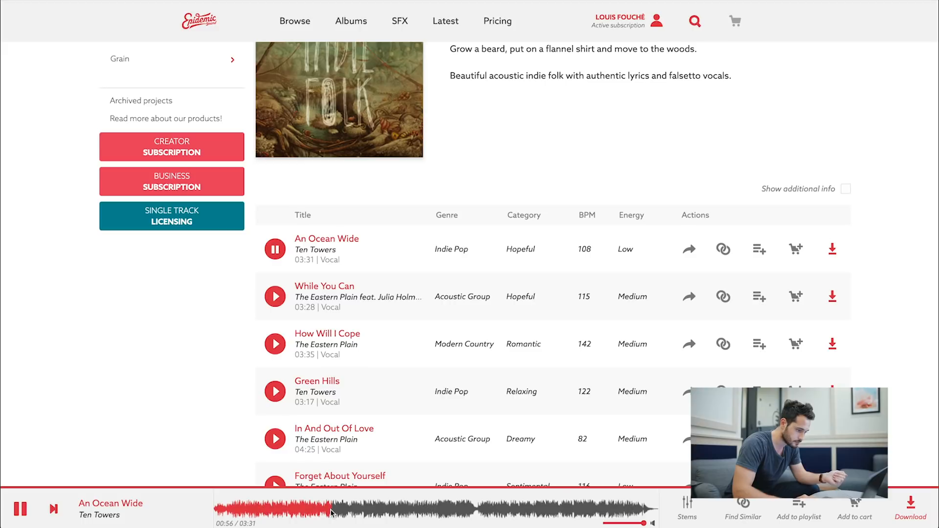
click(273, 298)
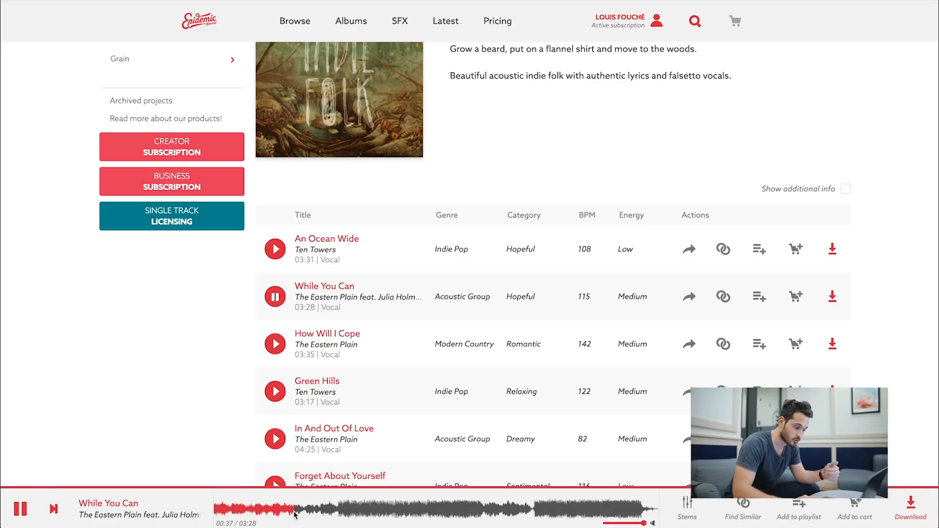
click(20, 509)
scroll(199, 320, down, 2)
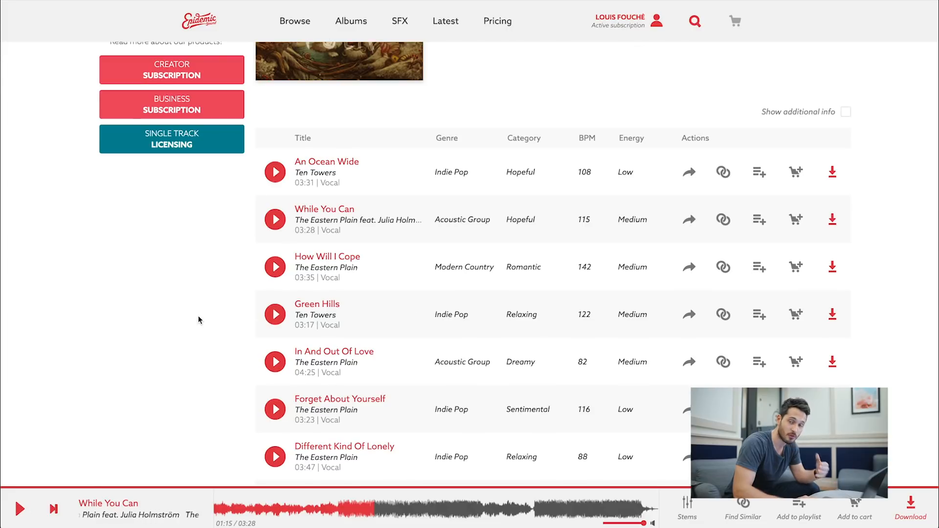
click(275, 266)
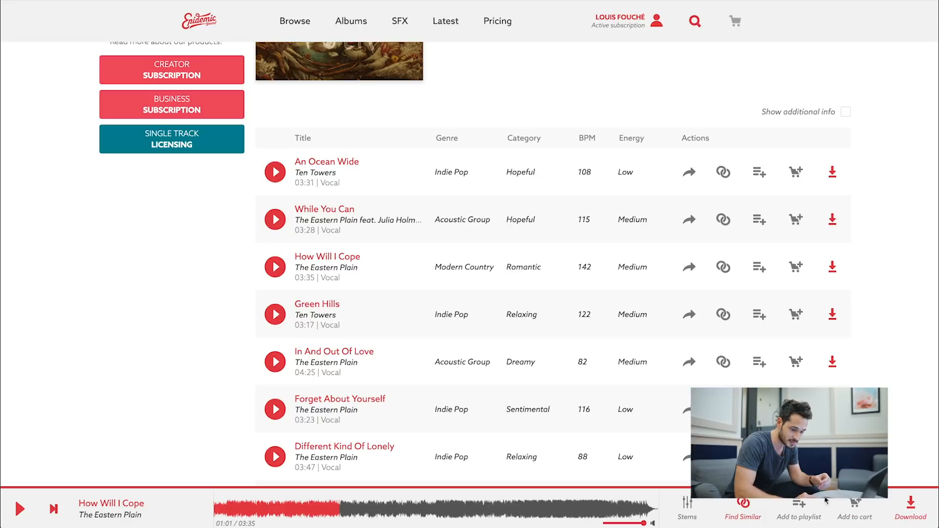
click(908, 504)
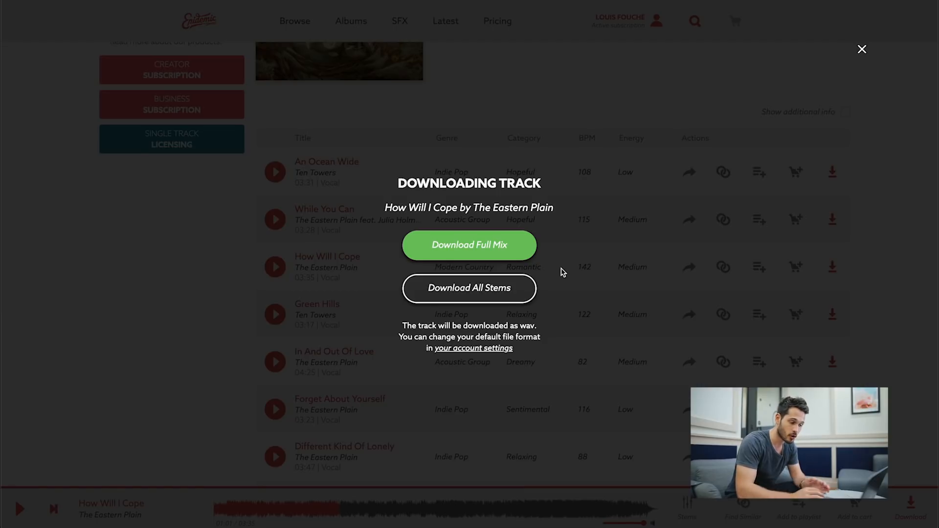
click(862, 49)
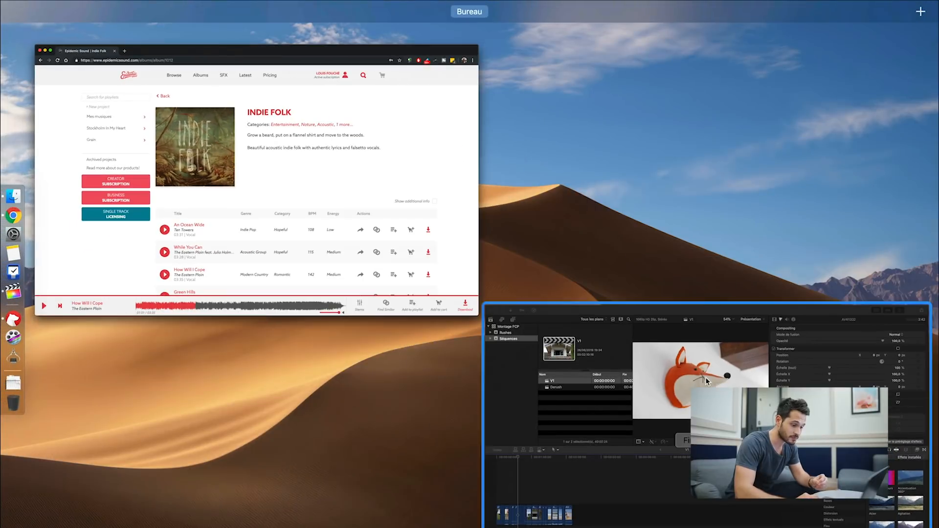
- Switch back to Final Cut Pro and open the media import window
click(706, 381)
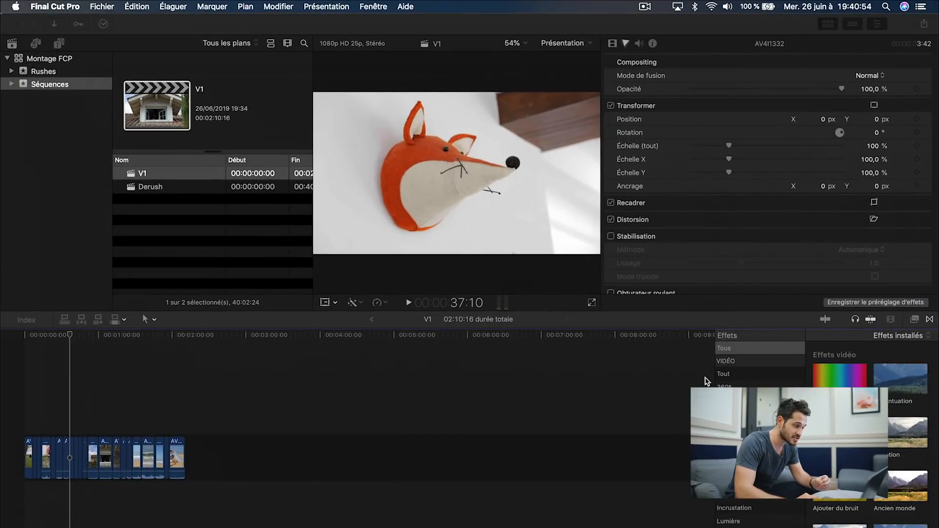
click(190, 226)
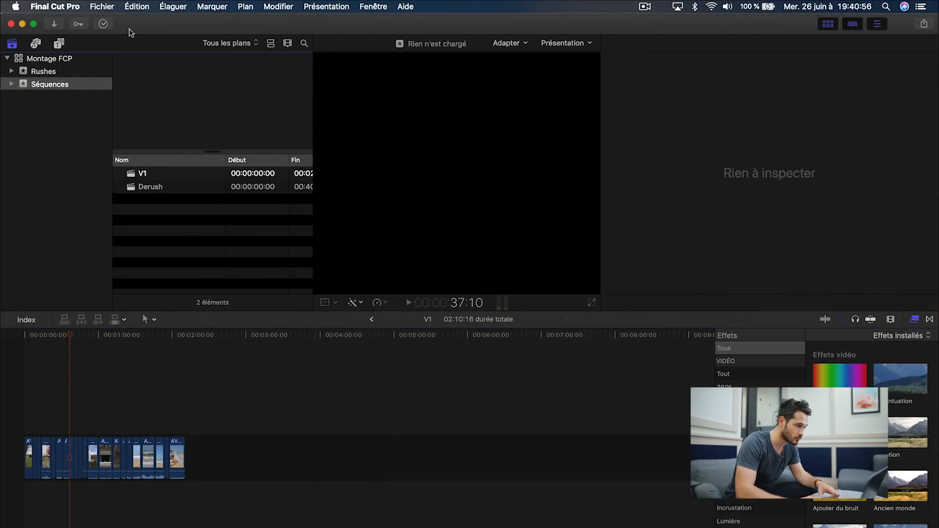
click(102, 6)
mouse_move(260, 78)
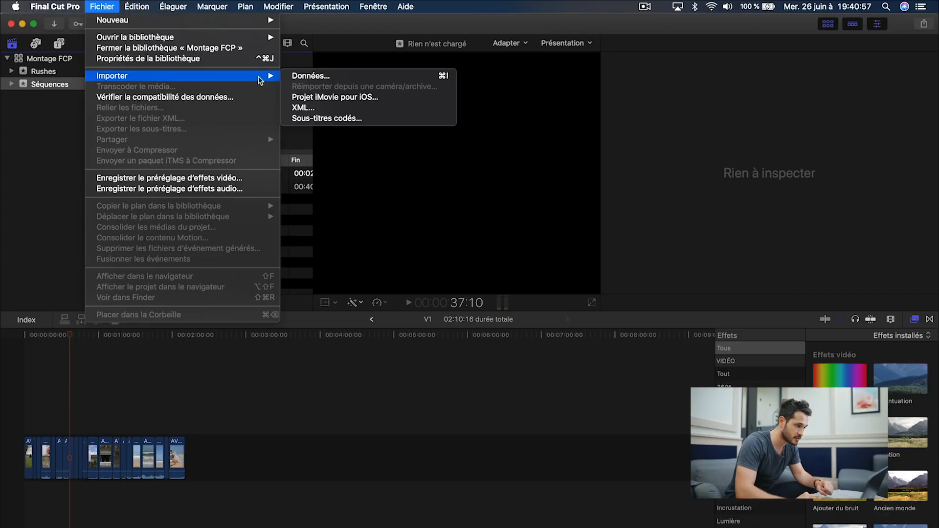
click(300, 75)
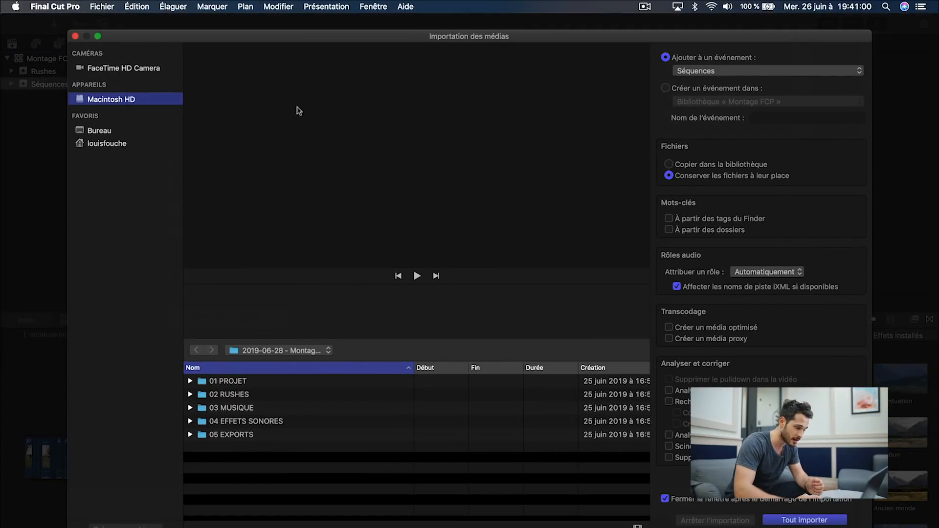
- Import "ES_How Will I Cope - The Eastern Plain.wav" from 03 MUSIQUE into a new Musique event in the Montage FCP library, keeping files in place
click(218, 412)
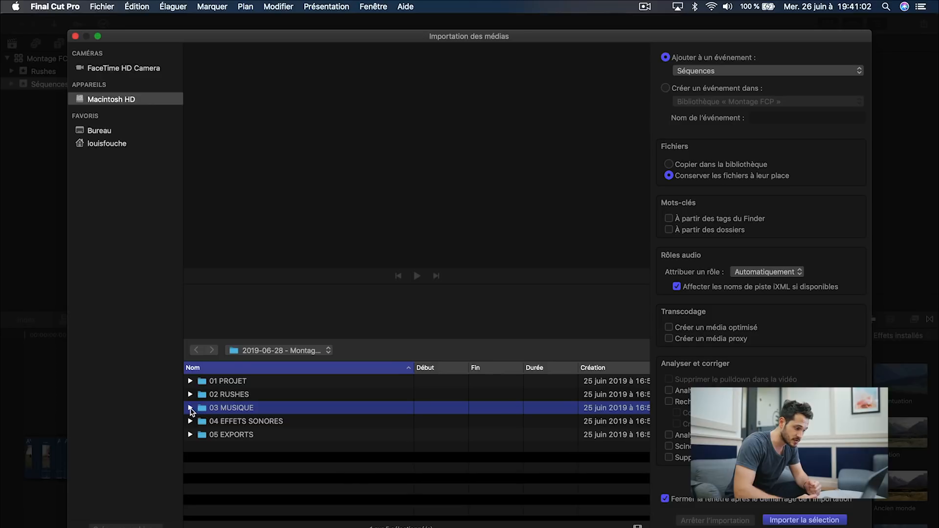
click(191, 408)
click(234, 422)
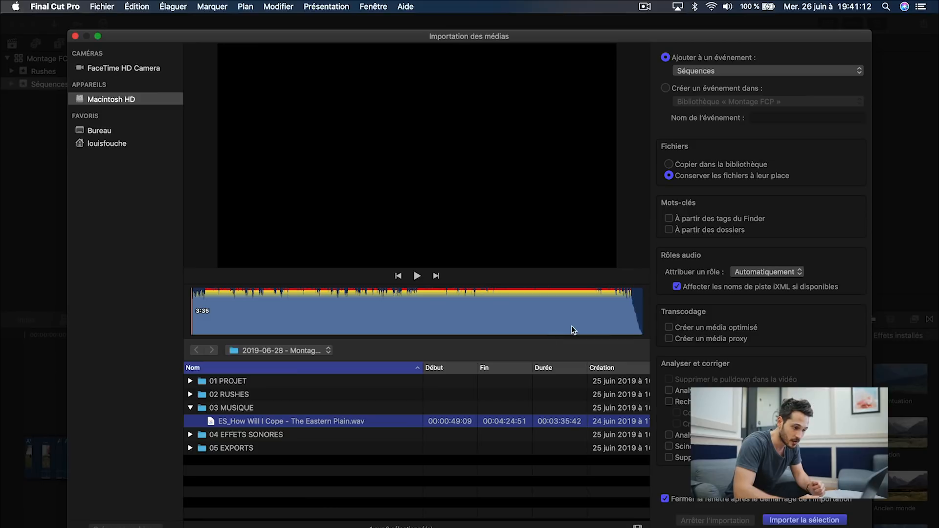
click(719, 89)
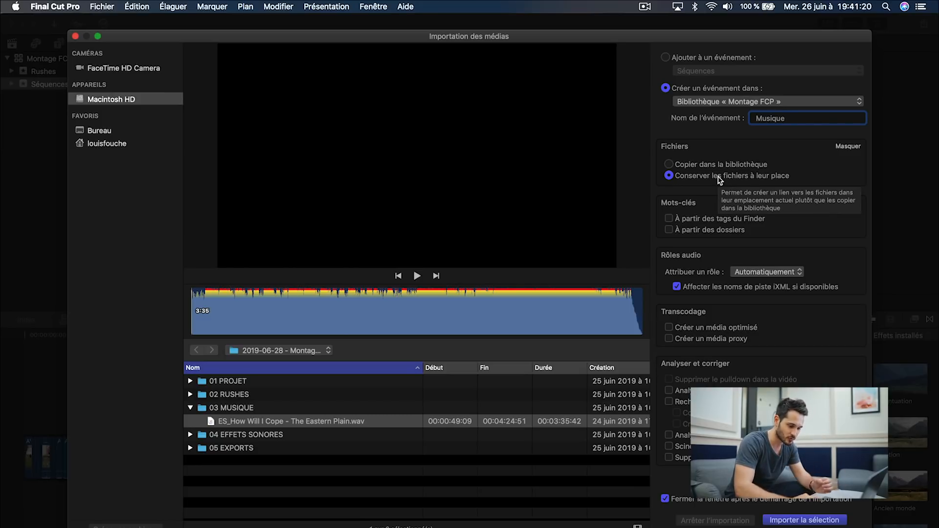
click(797, 520)
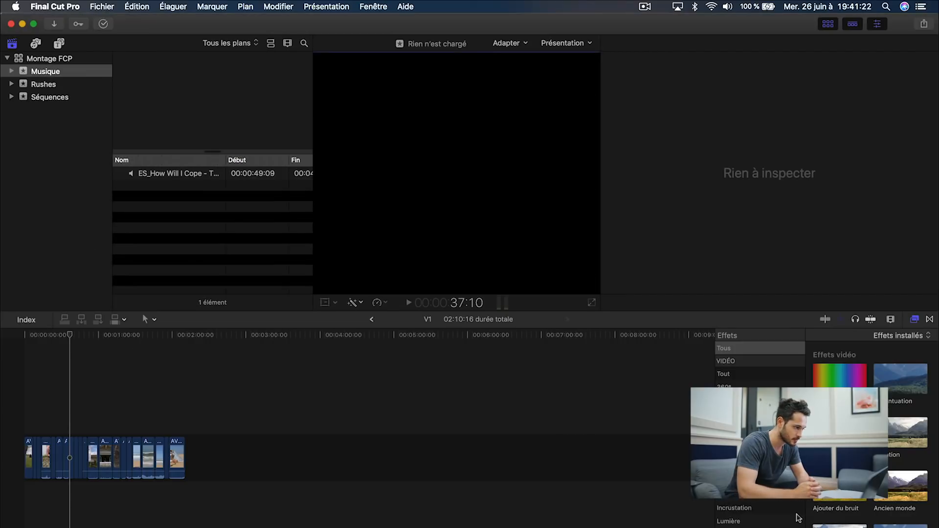
- Add the How Will I Cope track from the Musique event at the end of V1's primary storyline
click(44, 85)
click(47, 98)
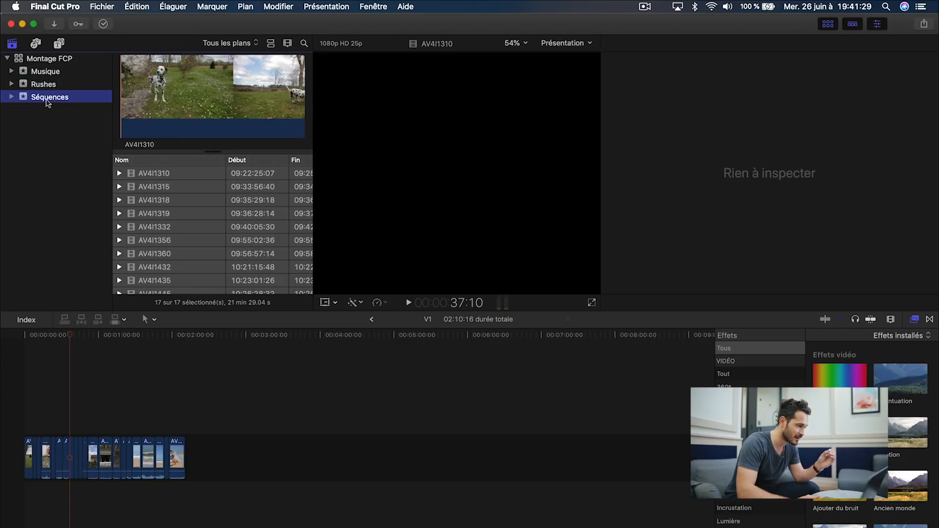
click(48, 75)
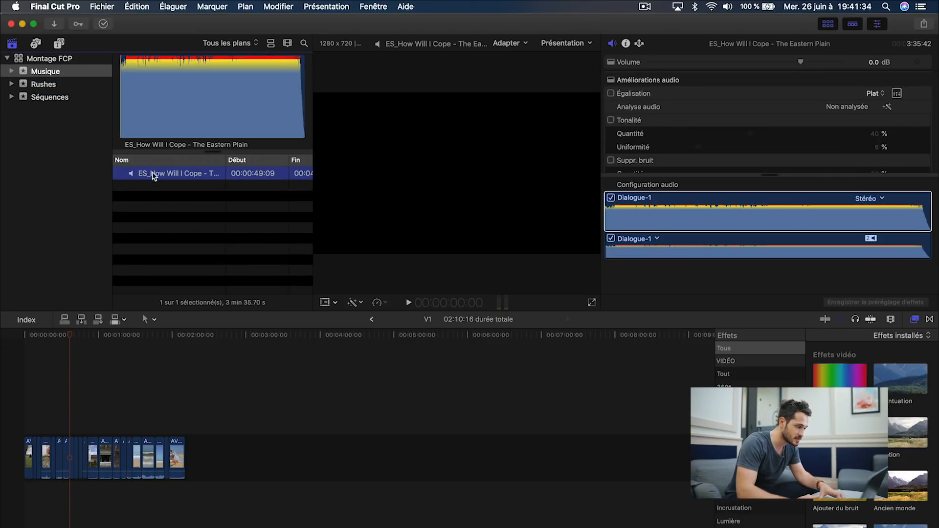
drag(228, 363, 193, 450)
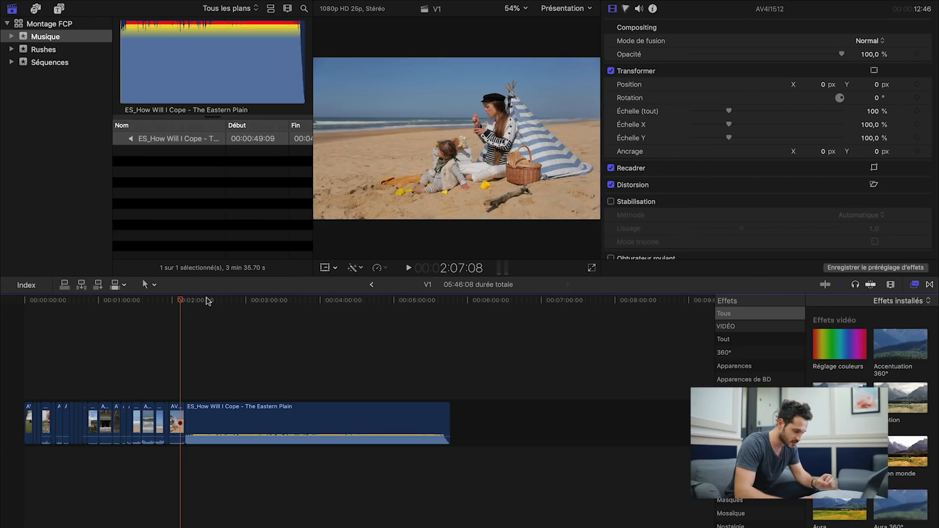
- Lift clip AV4I1512 out of the primary storyline and return it to its original slot
key(super+equal)
key(super+equal)
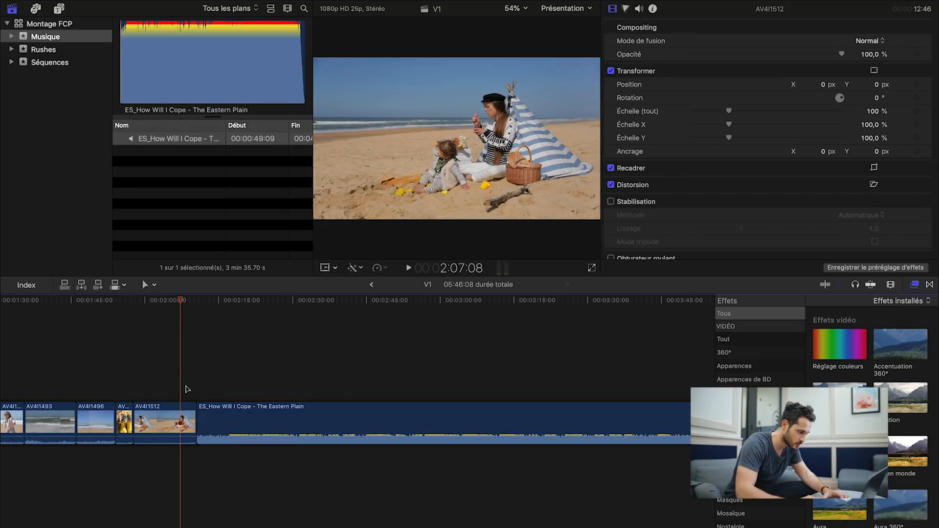
drag(168, 410, 168, 371)
click(177, 429)
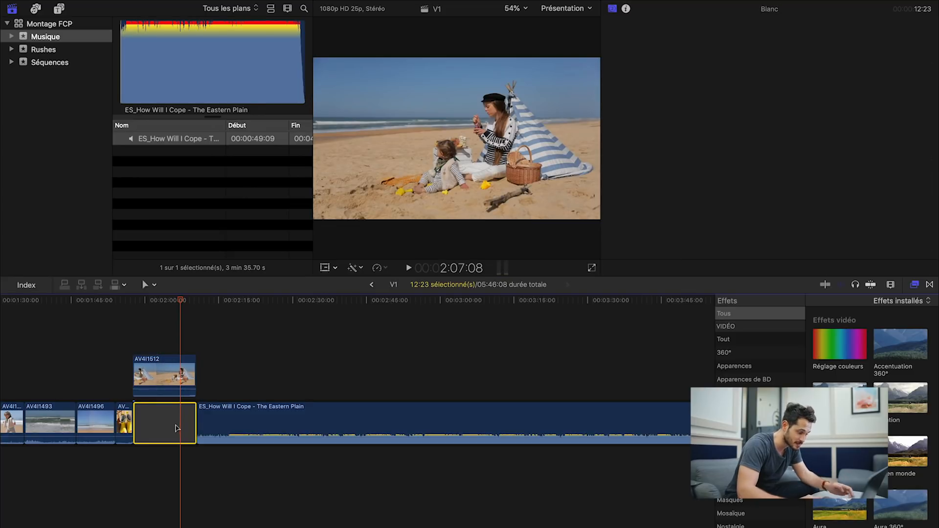
click(163, 375)
drag(163, 375, 164, 421)
- Insert a gap after AV4I1512, extend it to about 1:31:03 and connect the music track beneath it
drag(255, 430, 459, 430)
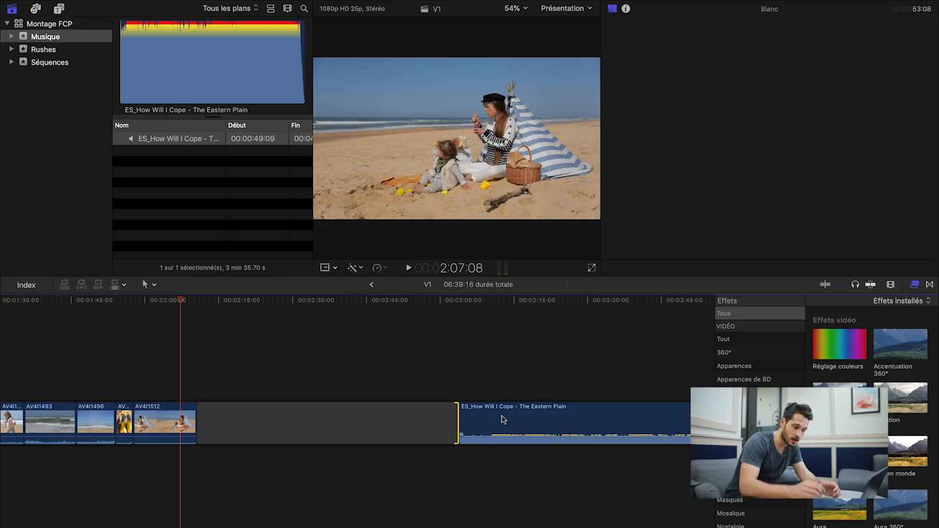
drag(504, 420, 284, 467)
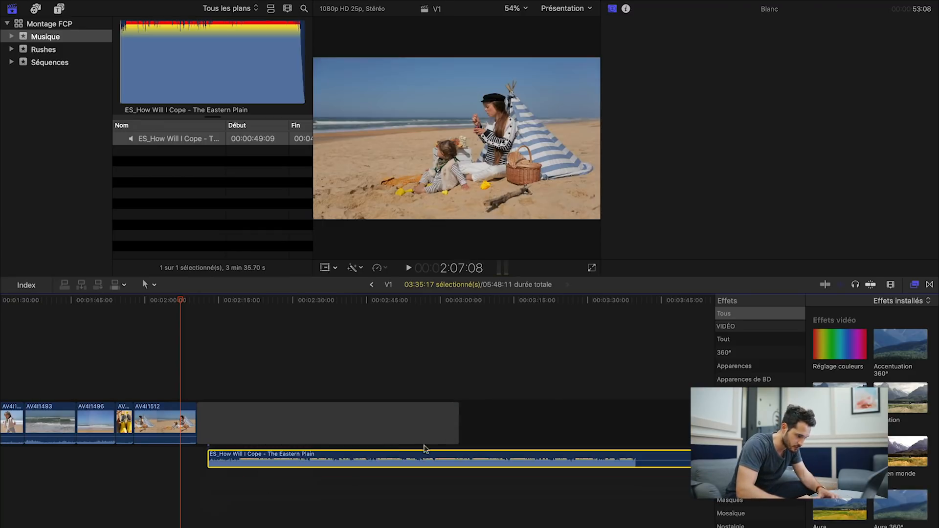
drag(458, 427, 645, 430)
key(super+minus)
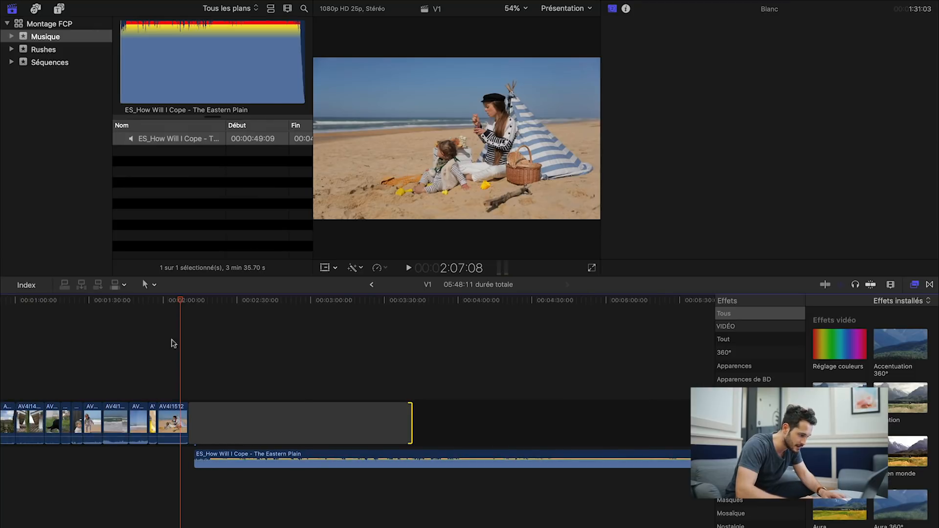
- Set the timeline's clip appearance to display audio waveforms only
click(197, 300)
click(286, 465)
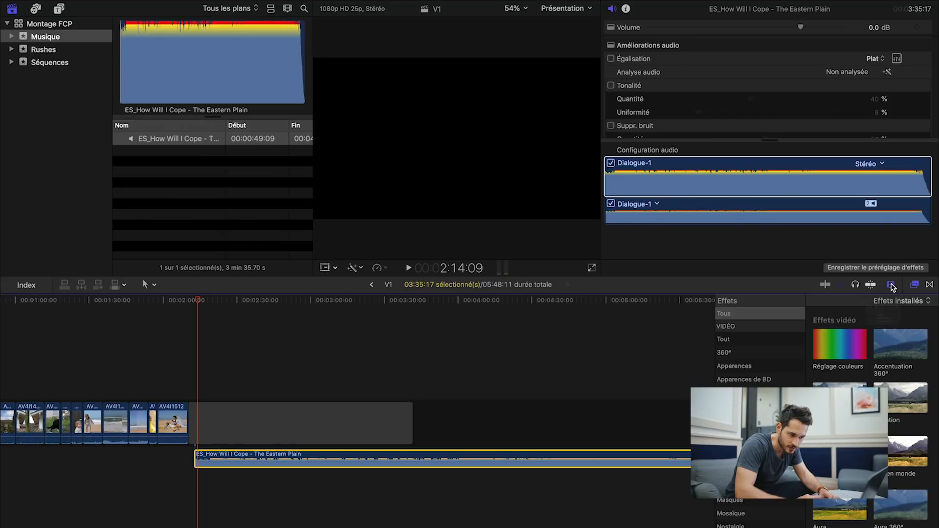
click(891, 285)
click(802, 337)
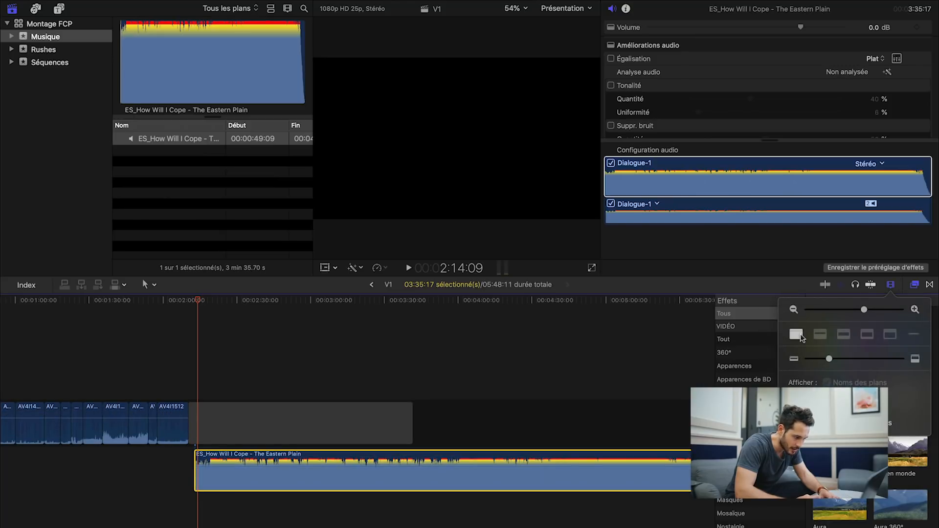
click(536, 360)
- Play the music track from its beginning, lower the playback volume, and replay the opening to examine where its rhythm changes
click(198, 302)
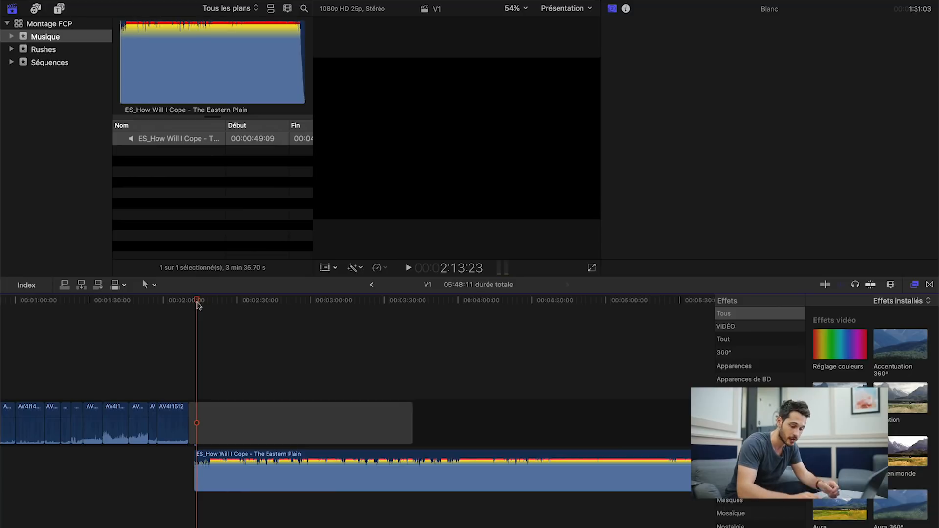
key(super+plus)
key(super+plus)
drag(197, 304, 184, 302)
key(space)
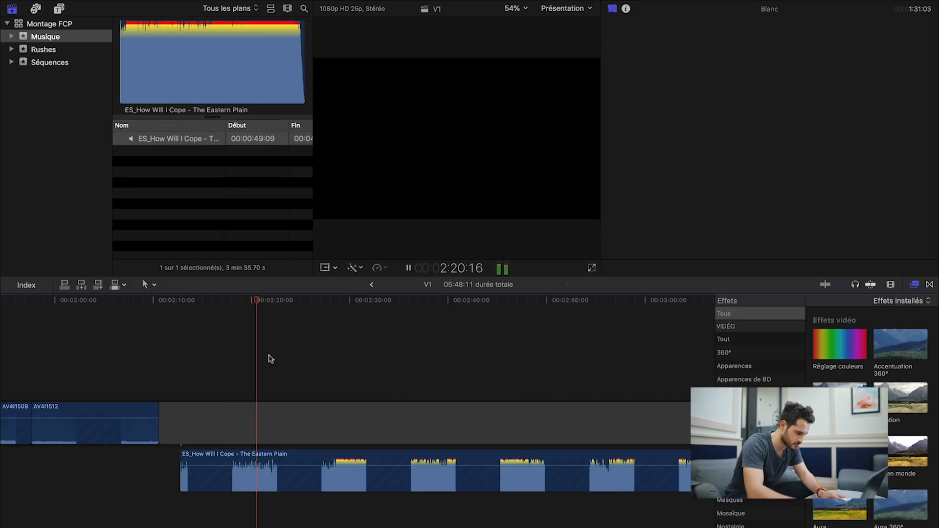
key(XF86AudioLowerVolume)
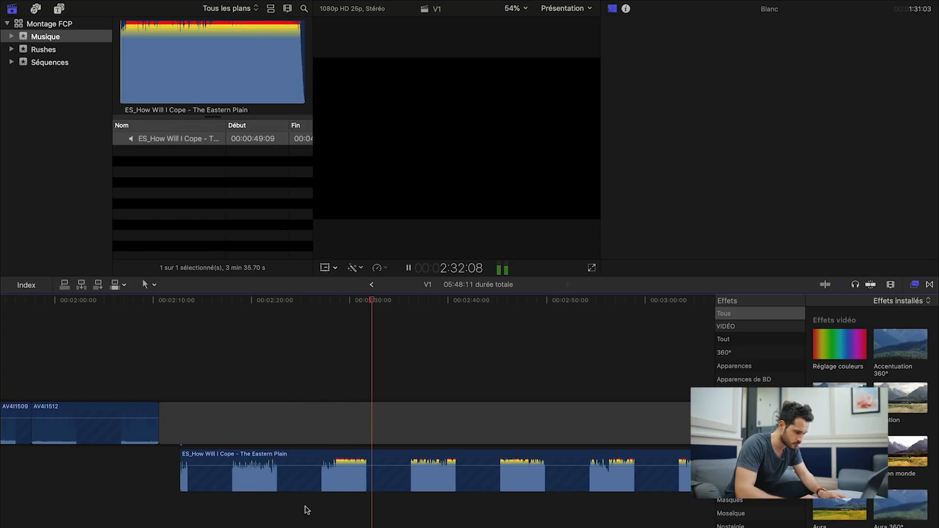
key(space)
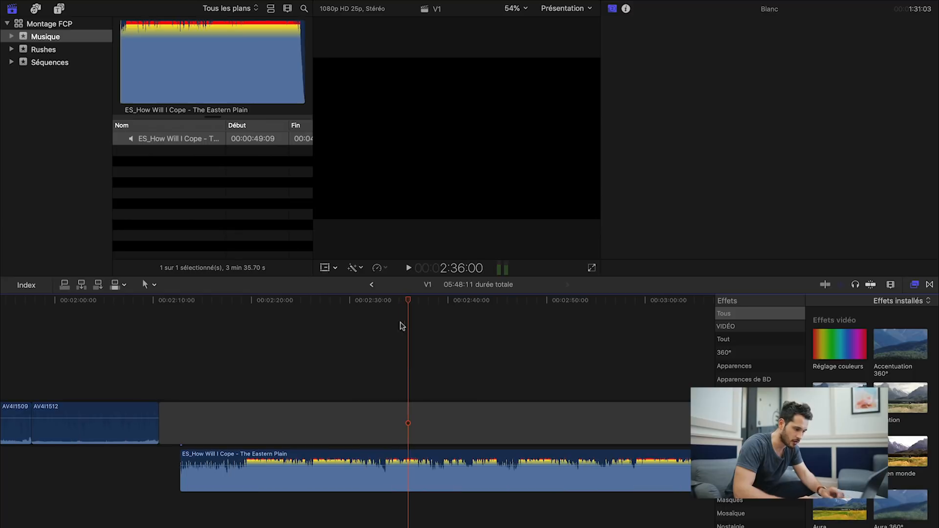
click(385, 301)
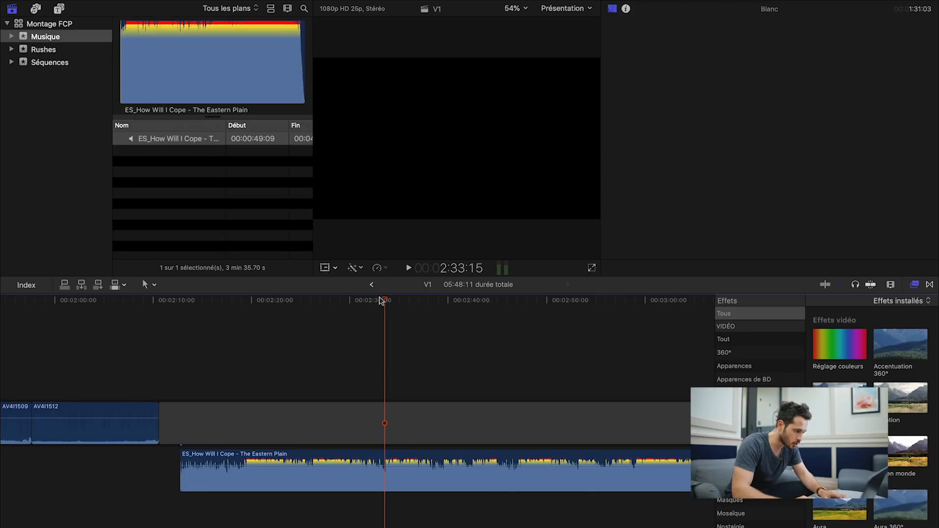
click(184, 300)
key(space)
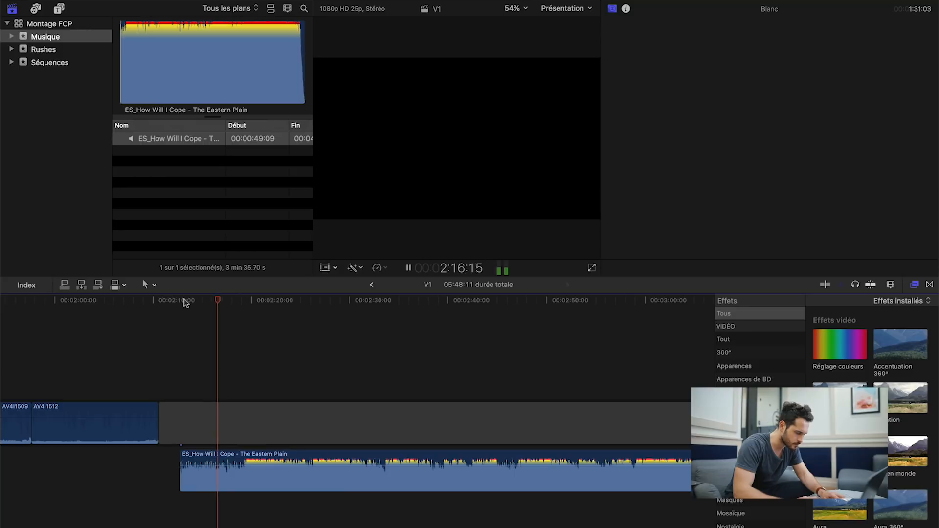
key(space)
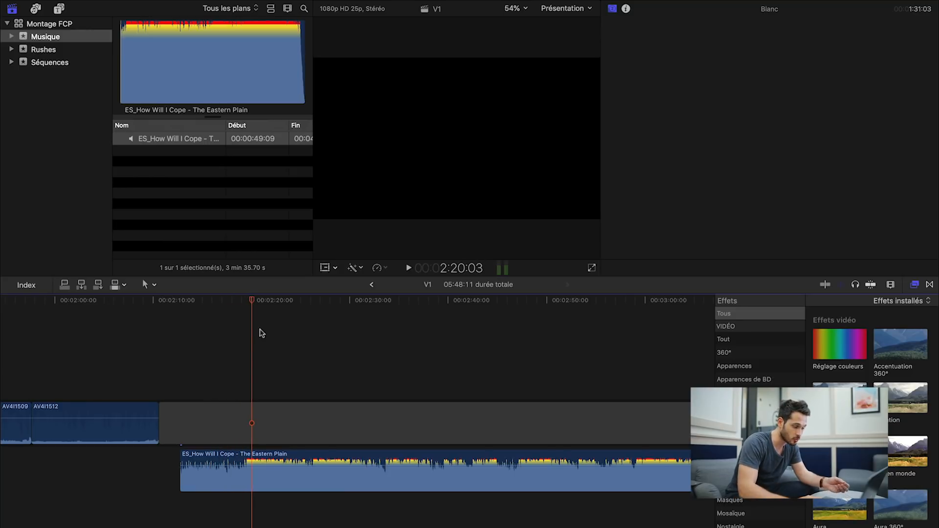
- Play the music from its start up to 02:19:15 and split the track there
click(182, 300)
key(space)
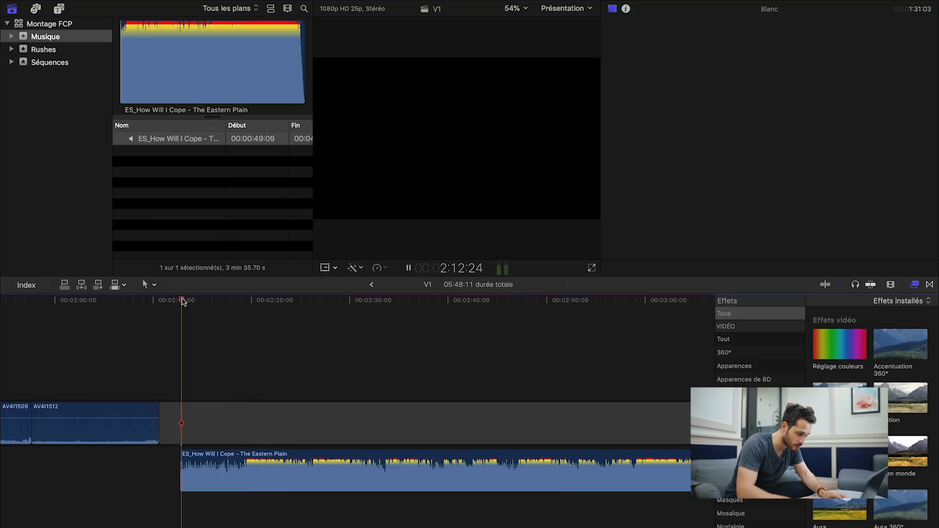
key(super+equal)
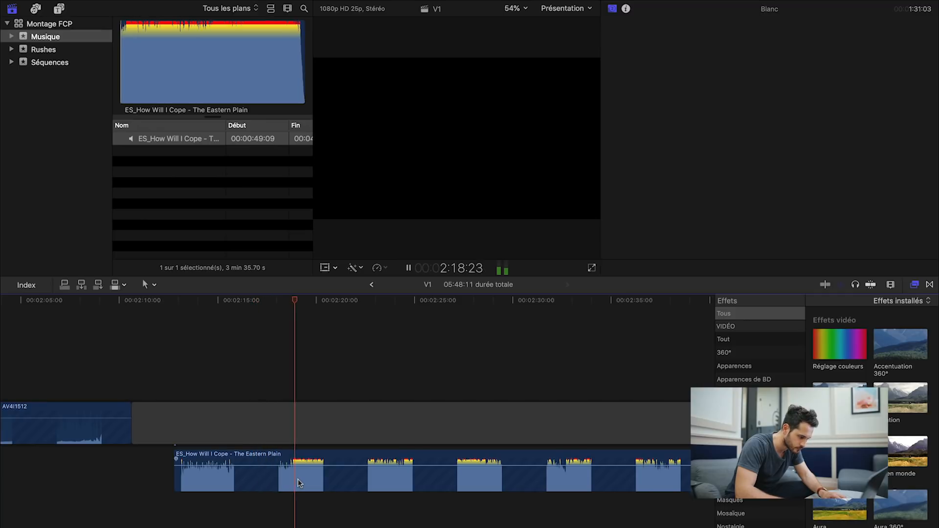
key(space)
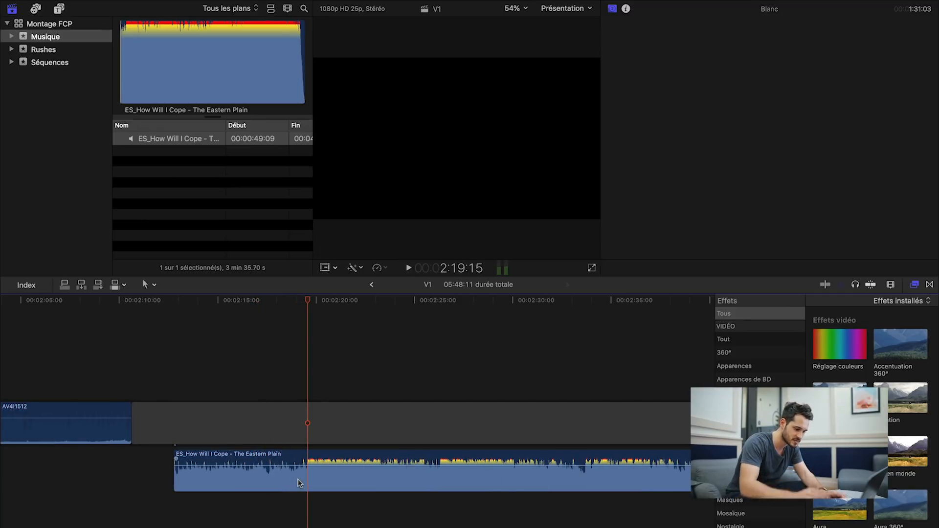
key(super+equal)
click(300, 484)
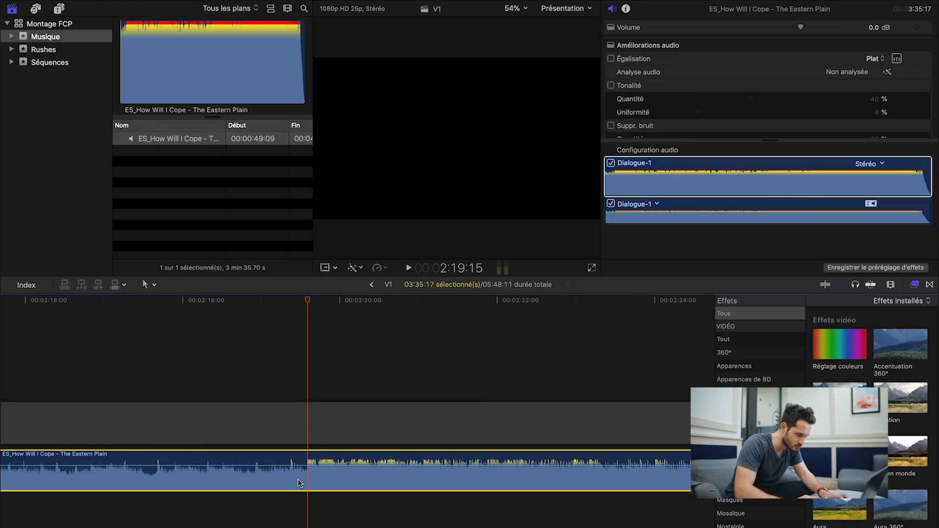
key(super+b)
- Listen on past the cut, split the music again at 02:32:24 and delete the section between the two cuts
key(space)
key(super+minus)
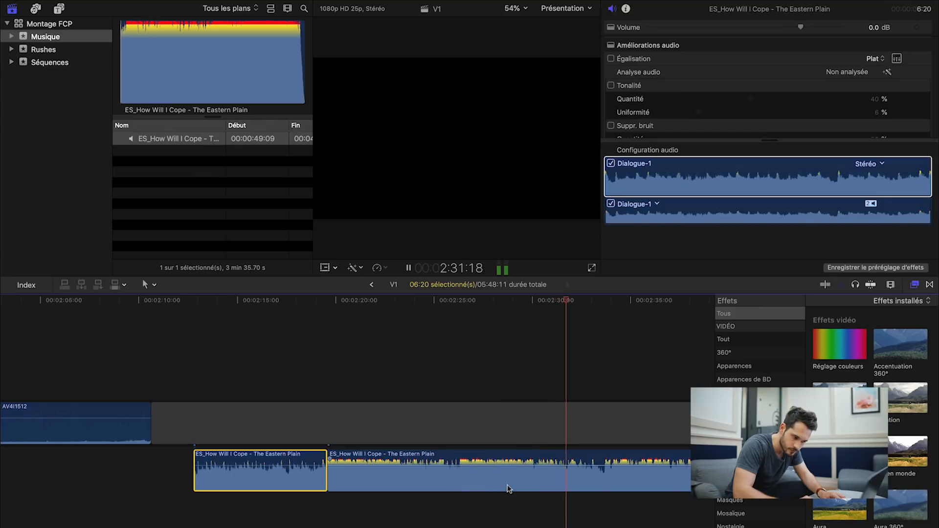
key(space)
click(591, 301)
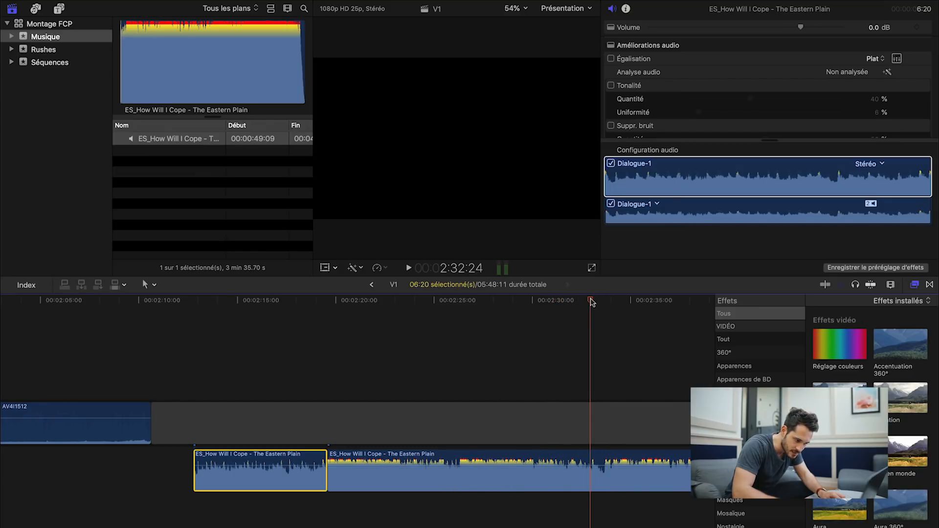
click(609, 481)
key(super+b)
key(BackSpace)
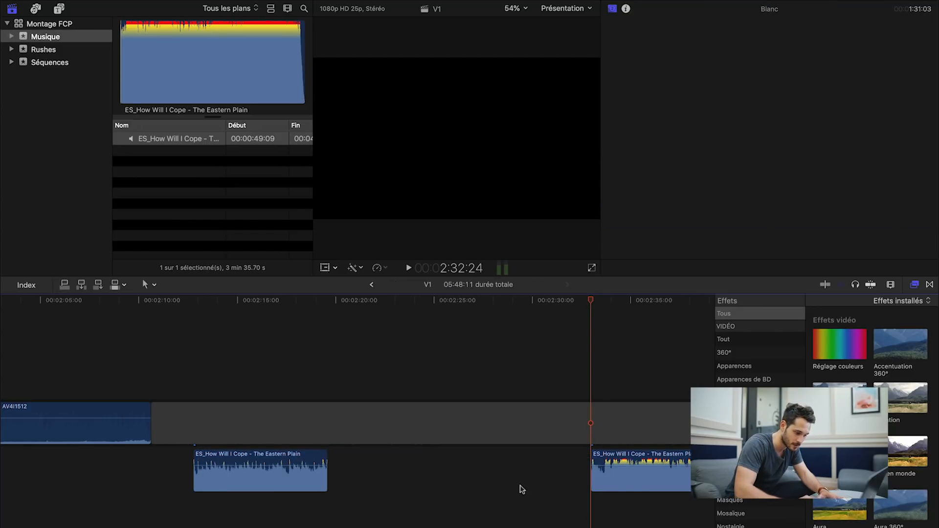
- Move the remaining music section back until it snaps against the end of the opening section
drag(603, 486, 386, 491)
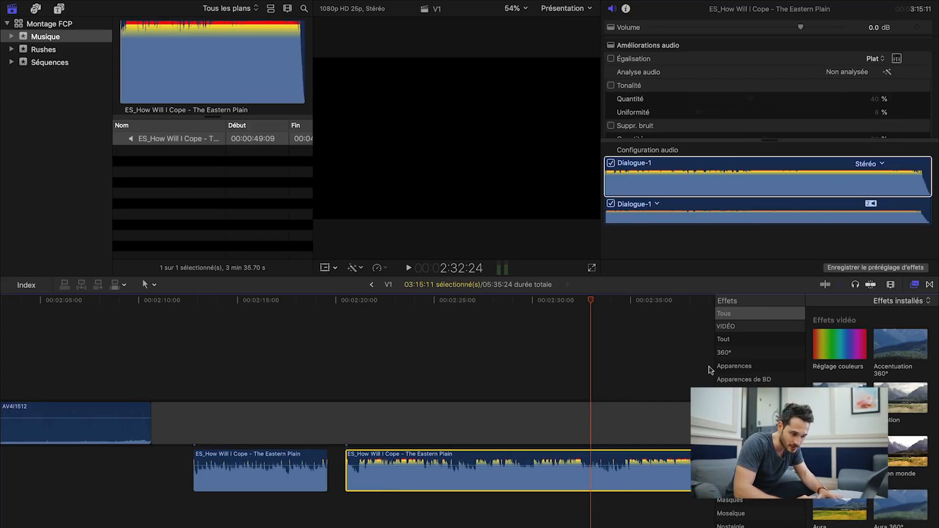
drag(456, 491, 453, 489)
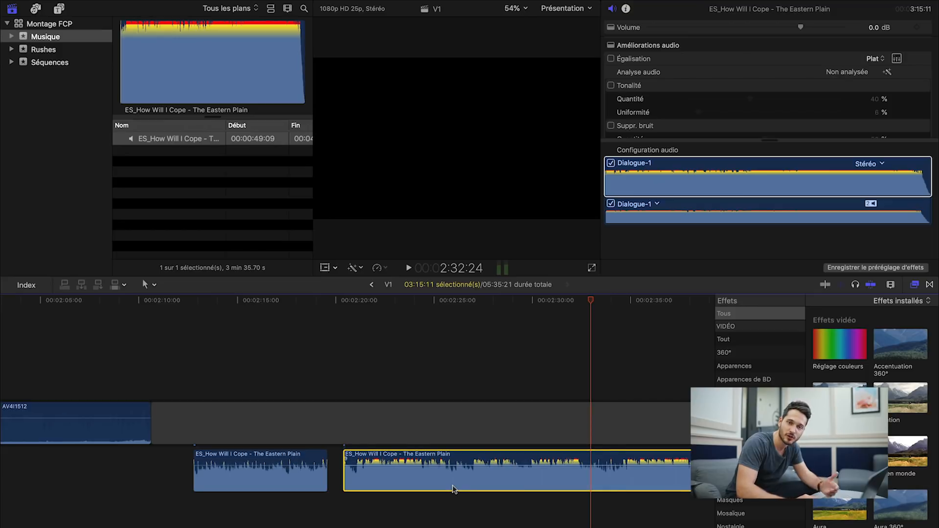
drag(386, 484, 374, 485)
- Play the music across the join between the two sections near 02:19:15 to check how the rhythm carries over
click(293, 300)
key(space)
key(super+equal)
key(super+equal)
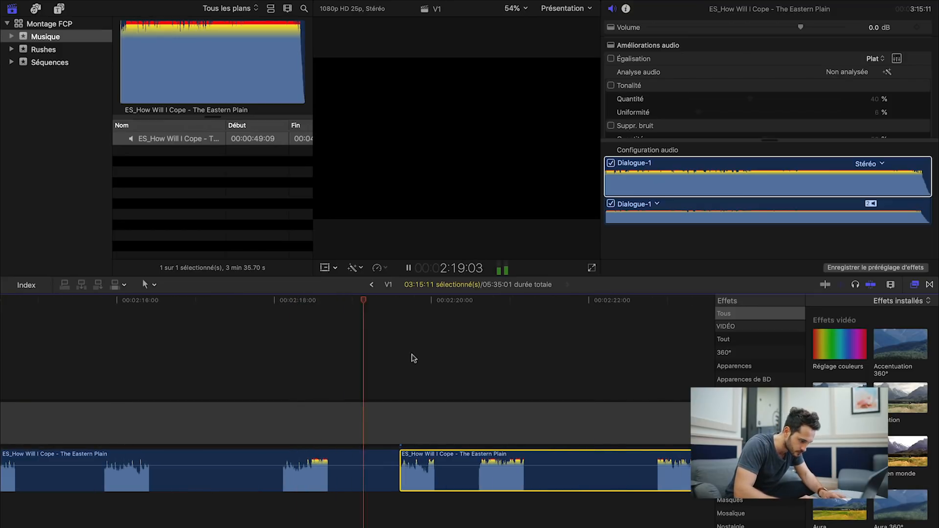
click(277, 308)
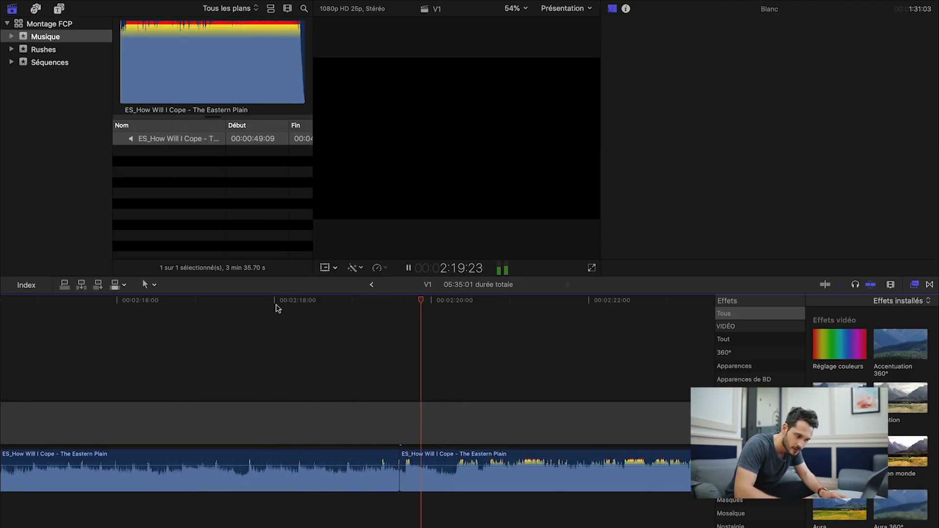
key(space)
scroll(361, 478, right, 1)
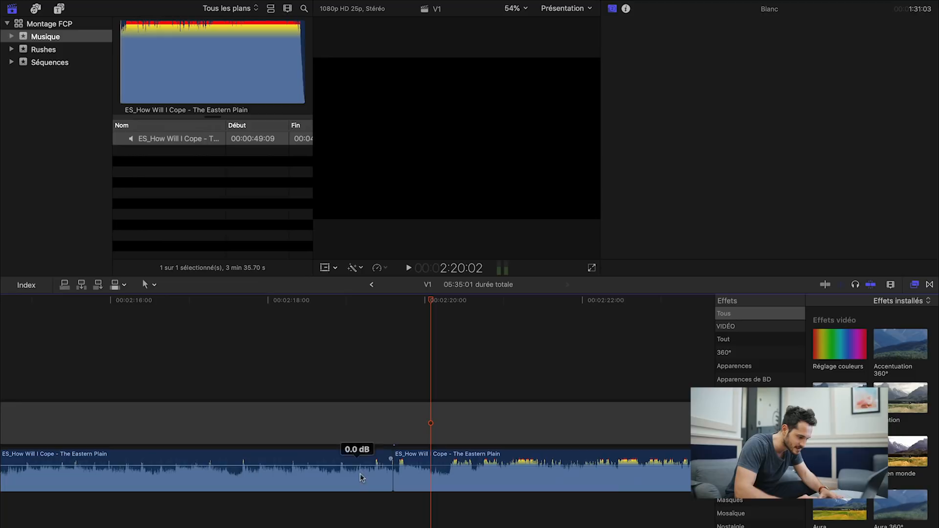
- Overlap the opening music section's end with the next section's start around 02:19:15, line up their beats, and play the overlap
drag(427, 490, 459, 470)
drag(383, 527, 331, 527)
key(super+equal)
key(super+equal)
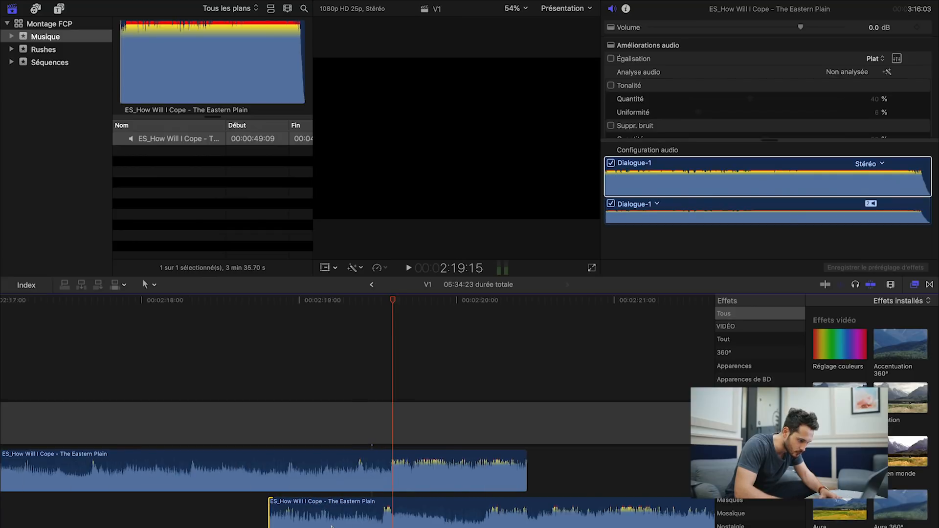
drag(424, 521, 441, 521)
click(165, 303)
key(space)
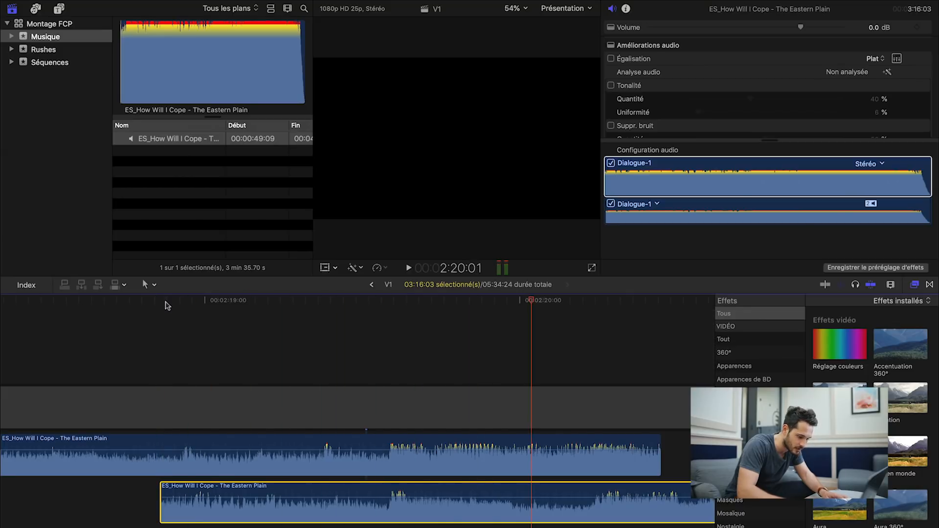
- Trim the overlapping ends so both music sections meet at about 02:19:15 and play the join
key(super+minus)
drag(592, 469, 459, 468)
drag(349, 513, 461, 513)
click(234, 302)
key(space)
key(super+minus)
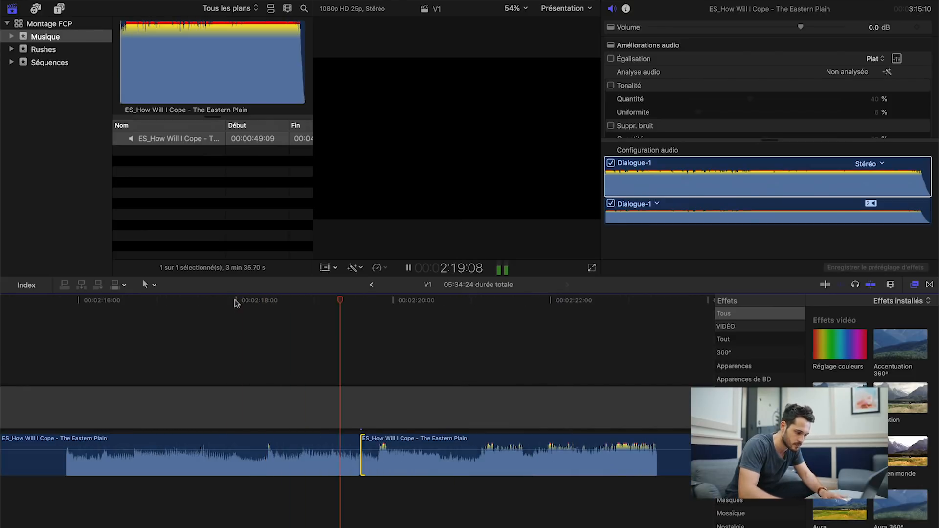
- Stop playback and add a cross dissolve at the join between the two music sections
key(super+equal)
key(space)
key(super+minus)
key(super+equal)
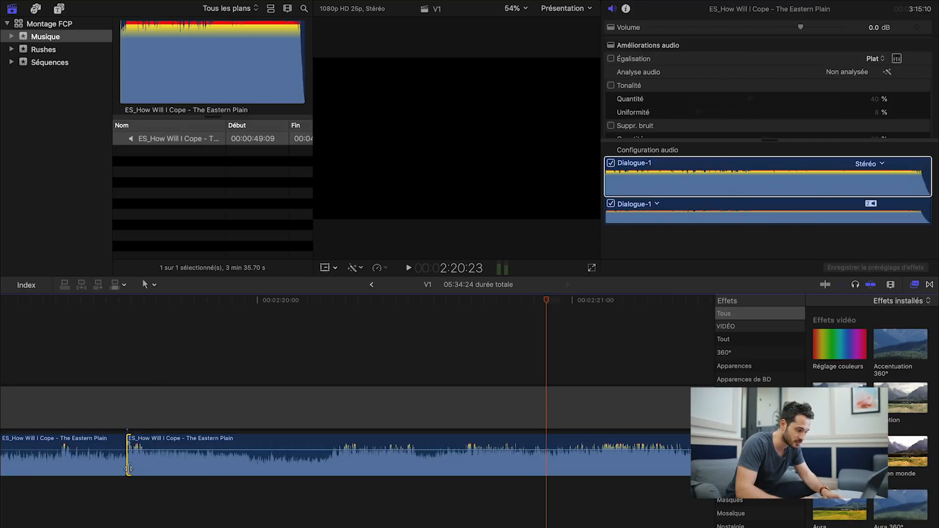
key(super+t)
key(super+minus)
key(super+minus)
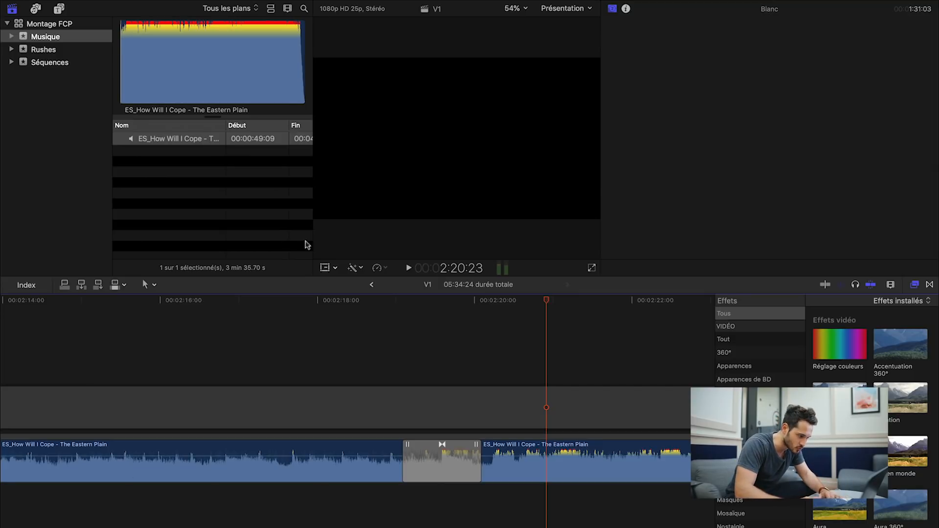
- Play through the cross dissolve and shorten it to 12 frames
click(145, 302)
key(space)
key(super+minus)
key(super+minus)
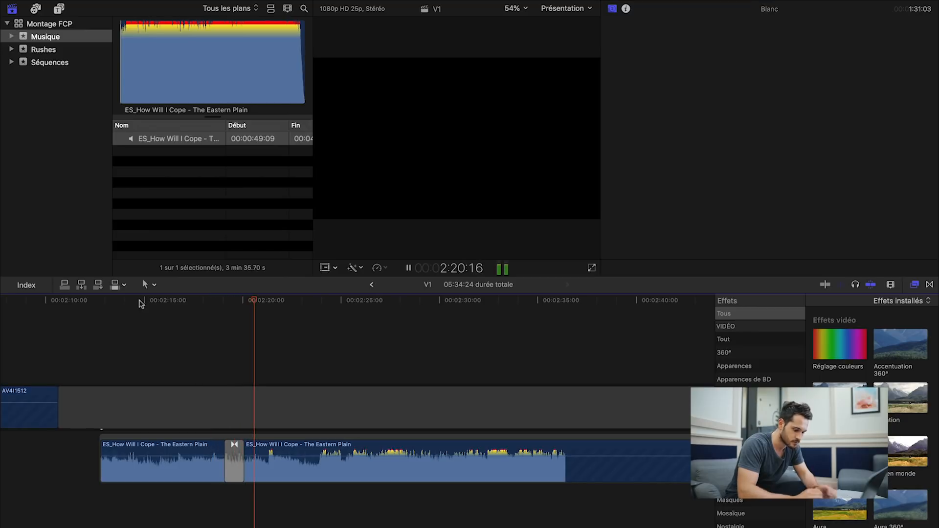
key(space)
key(super+equal)
key(super+equal)
drag(111, 463, 131, 464)
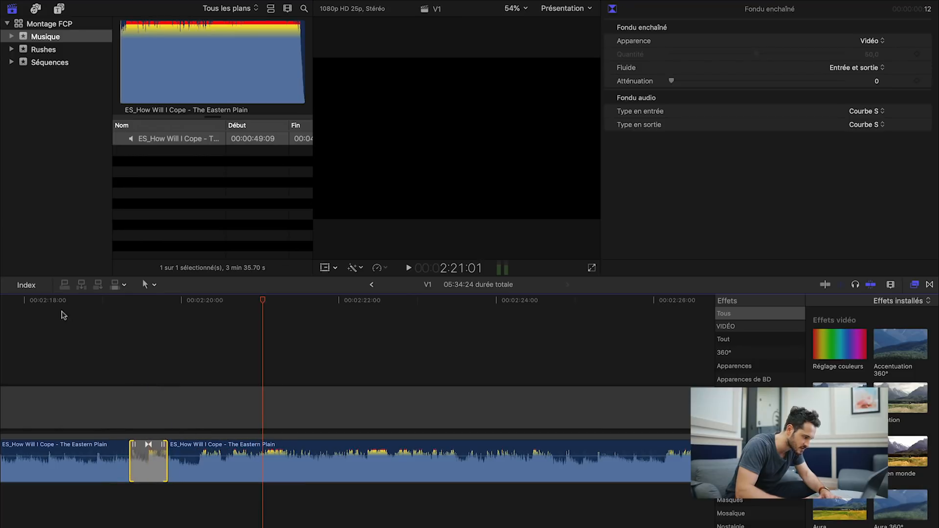
- Play the shortened transition and listen to the second music section up to 02:55:11 to examine where its phrases change
click(55, 301)
key(space)
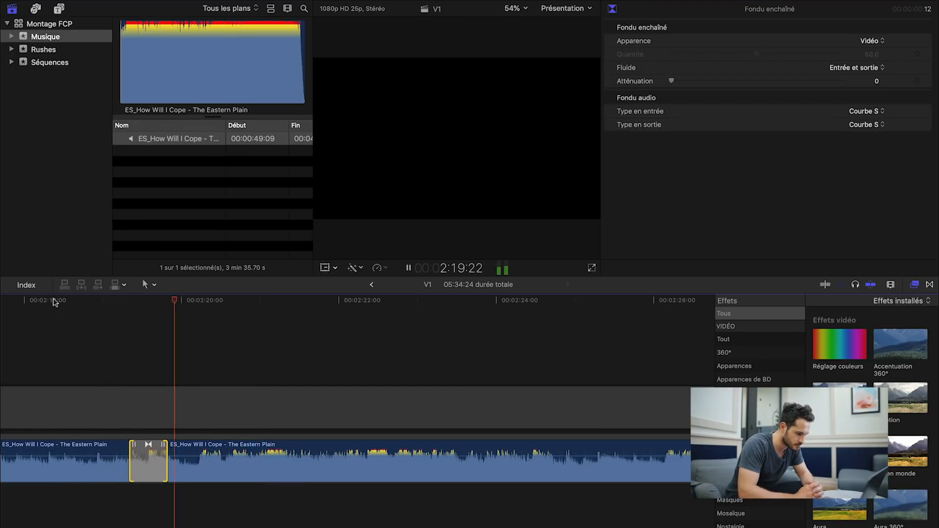
key(super+minus)
key(super+minus)
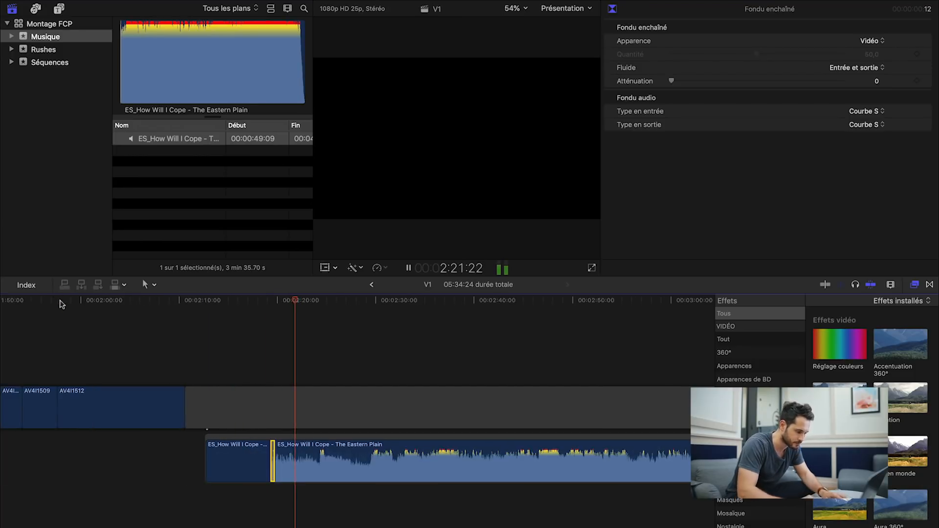
key(super+minus)
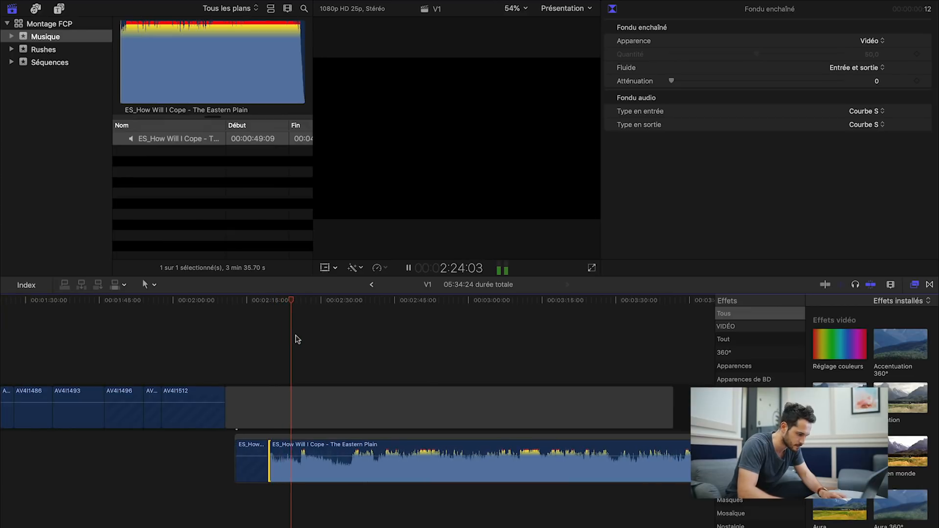
scroll(338, 344, right, 1)
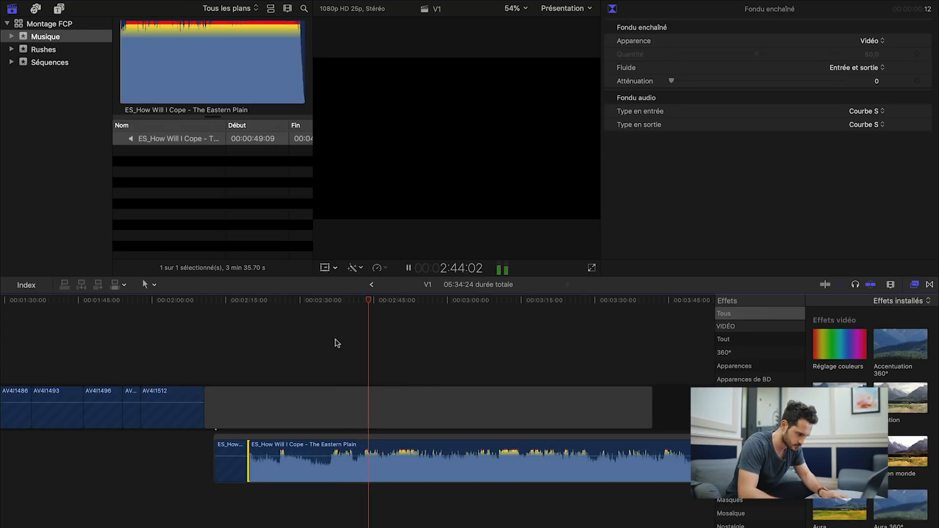
key(super+minus)
key(super+minus)
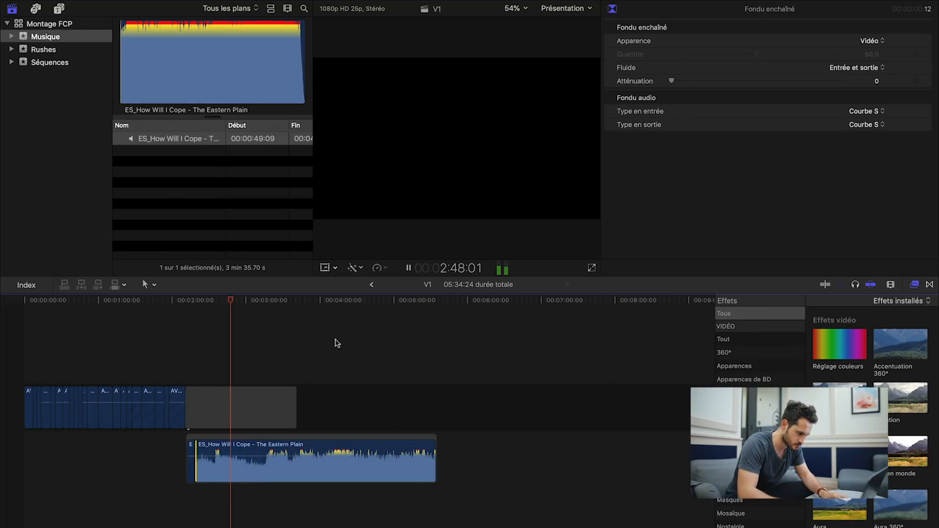
key(super+equal)
key(super+equal)
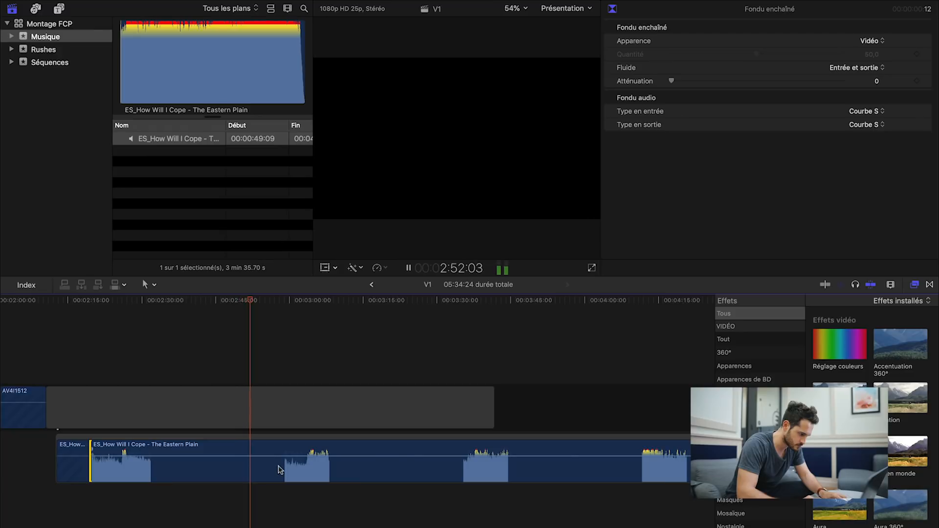
key(space)
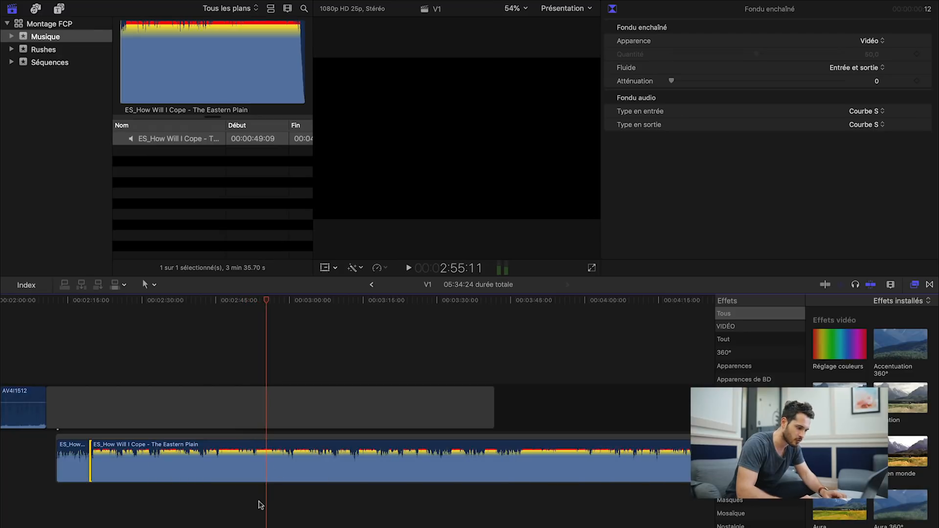
- Replay the passage between about 02:43 and 02:55 and split the music at about 02:51
drag(66, 303, 220, 307)
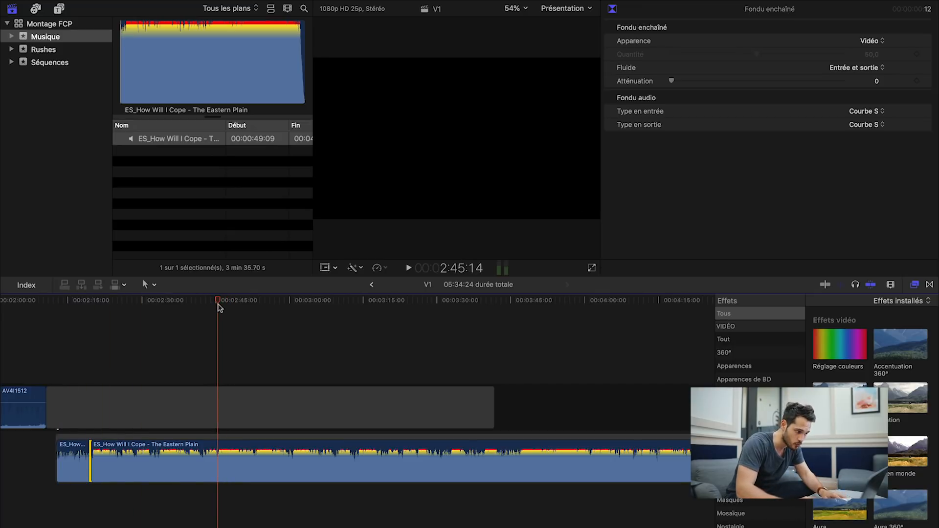
key(super+equal)
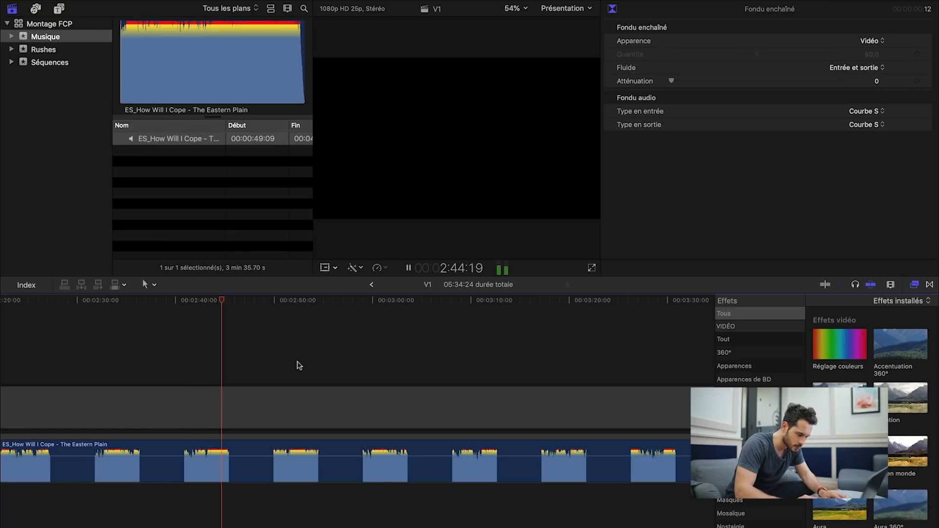
click(320, 496)
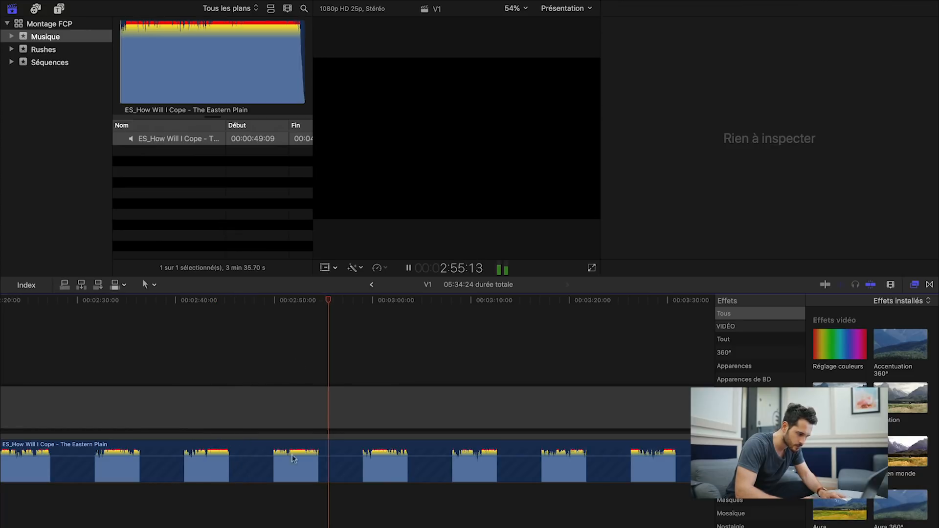
click(234, 306)
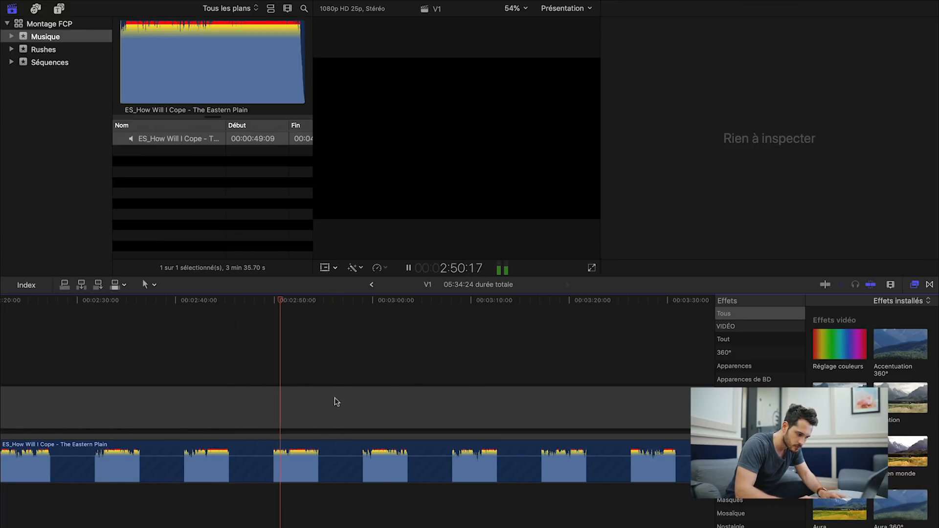
key(space)
click(222, 300)
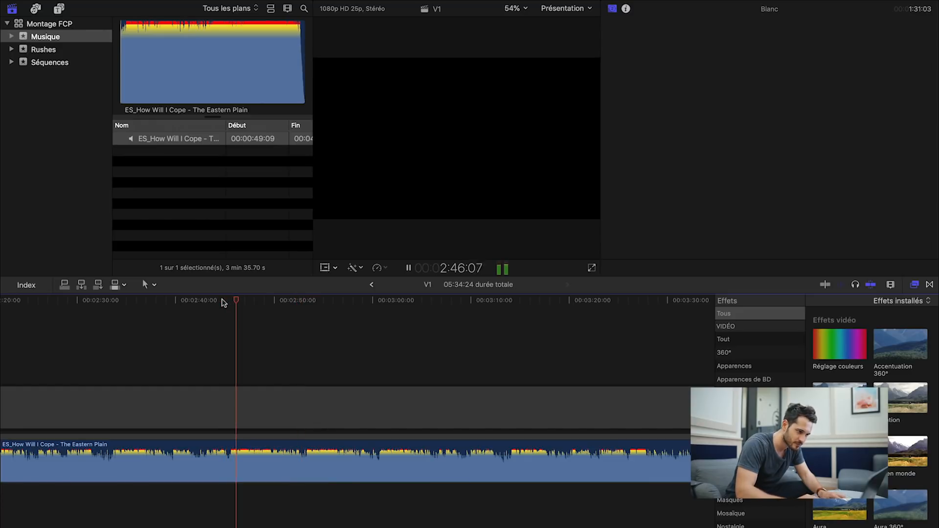
key(space)
click(291, 466)
key(super+4)
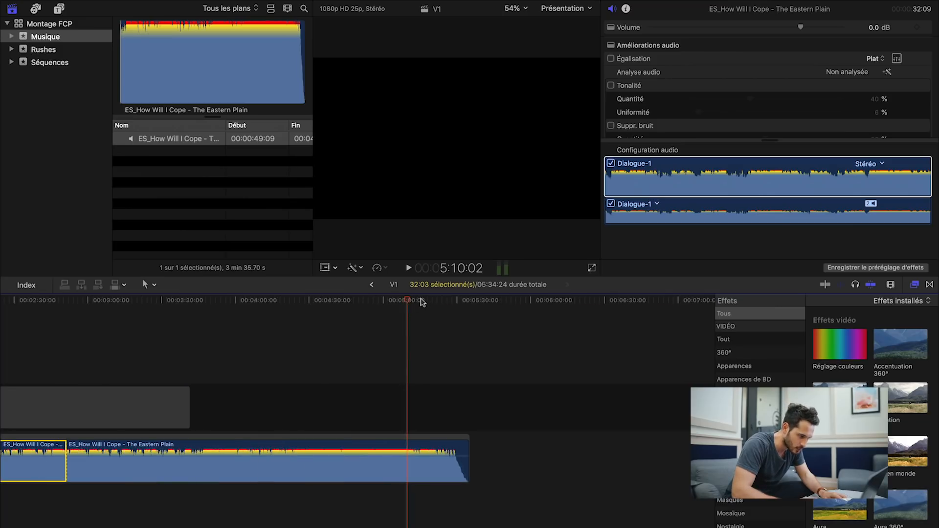
- Play the last part of the track from about 05:15 to examine where its ending begins
click(422, 302)
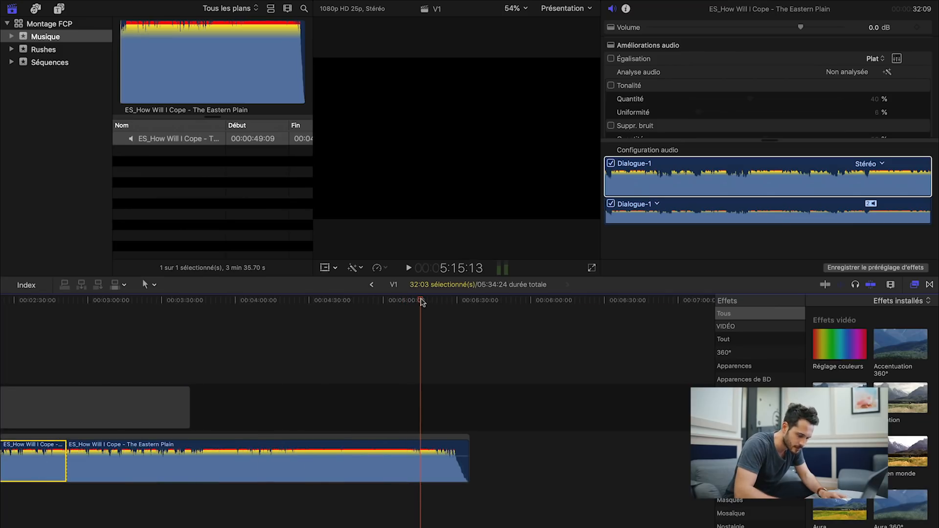
key(super+equal)
key(super+equal)
click(501, 366)
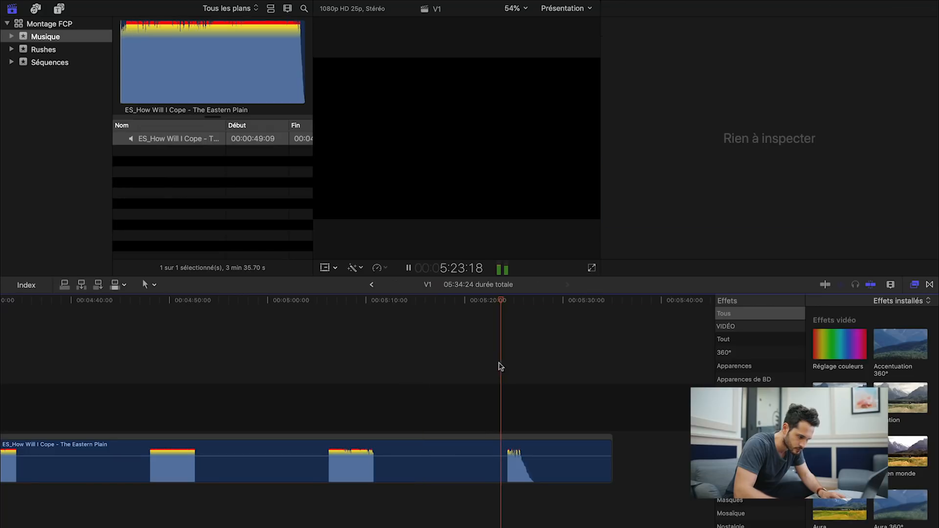
click(428, 302)
key(space)
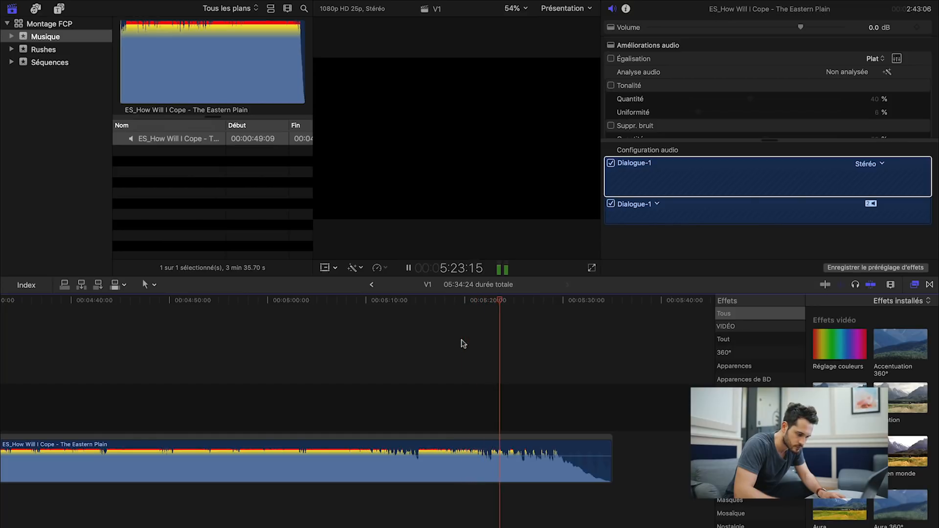
key(super+plus)
key(super+minus)
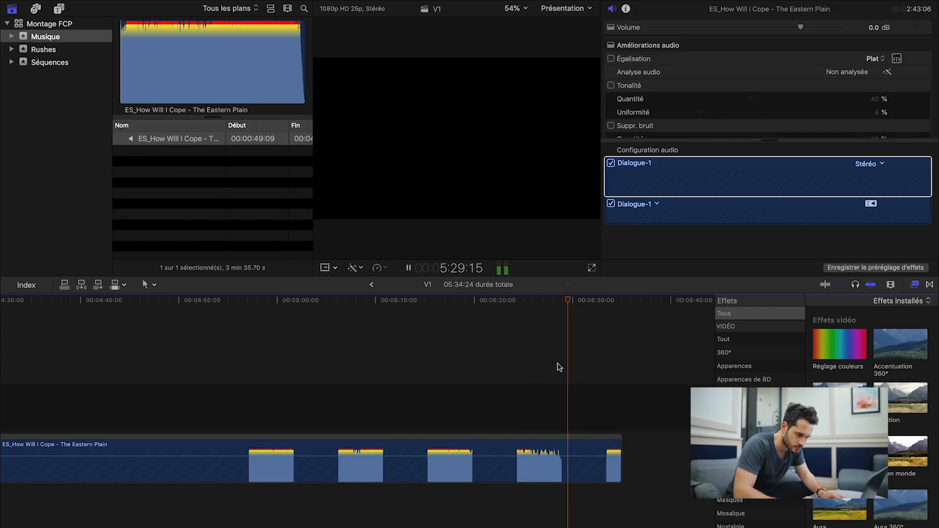
- Replay the track's ending from about 05:24 and split the music at 05:27:19
key(space)
click(520, 301)
key(space)
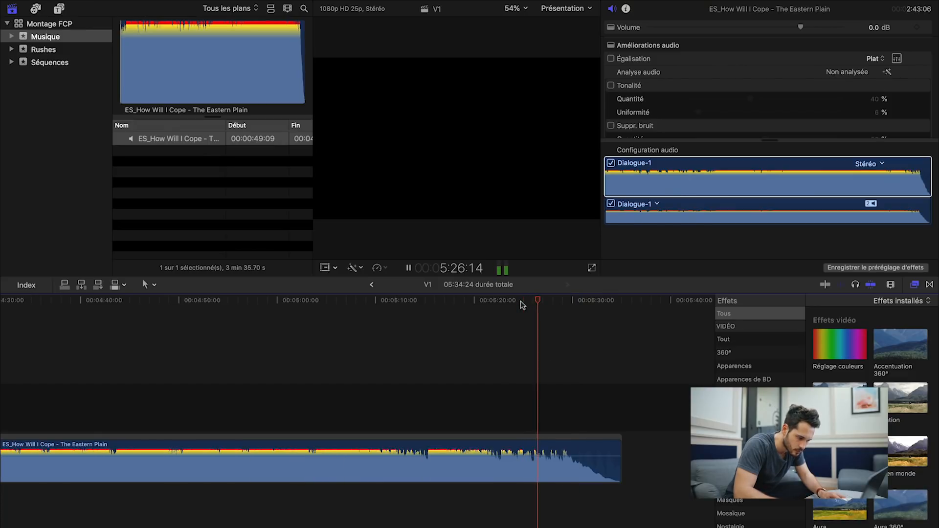
key(space)
click(574, 474)
key(super+b)
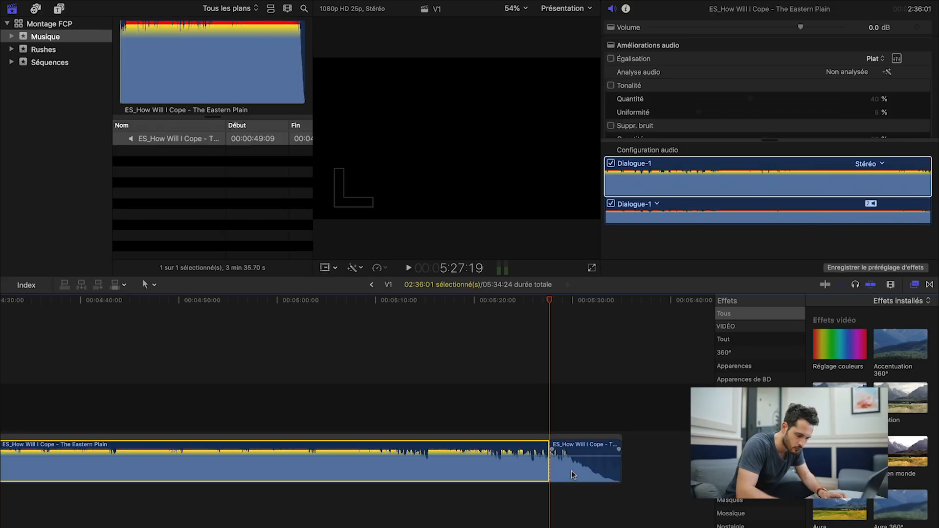
- Delete the long music section between the last two cuts and move the ending back against the kept section
key(super+minus)
key(super+minus)
key(super+minus)
key(Delete)
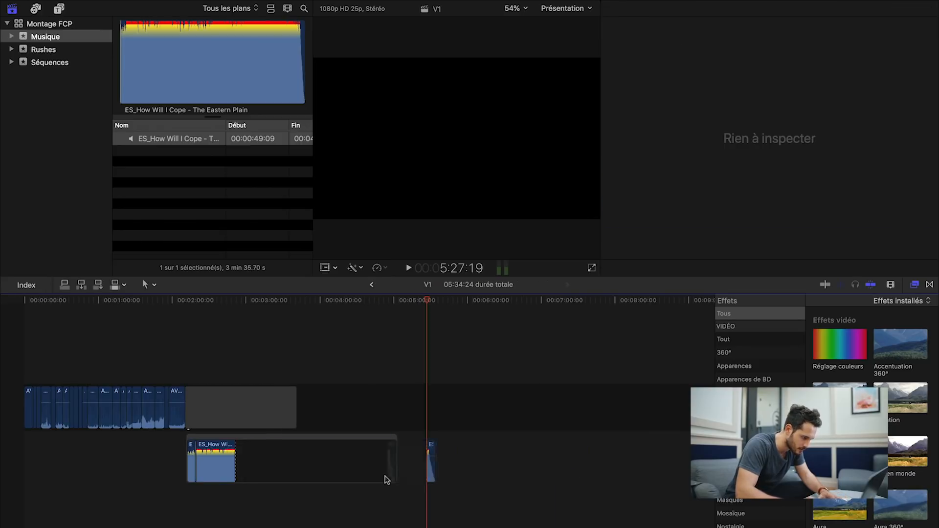
- Play the shortened music from about 02:44 across its last join to check the cut into the ending
click(217, 303)
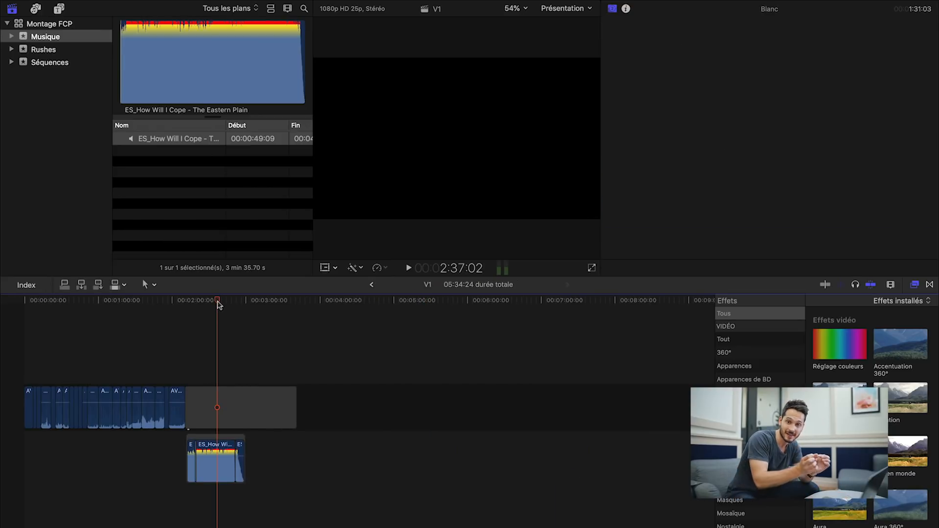
key(super+equal)
key(super+equal)
key(super+equal)
key(super+equal)
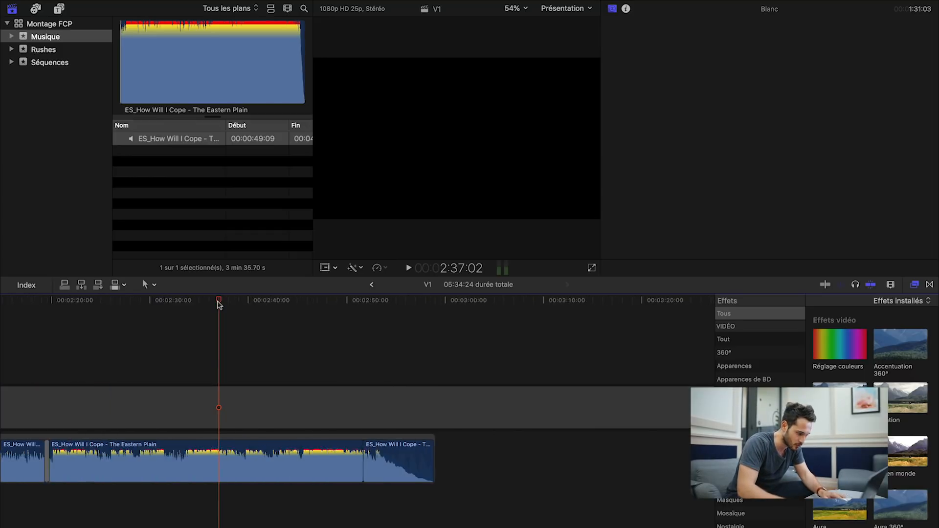
key(space)
click(393, 303)
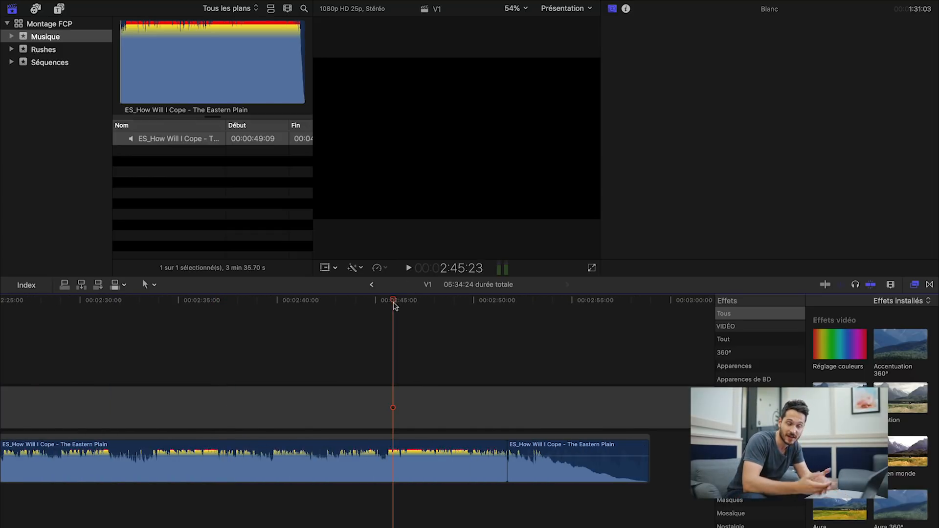
drag(394, 303, 367, 302)
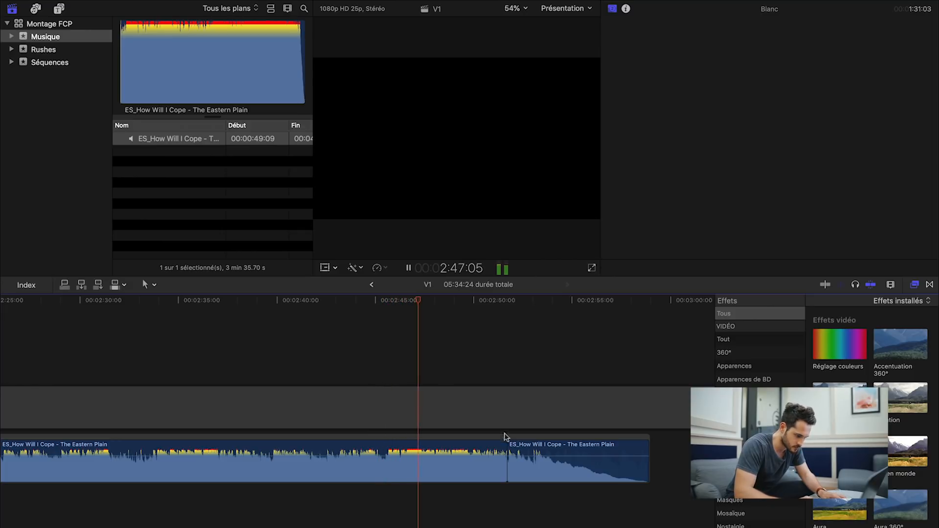
key(space)
- Extend the end of the music section before the last join by about 18 frames and replay the join from about 02:49
click(538, 470)
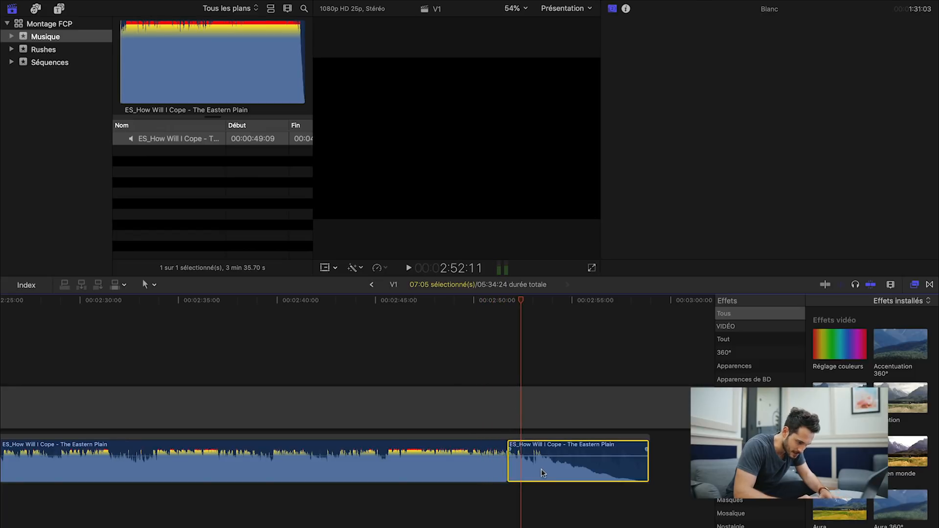
drag(504, 474, 519, 474)
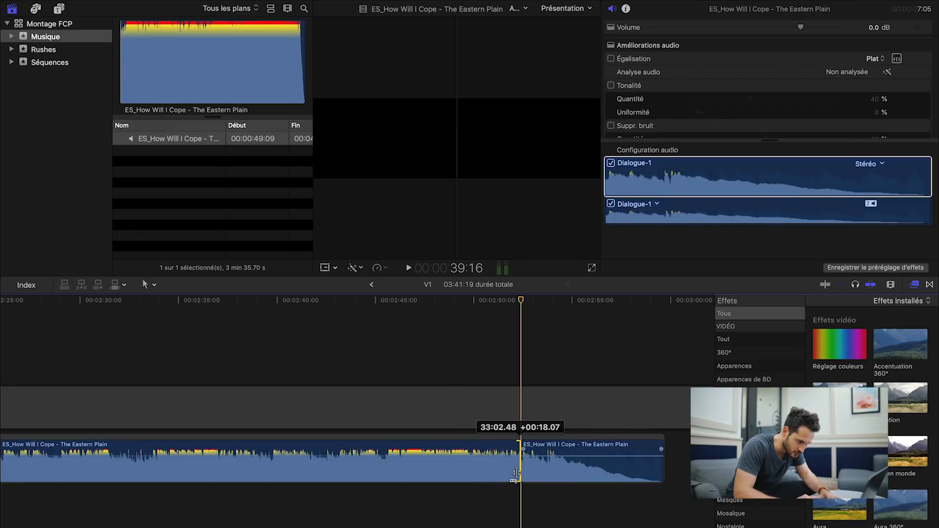
click(454, 302)
key(space)
key(super+equal)
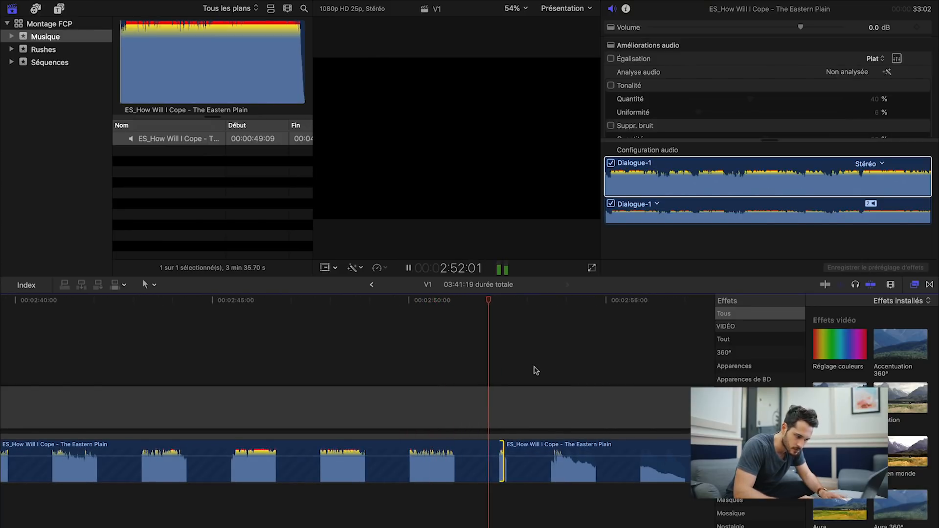
key(space)
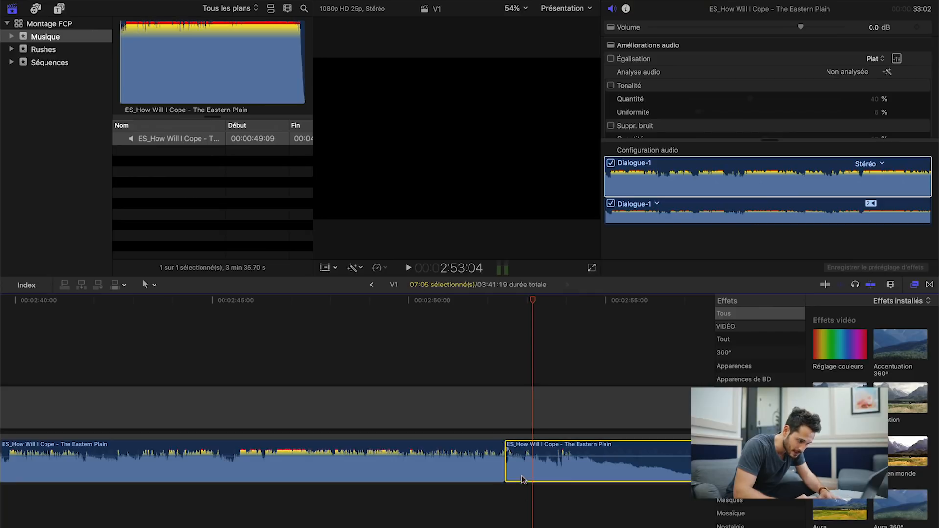
- Move the music ending beneath the preceding section and extend that section's end and the ending's start so the two overlap
drag(522, 471, 503, 519)
drag(505, 463, 588, 463)
key(super+equal)
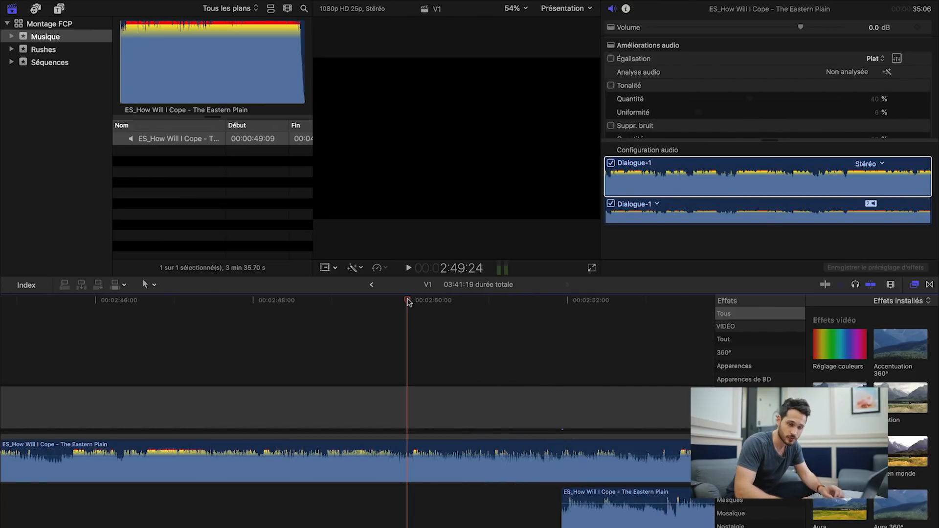
drag(561, 527, 509, 526)
scroll(606, 492, right, 4)
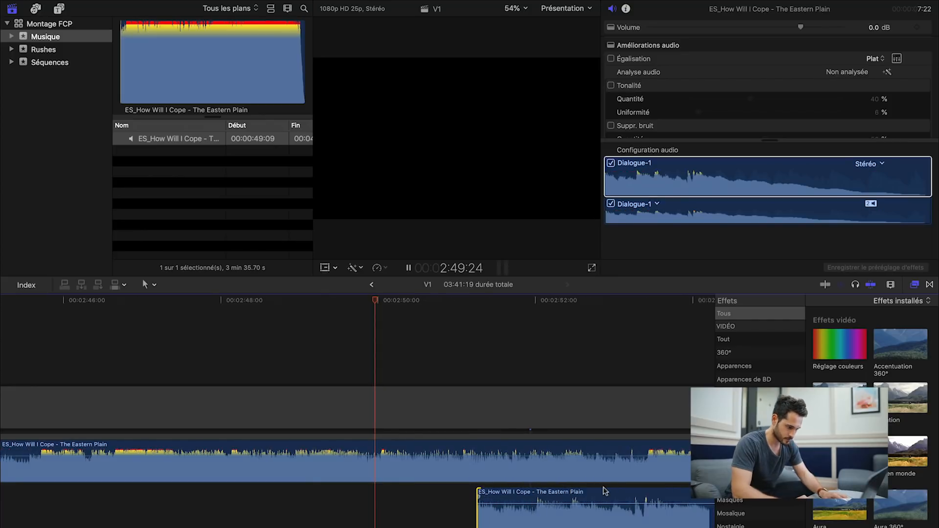
- Play the overlapping music and shift the ending piece slightly later
key(space)
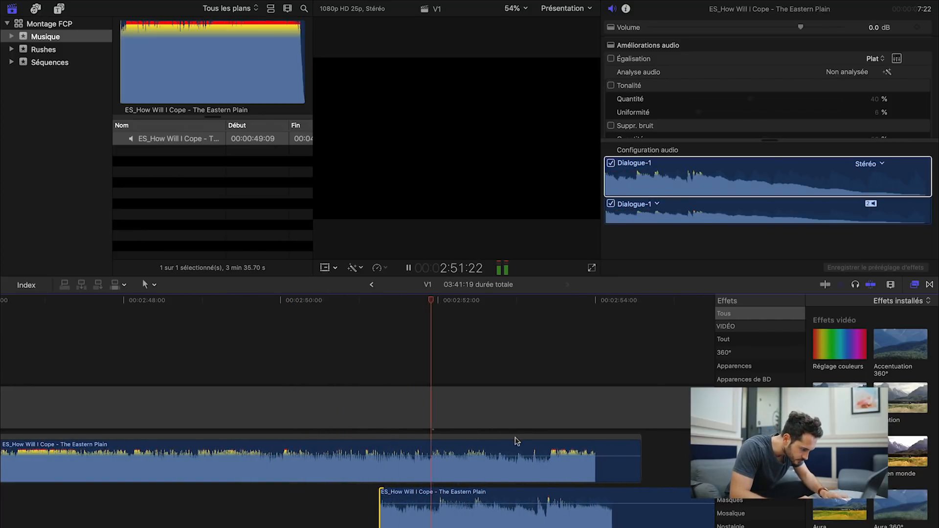
key(space)
drag(468, 526, 496, 526)
- Replay the overlapping music pieces from about 02:49 to check how the ending lines up with the preceding section
click(373, 300)
key(space)
key(space)
click(292, 300)
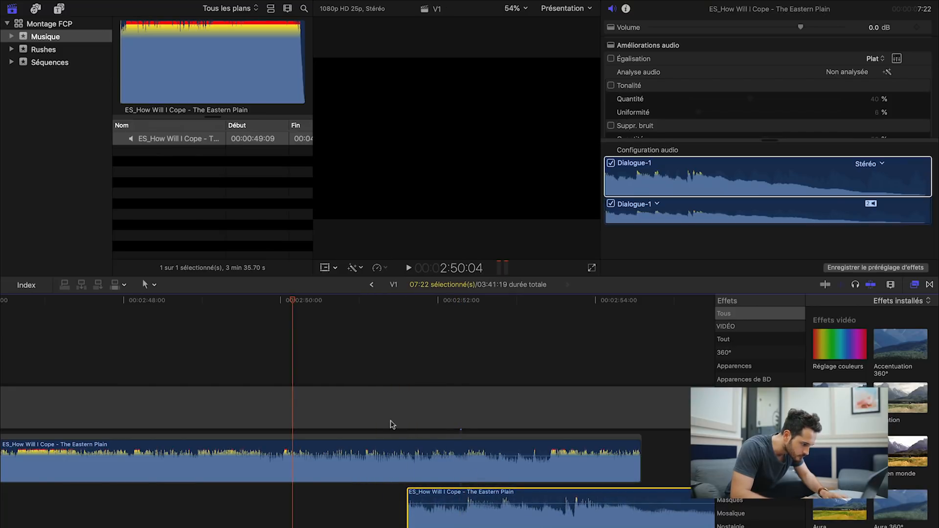
click(204, 305)
key(space)
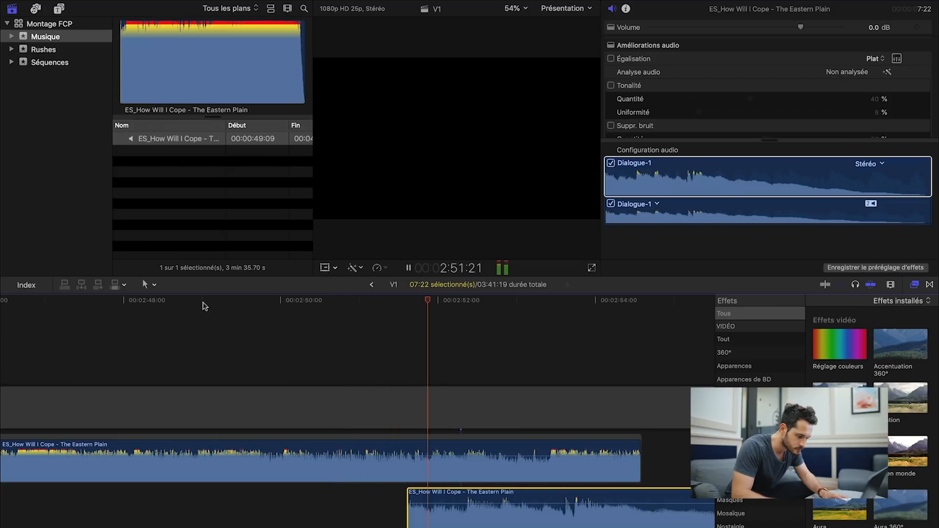
key(space)
key(super+equal)
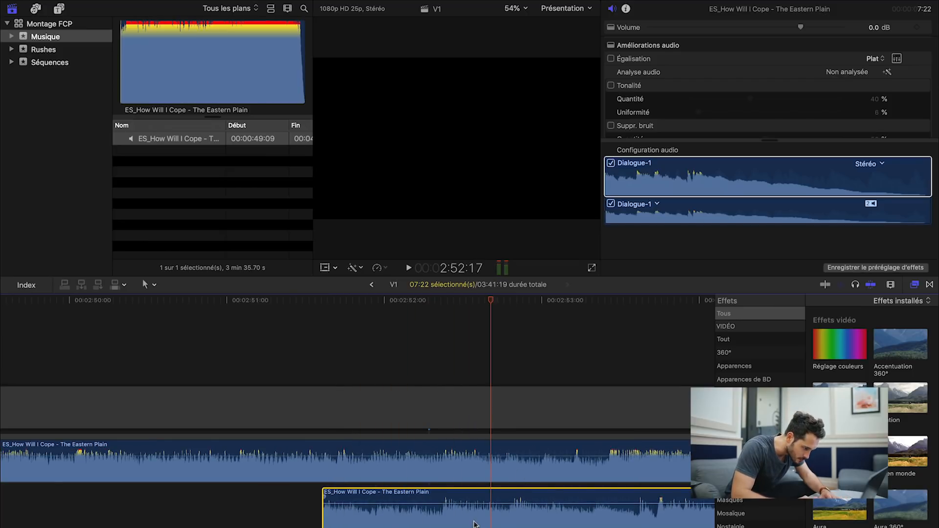
- Trim the preceding section's end and the ending's start so the two pieces meet at about 02:52:06
key(super+minus)
key(super+minus)
drag(561, 470, 475, 470)
drag(452, 517, 478, 518)
- Replay the trimmed join between the music section and the ending from about 02:47
click(275, 305)
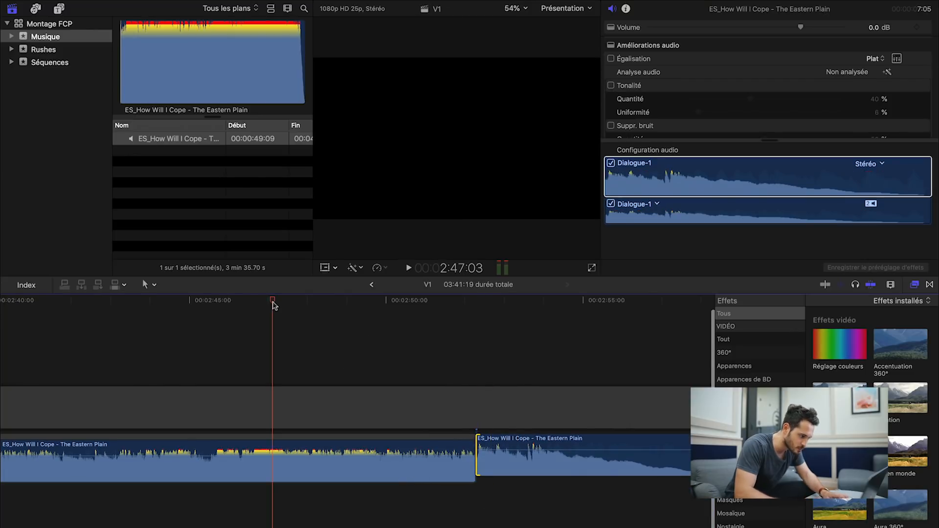
key(space)
key(super+minus)
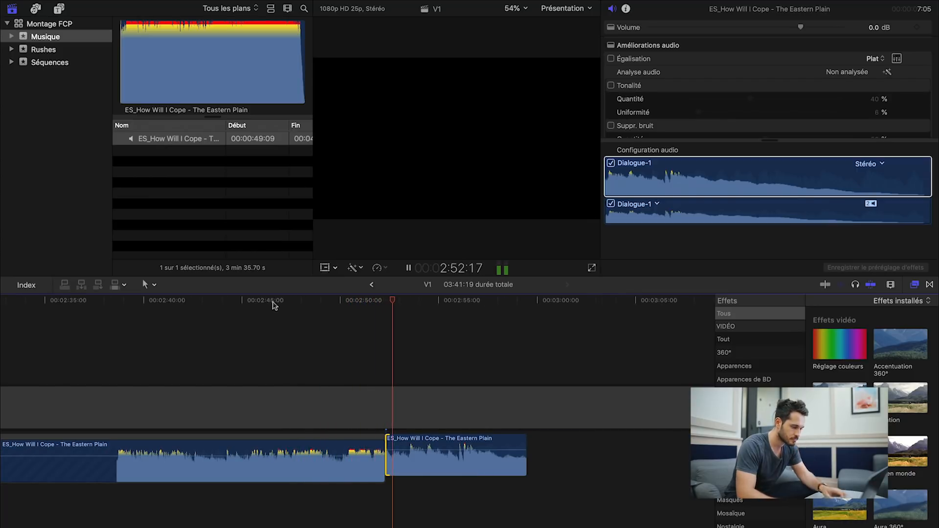
key(super+plus)
key(super+plus)
key(space)
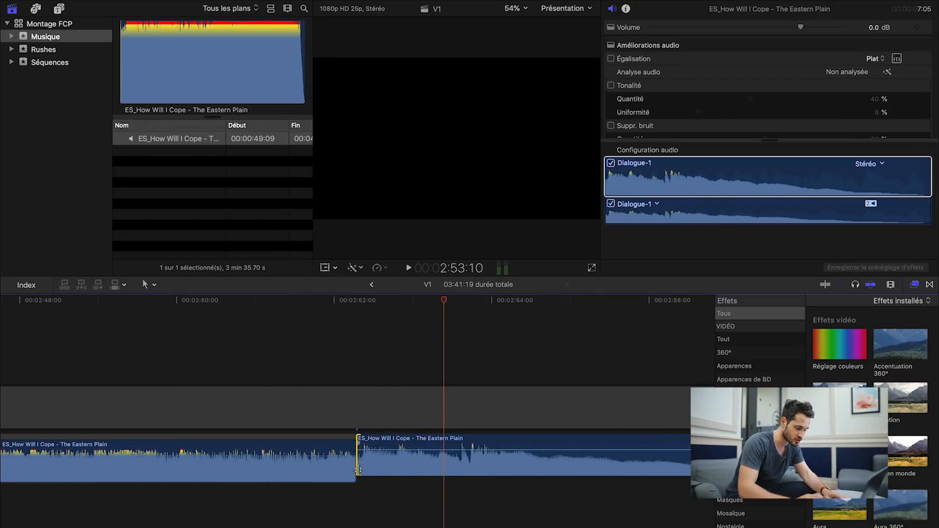
- Add a cross dissolve at the join before the music ending and play it from about 02:48
key(super+t)
click(166, 297)
key(space)
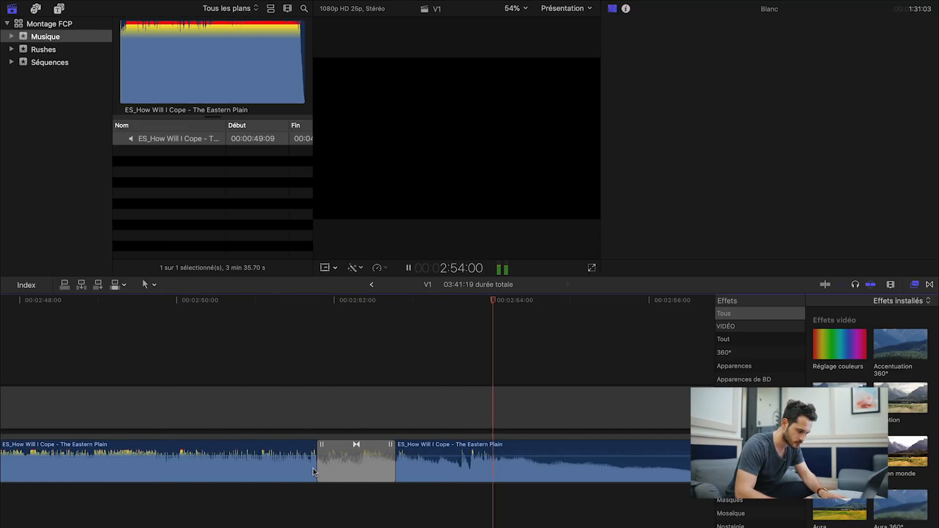
- Shorten the cross dissolve before the ending to 16 frames and replay the join from about 02:50 to 02:56
drag(318, 470, 331, 470)
click(210, 301)
key(space)
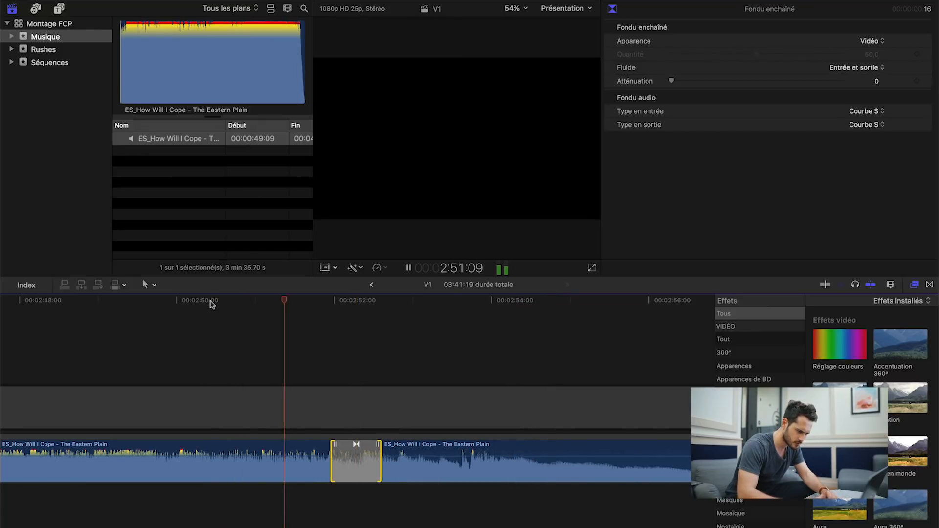
key(super+minus)
key(super+minus)
key(super+minus)
key(super+minus)
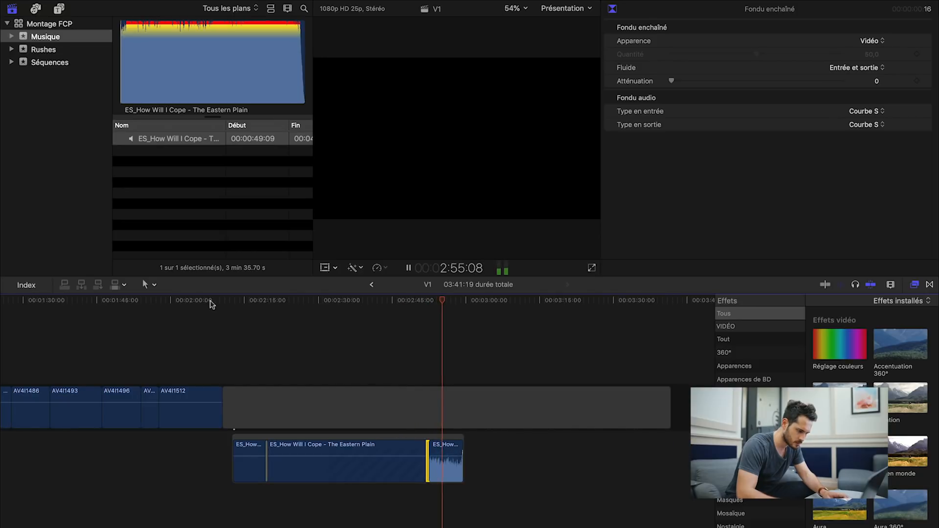
key(space)
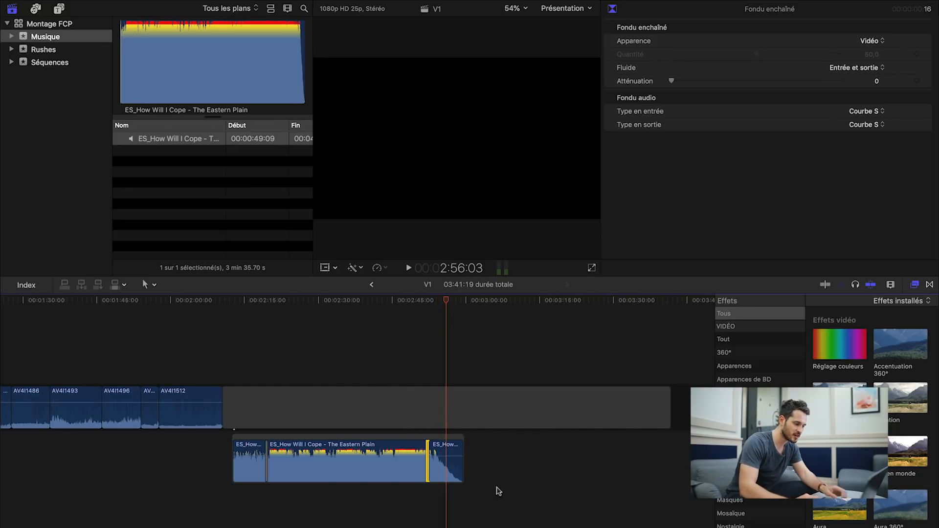
- Combine all the music pieces and their transitions into a compound clip named Musique retravaillée in the Musique event
click(222, 321)
click(232, 300)
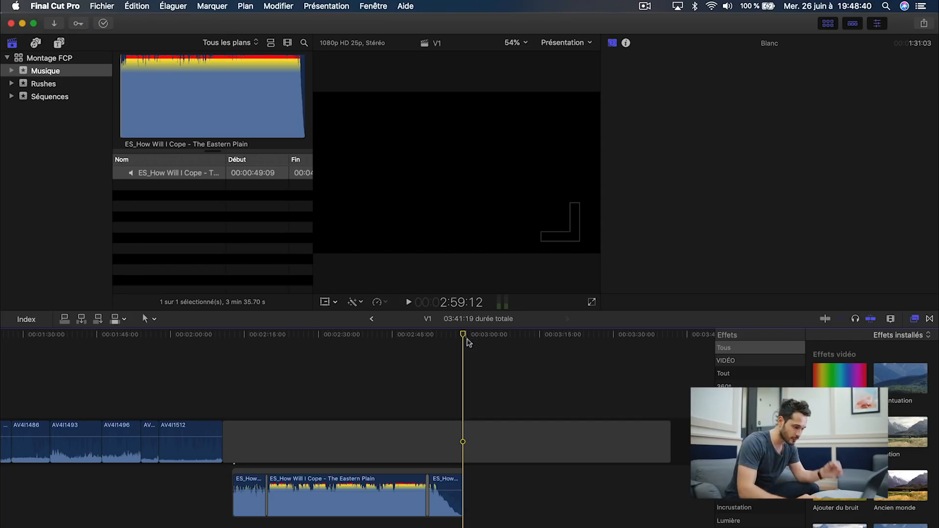
drag(549, 493, 234, 509)
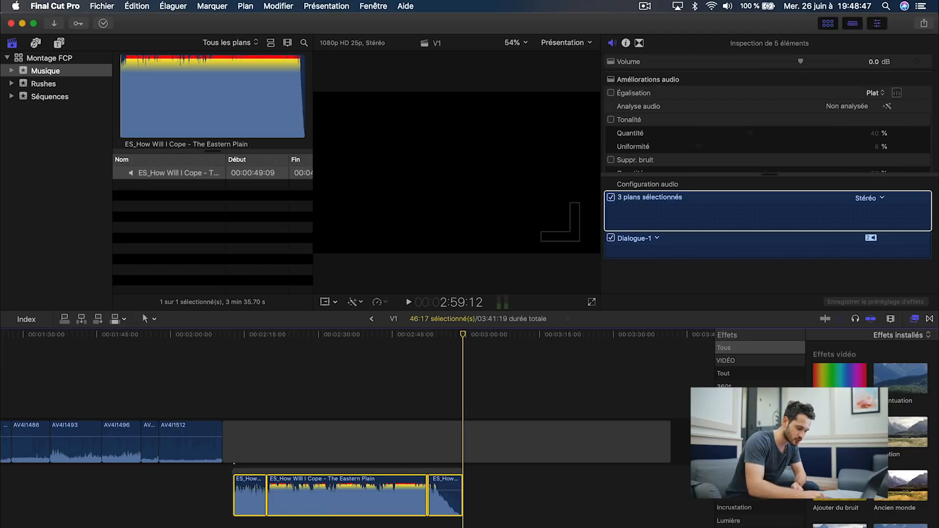
key(alt+g)
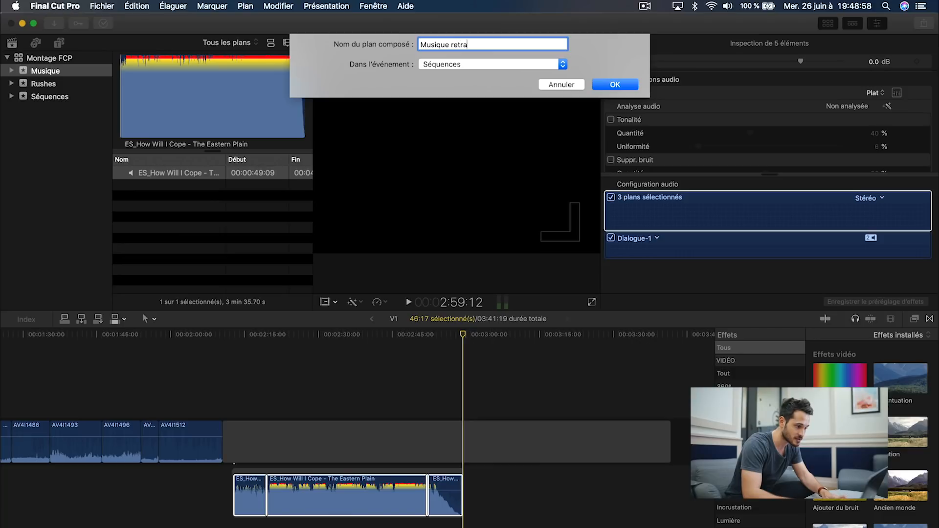
click(451, 65)
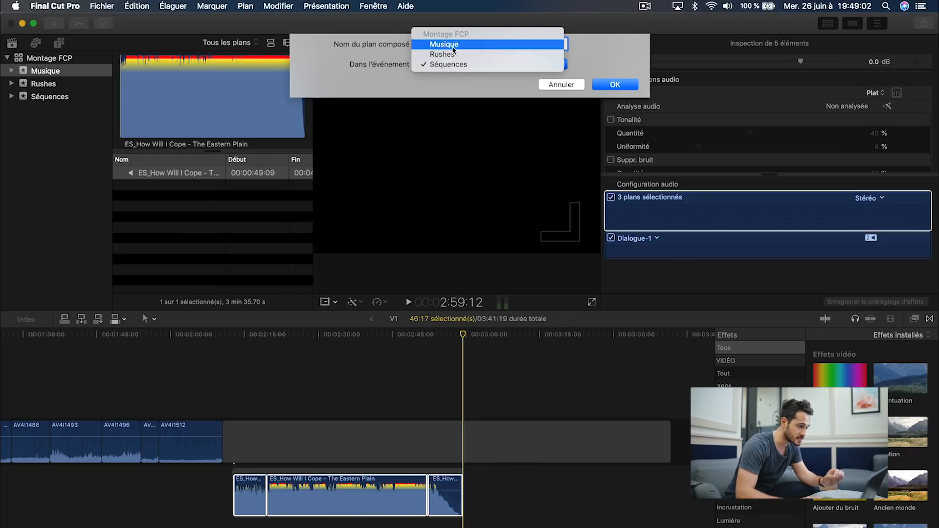
click(452, 45)
click(611, 85)
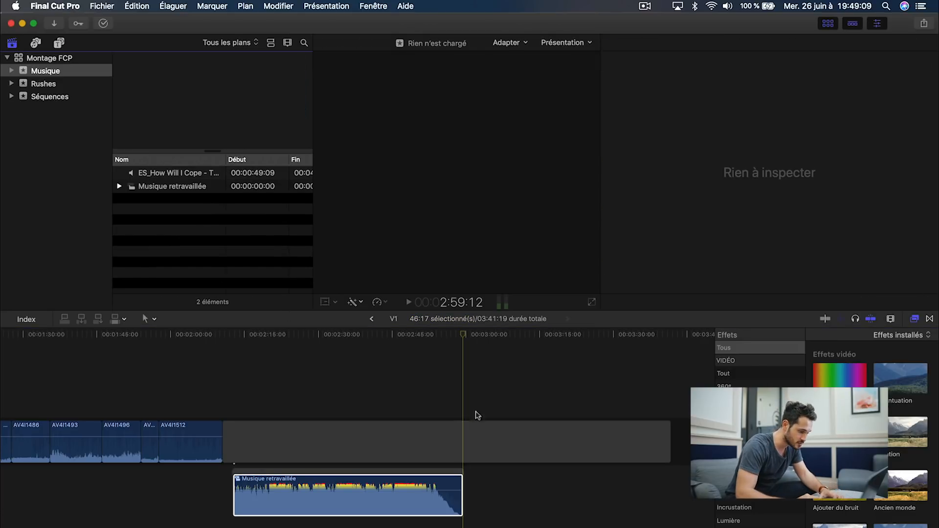
- Shorten the gap after the last video clip to 04:10 and move the Musique retravaillée clip to the start of the timeline
drag(667, 447, 238, 449)
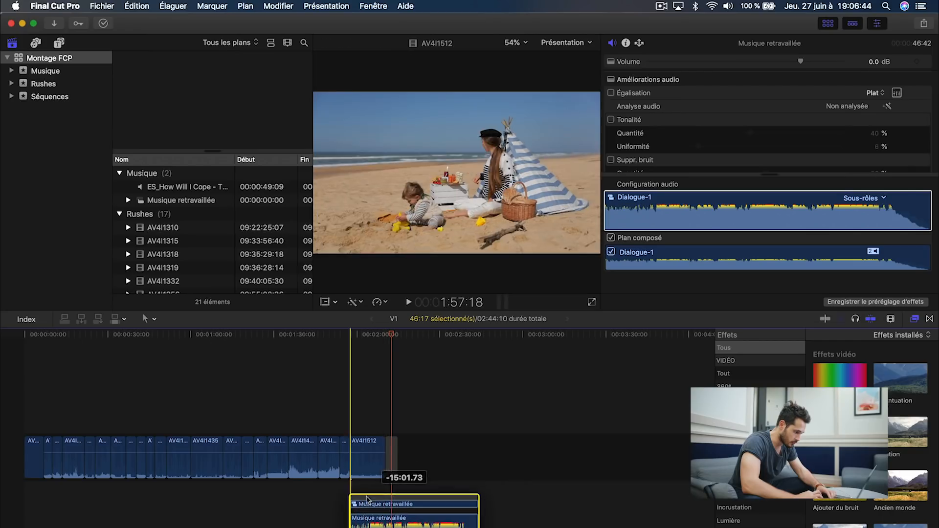
drag(377, 497, 49, 496)
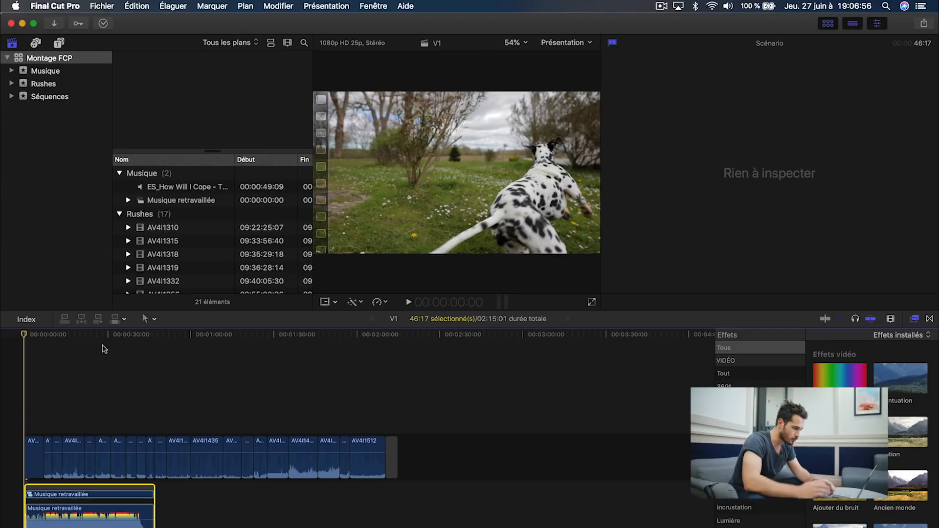
- Move the gap in front of the first clip, AV4I1310, and play the opening up to 05:02
drag(389, 455, 30, 460)
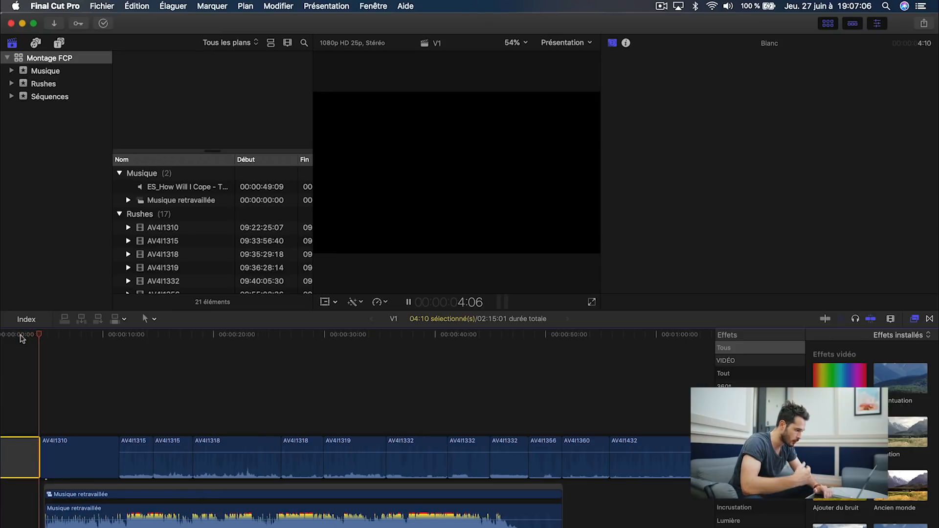
key(space)
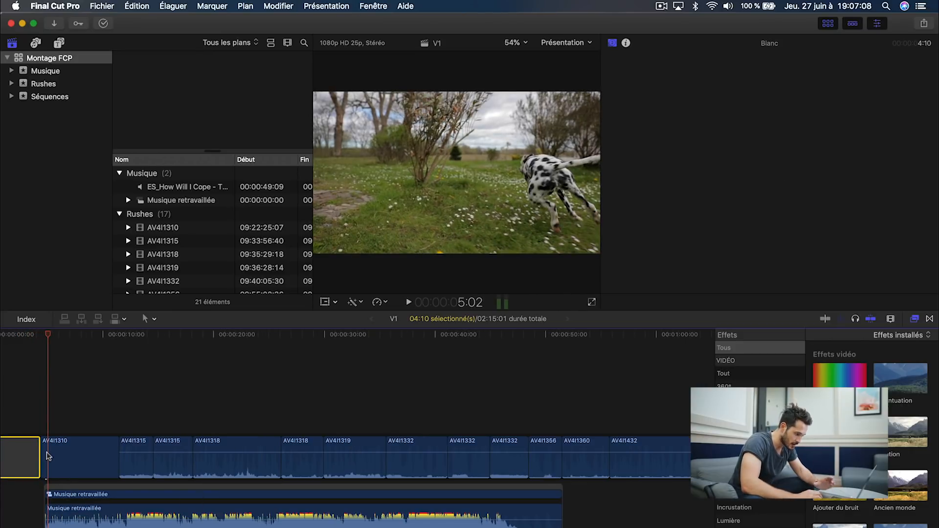
key(super+minus)
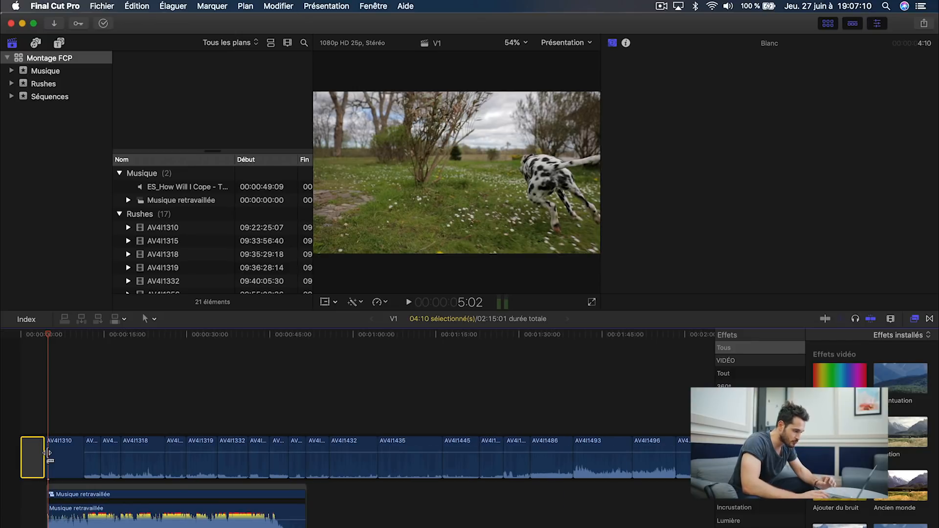
key(super+minus)
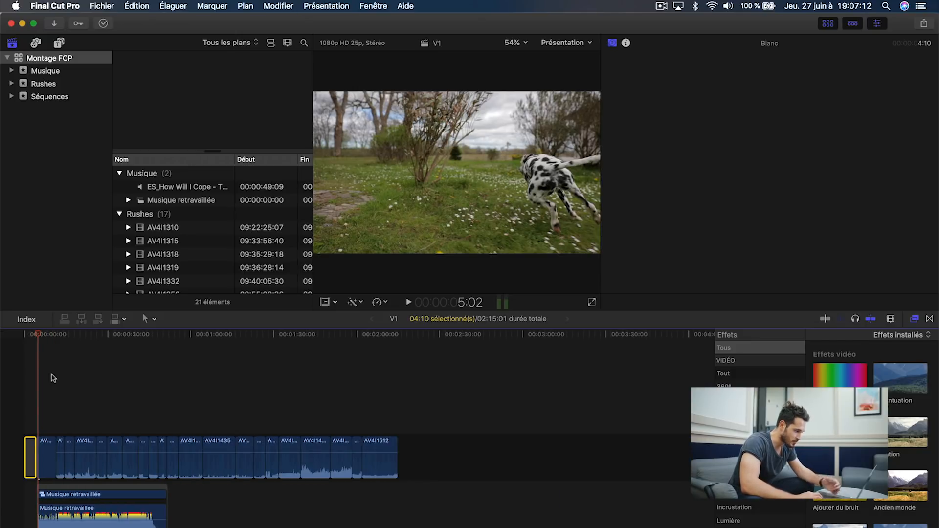
- Skim the edit from the first clip to about 01:00 to examine the shots against the music
drag(40, 335, 49, 335)
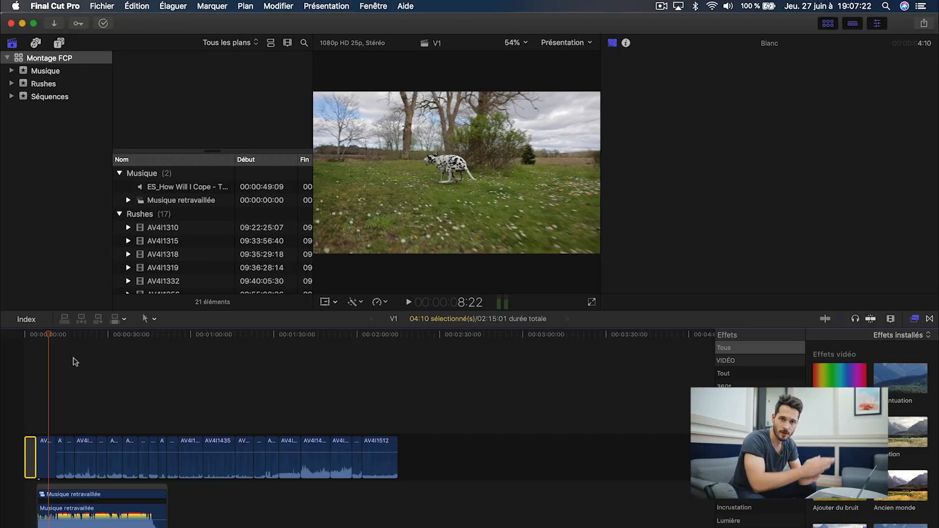
click(44, 335)
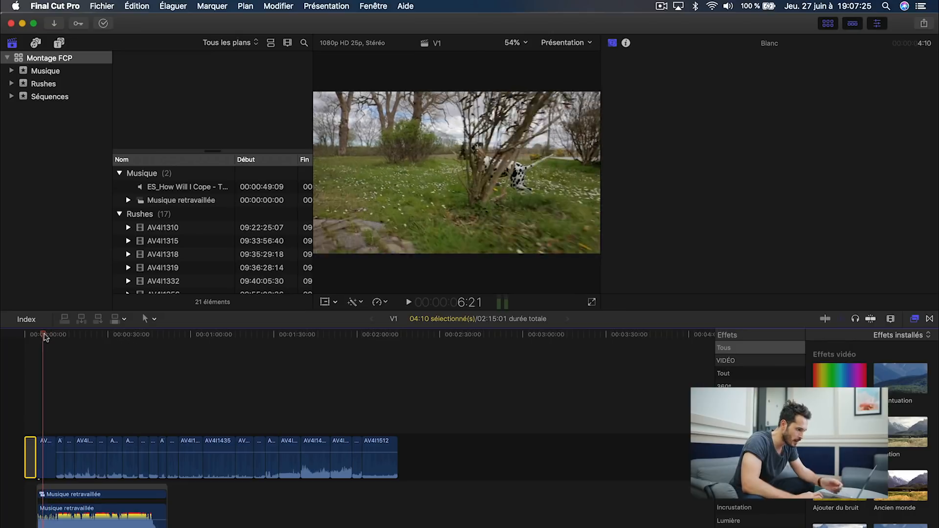
drag(54, 343, 192, 369)
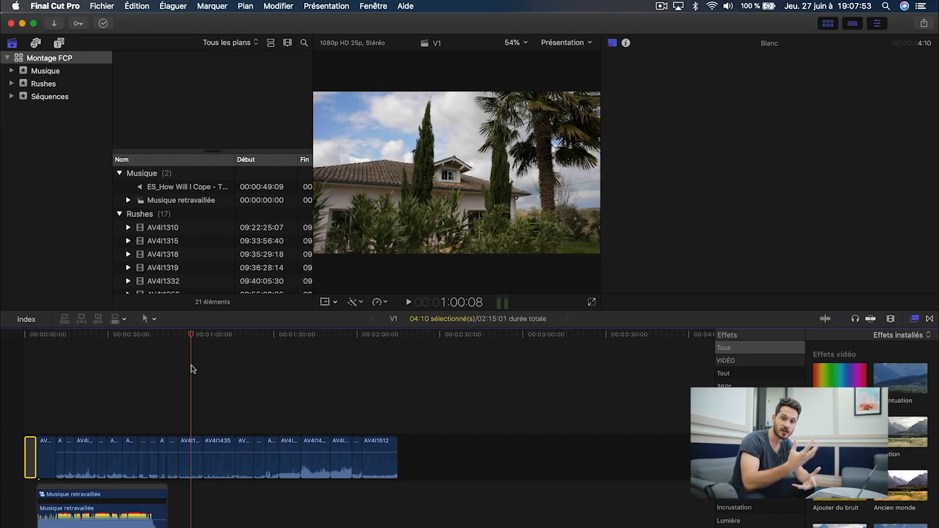
- Move the AV4I1432 and AV4I1435 clips to the beginning of the edit, directly after the opening gap
drag(190, 336, 178, 370)
mouse_move(189, 336)
mouse_down()
mouse_move(210, 336)
mouse_move(194, 336)
mouse_up()
drag(217, 398, 25, 467)
- Move the three AV4I1332 clips together directly after AV4I1435 and review the new sequence of shots
click(128, 335)
drag(128, 335, 209, 340)
drag(187, 416, 93, 465)
drag(58, 335, 114, 341)
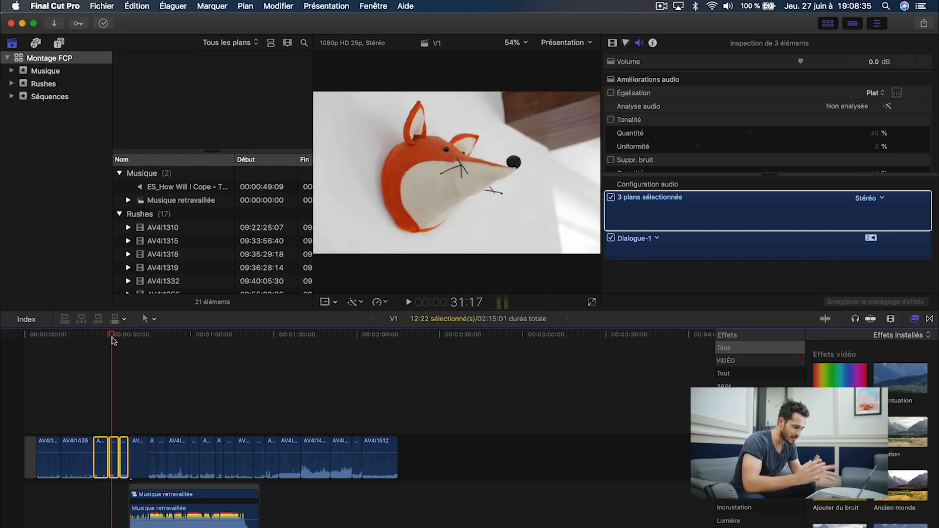
drag(58, 338, 124, 338)
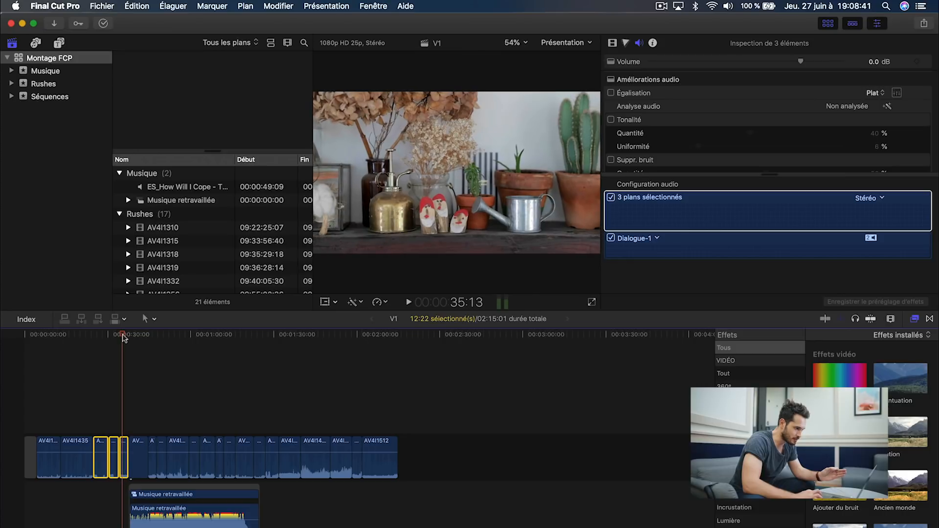
- Move the last of the three AV4I1332 clips ahead of the other two, directly after AV4I1435
click(141, 356)
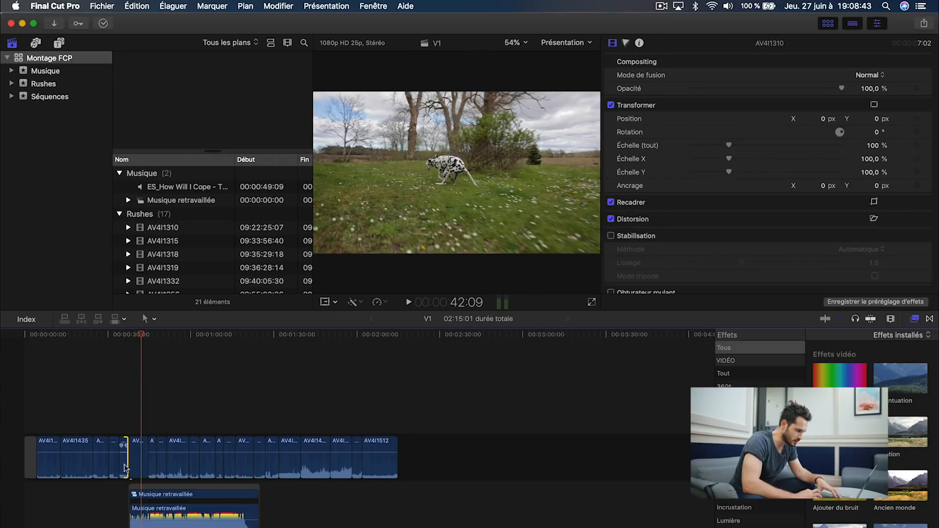
right_click(125, 468)
click(120, 469)
right_click(118, 469)
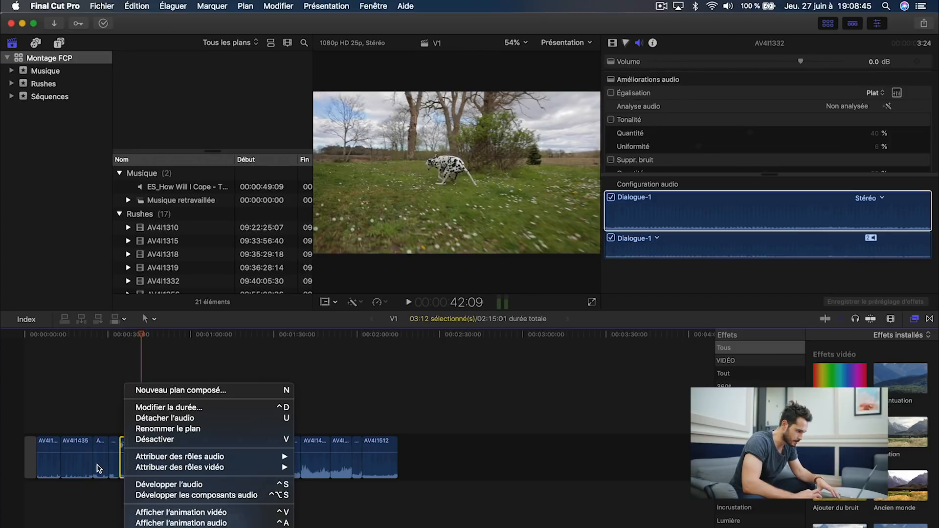
click(98, 465)
key(super+plus)
key(super+plus)
scroll(103, 466, left, 2)
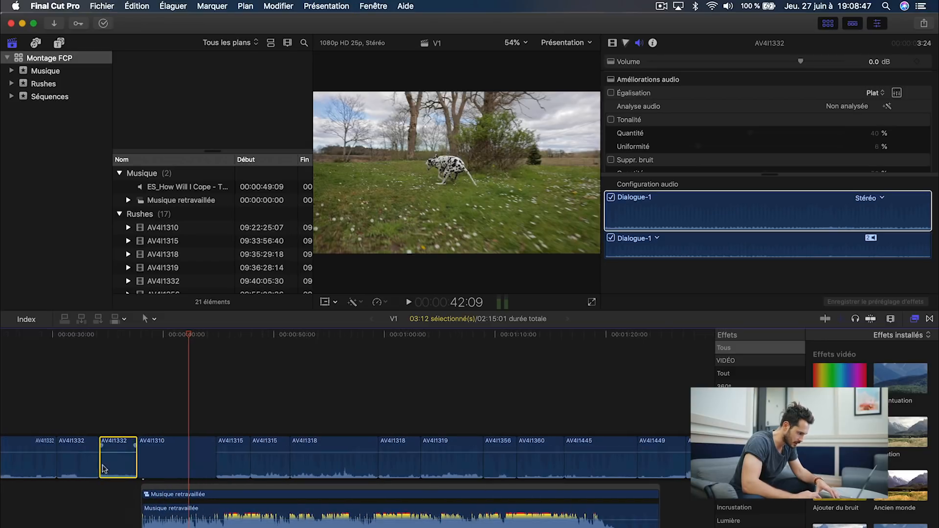
scroll(104, 468, left, 4)
drag(204, 467, 100, 467)
- Review the following shots and move the AV4I1360 clip between the last AV4I1332 clip and AV4I1310
click(62, 336)
drag(63, 338, 138, 358)
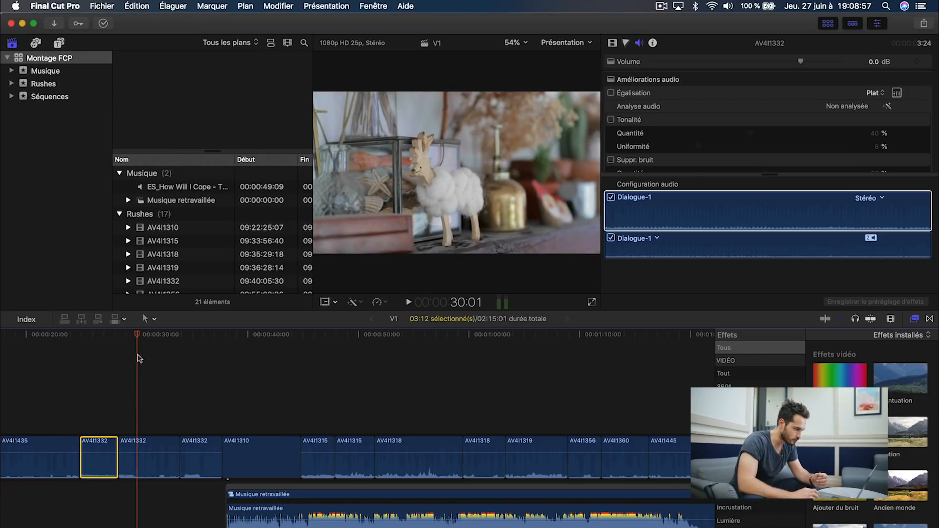
drag(140, 359, 435, 420)
key(super+minus)
drag(435, 465, 243, 469)
drag(203, 338, 247, 338)
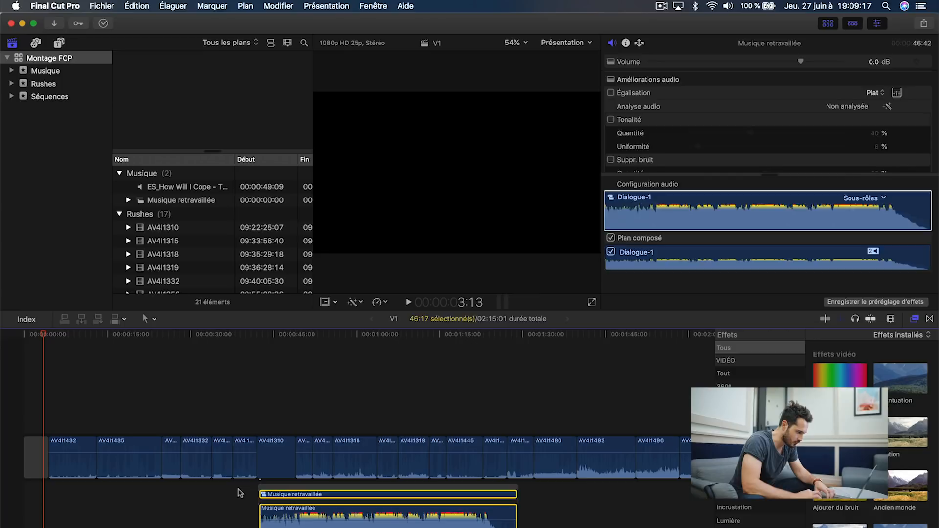
- Align the start of Musique retravaillée with the start of AV4I1432 using snapping, and play the opening up to 13:07
drag(238, 489, 169, 526)
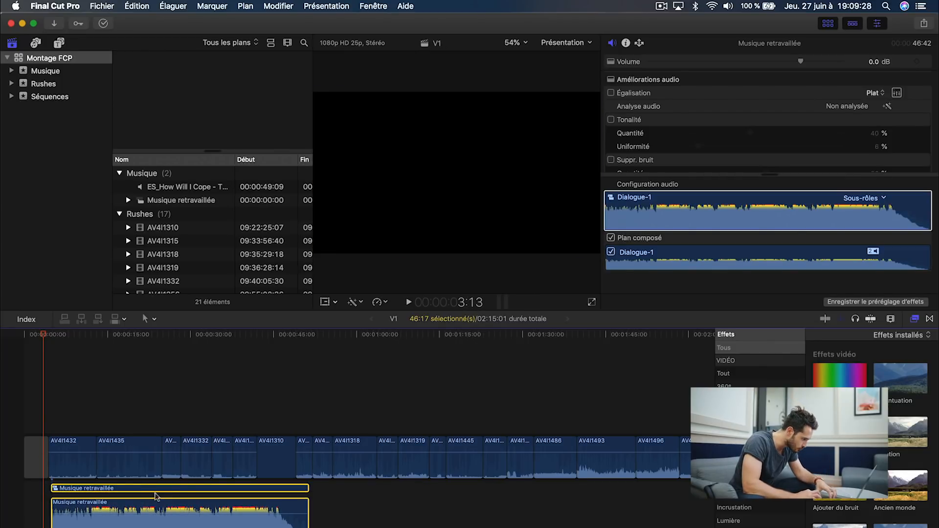
drag(158, 493, 163, 493)
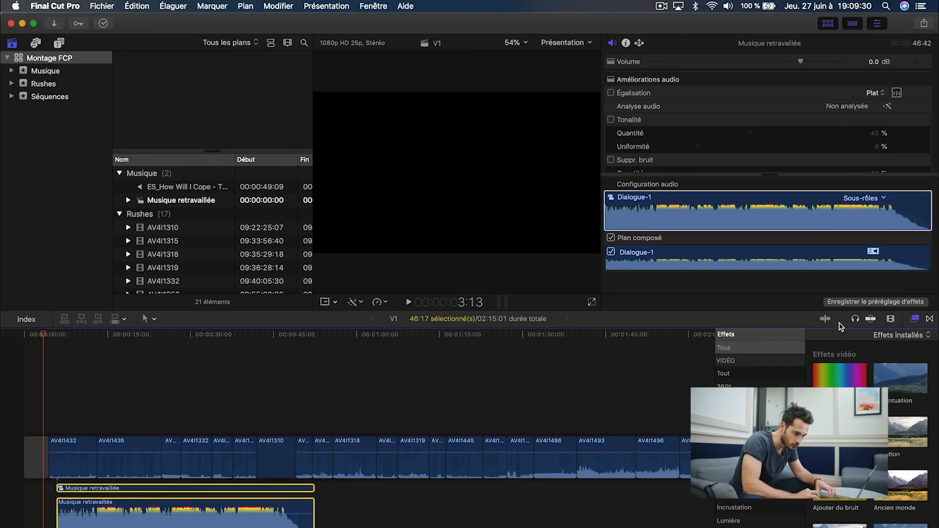
drag(231, 490, 223, 490)
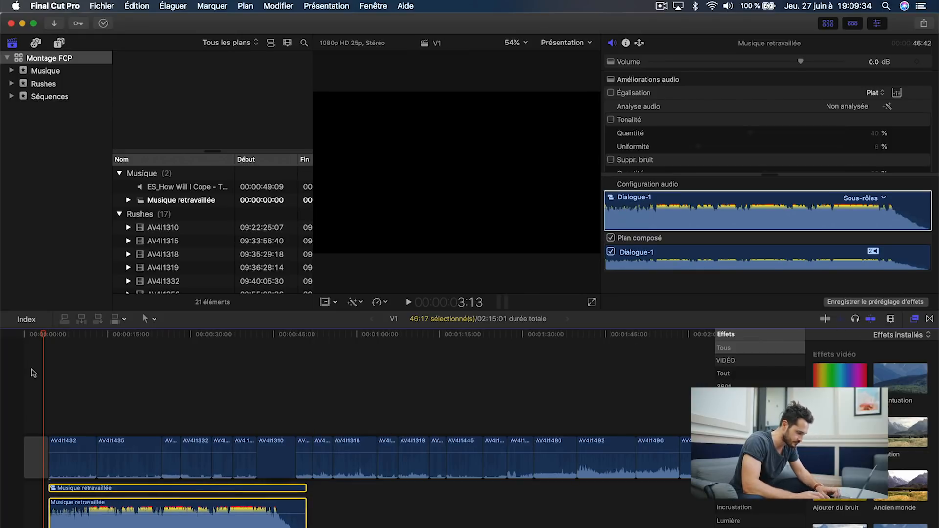
key(super+plus)
key(super+plus)
scroll(41, 377, left, 3)
drag(102, 336, 85, 336)
key(space)
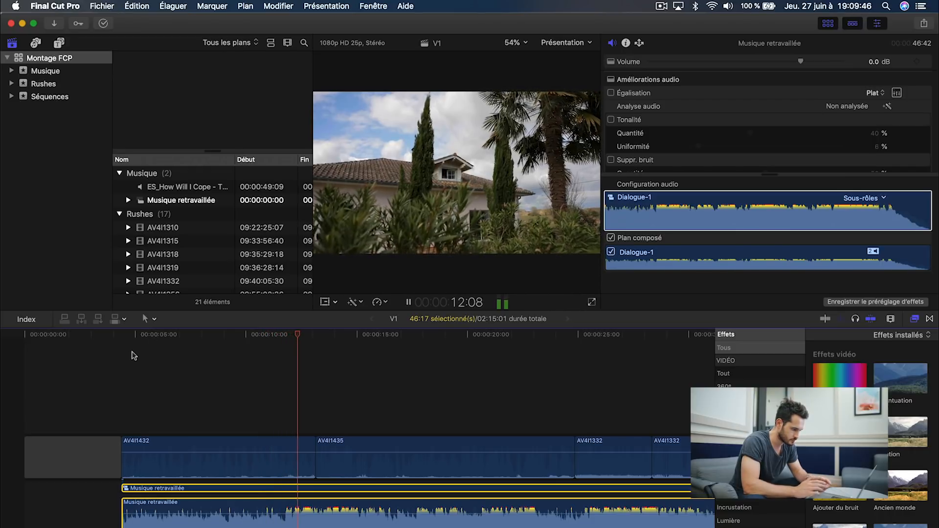
key(space)
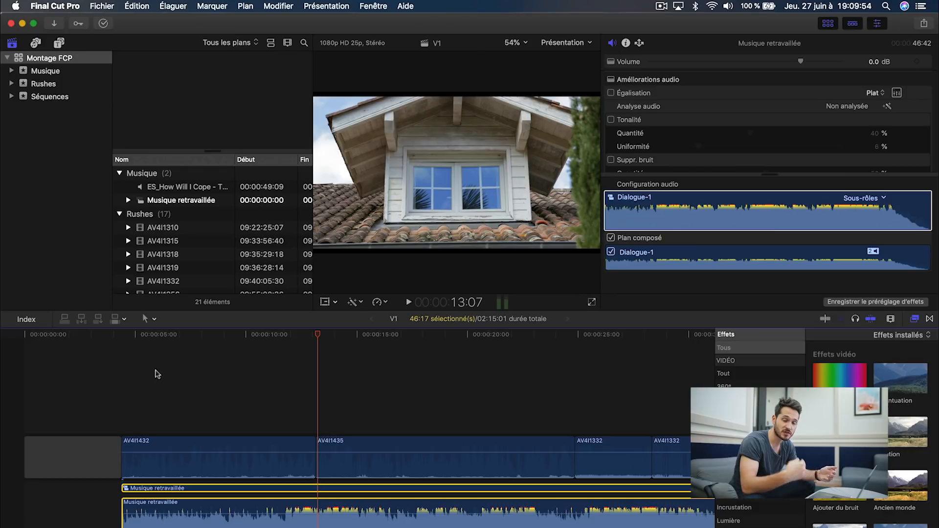
- Lift the first AV4I1332 clip above the primary storyline with the Position tool, leaving a gap in its place
click(180, 342)
drag(153, 339, 607, 338)
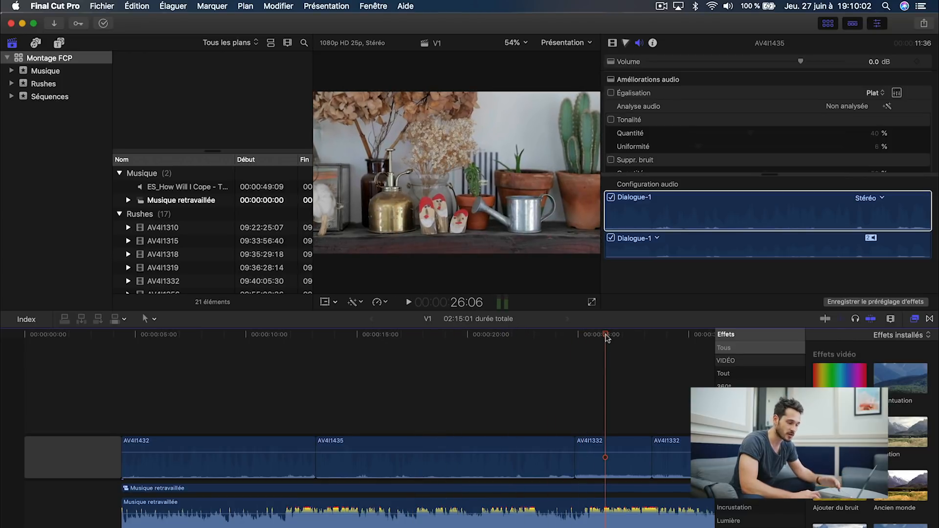
mouse_move(605, 441)
mouse_down()
mouse_move(529, 421)
mouse_move(580, 435)
mouse_move(587, 452)
mouse_move(612, 443)
mouse_move(531, 393)
mouse_move(569, 416)
mouse_move(584, 442)
mouse_move(611, 443)
mouse_up()
scroll(577, 455, right, 1)
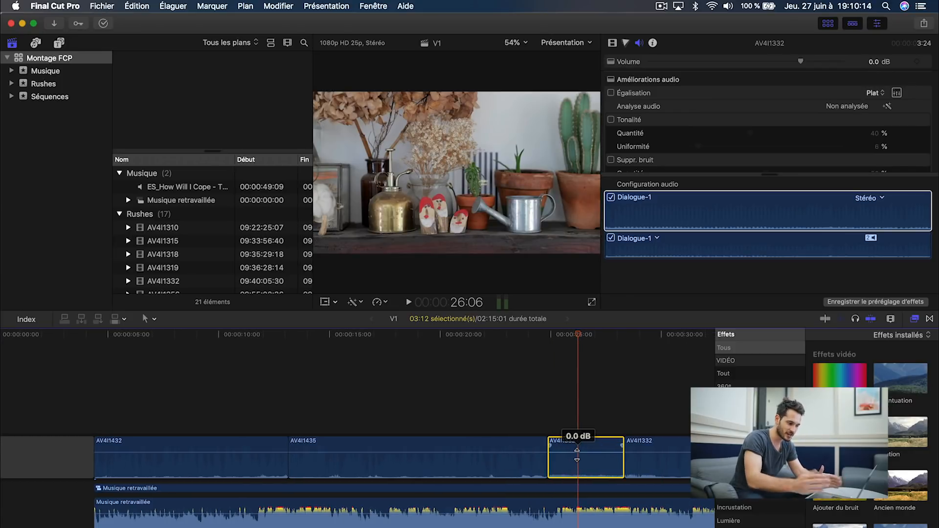
mouse_move(589, 444)
mouse_down()
mouse_move(543, 399)
mouse_move(577, 455)
mouse_up()
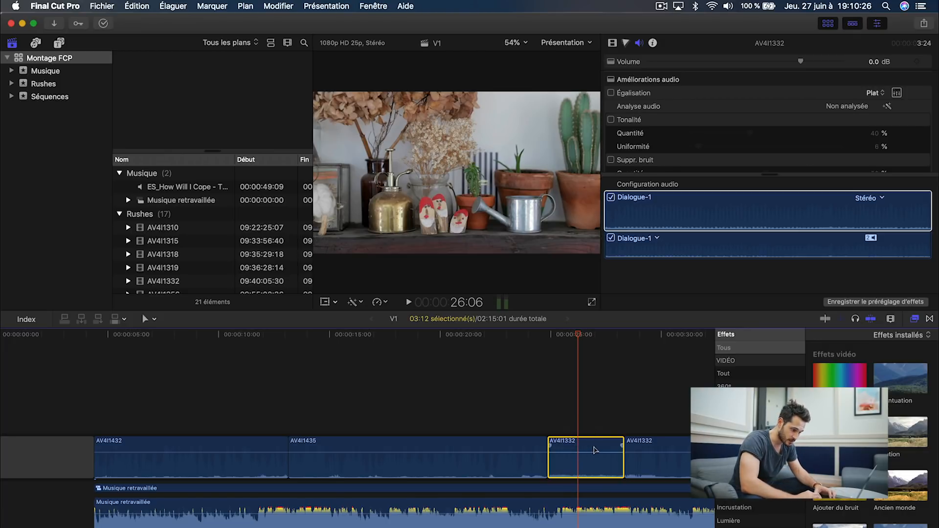
drag(594, 448, 589, 403)
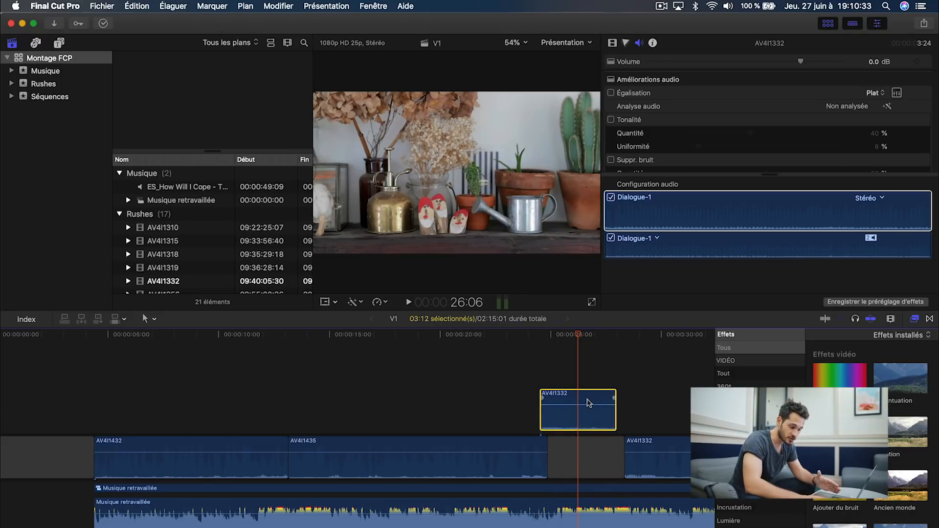
- Move the lifted AV4I1332 clip over the cut between AV4I1432 and AV4I1435, starting at about 12 seconds
key(super+minus)
key(super+minus)
drag(171, 398, 104, 397)
click(78, 335)
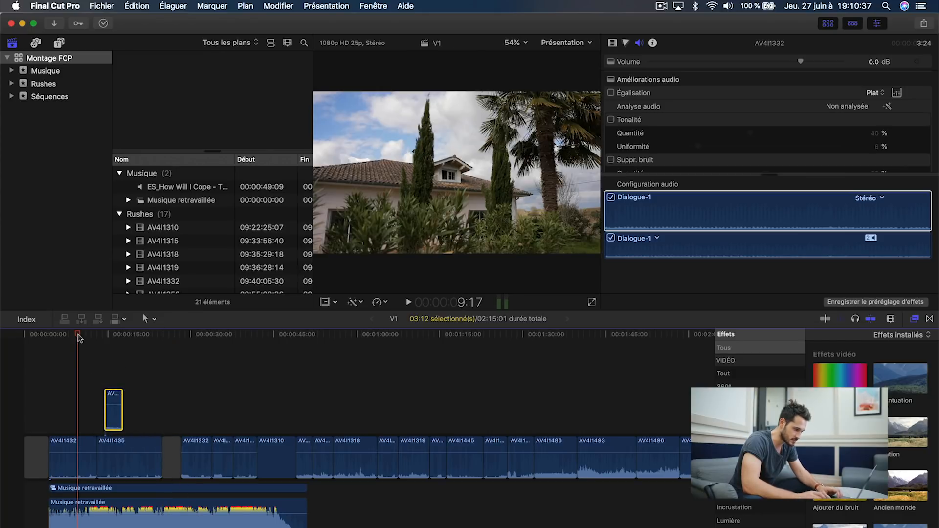
key(super+equal)
key(super+equal)
key(space)
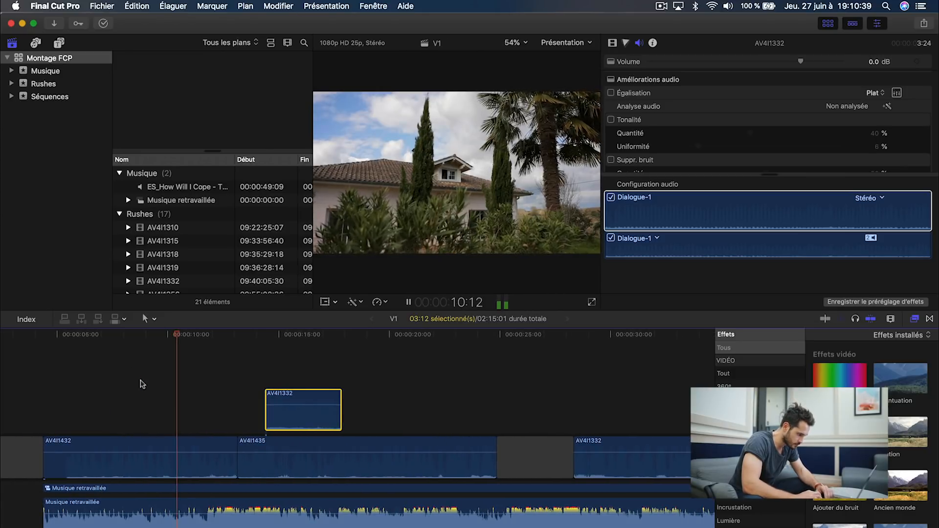
key(space)
drag(285, 395, 228, 396)
- Play the opening against the music and shift the lifted AV4I1332 clip slightly earlier, starting at about 11 seconds
click(86, 337)
key(space)
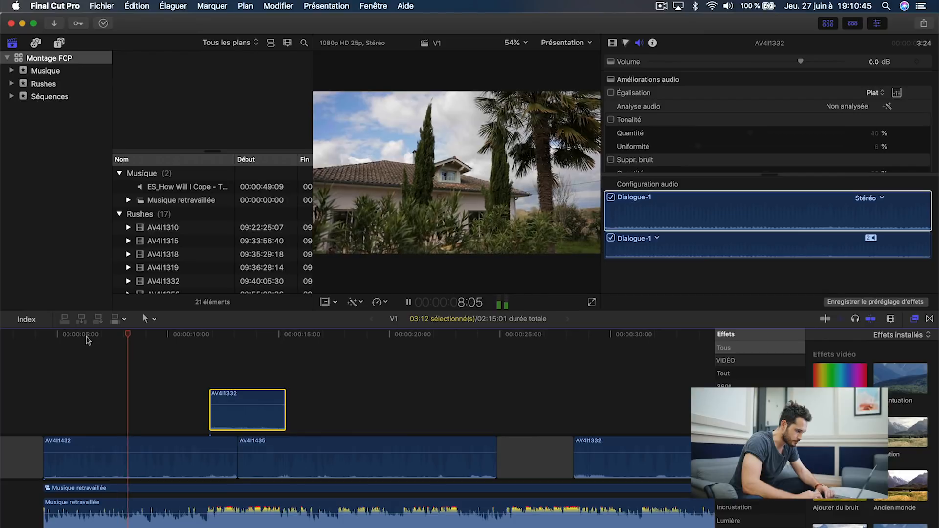
scroll(156, 362, left, 3)
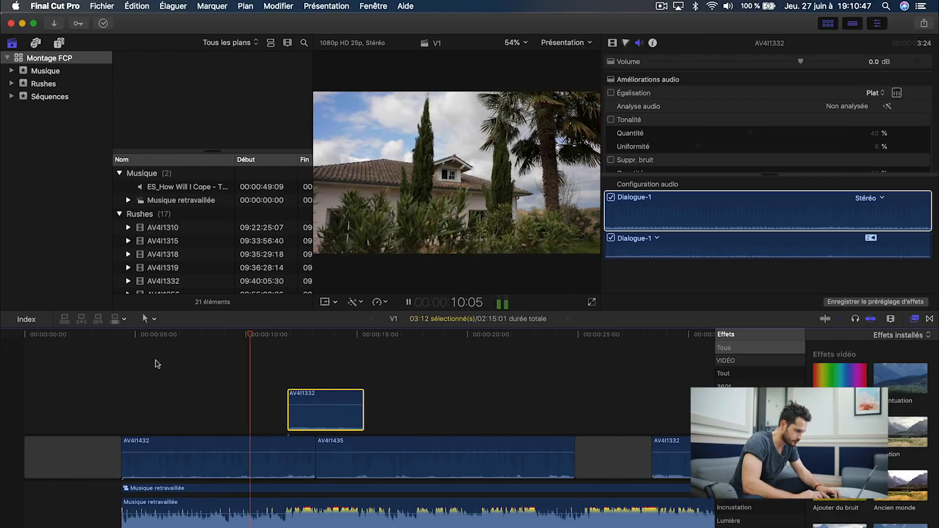
key(space)
click(250, 336)
key(super+equal)
key(space)
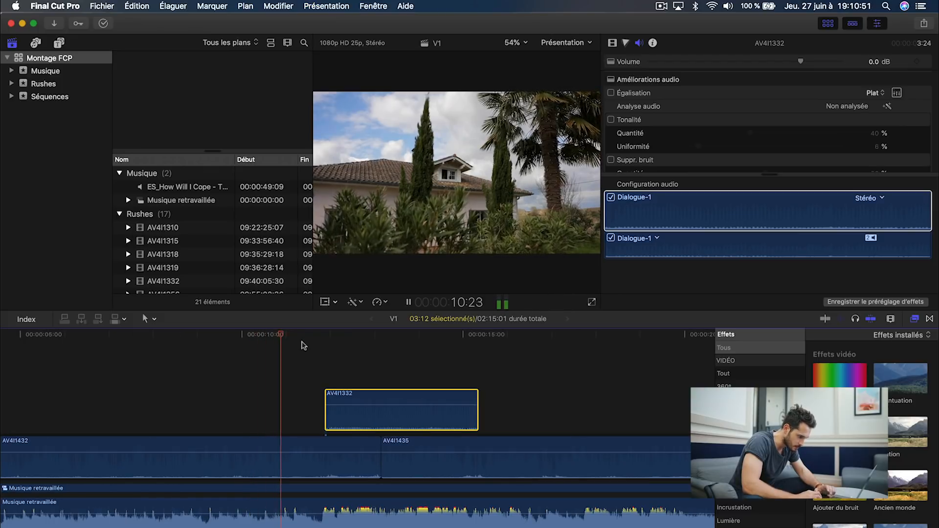
drag(351, 397, 320, 397)
drag(294, 336, 330, 336)
key(super+minus)
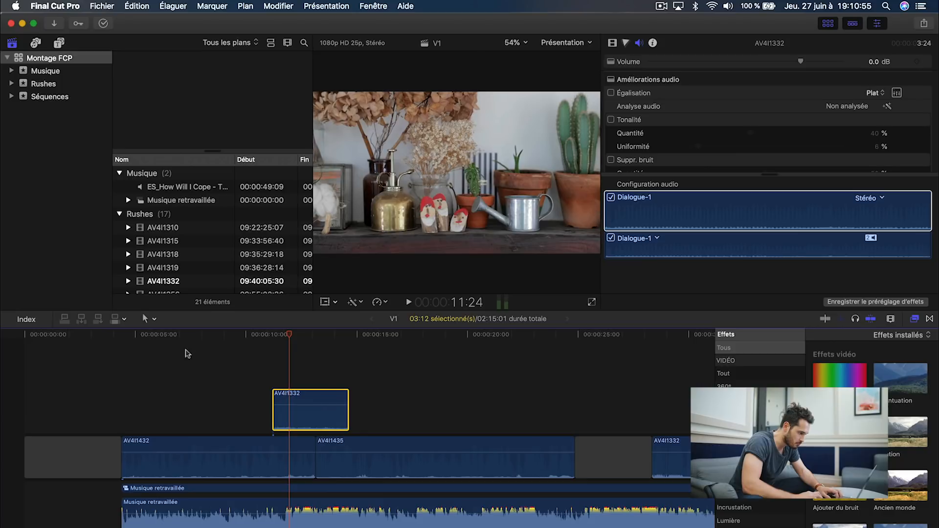
- Trim the end of AV4I1432 to a duration of about 3:24 and play the opening up to 11:21
drag(310, 464, 193, 464)
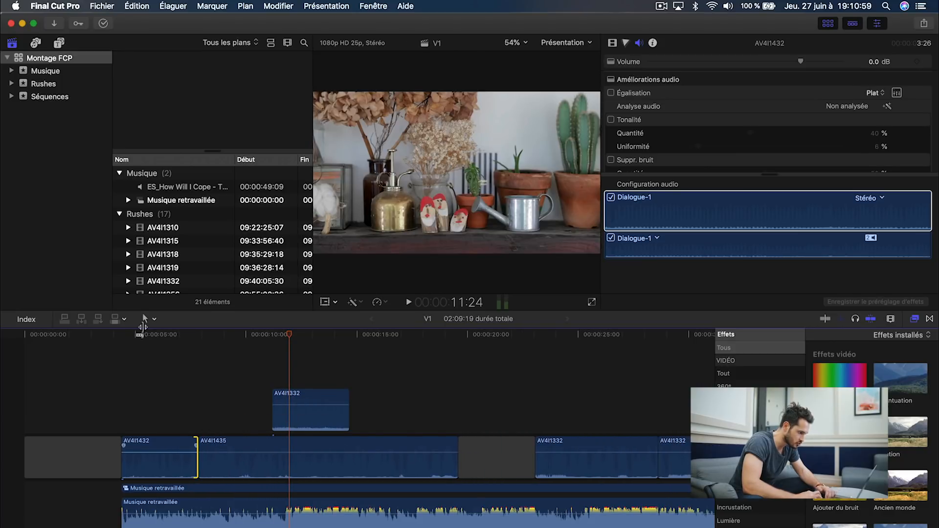
click(121, 335)
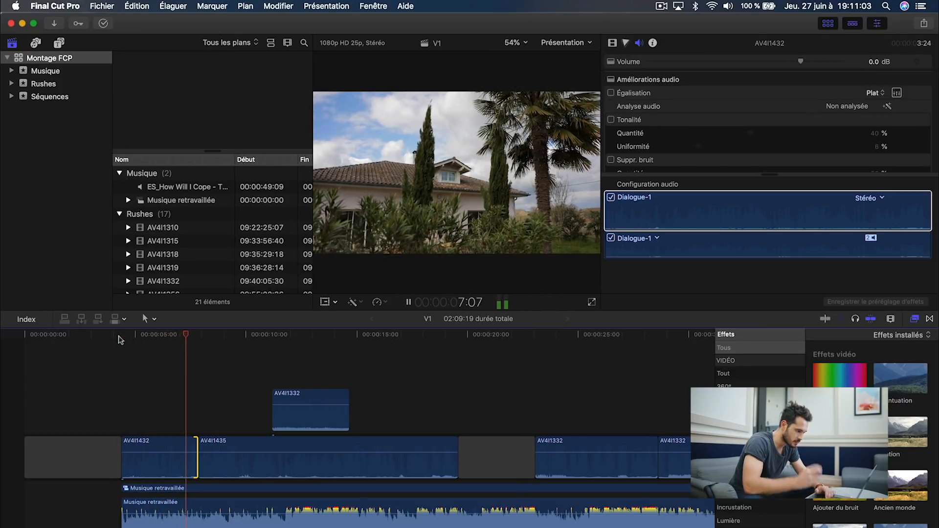
key(space)
click(120, 338)
key(space)
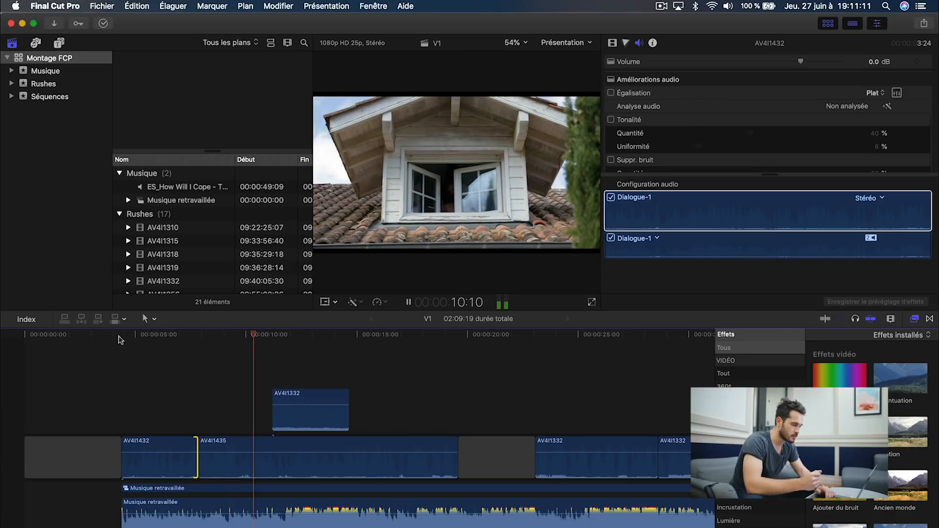
key(space)
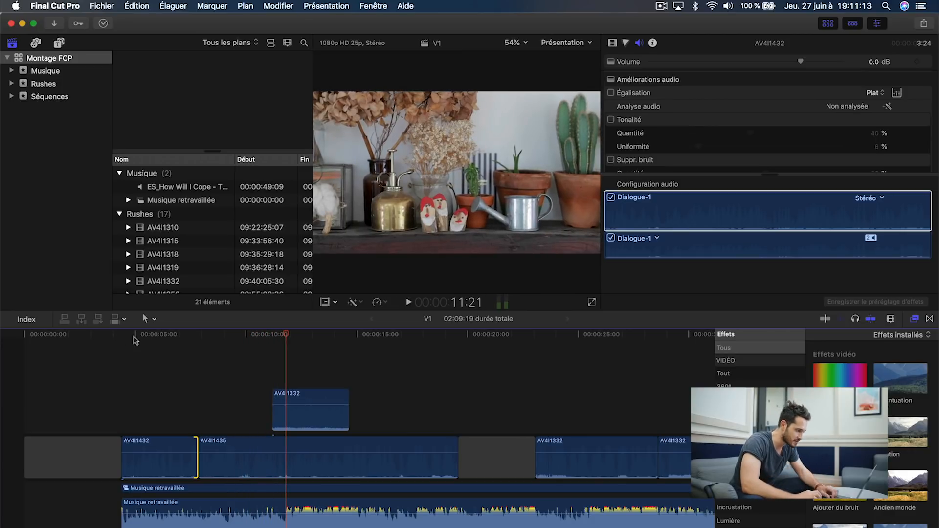
- Slip the content of AV4I1432 by about 2 seconds toward later footage with the Trim tool
click(135, 335)
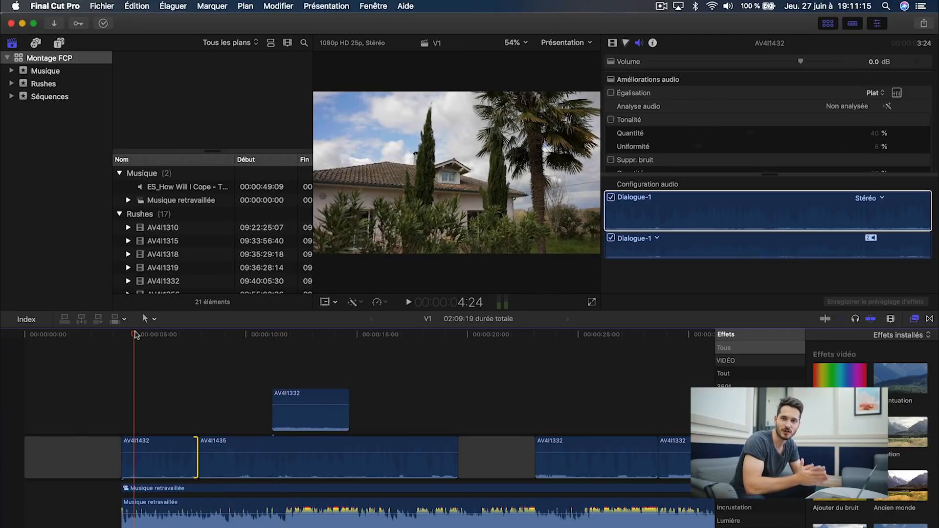
mouse_move(136, 336)
mouse_down()
mouse_move(201, 339)
mouse_move(140, 348)
mouse_up()
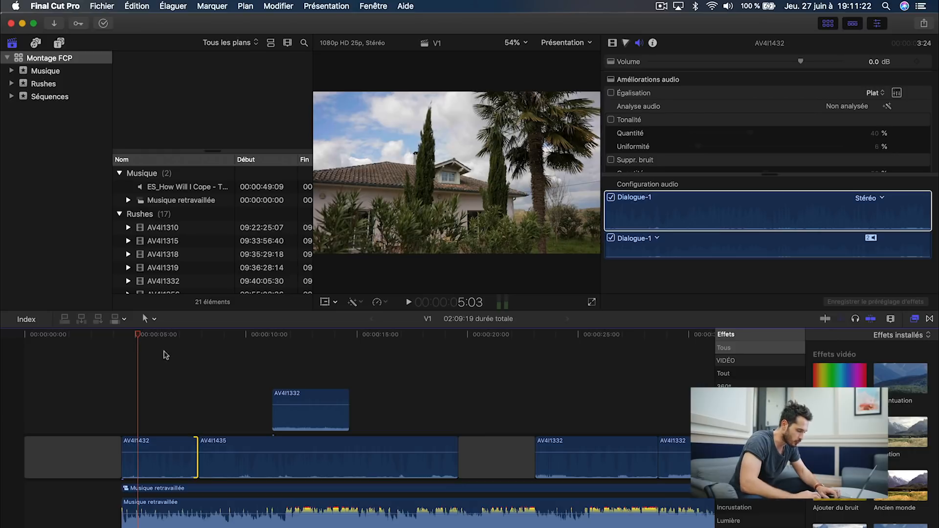
key(t)
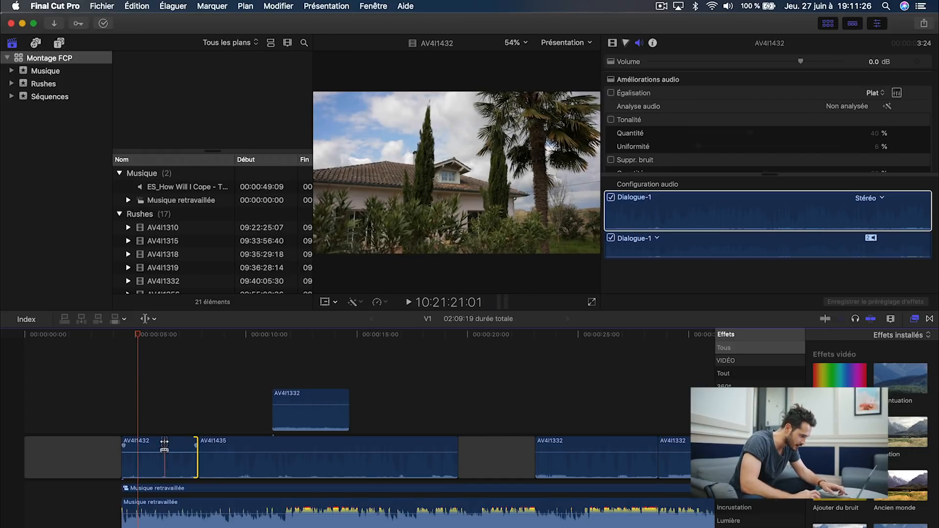
drag(165, 463, 109, 482)
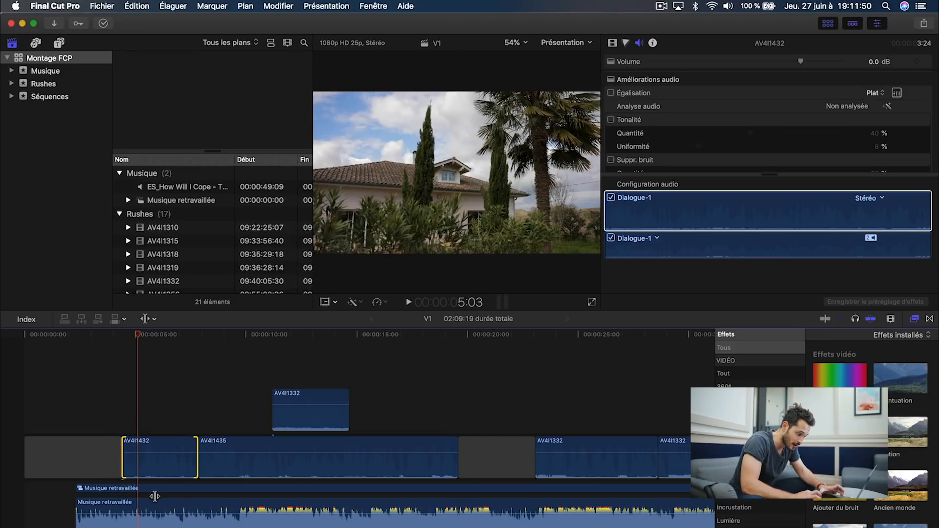
- Realign the start of Musique retravaillée with the start of AV4I1432 and play the opening
drag(152, 494, 198, 492)
click(111, 335)
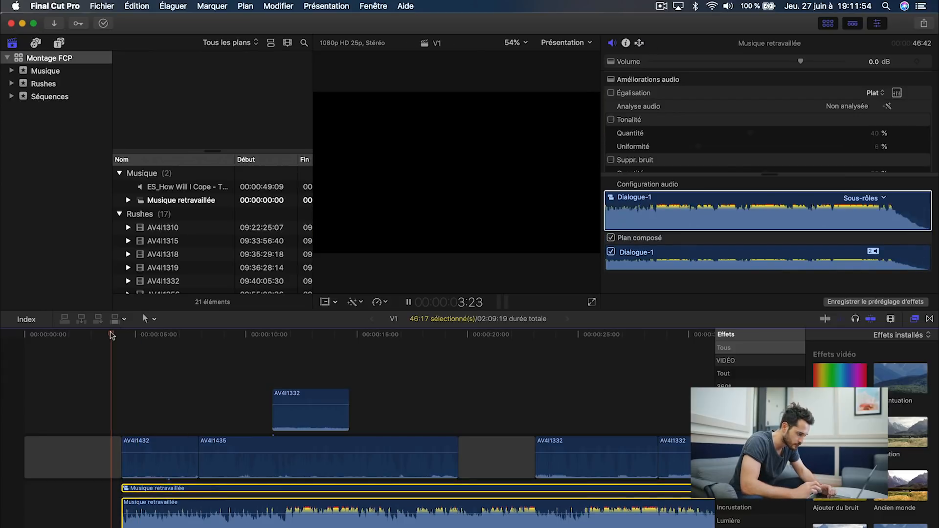
key(space)
click(112, 335)
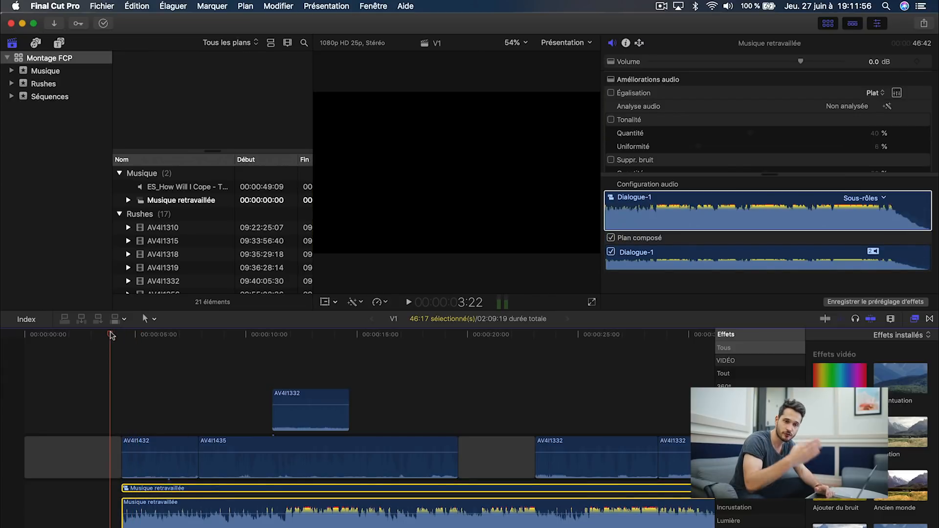
key(space)
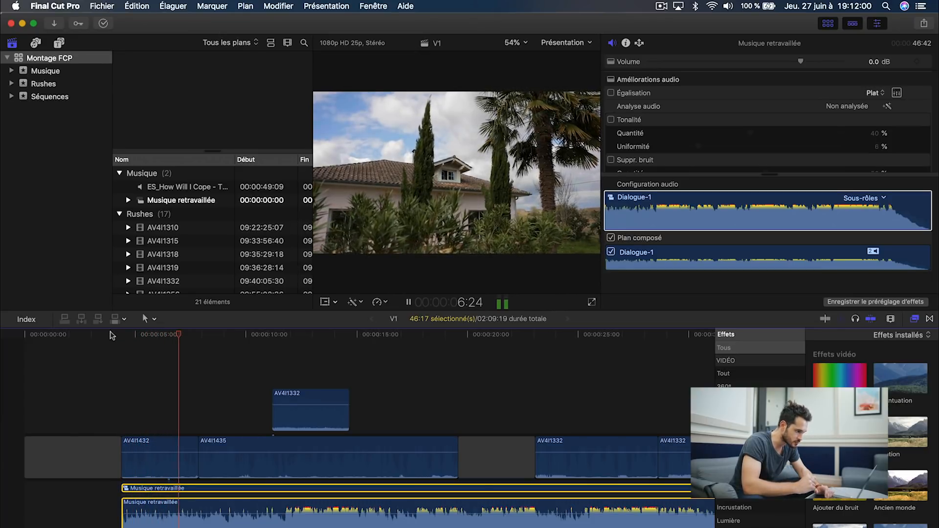
key(space)
- Slip the content of AV4I1435 toward later footage with the Trim tool, then return to the Select tool
drag(192, 334, 218, 335)
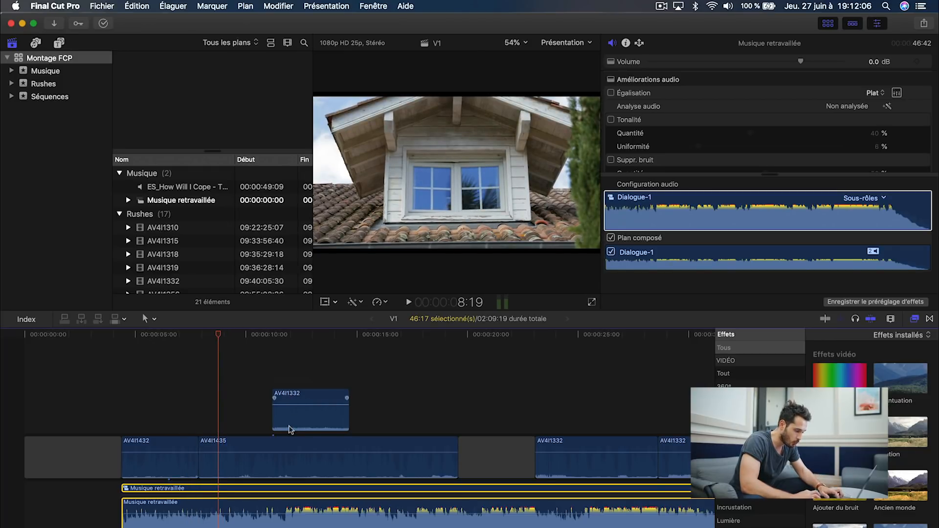
key(t)
drag(271, 471, 209, 478)
key(a)
- Move the lifted AV4I1332 clip above the gap after AV4I1435, starting at about 20 seconds, and play the opening
click(252, 397)
drag(252, 399, 516, 398)
click(113, 337)
key(space)
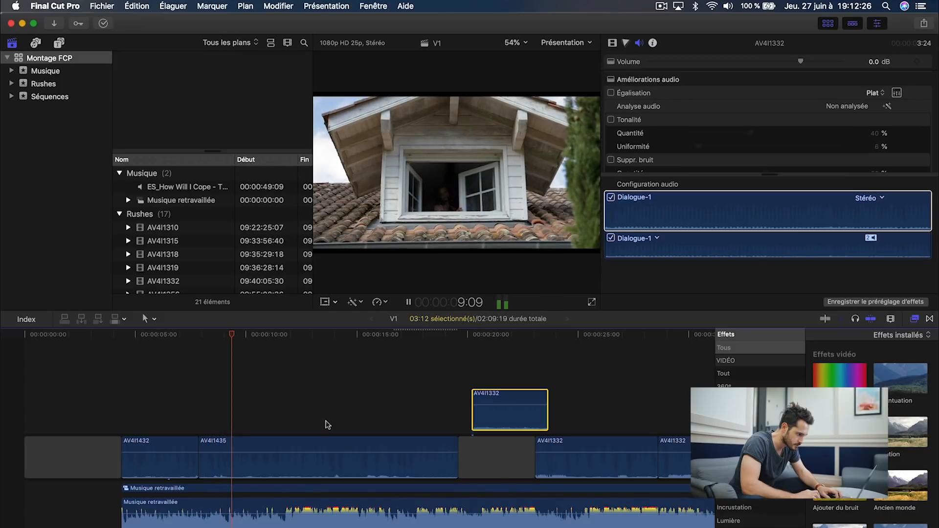
- Reverse the playback direction of the AV4I1435 clip and play the opening to check the shot
key(space)
drag(172, 340, 300, 353)
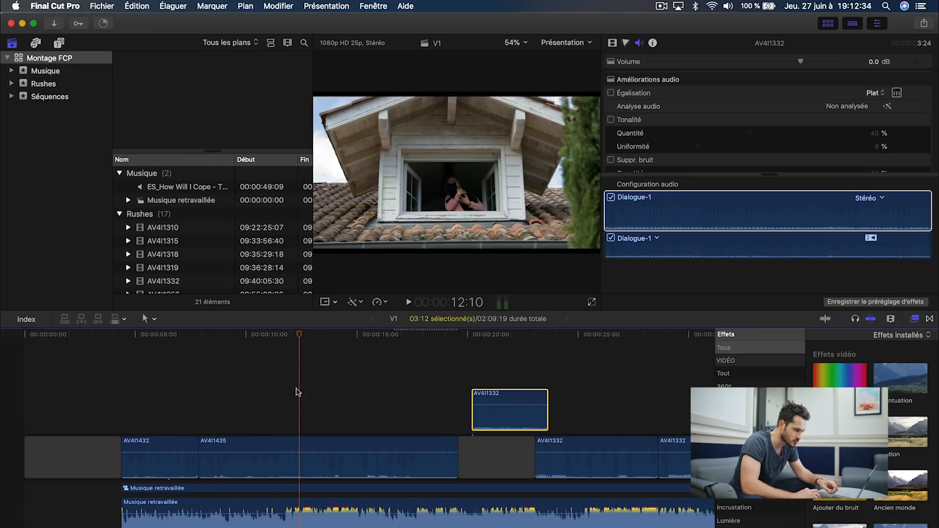
click(289, 471)
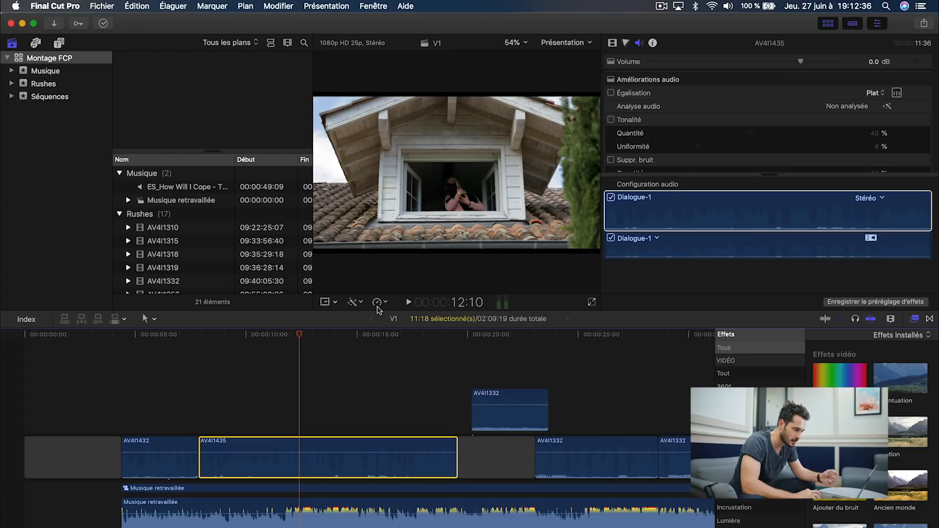
click(380, 302)
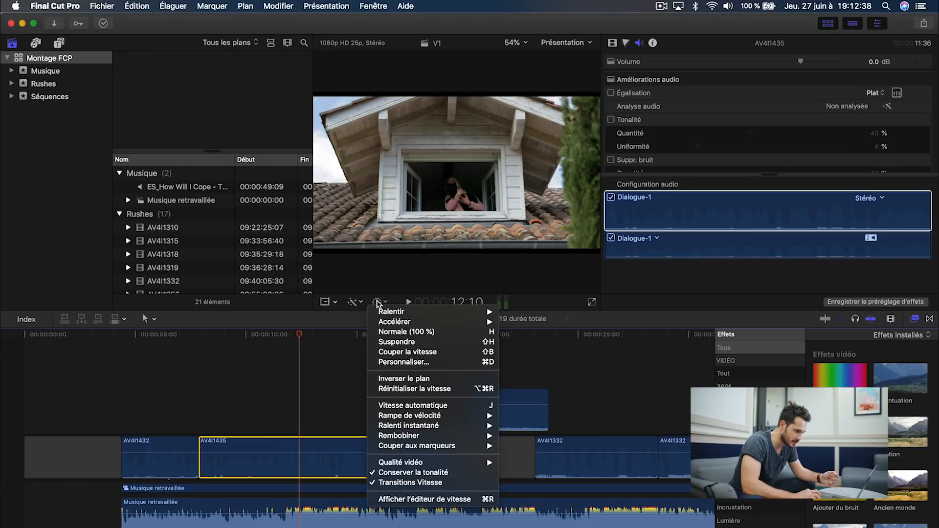
click(404, 378)
click(186, 335)
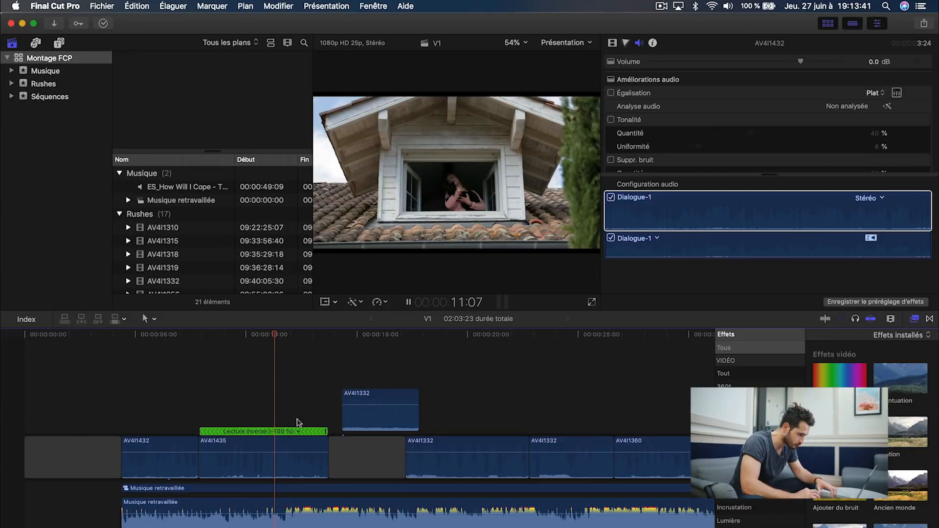
- Set the custom speed direction of the AV4I1435 clip to En avant
key(space)
click(298, 431)
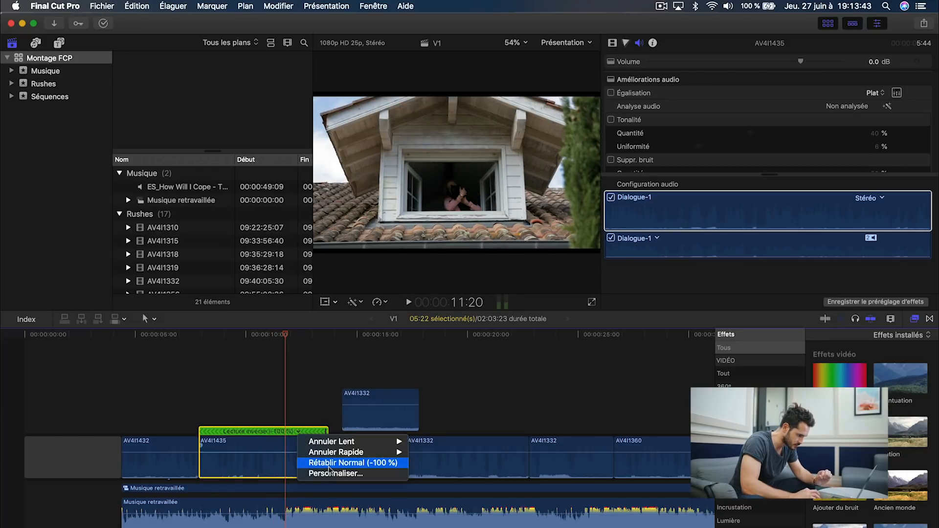
click(330, 472)
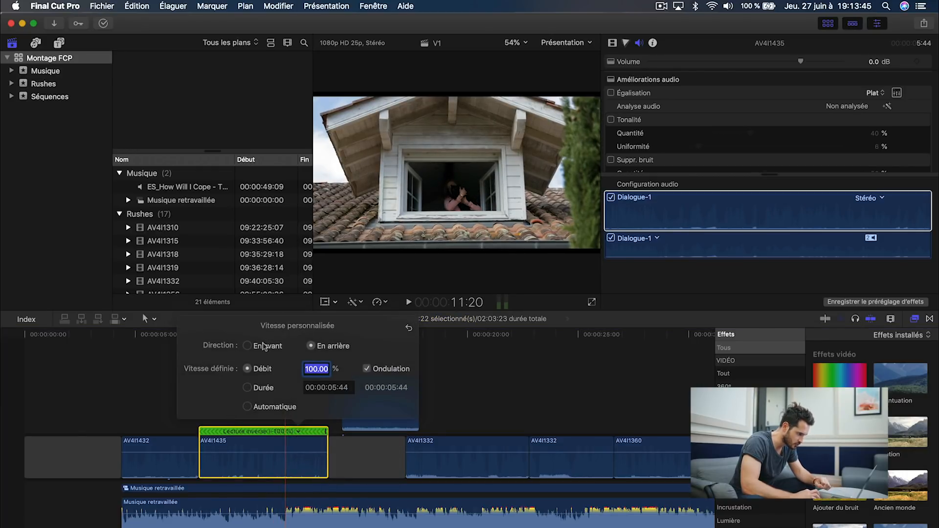
click(248, 346)
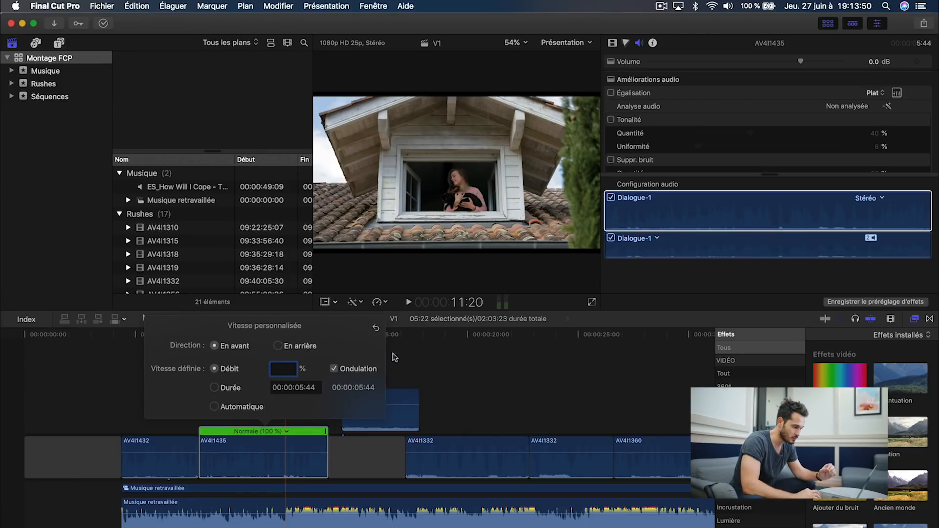
- Close the custom speed settings and play the transition from the house shot into the window clip AV4I1435
click(426, 368)
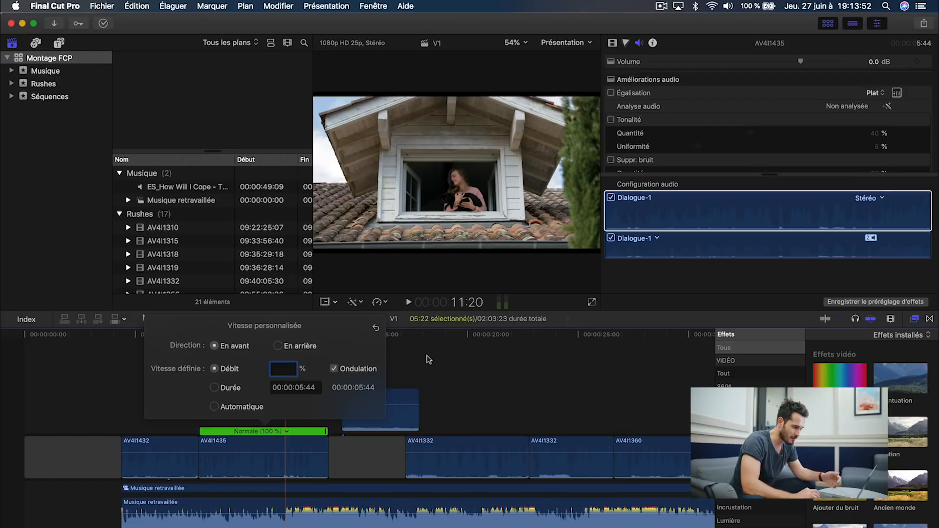
key(space)
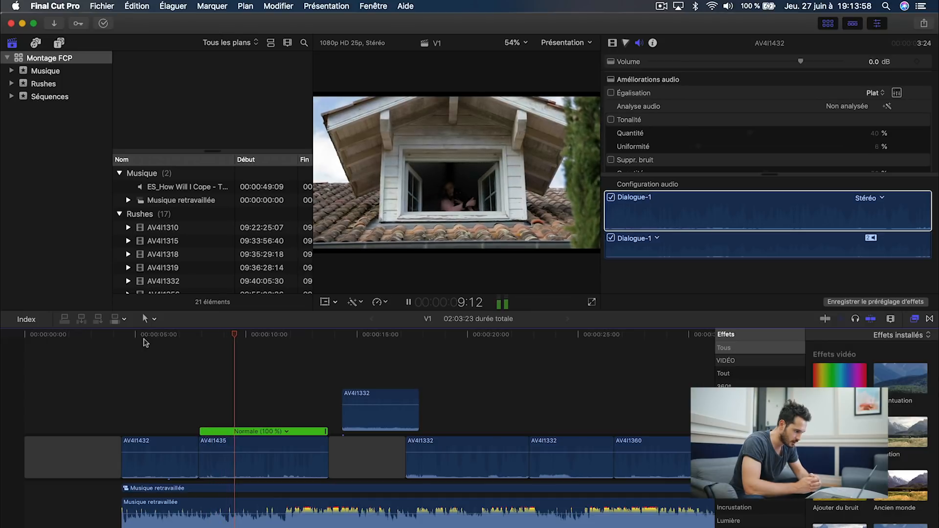
key(space)
click(302, 433)
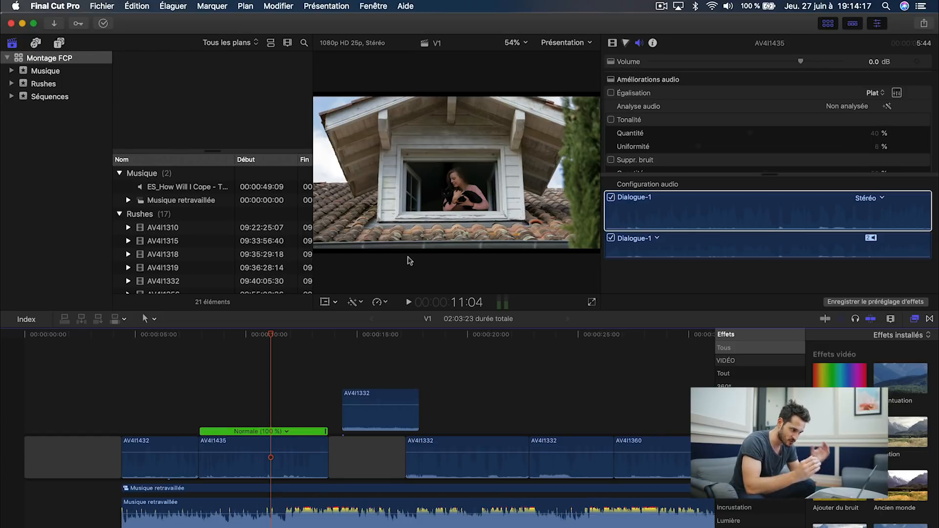
- Set the overall scale of the window clip AV4I1435 to 110 %
click(295, 476)
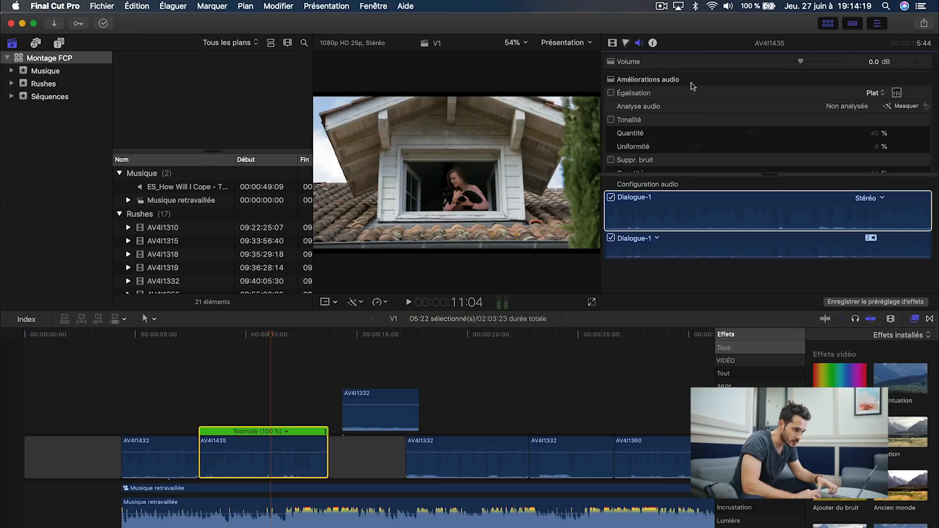
click(612, 42)
scroll(634, 93, down, 1)
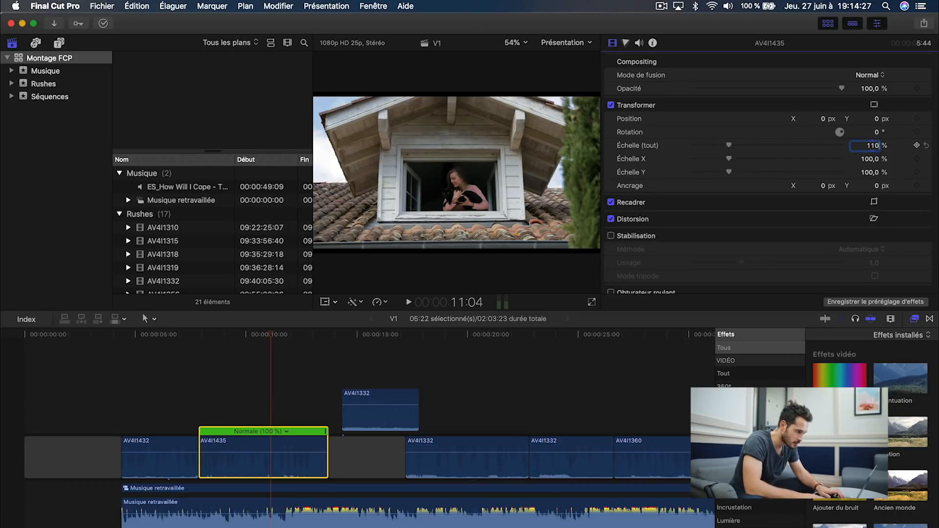
key(Return)
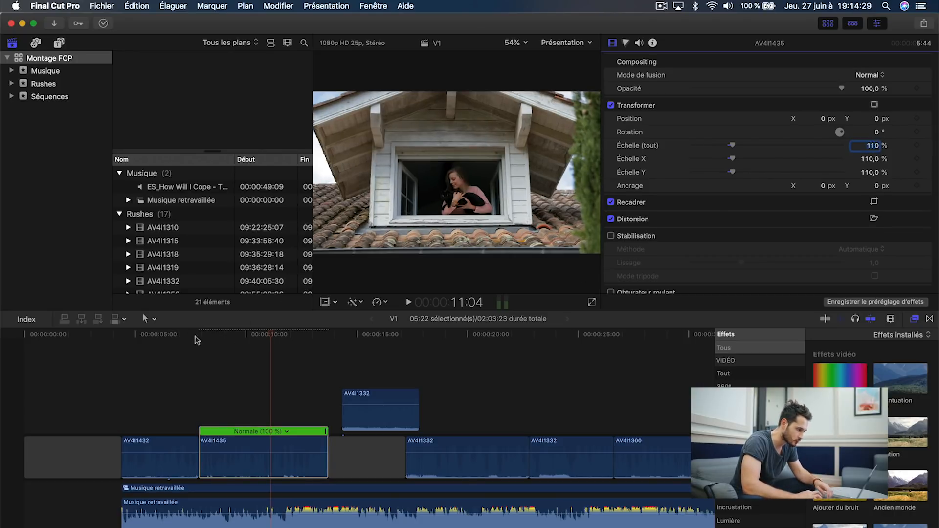
- Play back the opening from the first clip several times to check the rescaled window shot against the music
click(122, 335)
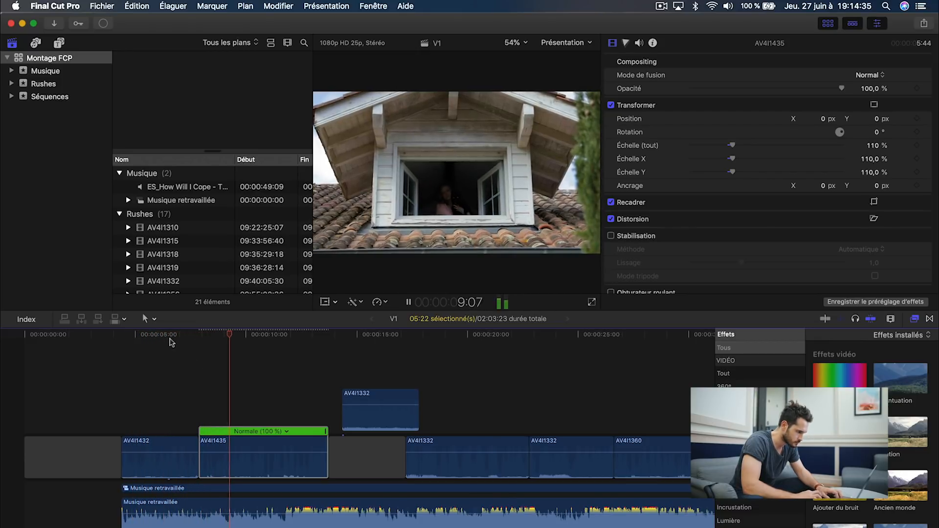
click(146, 335)
drag(139, 339, 177, 340)
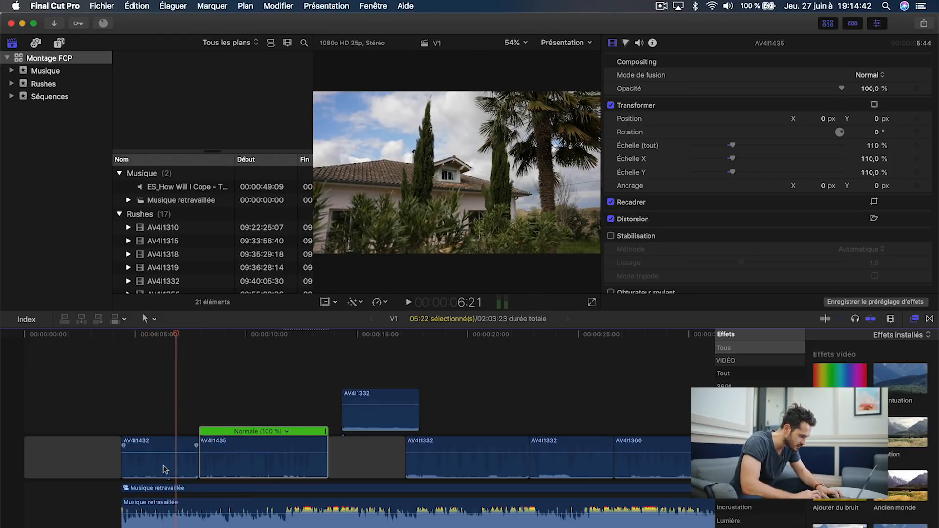
drag(162, 467, 170, 491)
key(a)
click(122, 333)
key(space)
click(118, 333)
key(space)
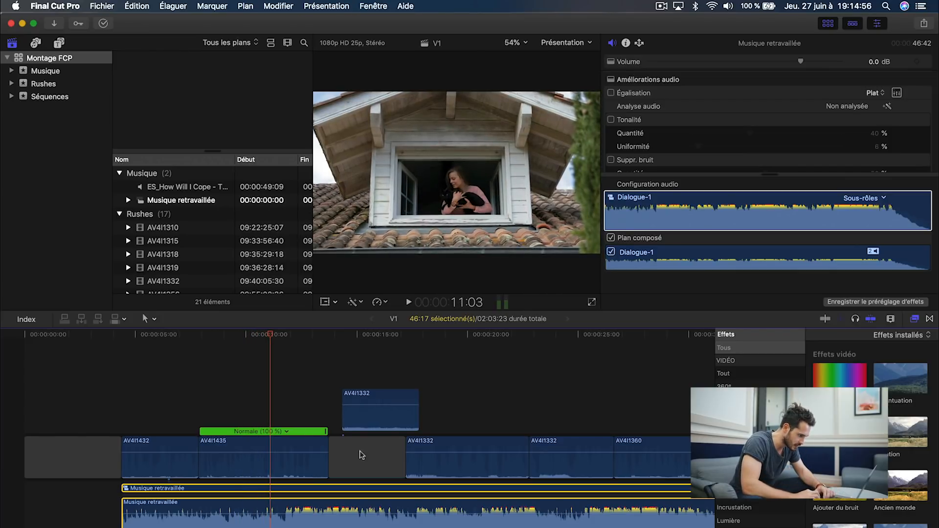
- Move the connected plant shelf clip AV4I1332 back to start at 11:03 above the window clip and play it
drag(368, 425, 296, 414)
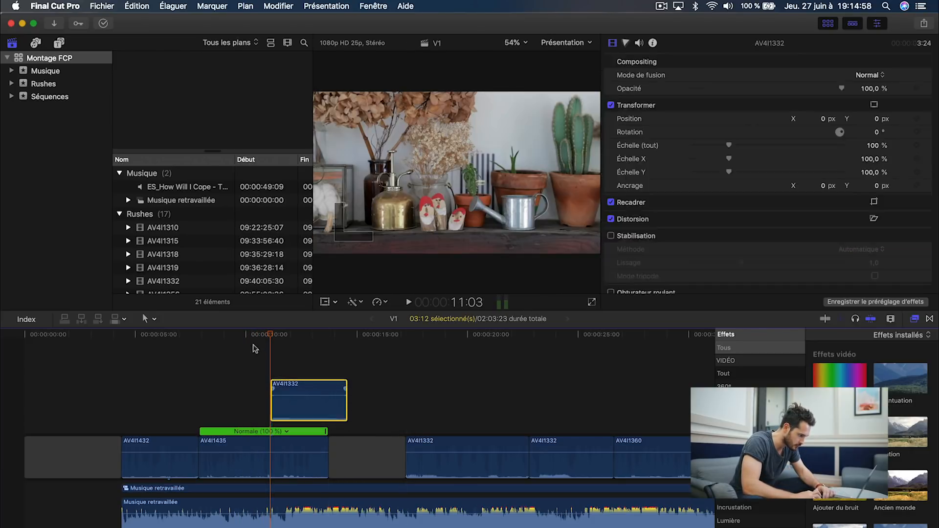
key(space)
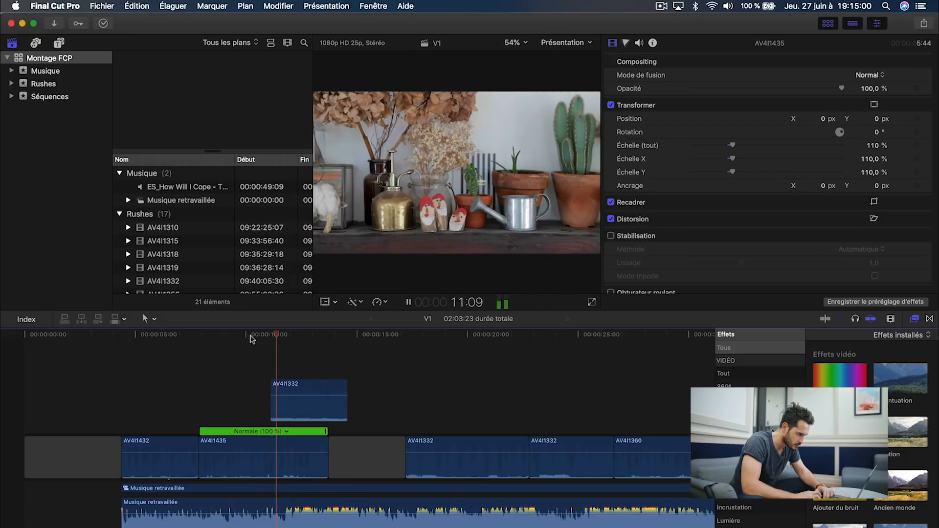
key(space)
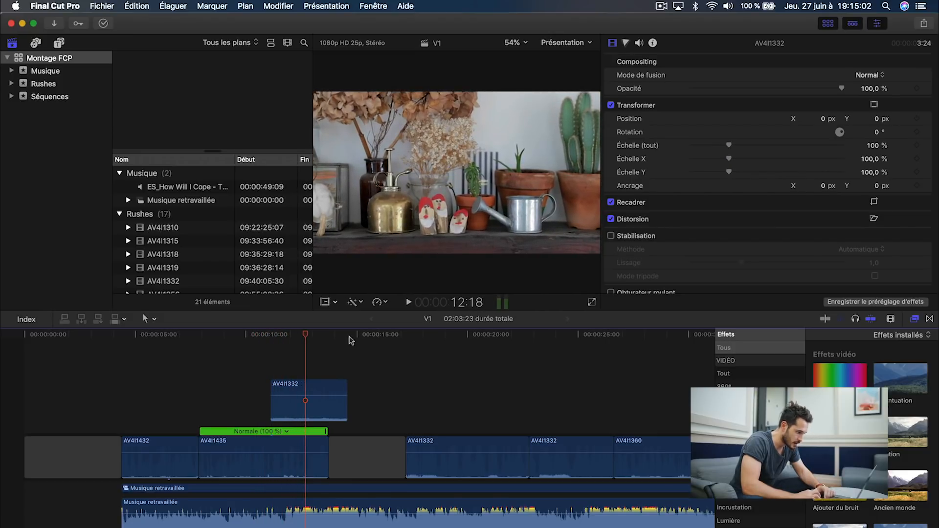
click(233, 338)
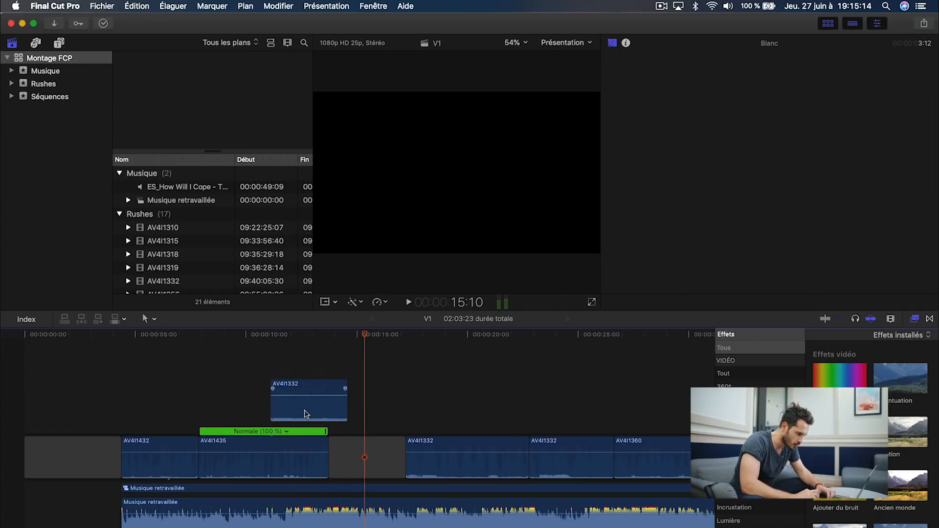
- Lift the next AV4I1332 clip out of the main storyline above the shelf clip, and trim the shelf clip to 1:17 to meet it
click(428, 348)
drag(429, 441, 330, 337)
click(259, 338)
key(space)
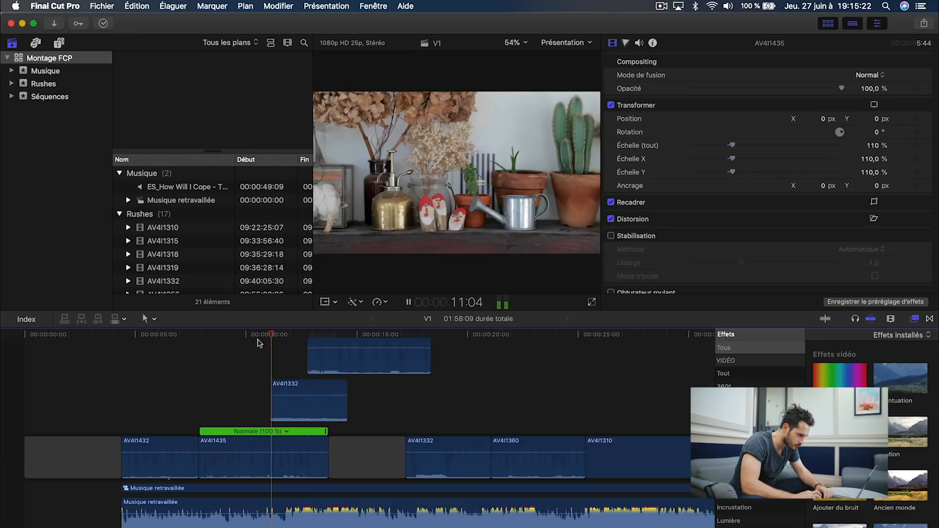
drag(346, 387, 305, 387)
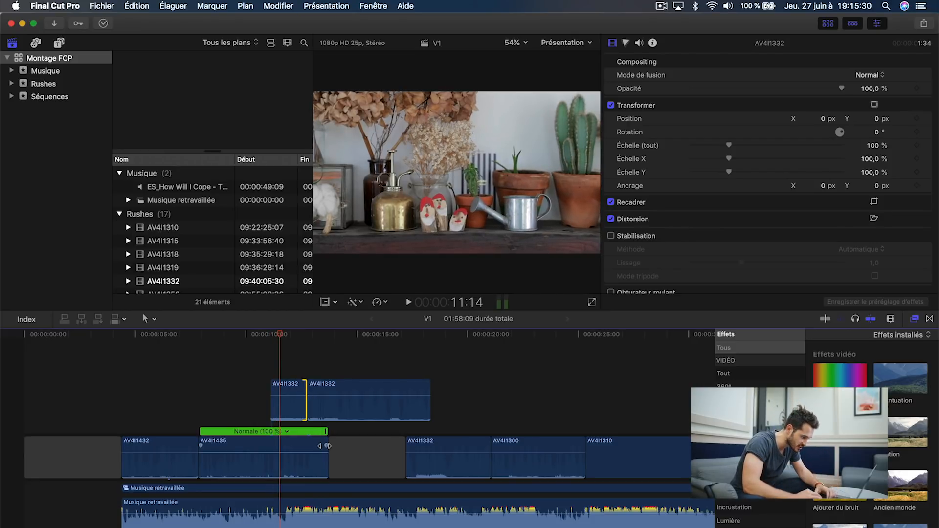
- Trim the end of window clip AV4I1435 to the shelf clip's start, and insert the shelf clip directly after it in the main storyline
drag(324, 464, 268, 465)
drag(292, 403, 293, 457)
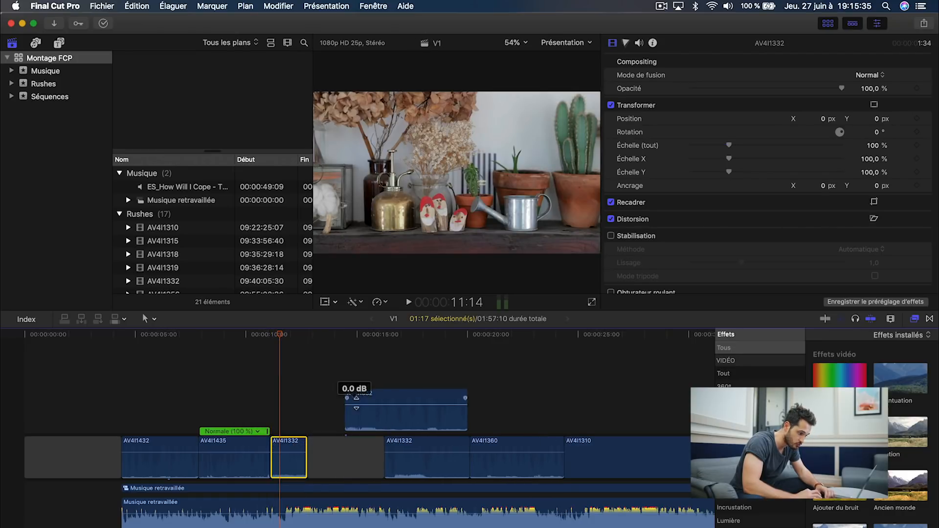
click(227, 336)
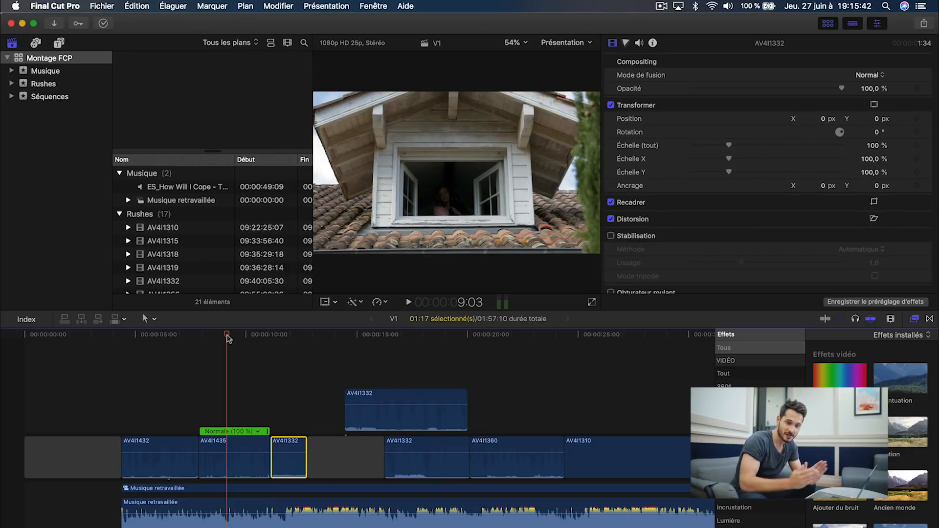
- Move the connected toy sheep clip AV4I1332 back to the end of the shelf clip and play across the cut
click(350, 454)
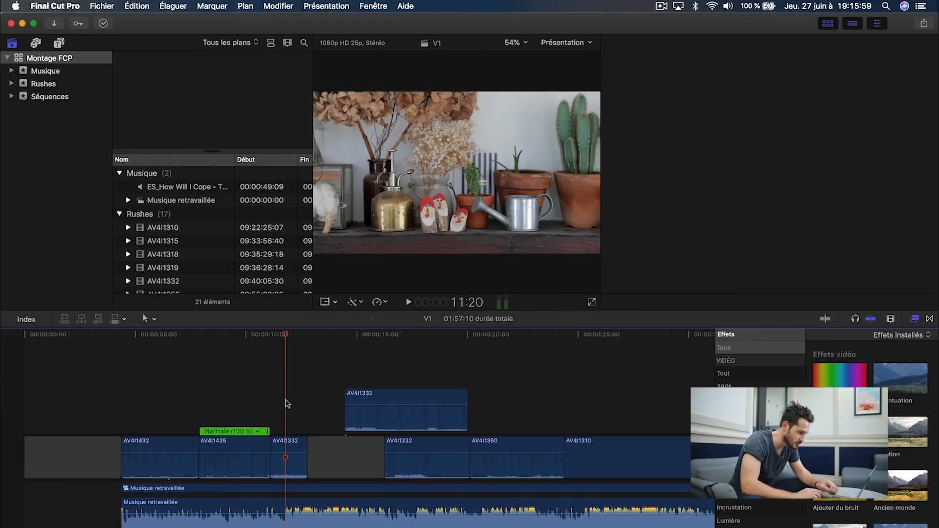
key(super+4)
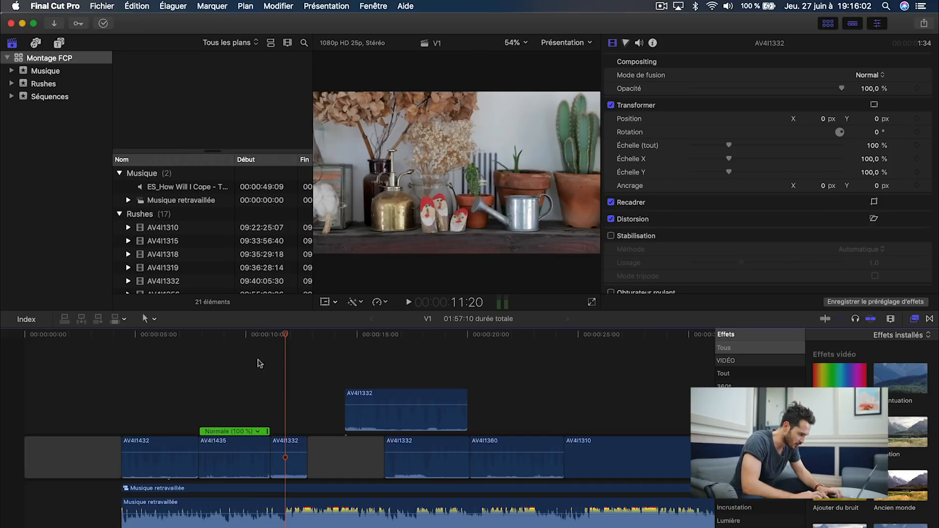
click(249, 337)
key(space)
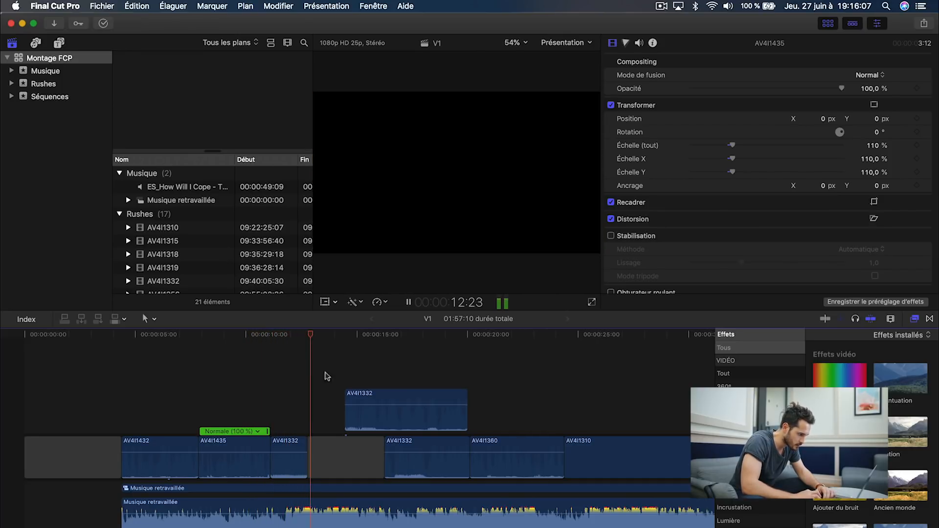
key(space)
drag(381, 398, 344, 399)
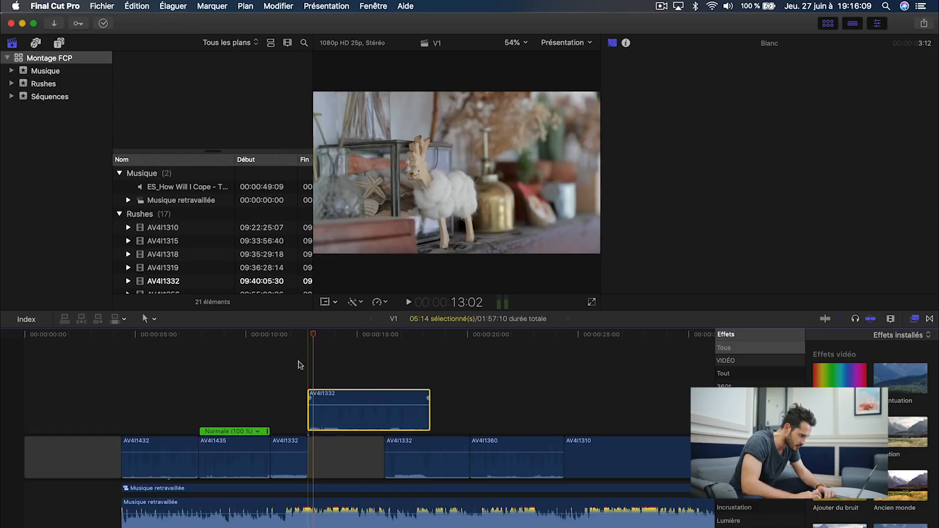
click(269, 336)
key(space)
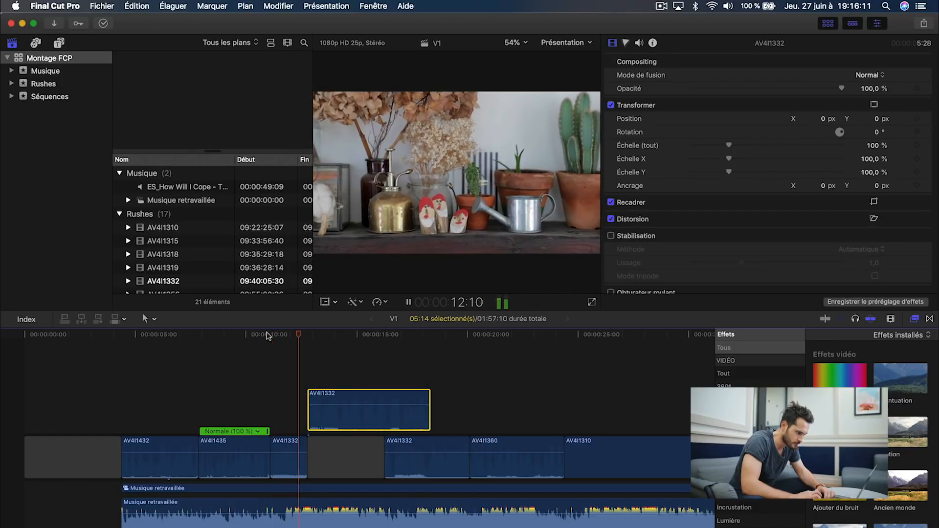
key(space)
- Insert the shortened toy sheep clip after the shelf clip in the main storyline and move the fox clip directly behind it
mouse_move(410, 444)
mouse_down()
mouse_move(380, 443)
mouse_move(409, 442)
mouse_up()
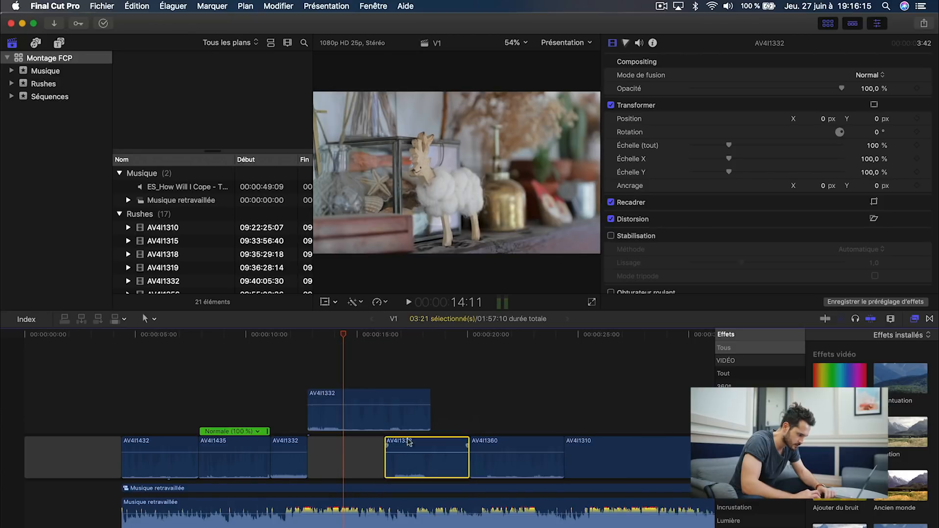
drag(429, 394, 332, 460)
drag(437, 444, 361, 444)
click(301, 335)
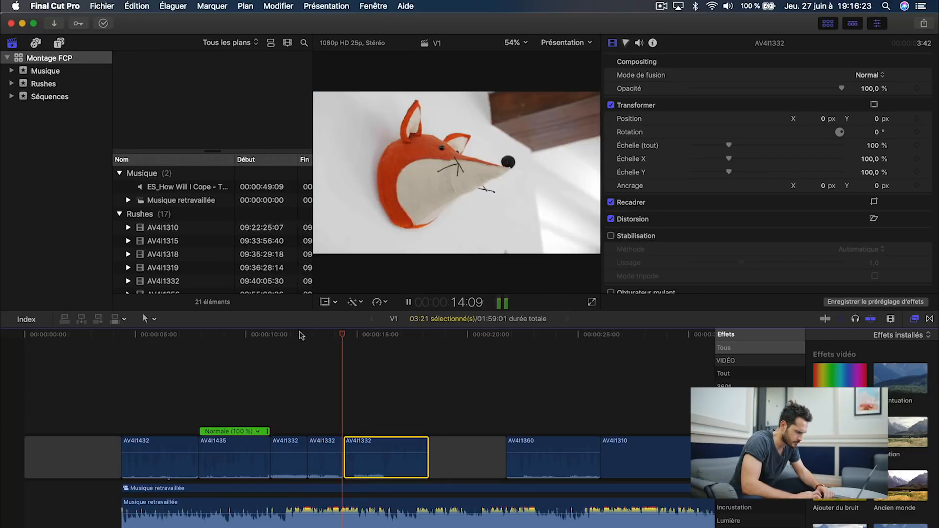
key(space)
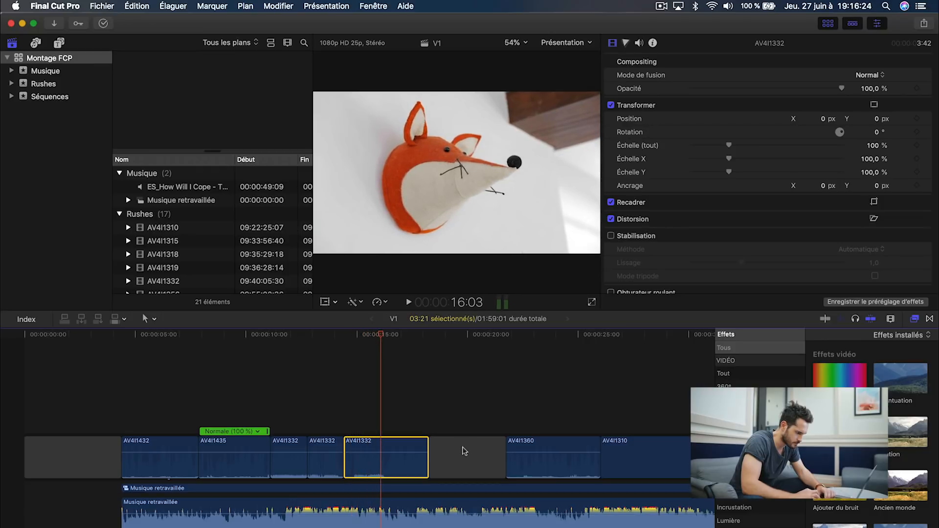
- Delete the gap after the fox clip and trim the end of the fox clip to 16:03
click(464, 450)
key(Delete)
drag(428, 465, 380, 465)
click(241, 335)
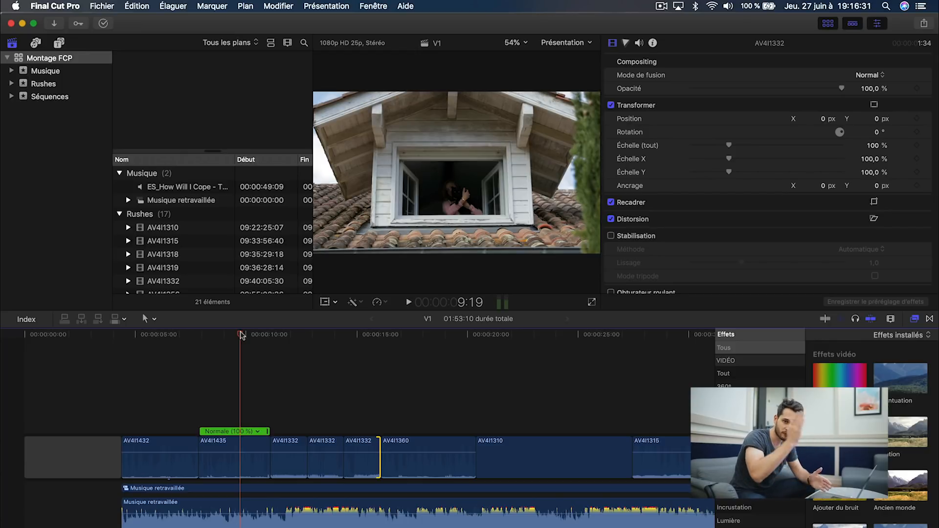
- Play back the edit and shorten the plant shelf and toy sheep clips to under one second each
click(118, 334)
key(space)
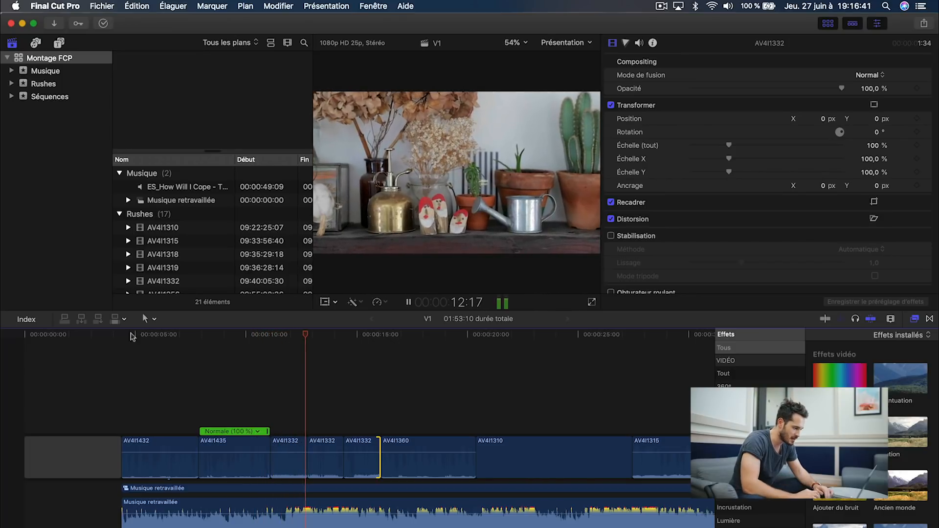
click(262, 338)
key(space)
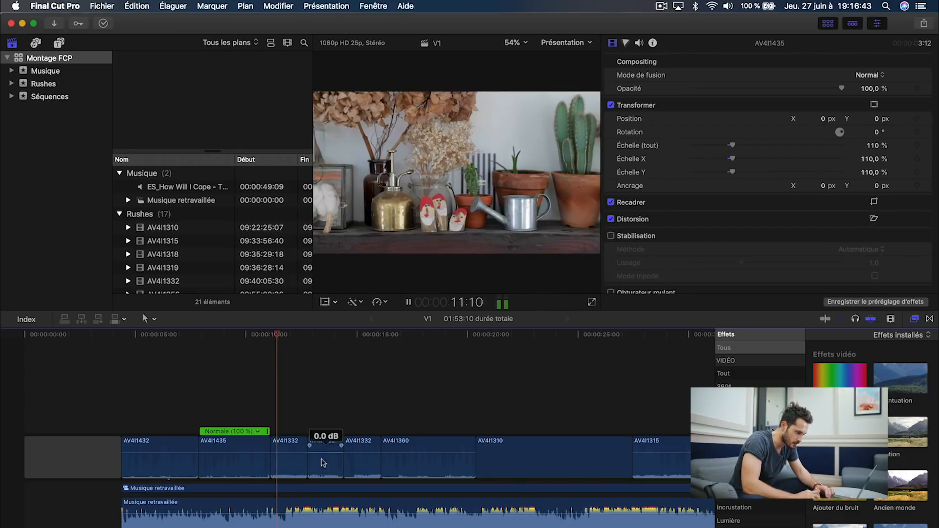
drag(306, 467, 286, 467)
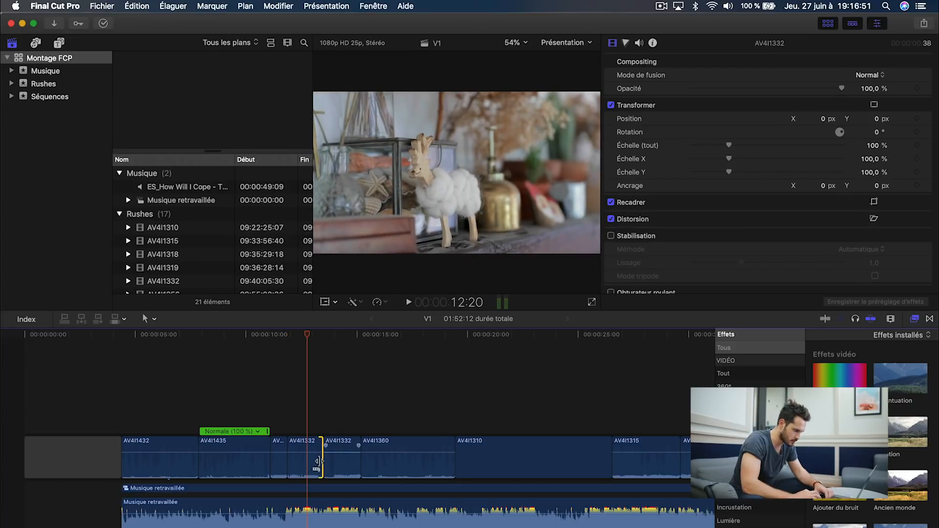
drag(318, 462, 304, 463)
- Trim the end of the living room clip AV4I1360 to 17:24 and replay the sequence from the window shot
click(252, 337)
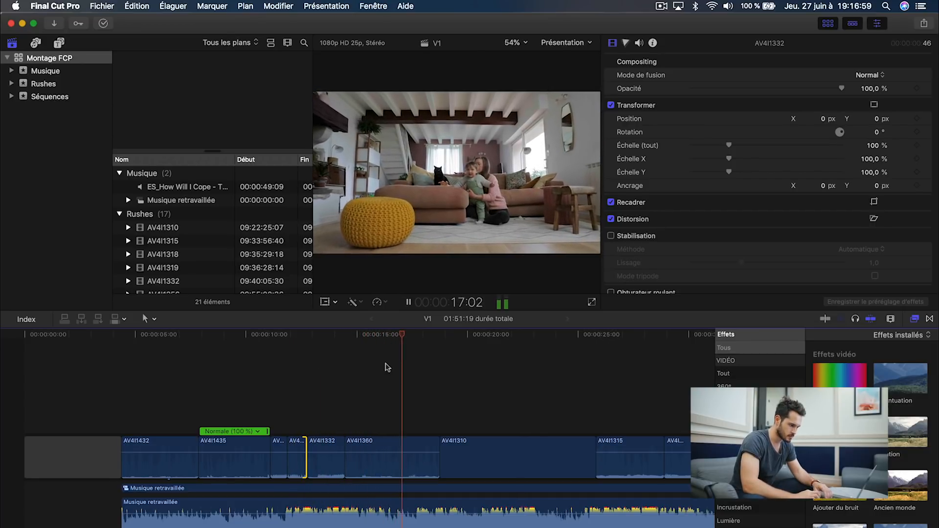
key(space)
drag(436, 462, 419, 462)
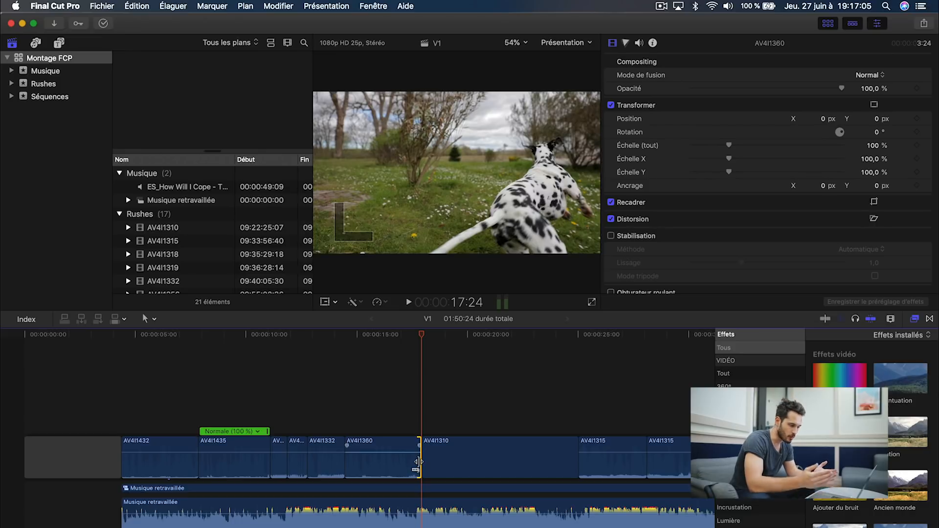
click(262, 334)
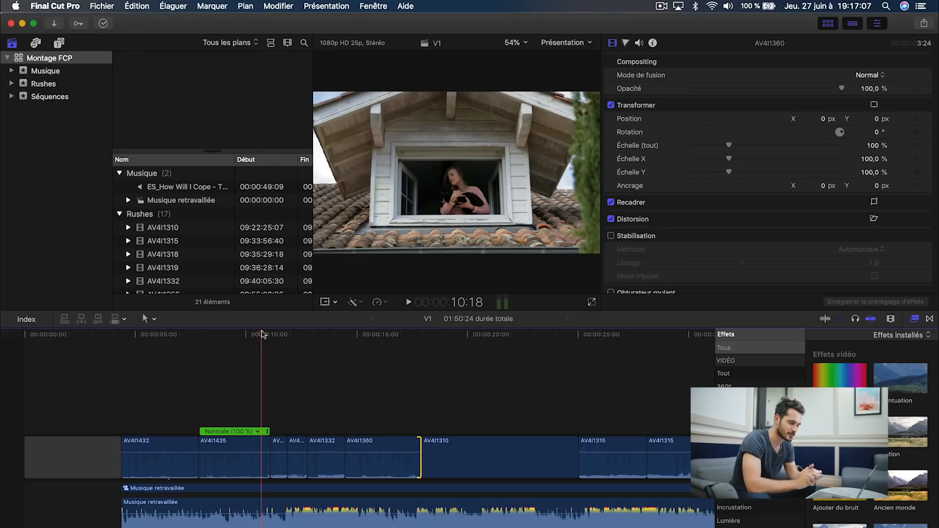
key(space)
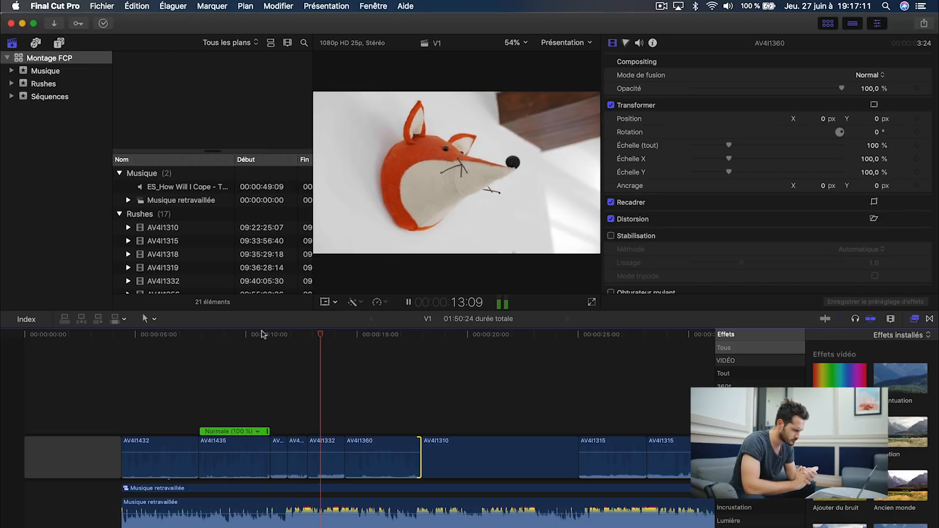
- Trim the end of the dog clip AV4I1310 to a duration of 6:18 and return the playhead to 16:18
key(super+minus)
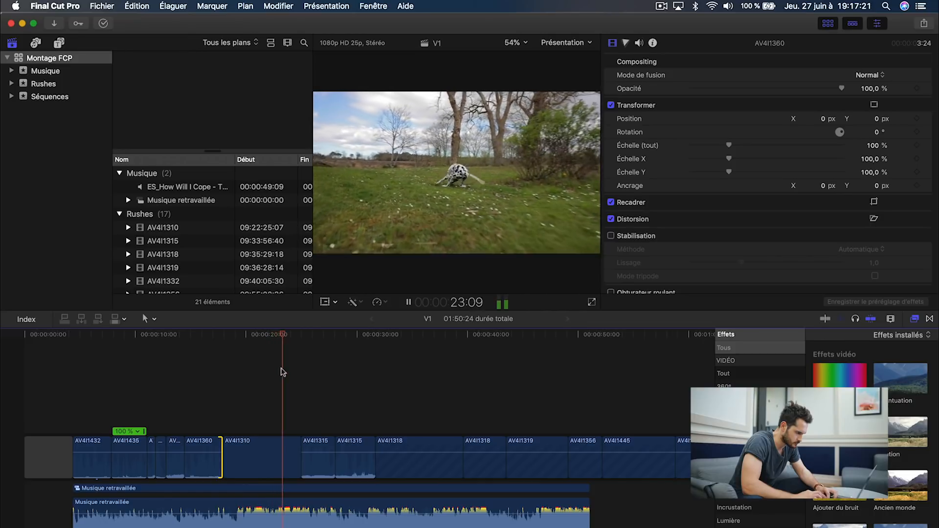
key(space)
drag(300, 464, 296, 466)
mouse_move(205, 338)
mouse_down()
mouse_move(229, 339)
mouse_move(211, 339)
mouse_up()
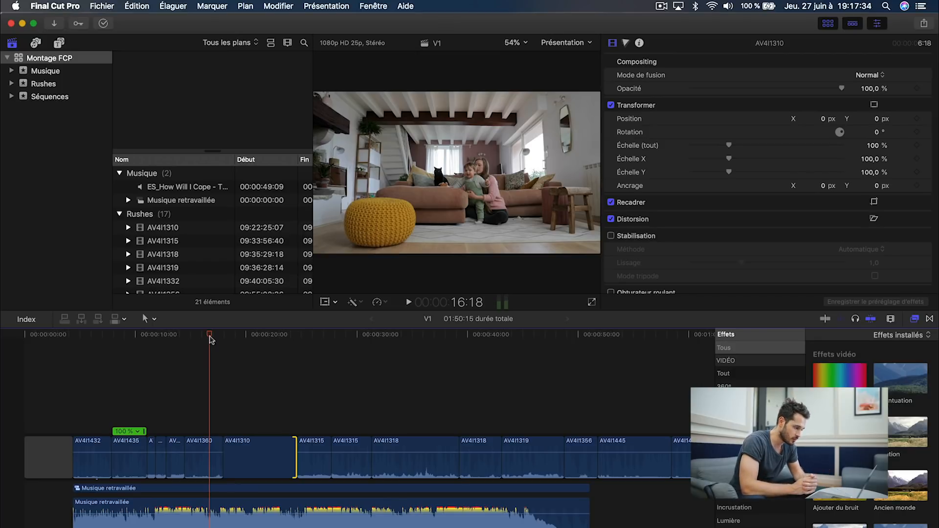
- Play back the sequence from 16:18 through the opening of the dog clip AV4I1310
key(super+equal)
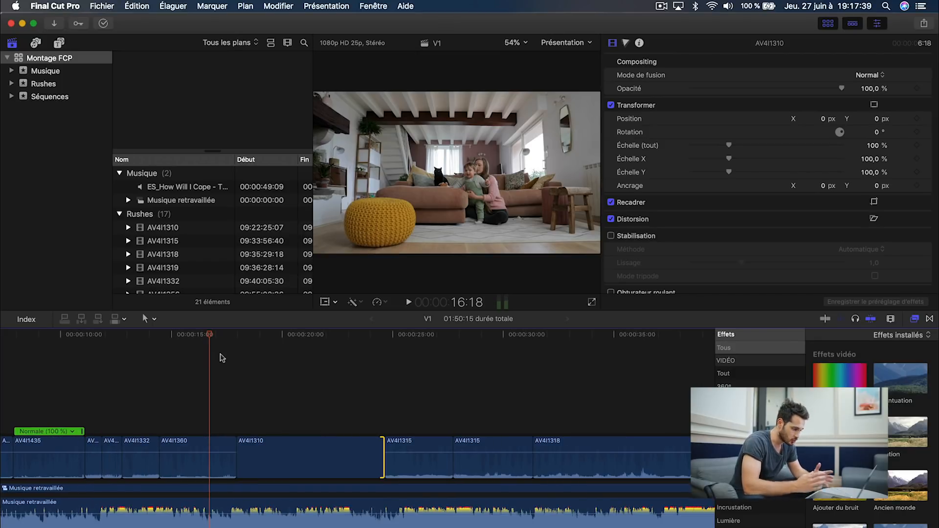
key(space)
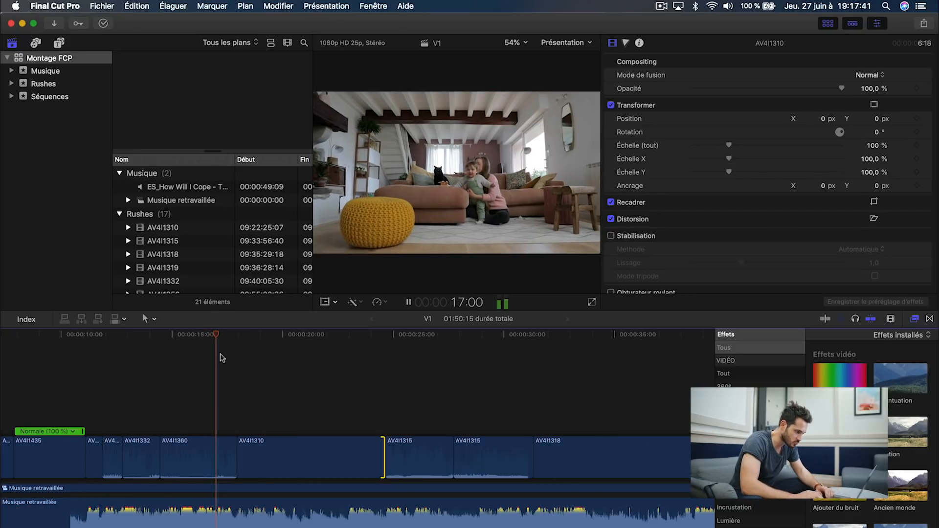
key(space)
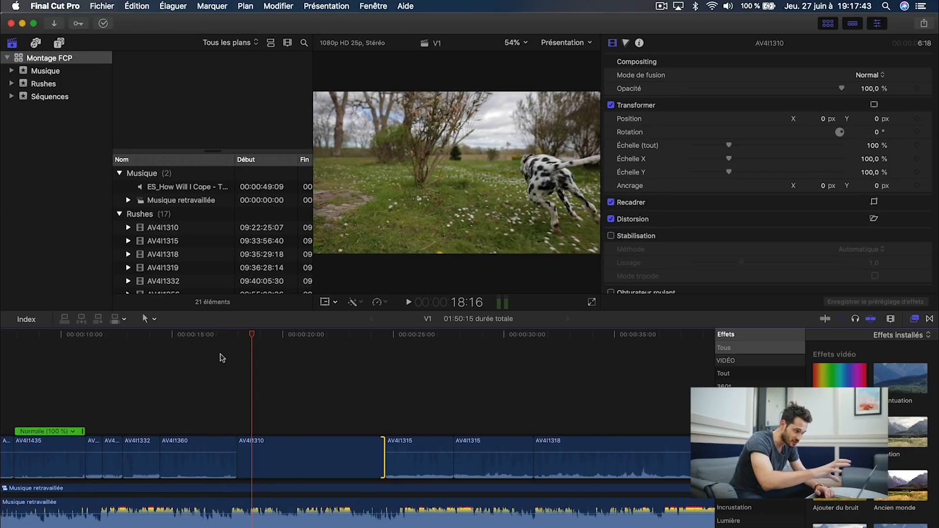
key(space)
key(space)
- Split the dog clip AV4I1310 into three speed segments with speed cuts at 19:20 and 22:15
drag(224, 335, 278, 348)
click(288, 435)
click(311, 469)
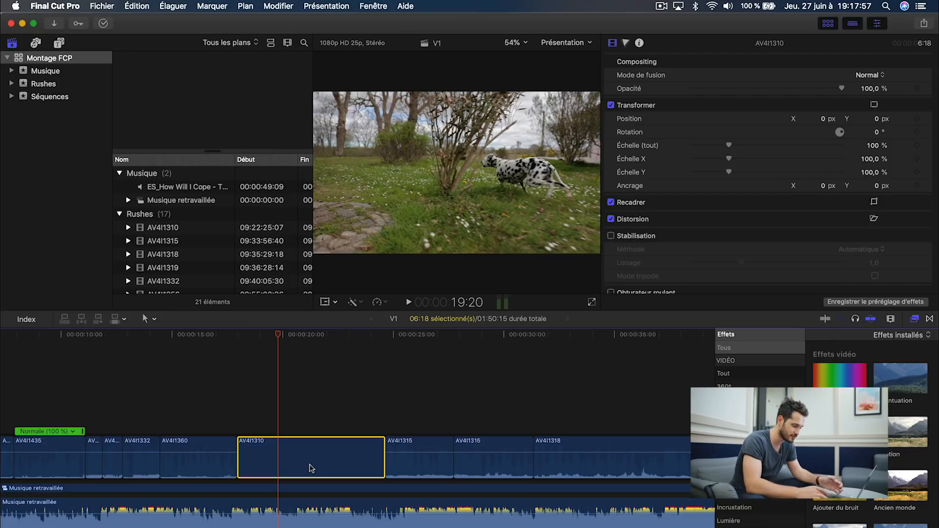
key(ctrl+v)
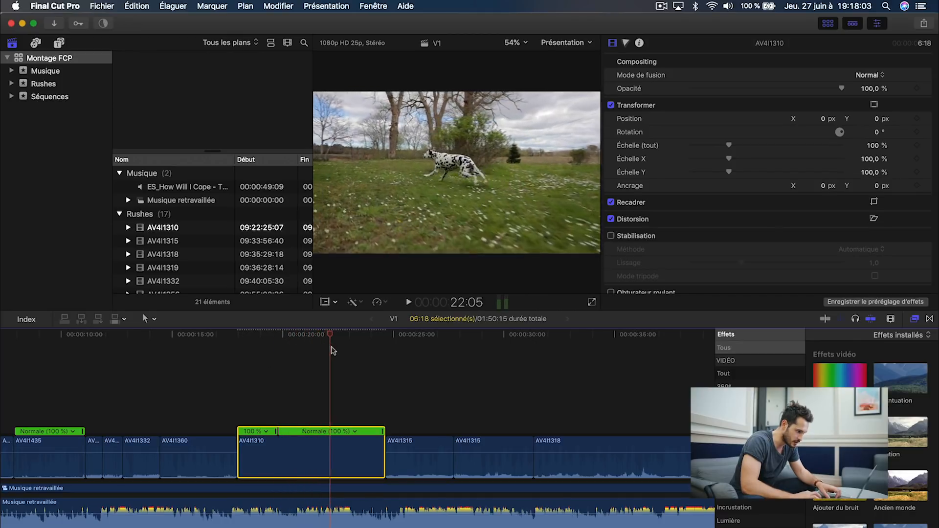
key(shift+b)
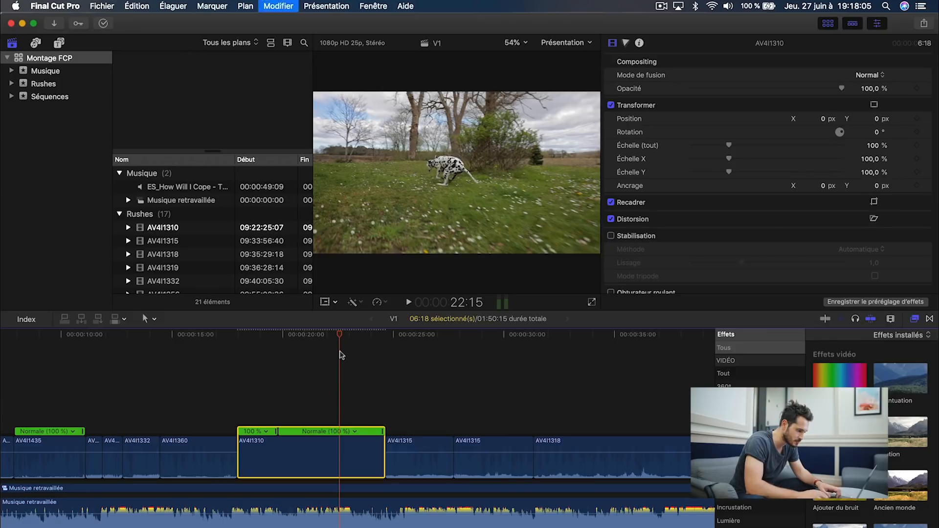
- Scrub through the dog clip AV4I1310 and set its middle speed segment to Rapide 2x
click(255, 336)
drag(254, 335, 359, 340)
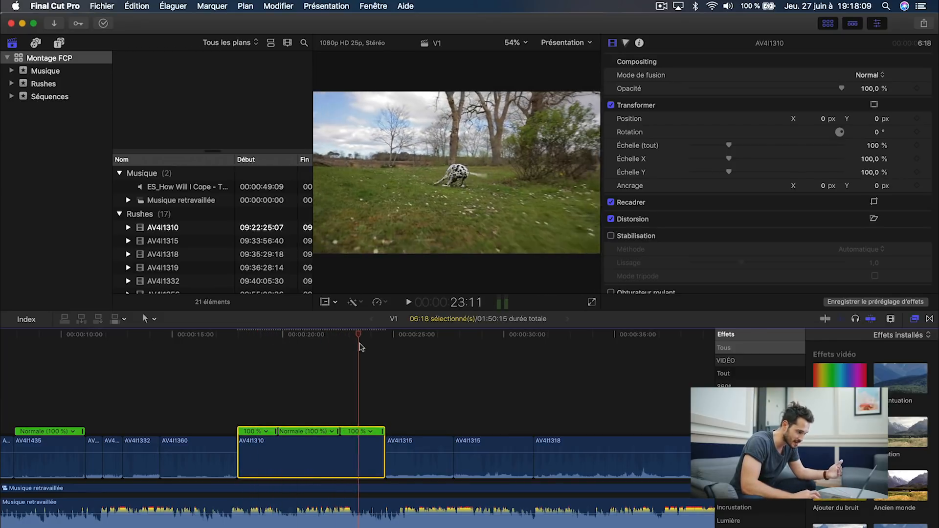
click(333, 433)
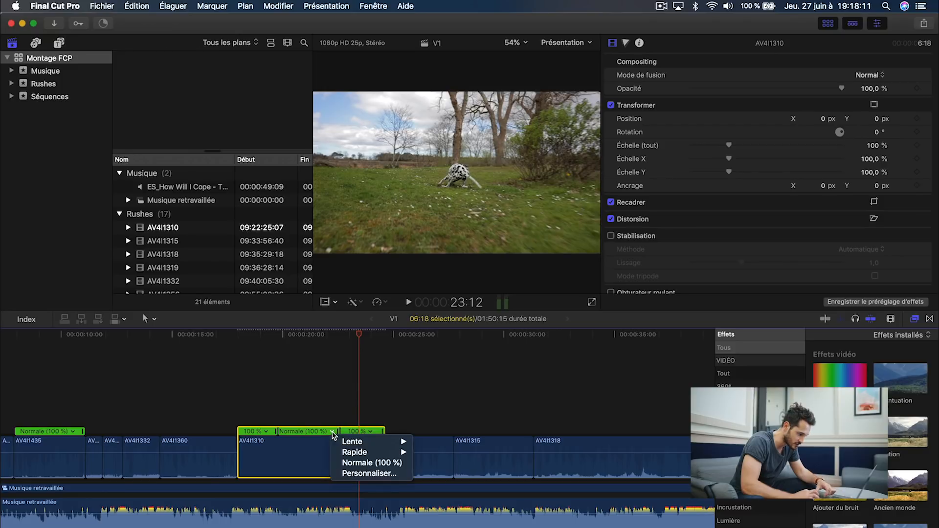
mouse_move(354, 454)
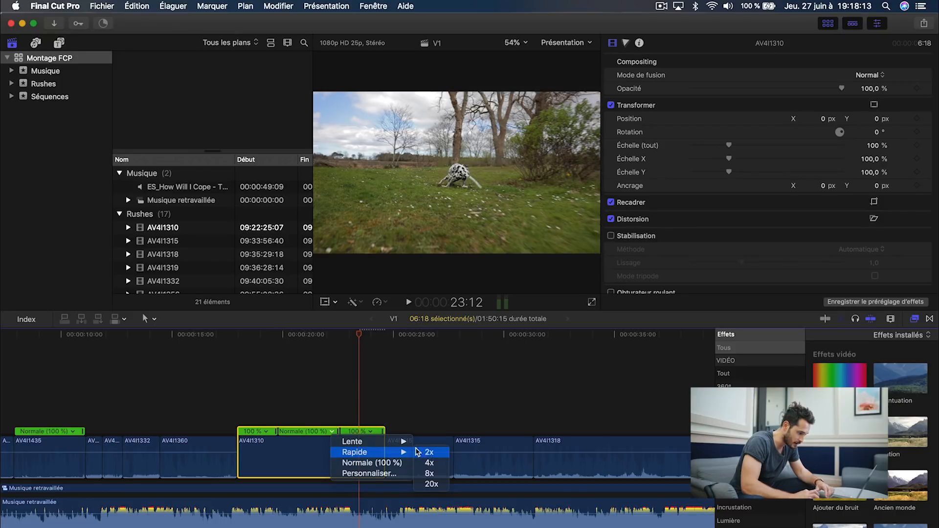
click(428, 452)
- Play back the retimed dog clip from 17:24 and trim its end to a duration of 5:06
click(236, 336)
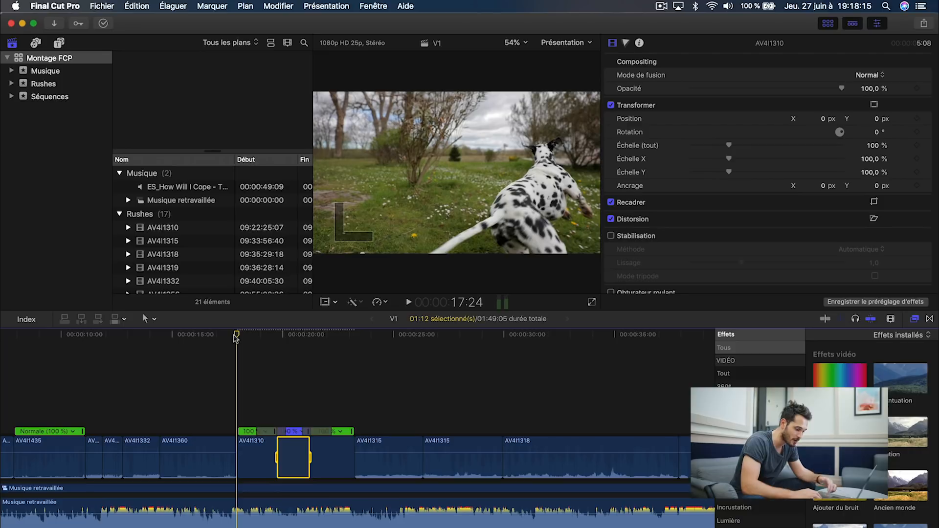
key(space)
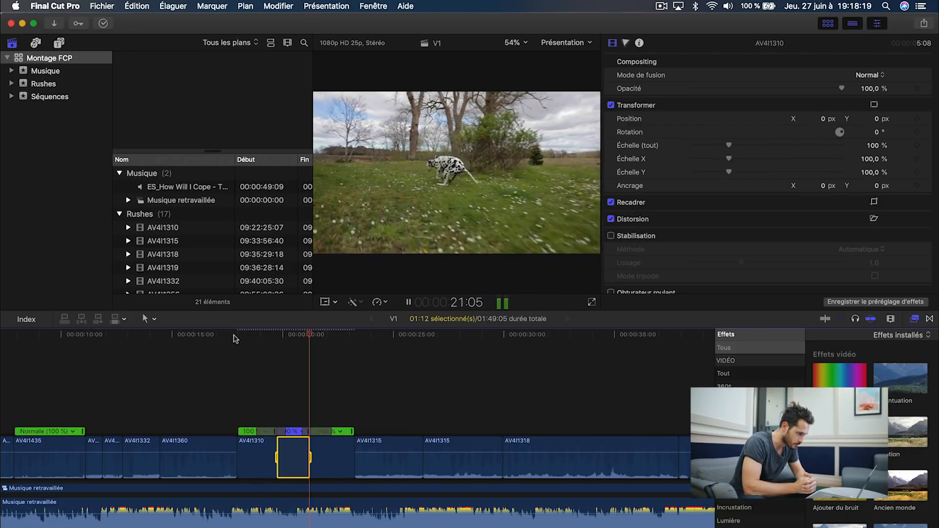
key(space)
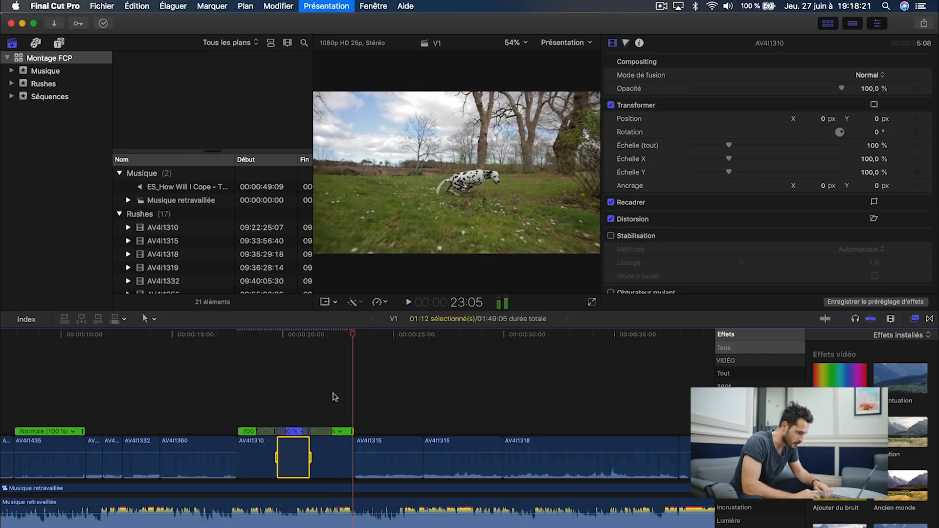
drag(350, 459, 347, 458)
click(341, 336)
key(space)
key(space)
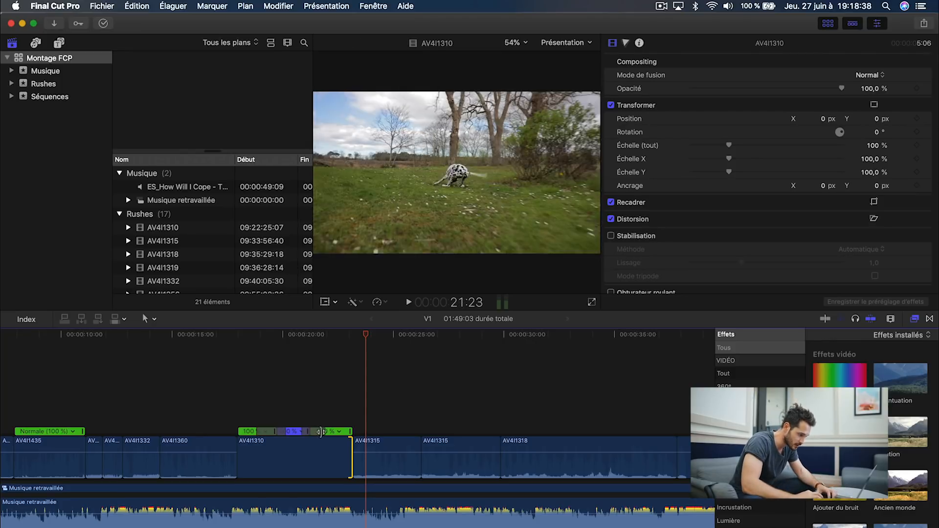
- Shorten the first speed transition of the dog clip AV4I1310 by moving its start slightly later
click(269, 334)
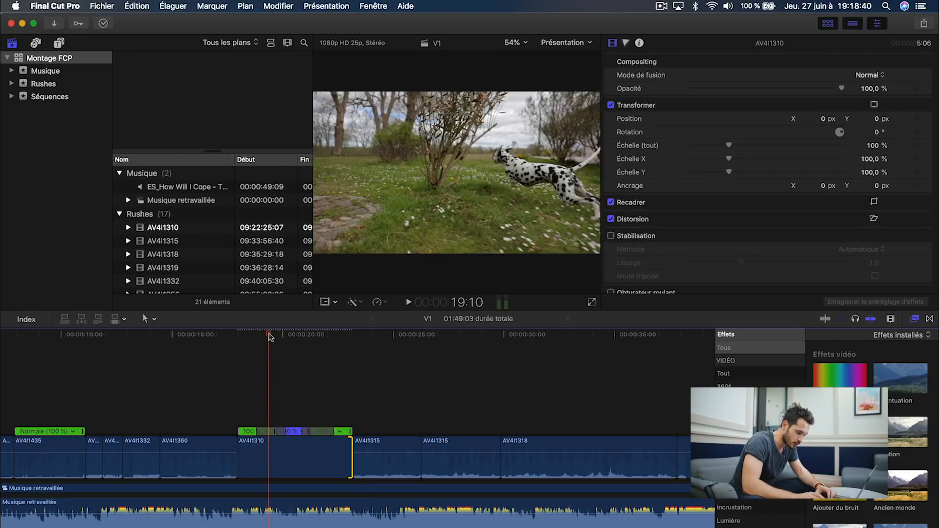
key(super+equal)
key(super+equal)
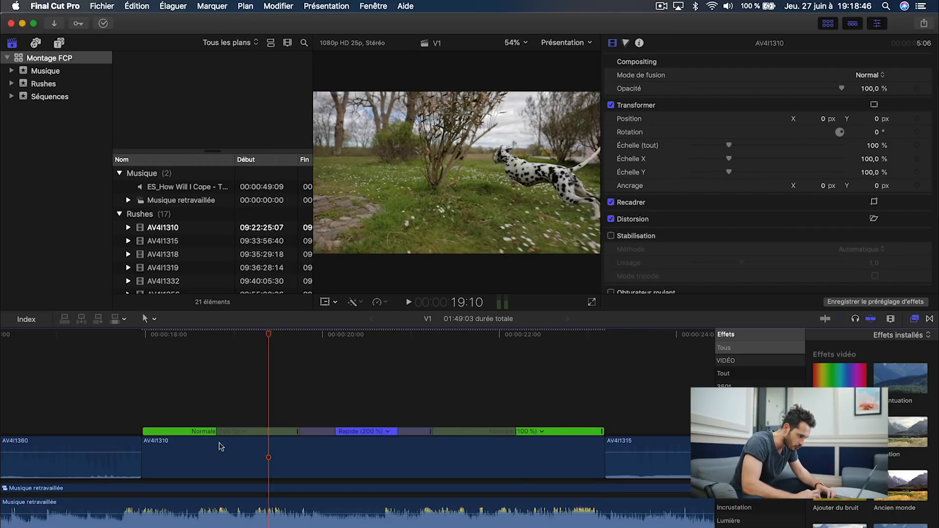
drag(218, 434, 230, 435)
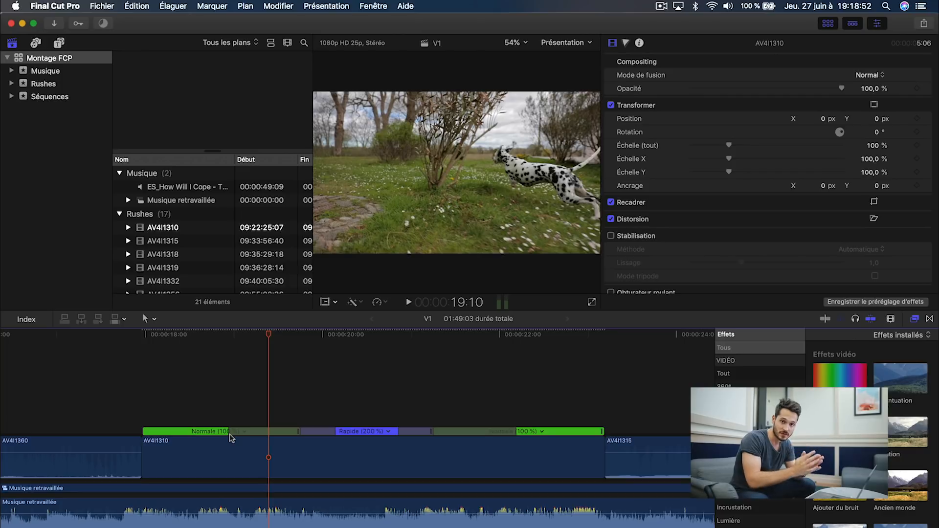
- Replay the sequence from 17:16 and trim the end of the dog clip AV4I1310 to a duration of 5:00
click(113, 335)
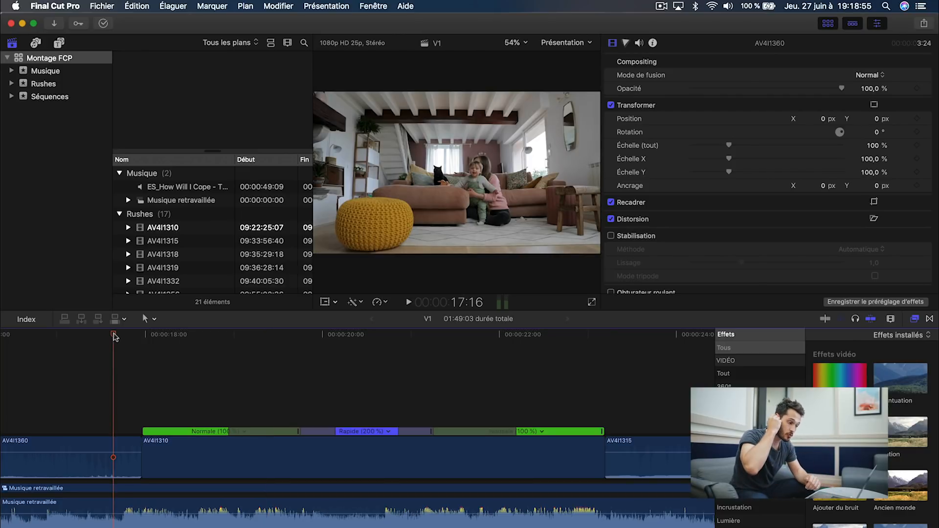
key(super+minus)
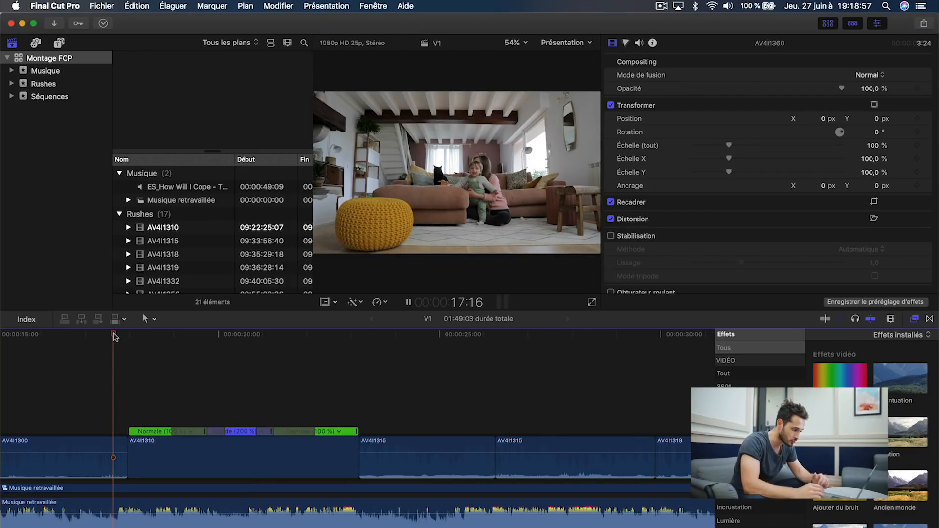
key(space)
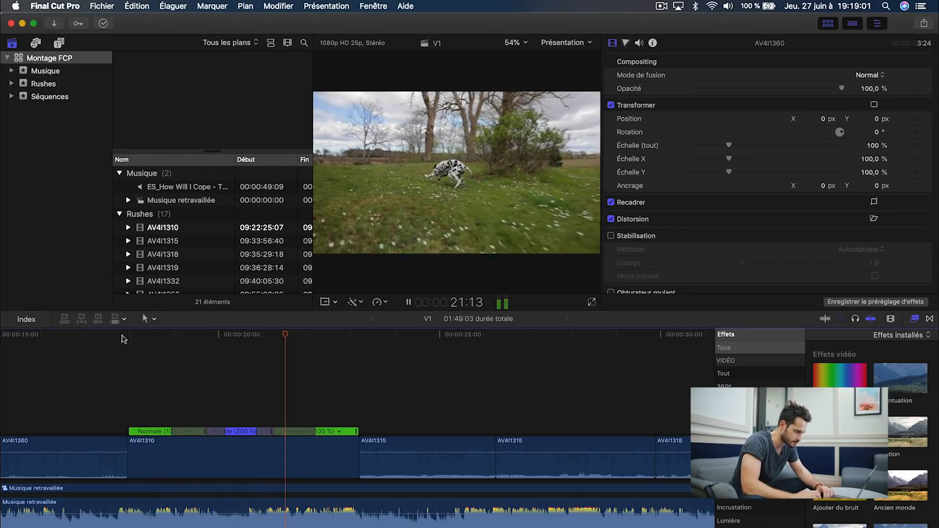
key(space)
drag(359, 455, 345, 455)
- Play back the clips that follow the dog clip and return the playhead to 22:24
key(space)
key(super+minus)
key(super+minus)
key(super+minus)
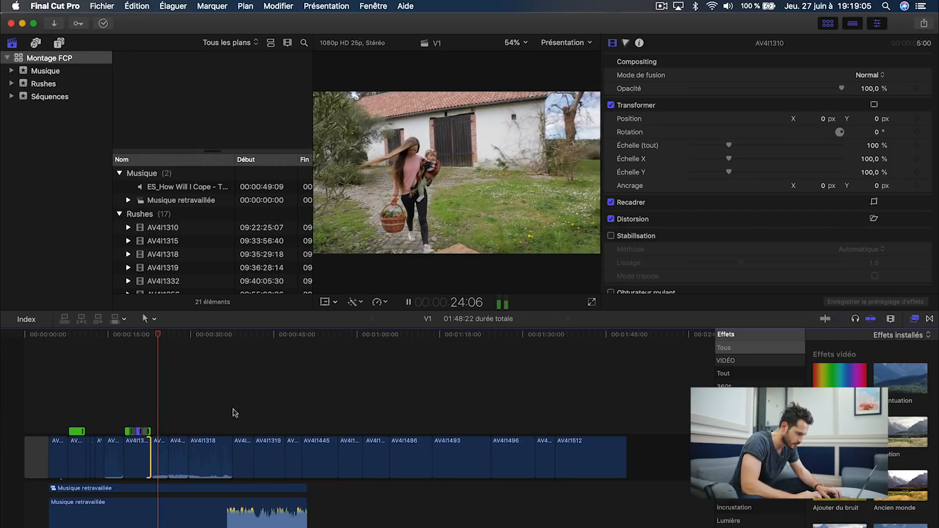
click(168, 336)
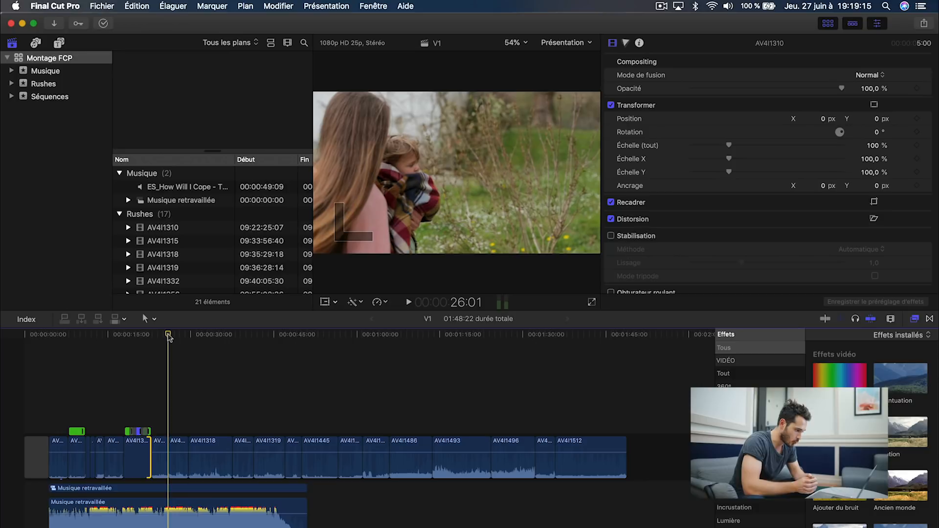
click(155, 334)
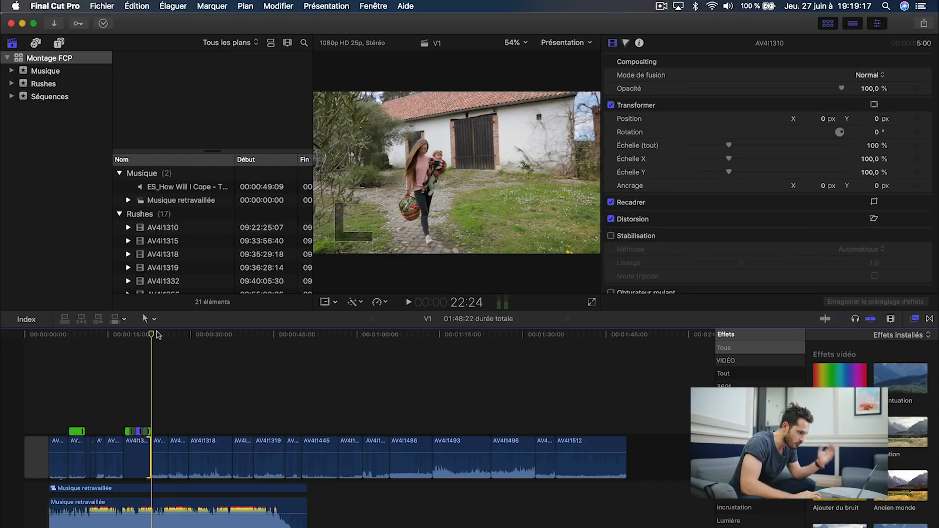
- Turn off snapping and trim and rearrange the remaining clips so the picture ends at 45:07
click(871, 322)
drag(153, 335, 250, 367)
drag(270, 404, 160, 447)
click(147, 335)
drag(155, 337, 370, 374)
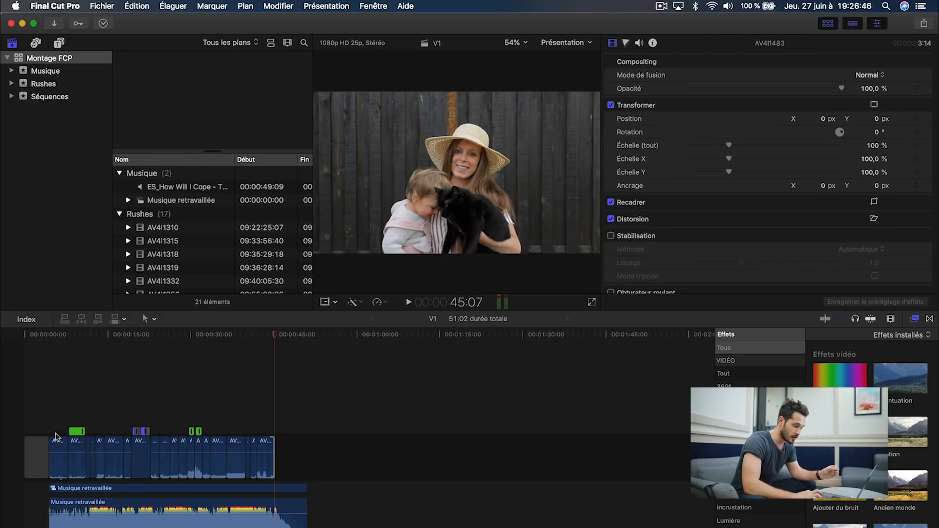
- Disable the Musique retravaillée clip and play back the sequence up to the sea shots to hear the clips' own sound
click(235, 504)
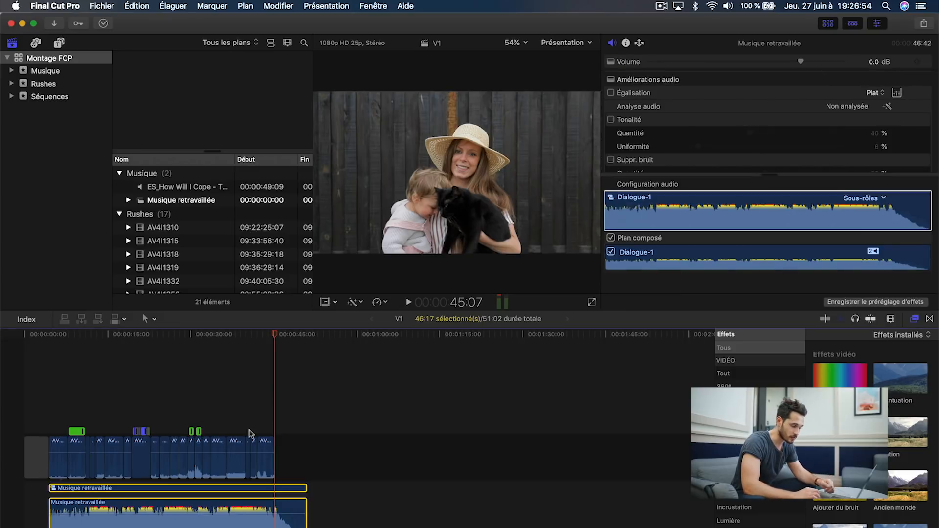
key(super+plus)
scroll(225, 496, left, 5)
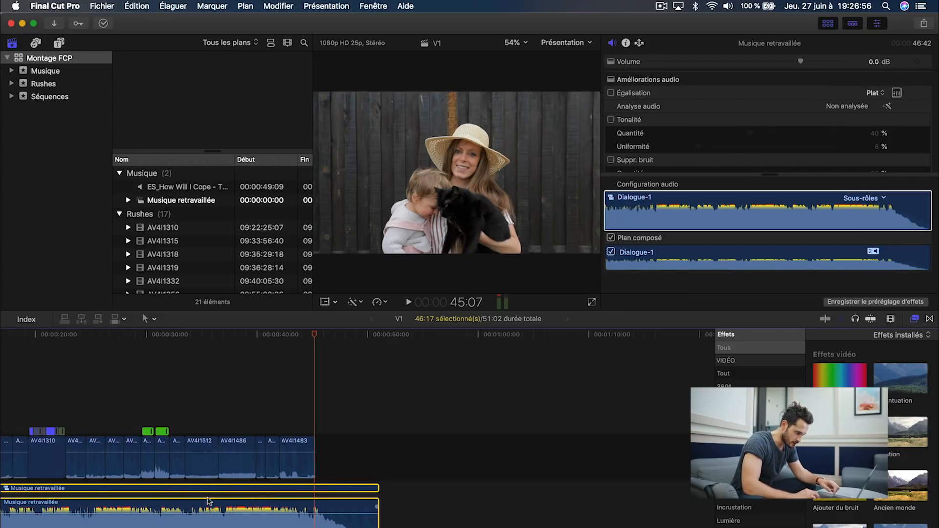
scroll(209, 502, left, 3)
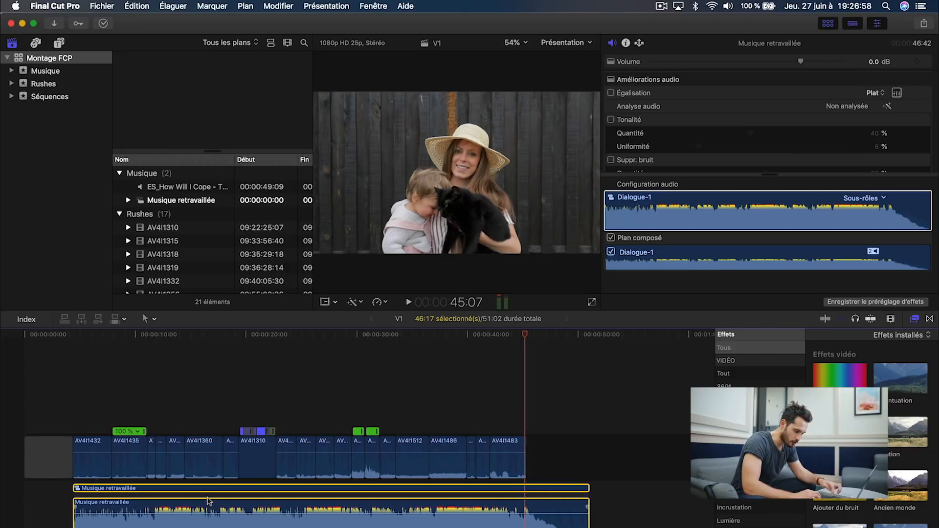
key(v)
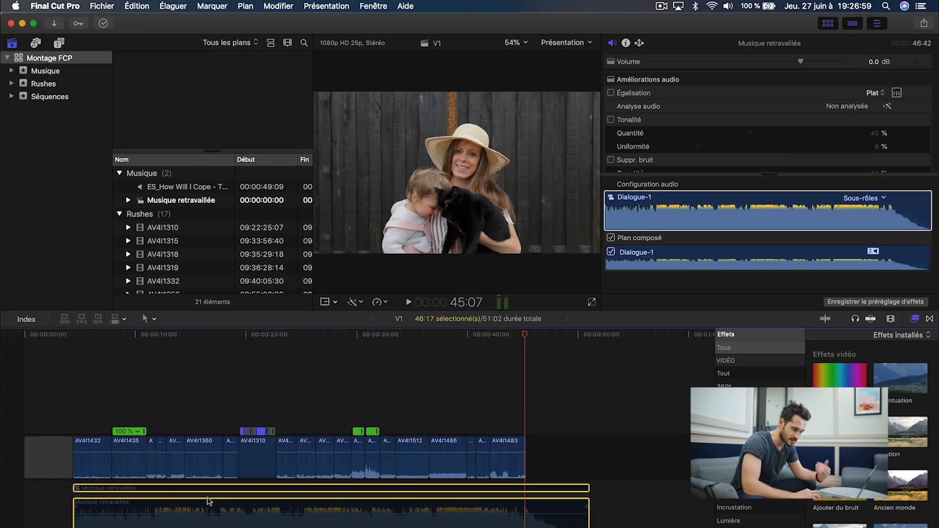
click(335, 338)
key(space)
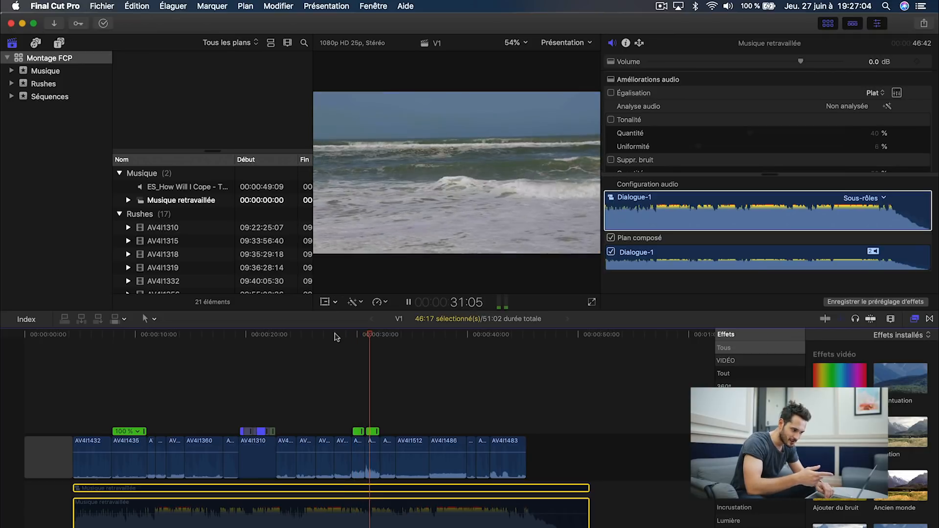
key(space)
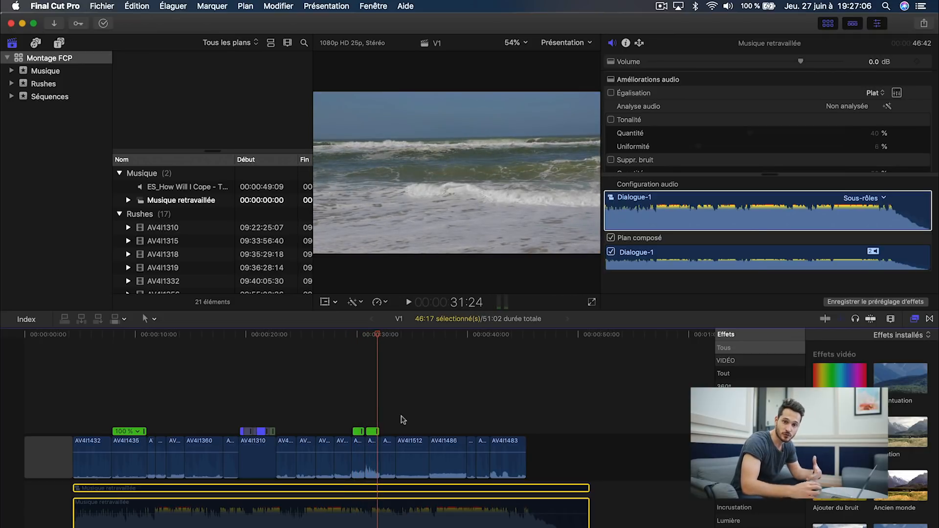
- Select all video clips from AV4I1432 to AV4I1483 and turn off their Dialogue-1 audio
drag(586, 421, 72, 476)
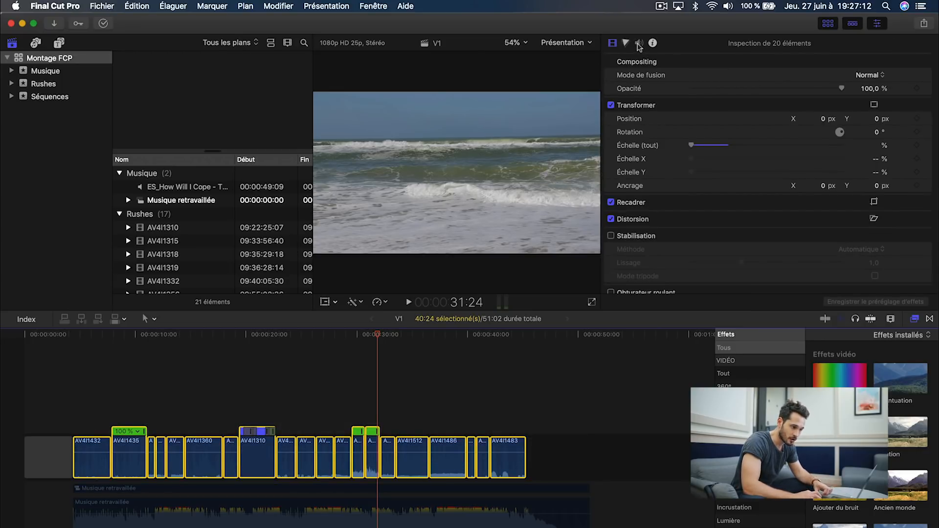
click(639, 44)
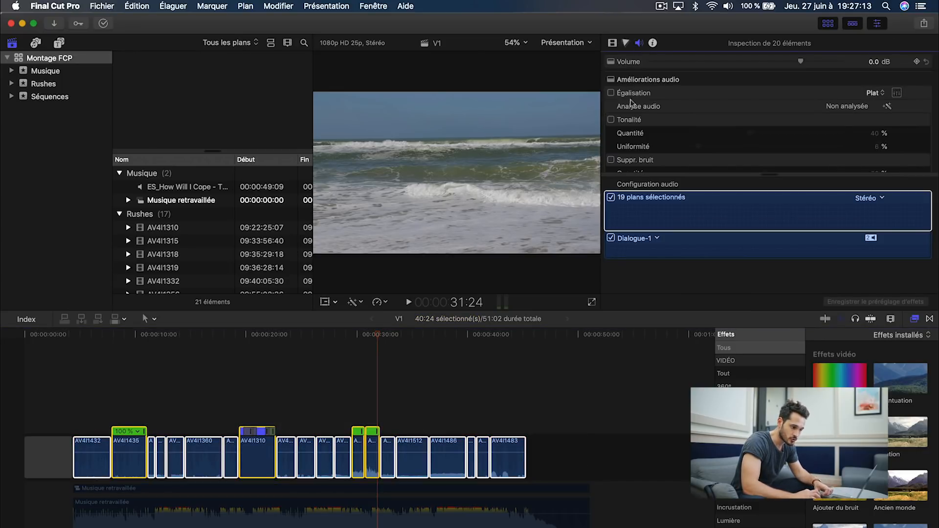
click(611, 239)
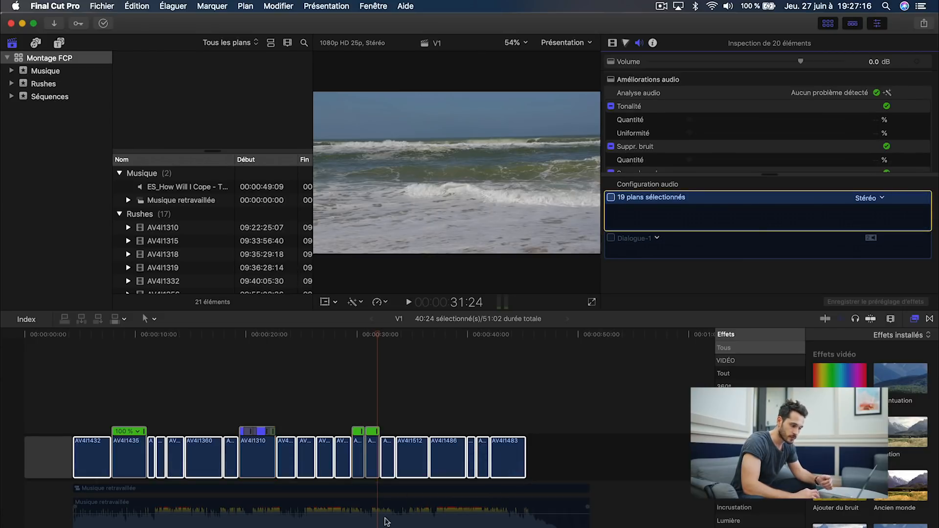
- Re-enable the Musique retravaillée clip and play back the whole edit from just before the first clip
click(489, 515)
key(v)
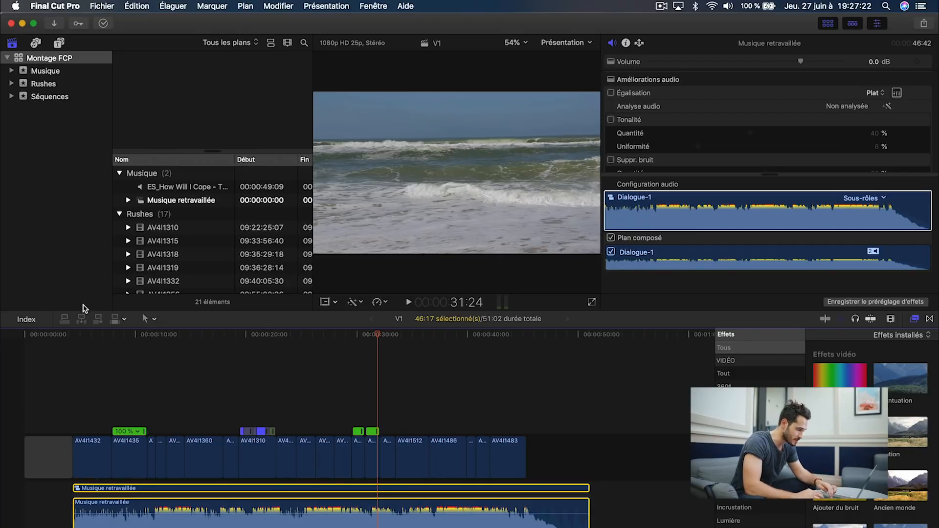
click(64, 340)
key(space)
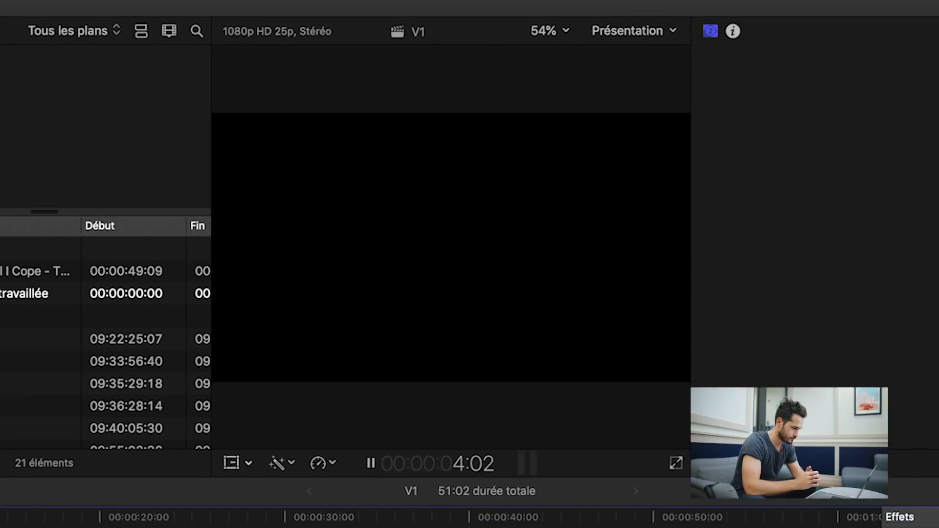
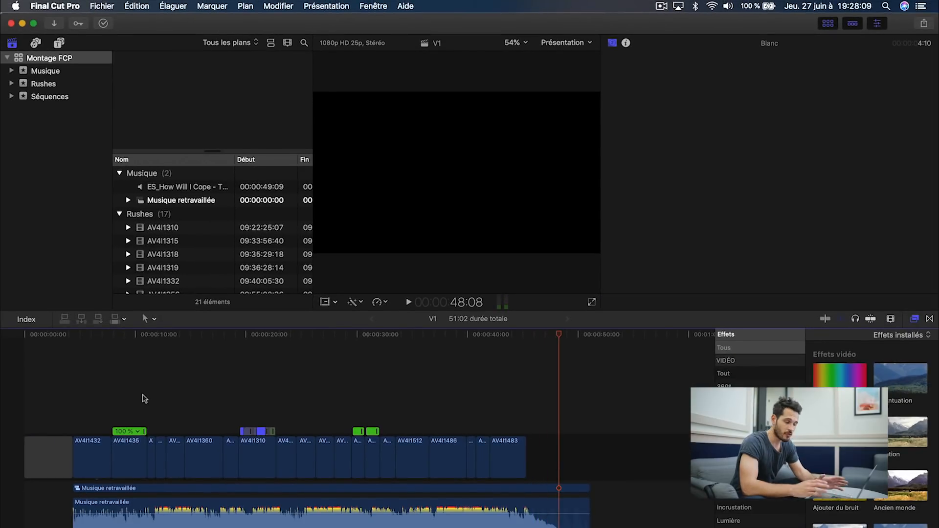
- Stop playback, switch to Finder and open the 04 EFFETS SONORES folder
key(space)
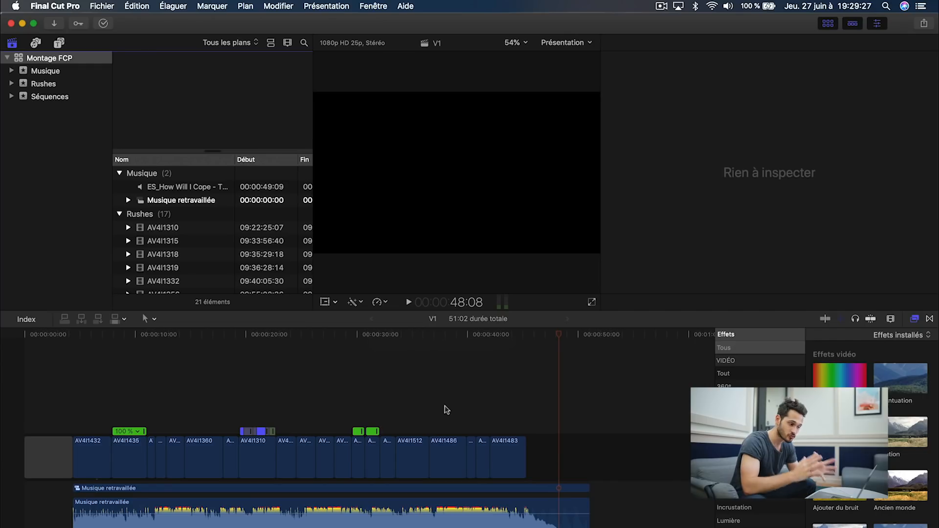
key(ctrl+Up)
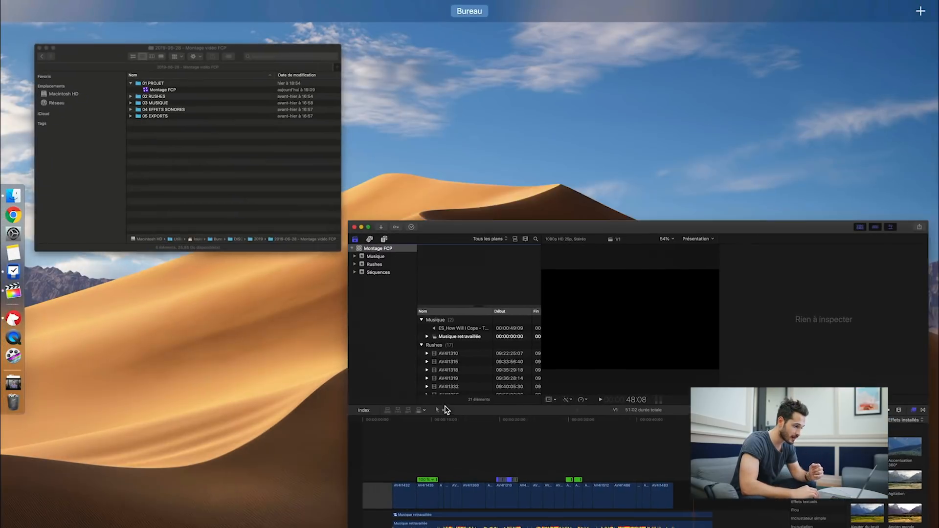
click(252, 168)
double_click(317, 200)
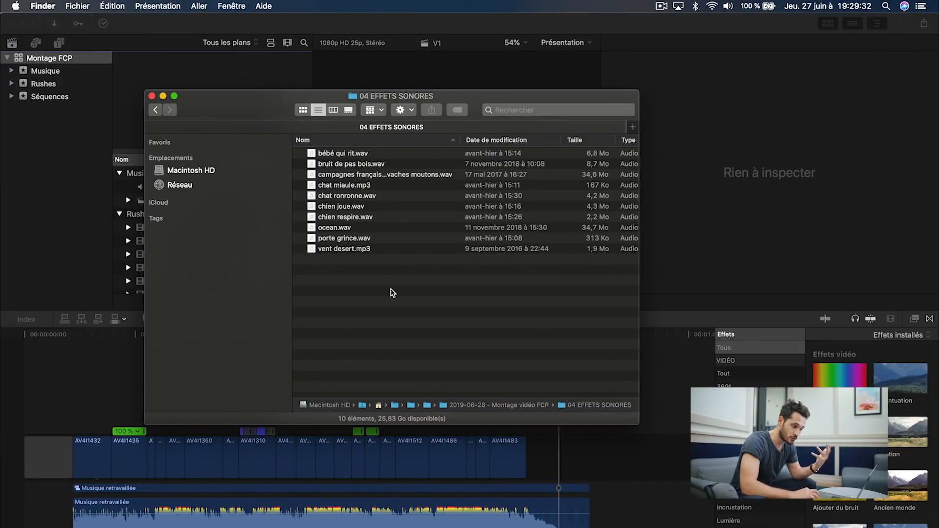
- Preview the sound effects bébé qui rit.wav and bruit de pas bois.wav
click(362, 155)
key(space)
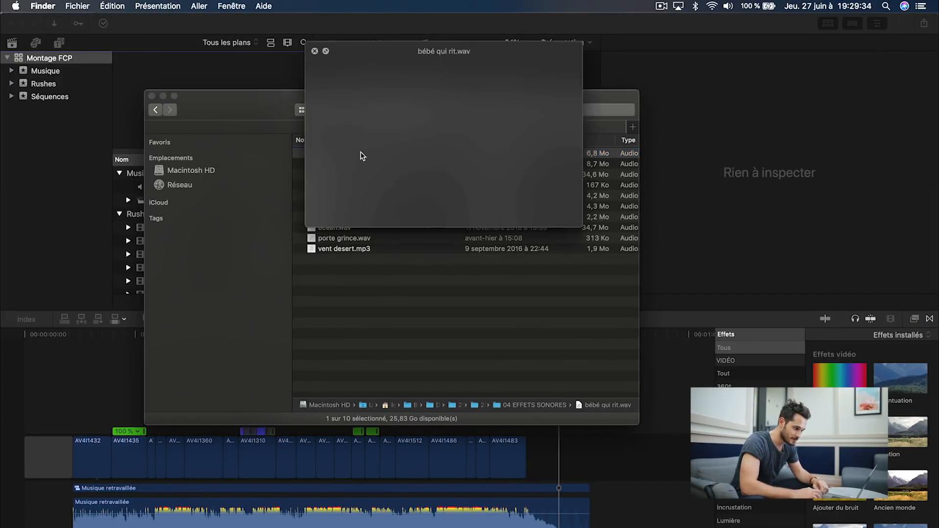
drag(391, 53, 464, 245)
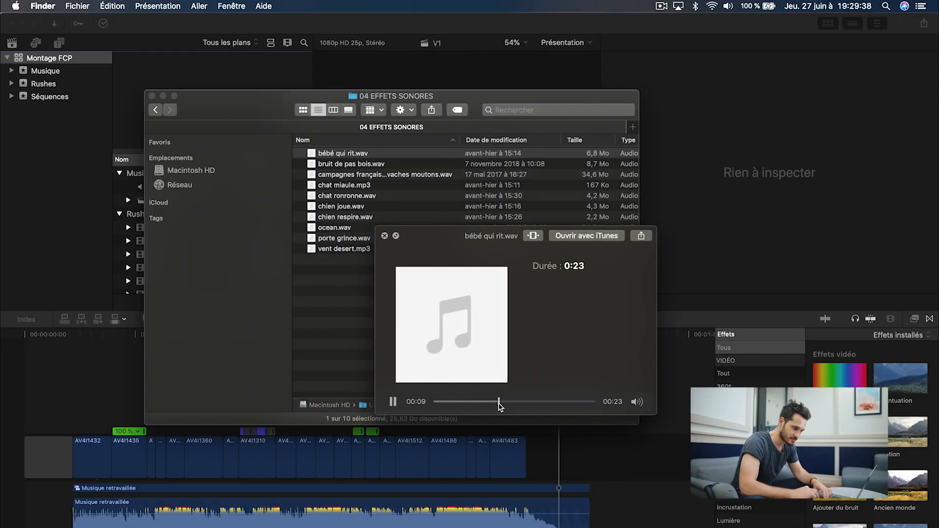
key(space)
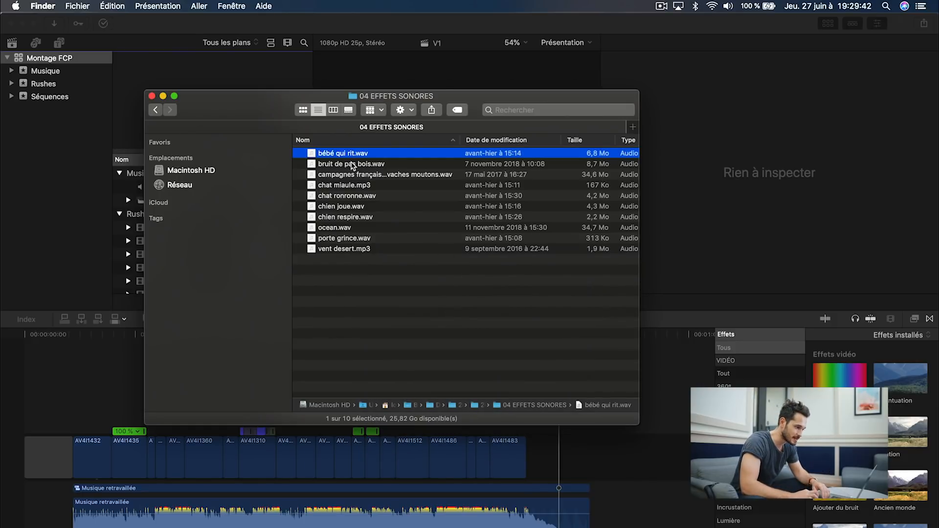
click(352, 165)
key(space)
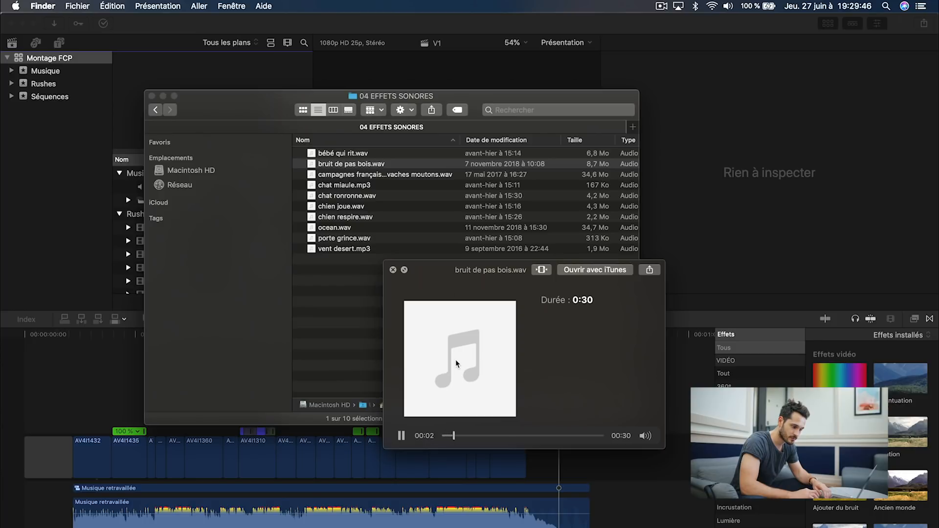
- Switch to Final Cut Pro, skim the V1 sequence to 27:02, and return to the 04 EFFETS SONORES folder in Finder
click(621, 470)
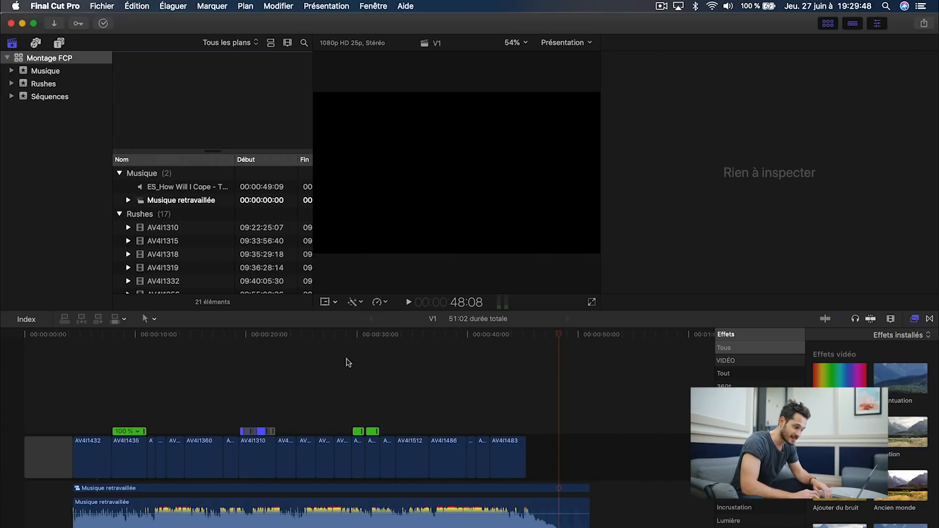
drag(247, 333, 325, 366)
key(ctrl+Up)
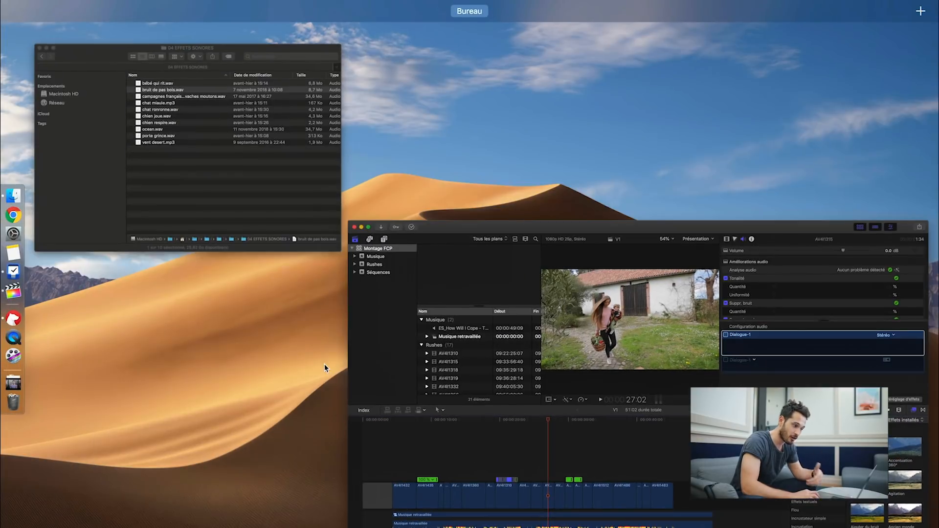
click(299, 223)
click(390, 307)
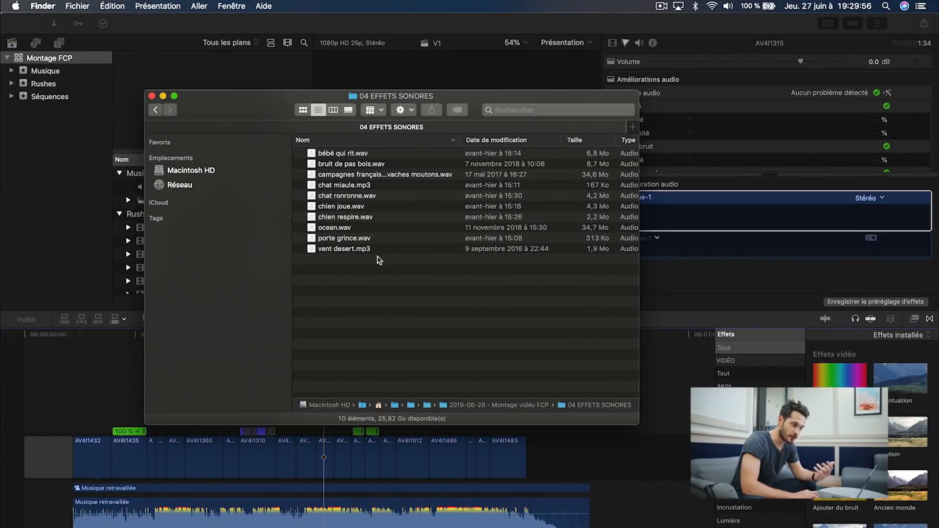
- Preview the countryside sound with cows and sheep, chat miaule.mp3 and chat ronronne.wav
key(c)
key(space)
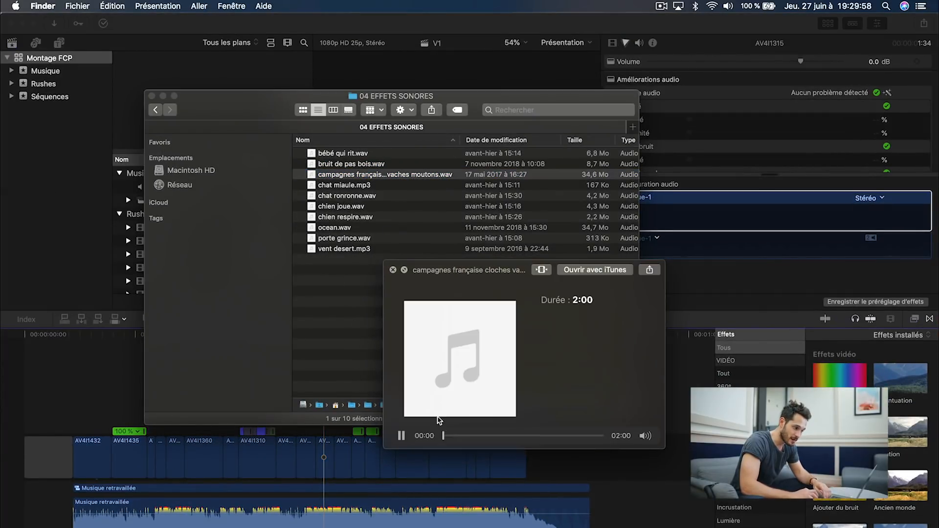
drag(475, 440, 475, 440)
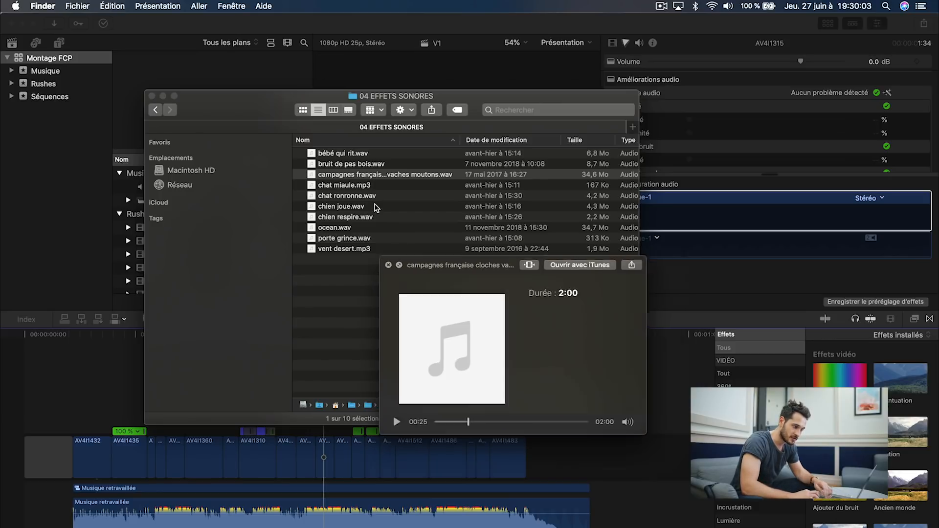
click(359, 189)
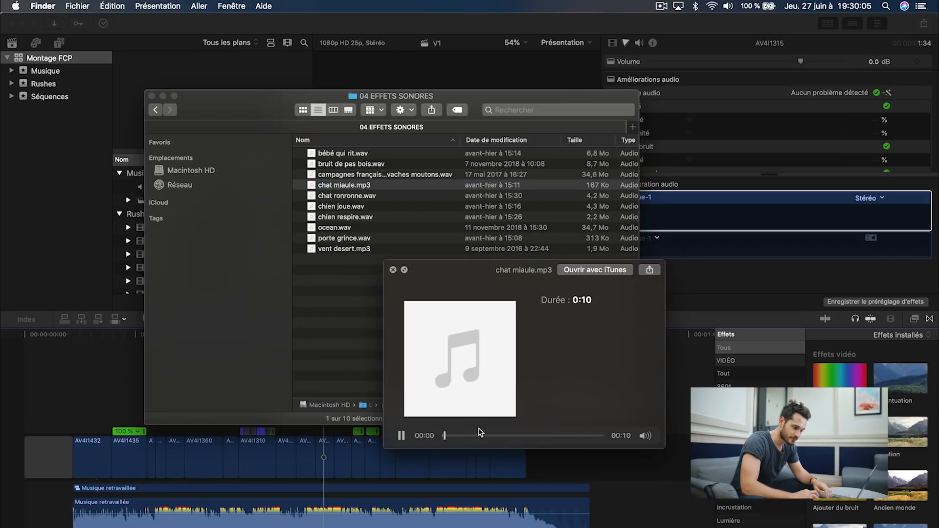
click(375, 197)
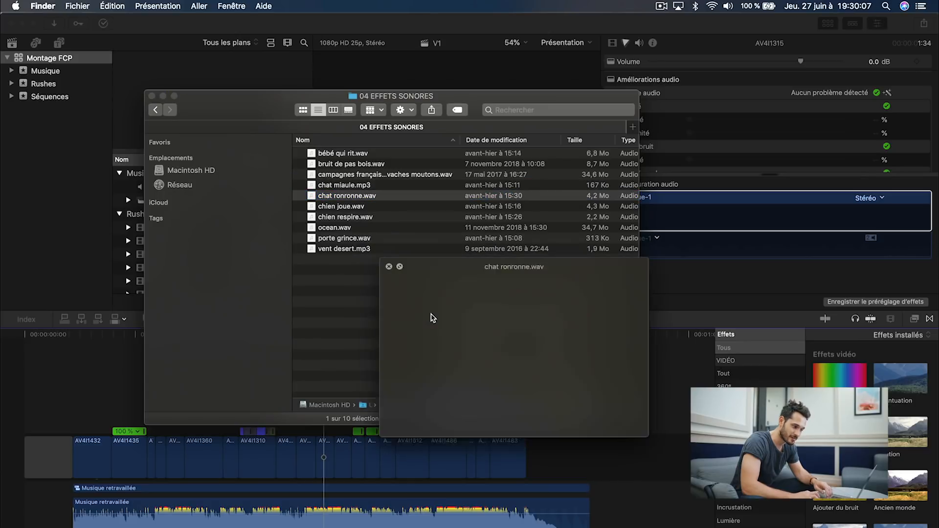
click(392, 269)
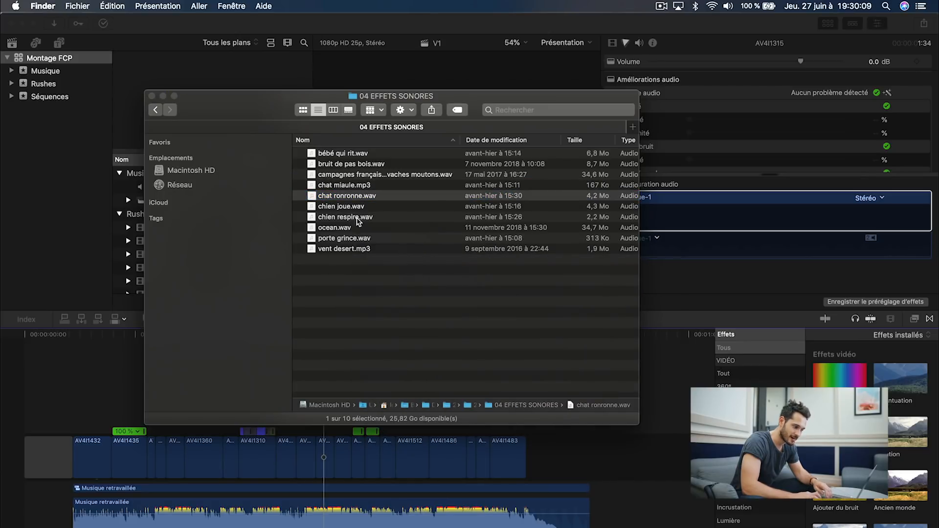
- Preview chien joue.wav and porte grince.wav, and select vent desert.mp3
click(354, 207)
key(space)
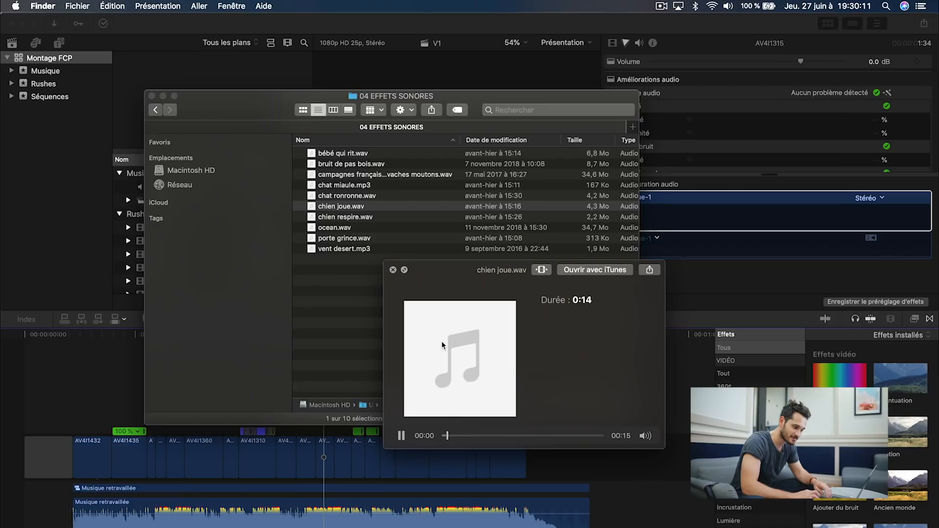
key(space)
key(Down)
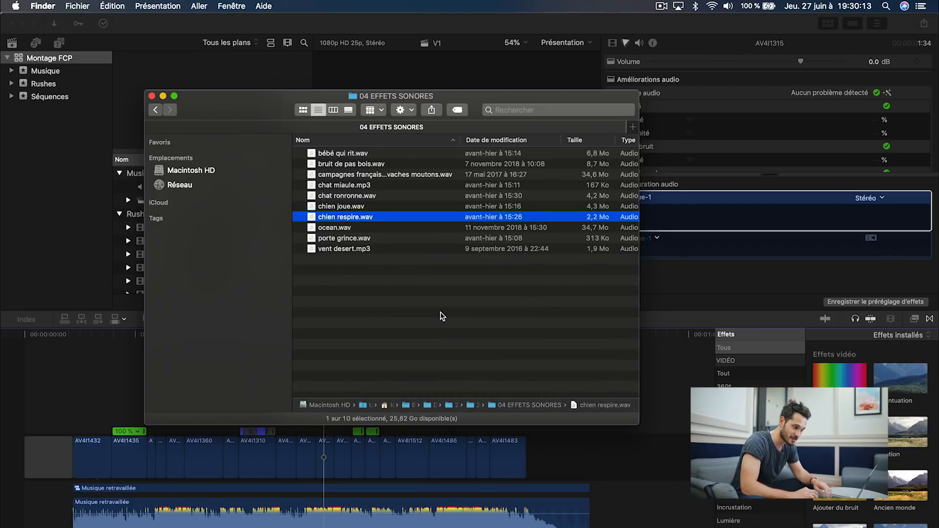
key(Down)
key(Down)
key(space)
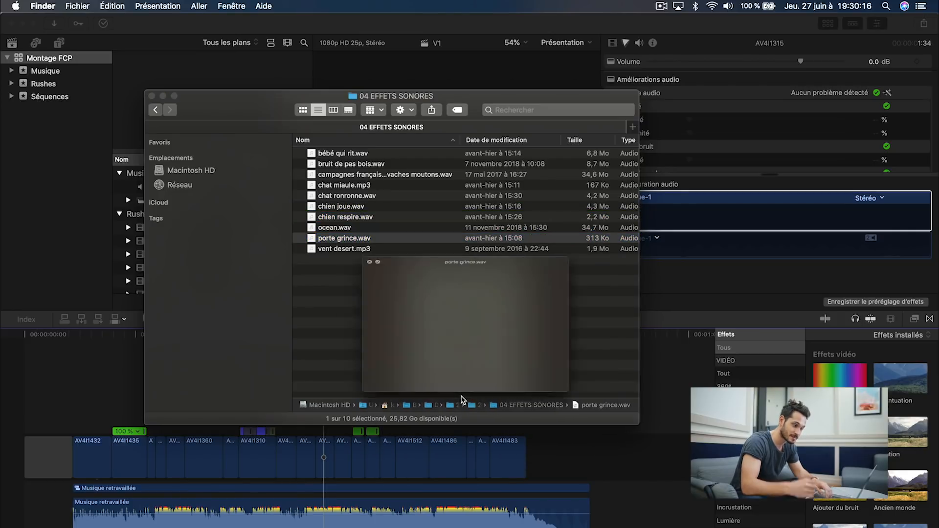
key(space)
key(Down)
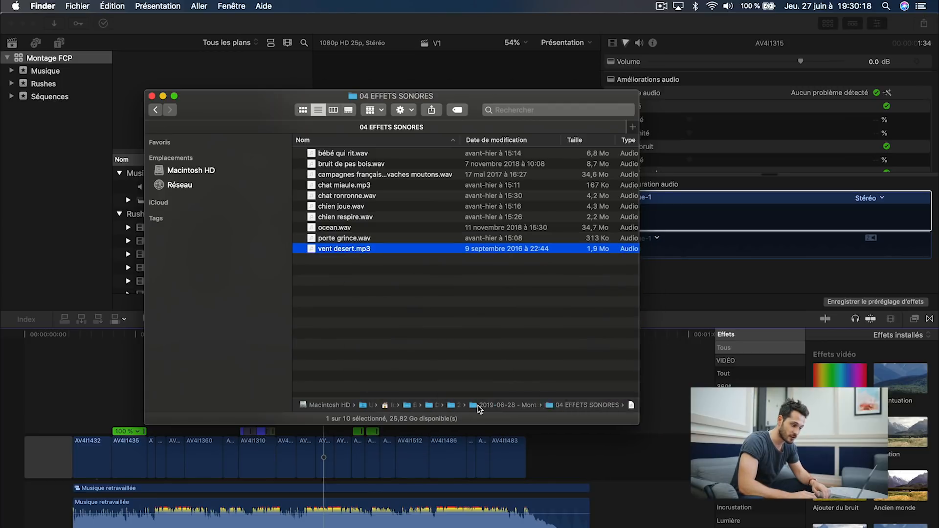
- Switch back to Final Cut Pro and skim the V1 sequence from its first clip to 18:16
click(84, 367)
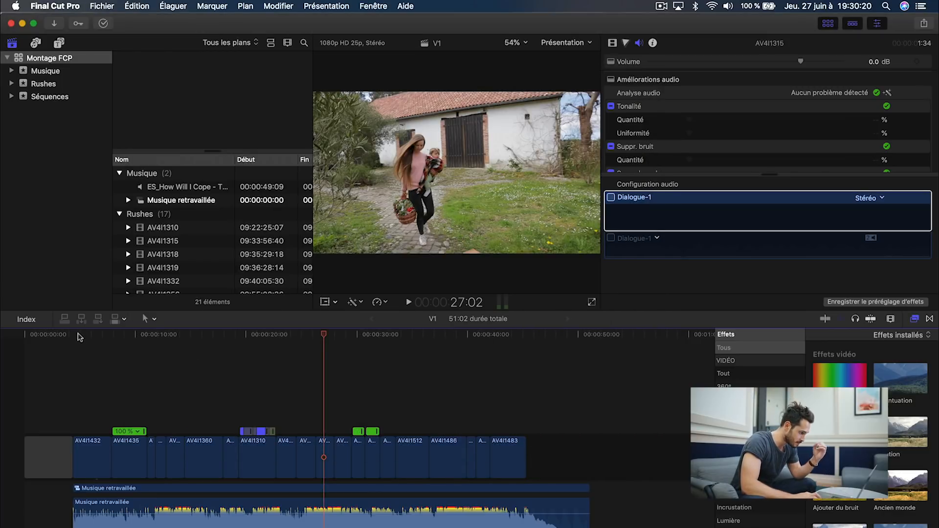
click(83, 335)
drag(83, 338, 233, 398)
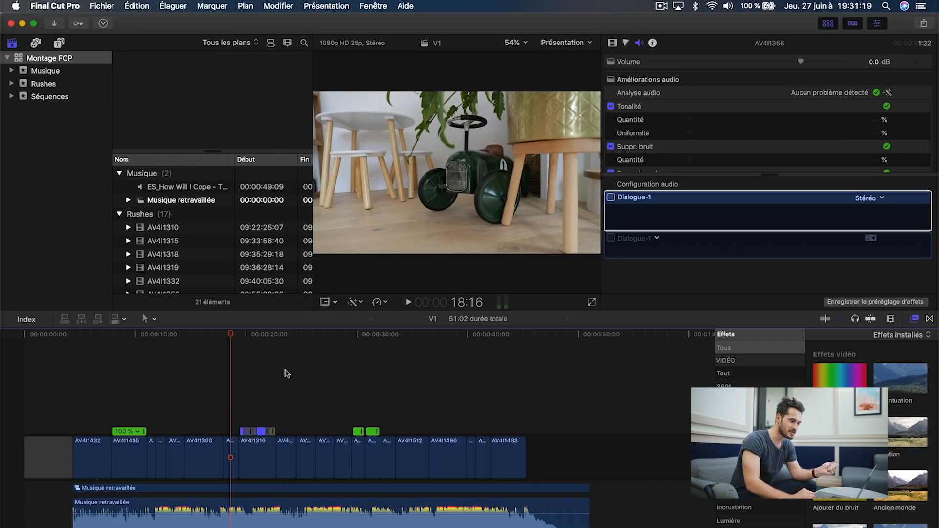
- Switch to the Freesound website in the browser and search its sounds for "CAT"
key(ctrl+Up)
click(595, 111)
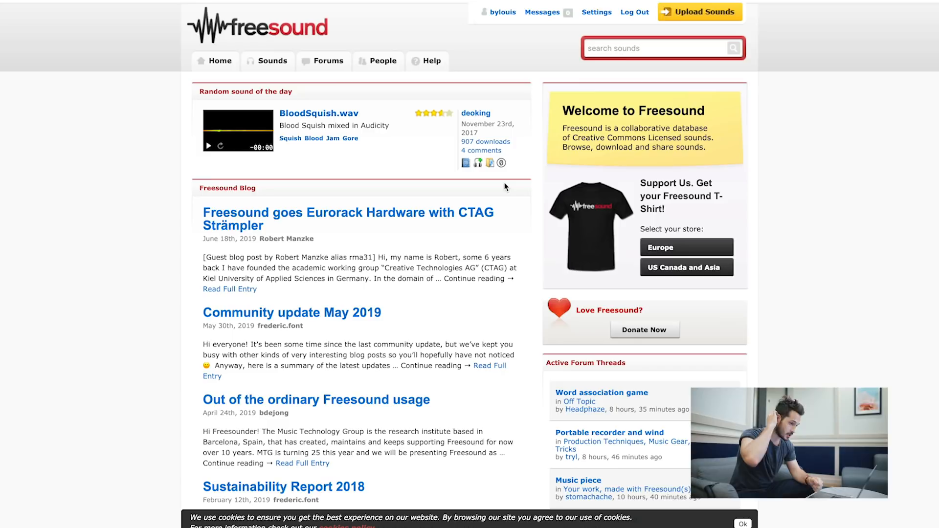
click(614, 46)
text(CAT)
key(Return)
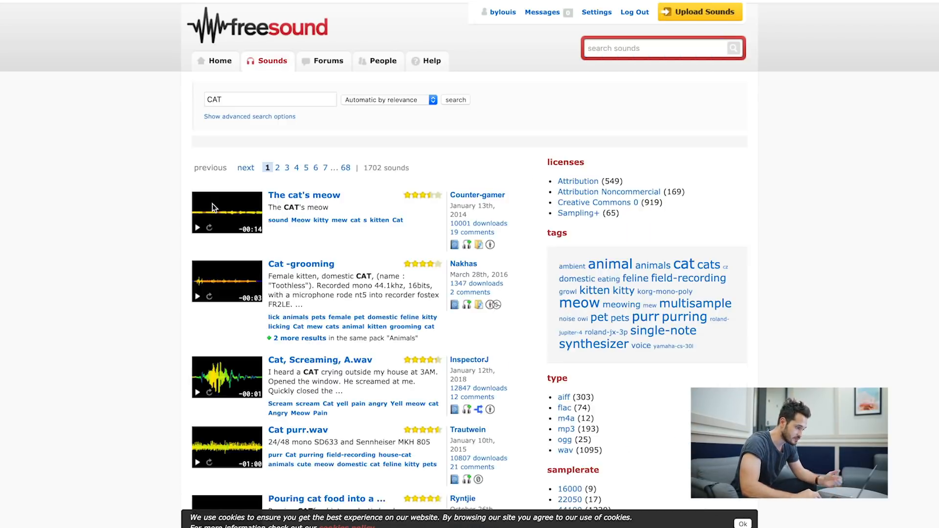
- Listen to the first four cat sounds in the Freesound results, from The cat's meow to Cat purr.wav
scroll(213, 203, down, 3)
click(197, 152)
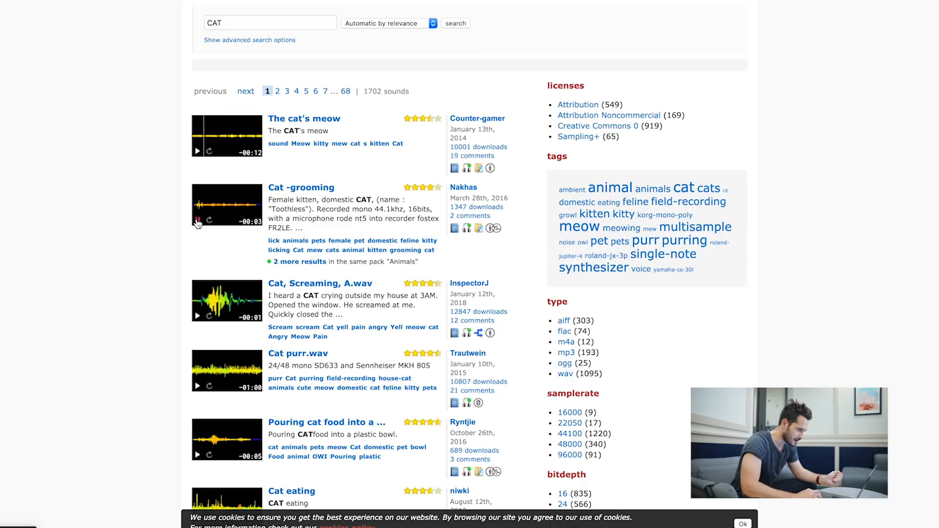
click(197, 316)
scroll(169, 285, down, 3)
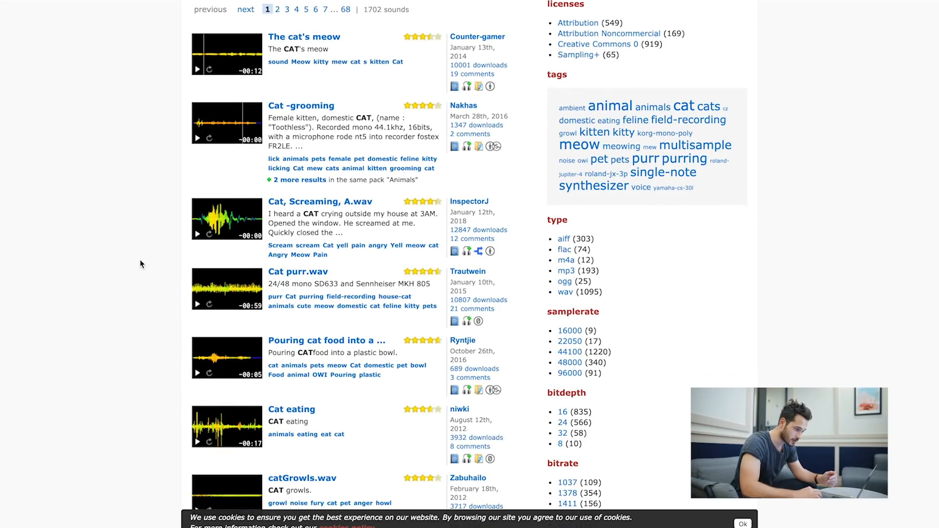
- Open the page of the sound The cat's meow and download its WAV file
scroll(154, 294, up, 5)
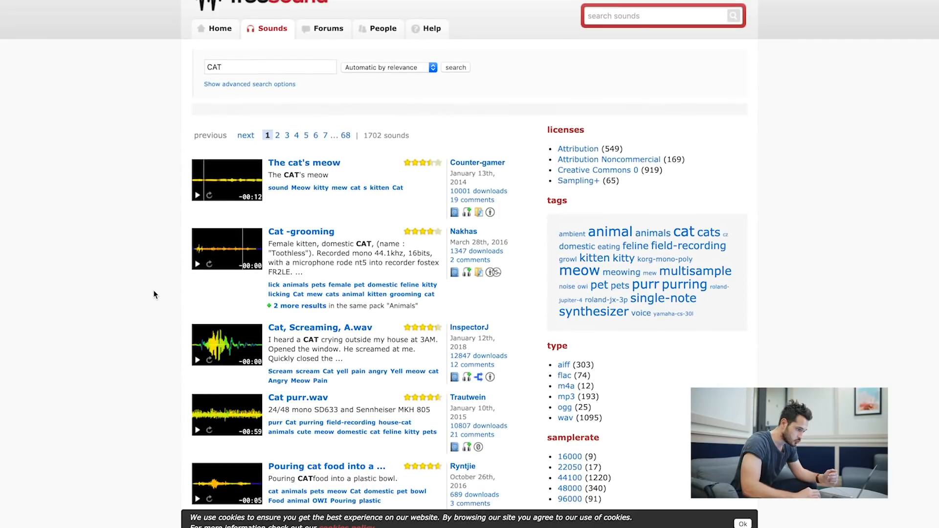
click(284, 164)
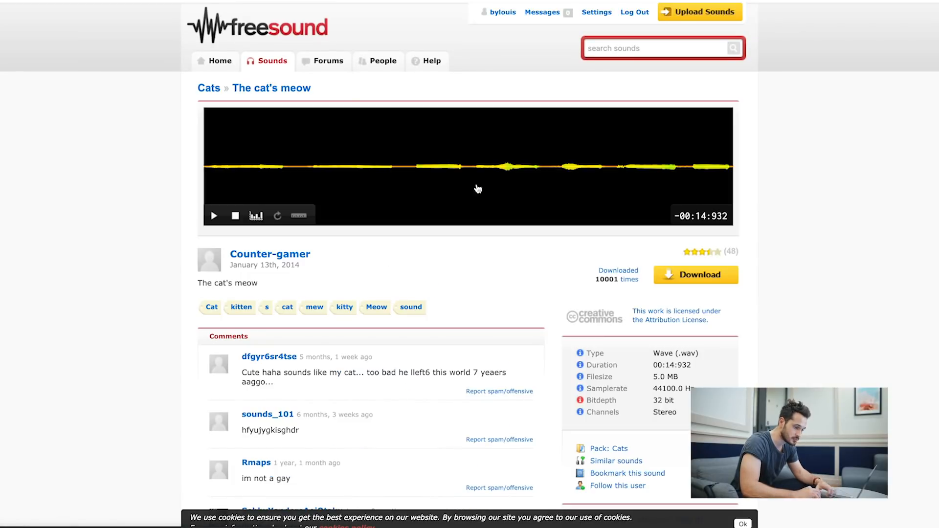
click(717, 288)
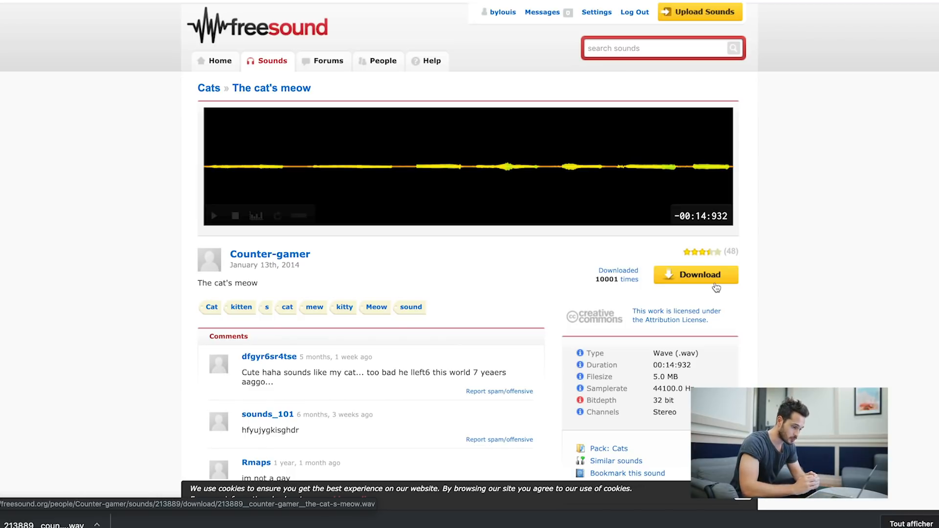
- Switch to the 04 EFFETS SONORES folder in Finder and deselect vent desert.mp3
key(ctrl+Up)
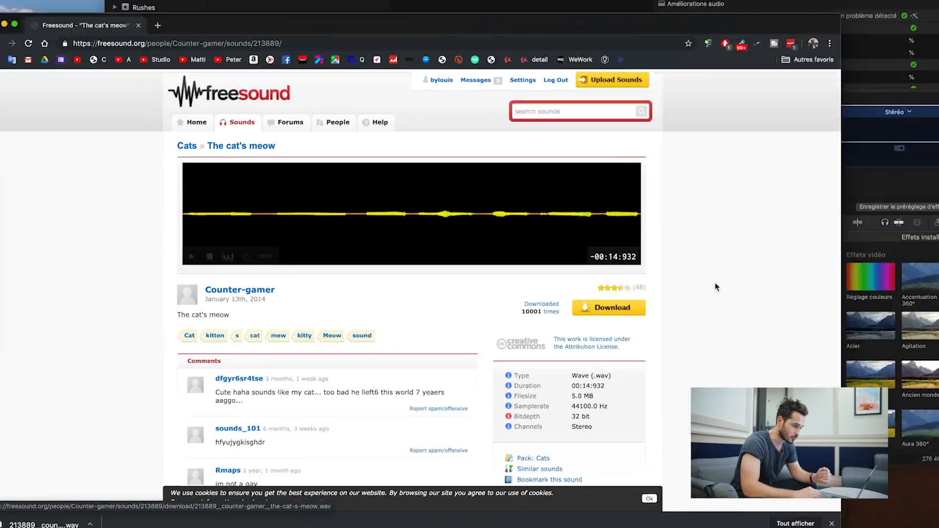
click(240, 94)
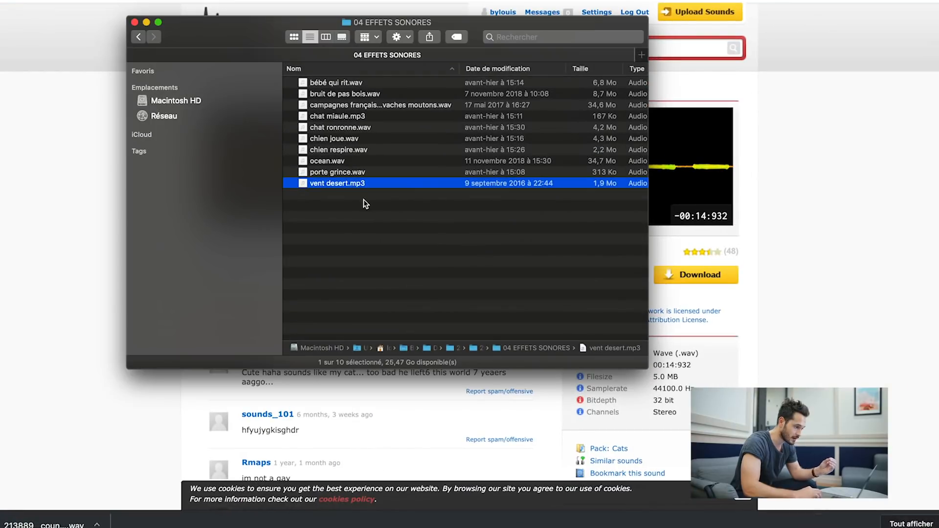
click(363, 200)
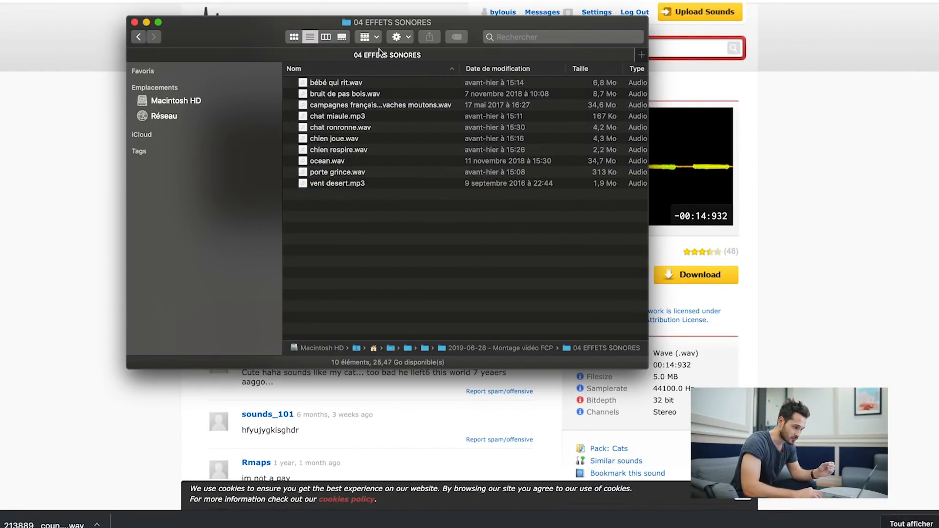
- Switch to Final Cut Pro and import the 04 EFFETS SONORES folder into a new event named Effets sonores, leaving files in place
key(ctrl+Up)
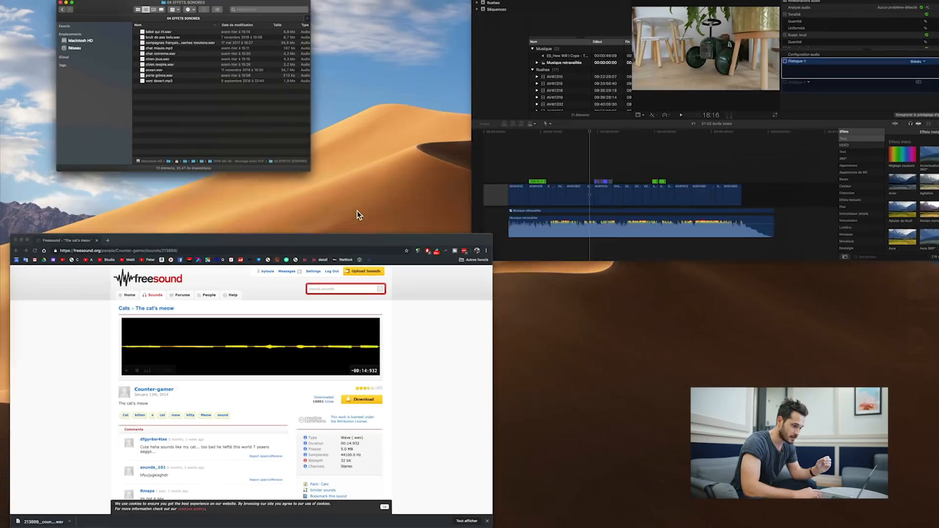
click(627, 121)
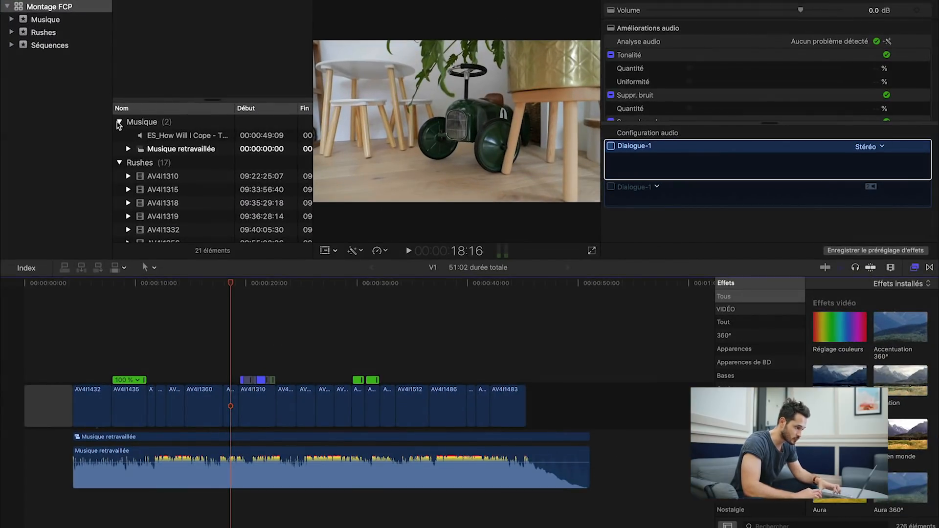
click(105, 0)
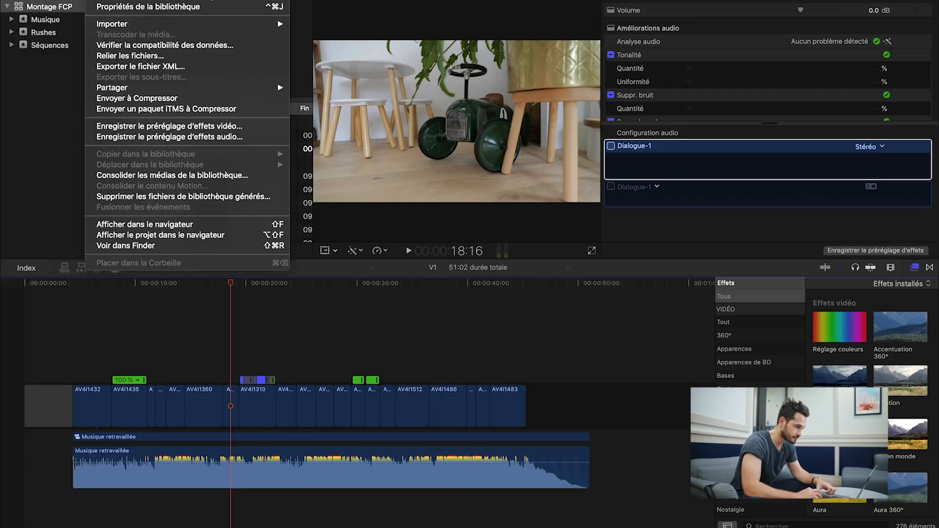
mouse_move(147, 24)
click(317, 24)
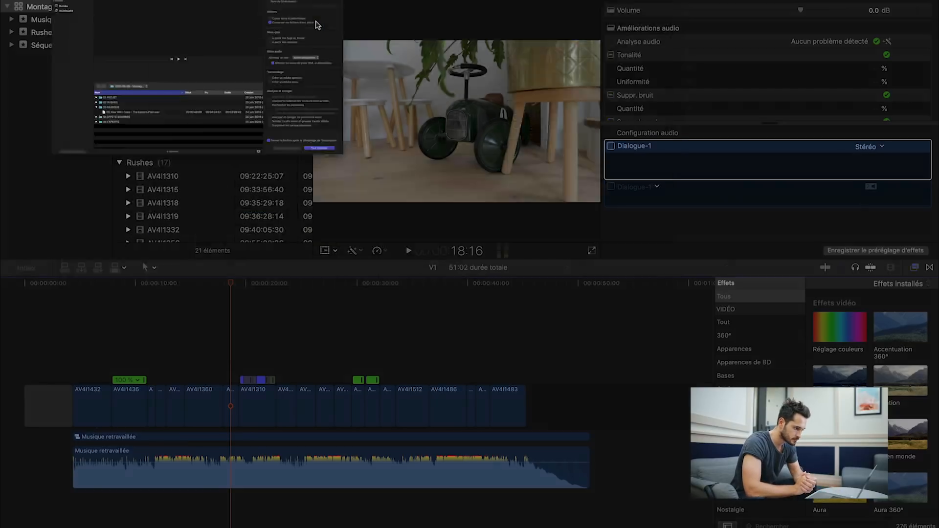
click(222, 386)
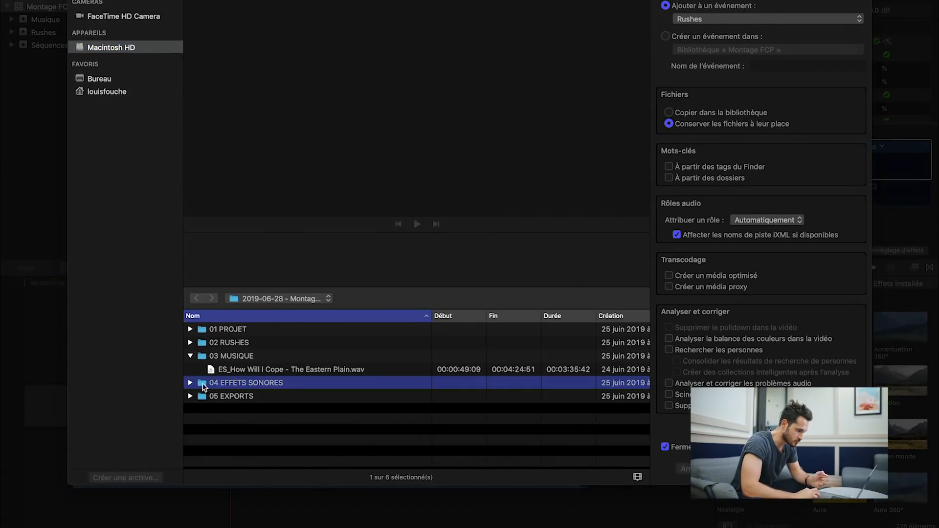
click(686, 37)
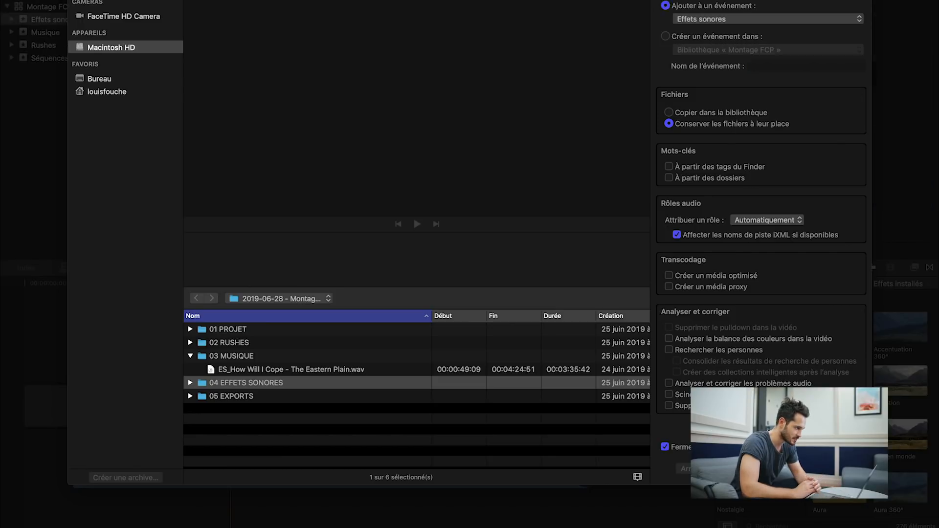
key(Return)
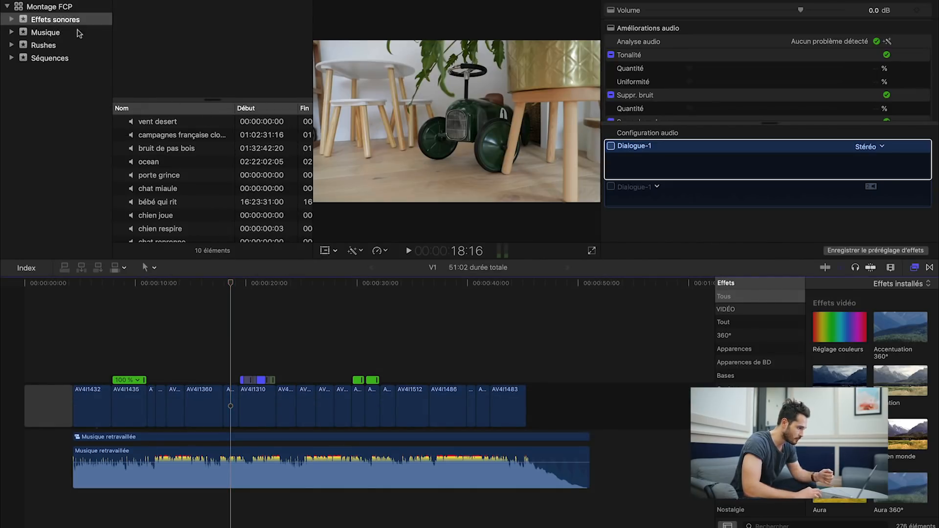
- Place the sound campagnes française cloches vaches moutons below the music, starting with clip AV4I1432, and play the sequence
scroll(163, 155, down, 1)
scroll(164, 165, up, 1)
drag(160, 134, 76, 515)
scroll(74, 355, down, 1)
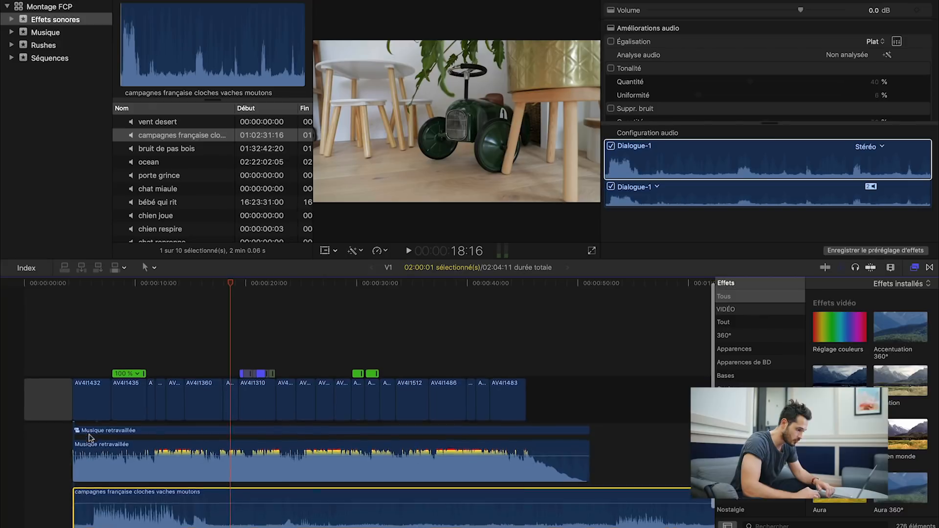
click(70, 283)
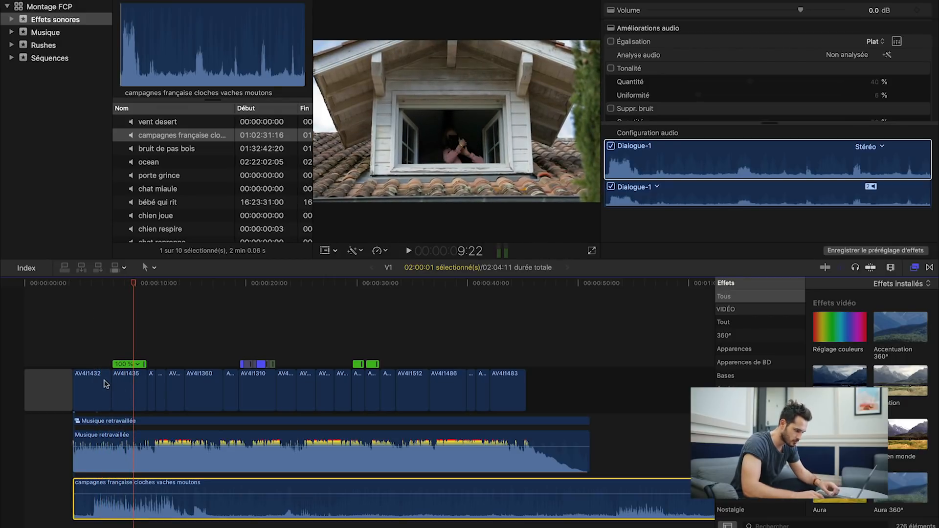
- Lower the volume of the Musique retravaillée clip to -10 dB and play it together with the countryside sound
key(super+equal)
scroll(106, 385, left, 3)
scroll(106, 384, down, 1)
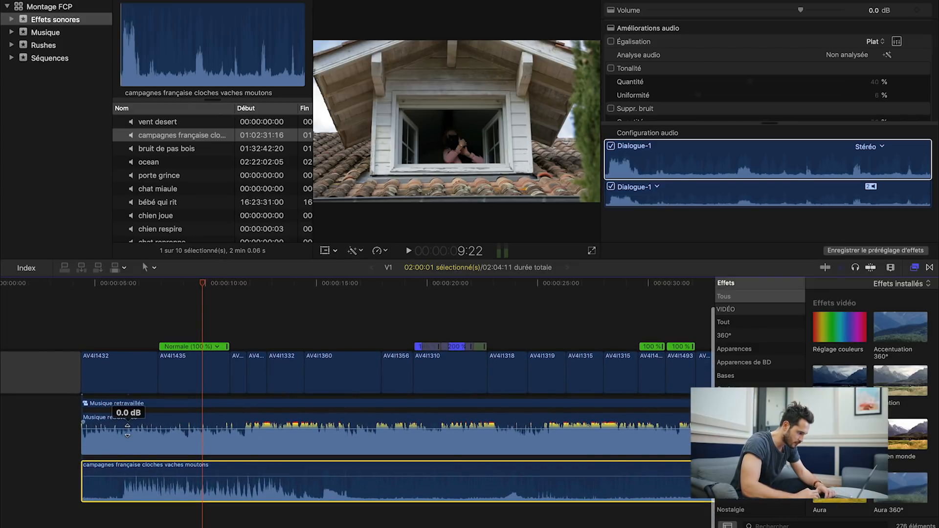
drag(128, 430, 126, 437)
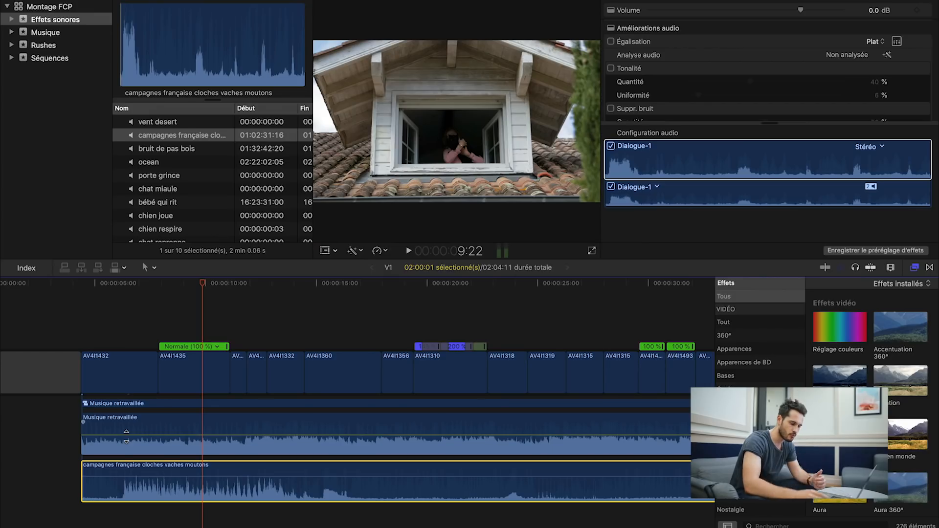
key(super+minus)
key(space)
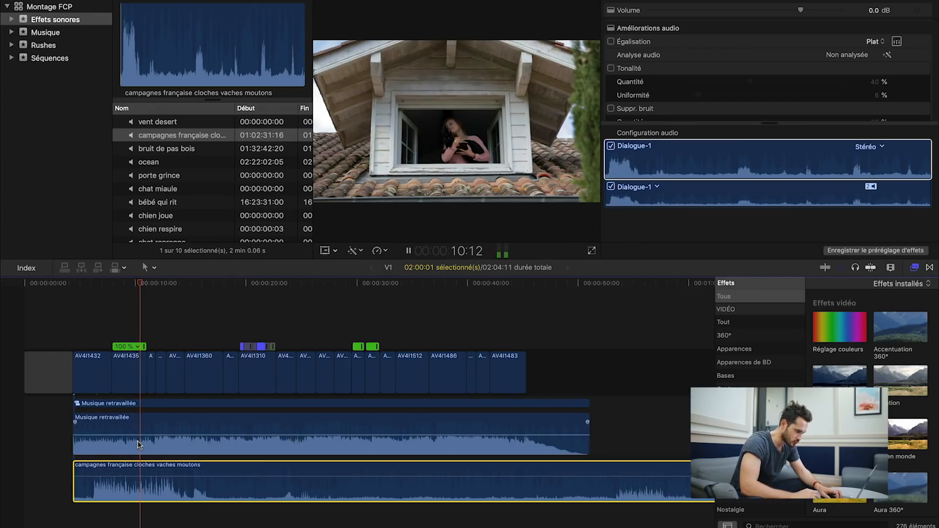
key(space)
key(space)
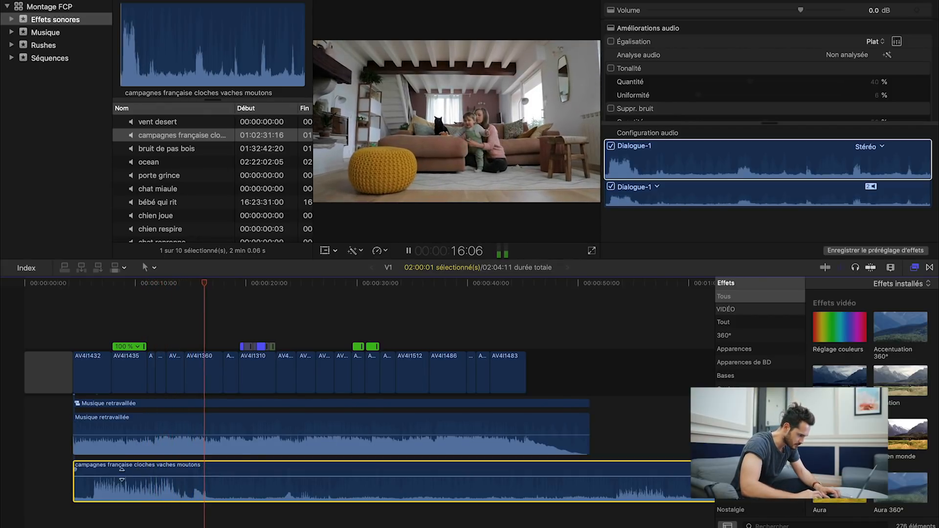
- Disable the music temporarily, trim about 12 seconds off the countryside sound's loud opening and move it back to the music's start
click(149, 454)
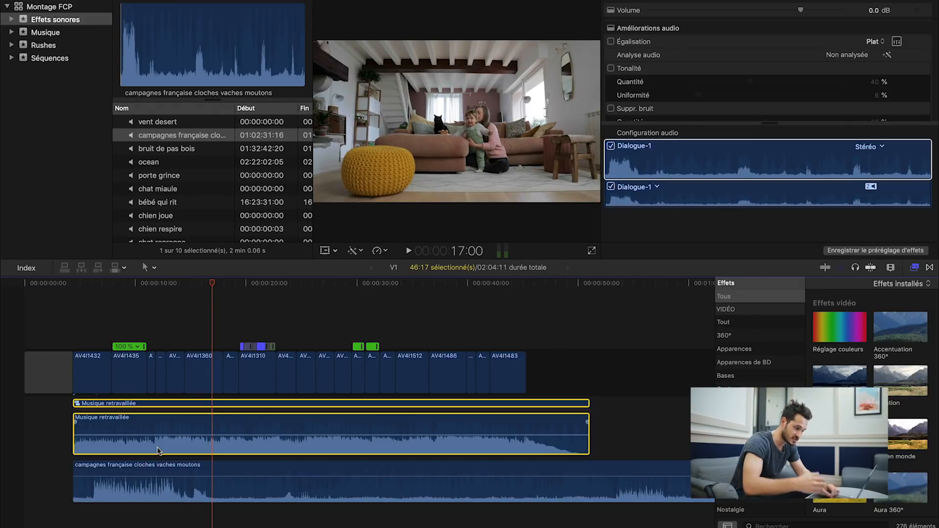
key(v)
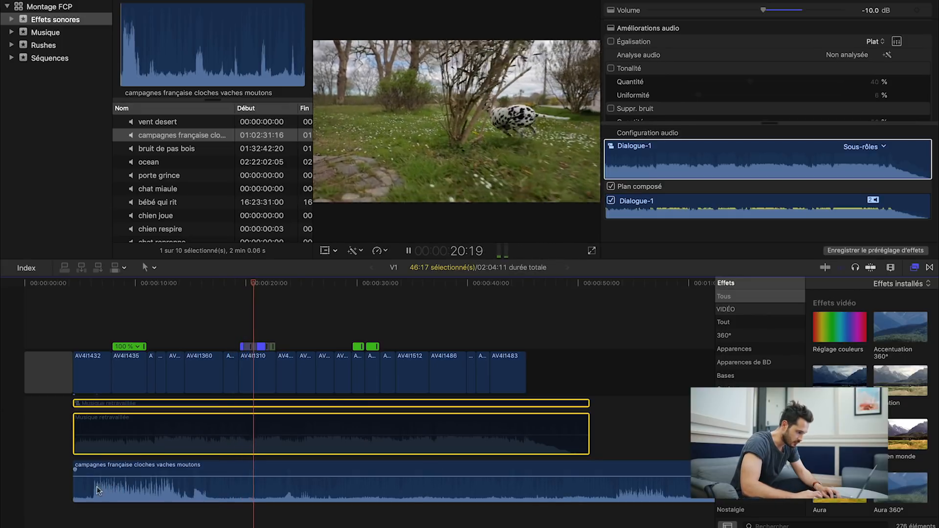
mouse_move(77, 491)
mouse_down()
mouse_move(209, 490)
mouse_move(75, 490)
mouse_up()
click(96, 460)
click(95, 446)
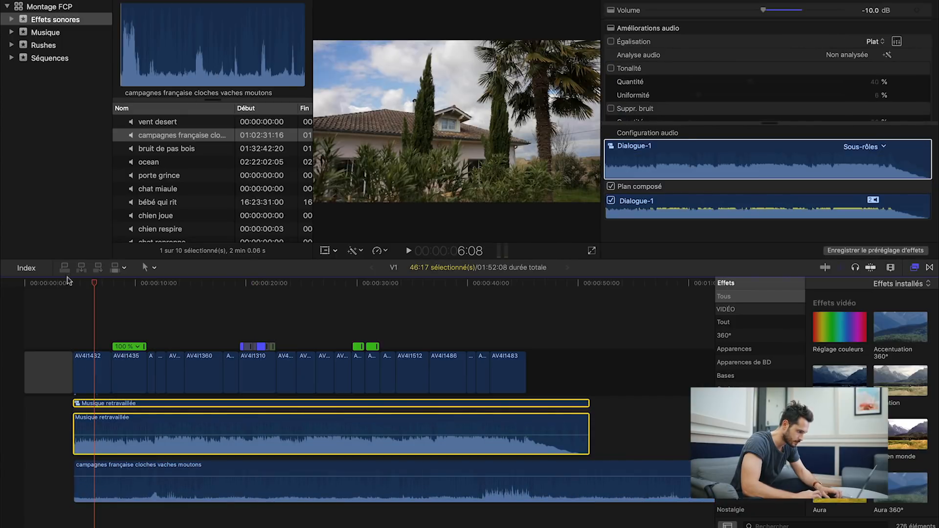
- Align the countryside sound's start exactly with the start of the music and play the opening of the sequence
click(68, 281)
key(space)
key(super+equal)
key(super+equal)
drag(116, 486, 114, 493)
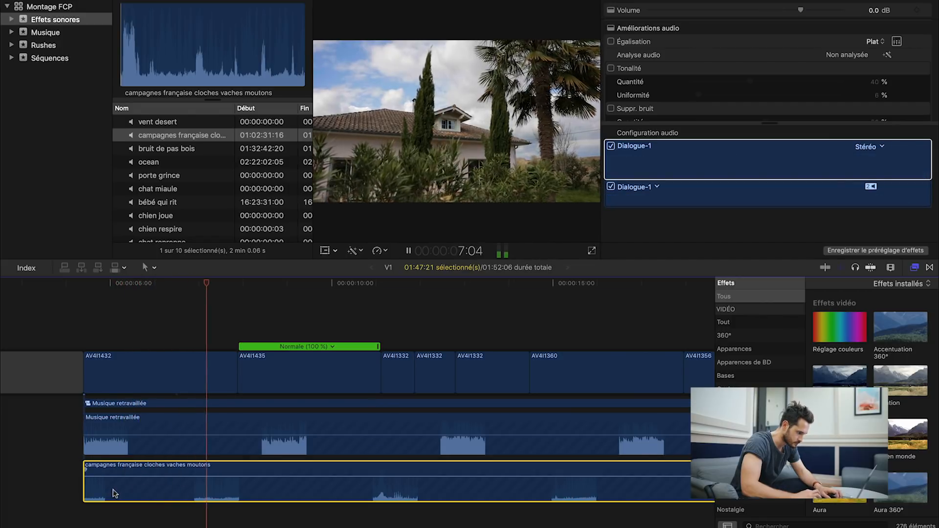
key(space)
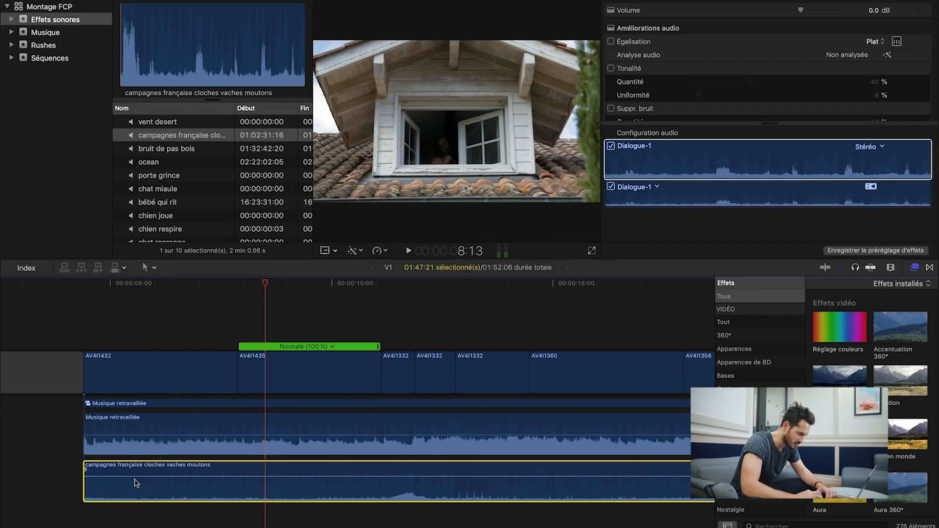
- Set the countryside sound's volume to -8 dB and play the result
drag(139, 479, 139, 482)
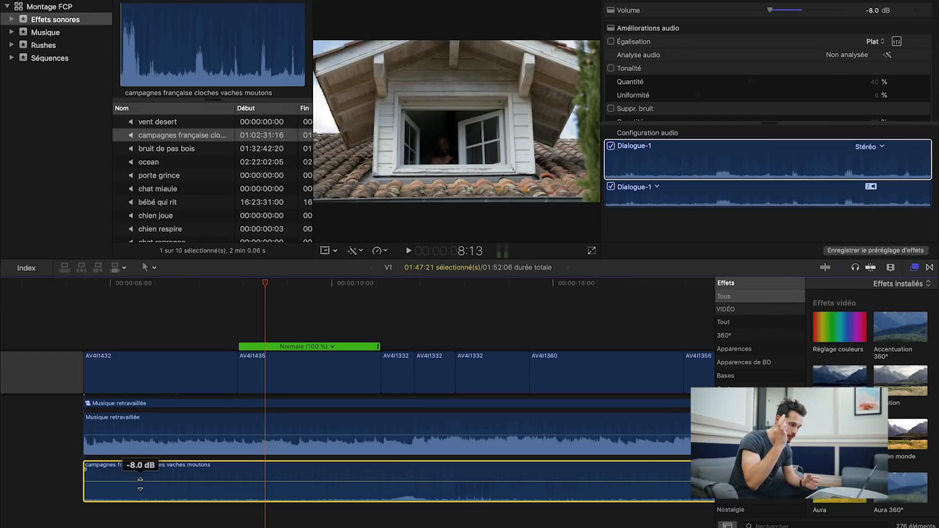
key(super+minus)
key(super+minus)
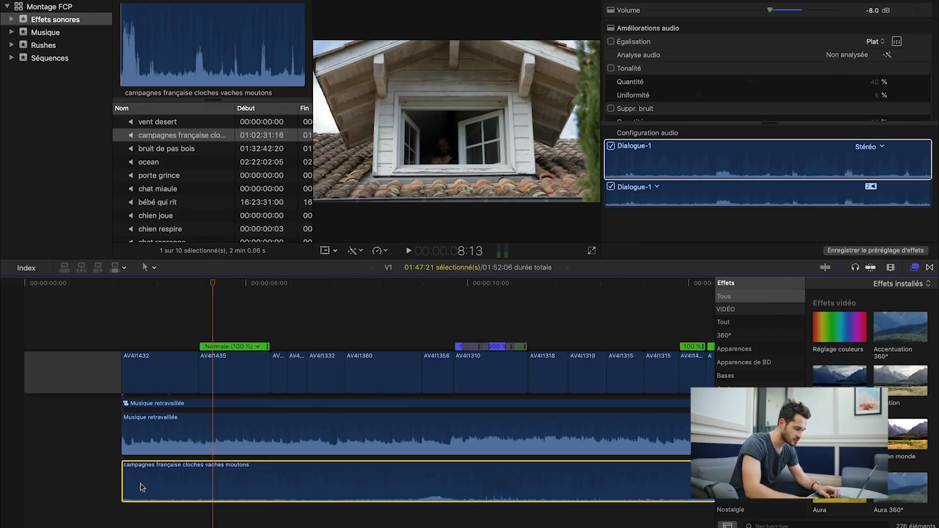
key(space)
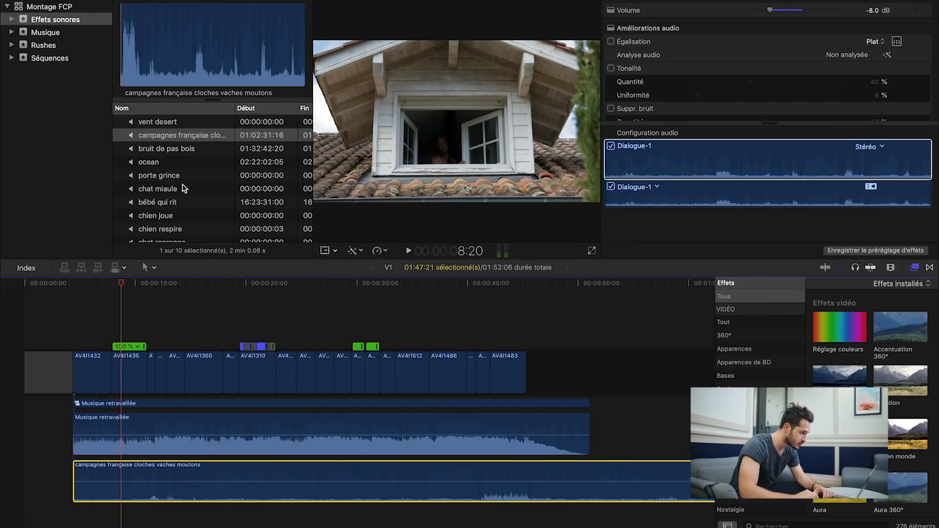
- Place the porte grince sound below the countryside sound, near the start of clip AV4I1435, and play that passage
drag(170, 175, 124, 521)
scroll(139, 351, down, 3)
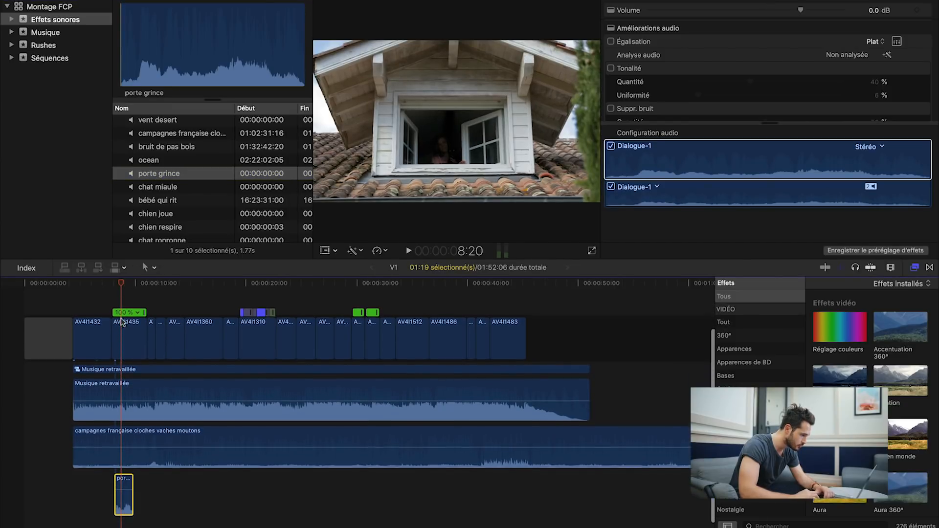
click(104, 284)
key(space)
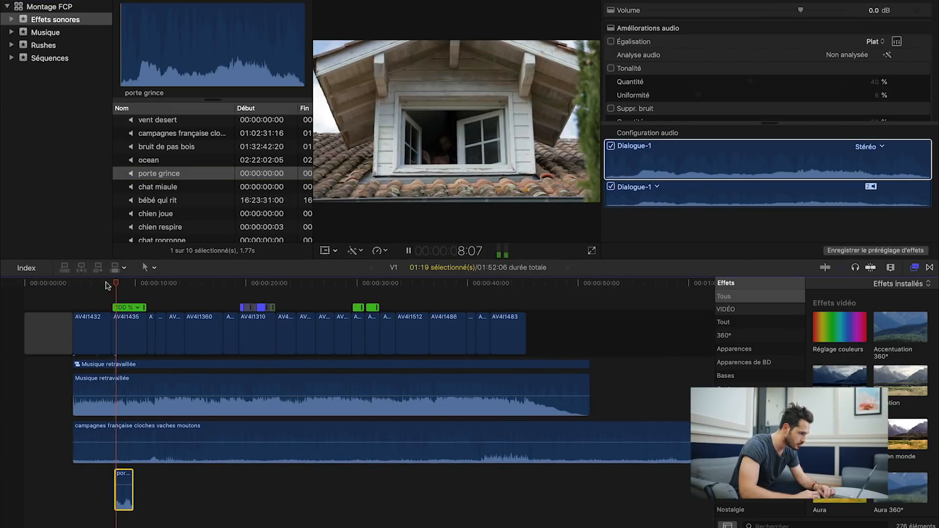
- Disable the music, listen to the porte grince sound as the window opens, and lower its volume to -15 dB
click(127, 389)
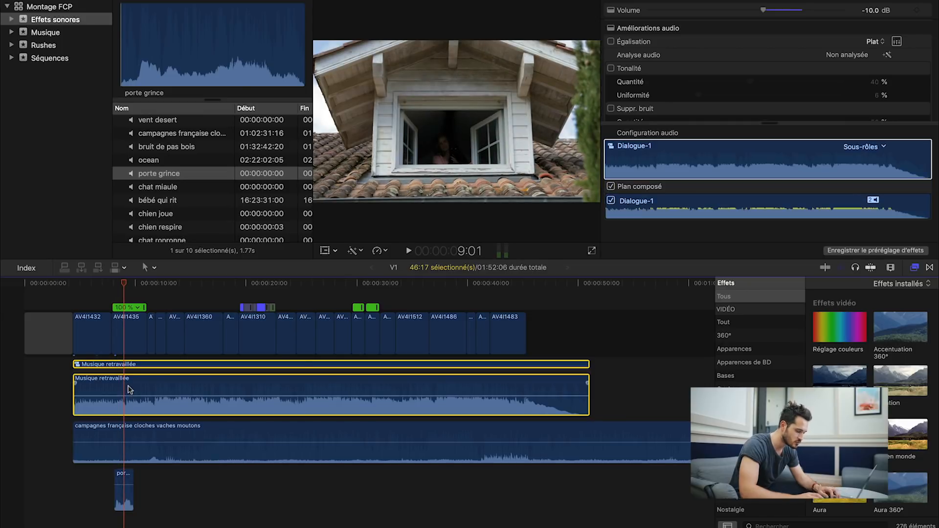
key(super+equal)
key(super+equal)
scroll(141, 353, left, 3)
click(153, 284)
key(space)
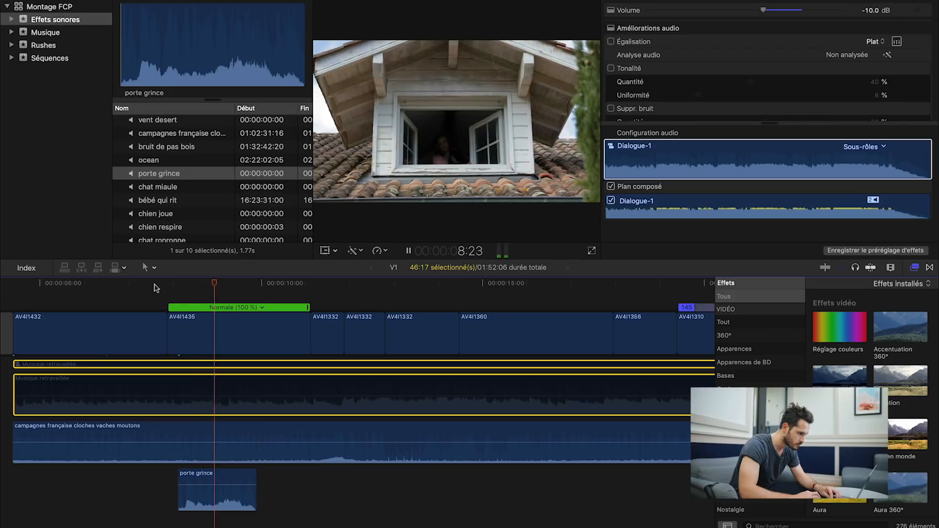
key(space)
click(164, 285)
key(space)
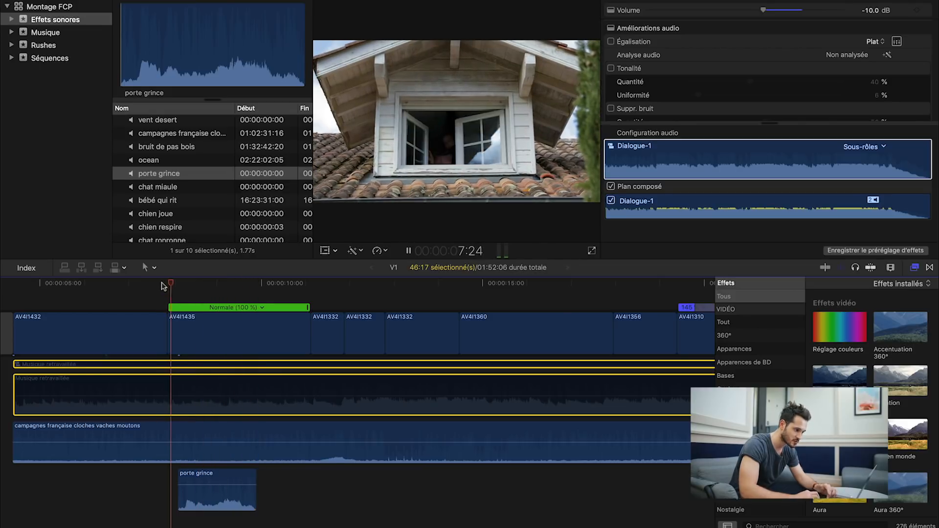
key(space)
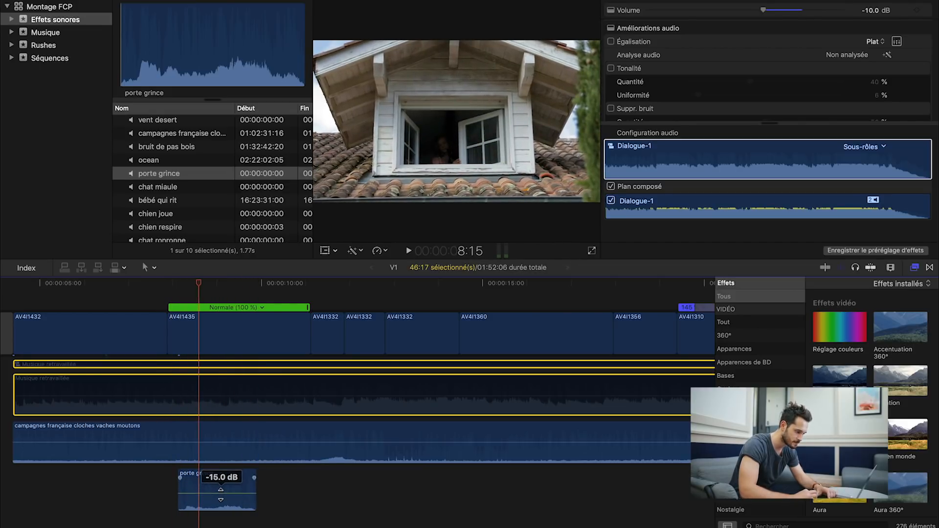
- Re-enable the music, raise the porte grince sound's volume slightly and play the window passage with the full mix
key(super+minus)
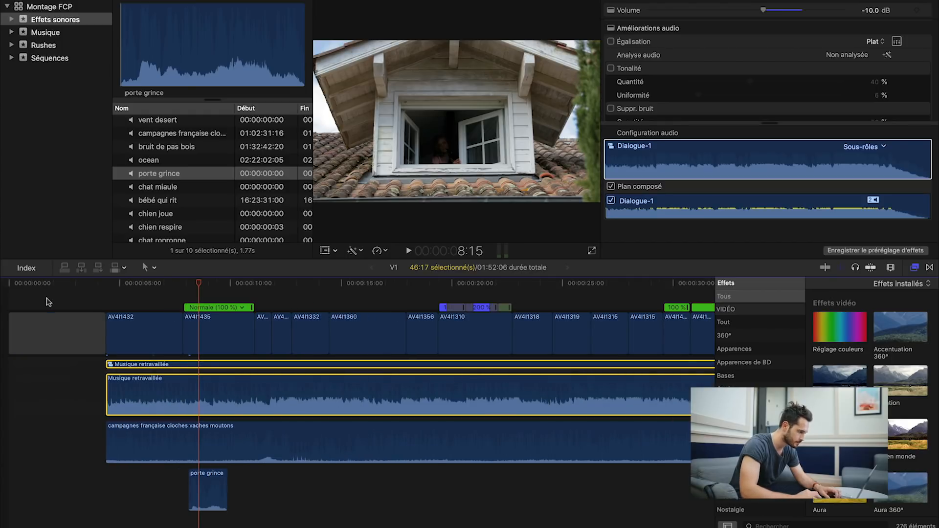
click(95, 284)
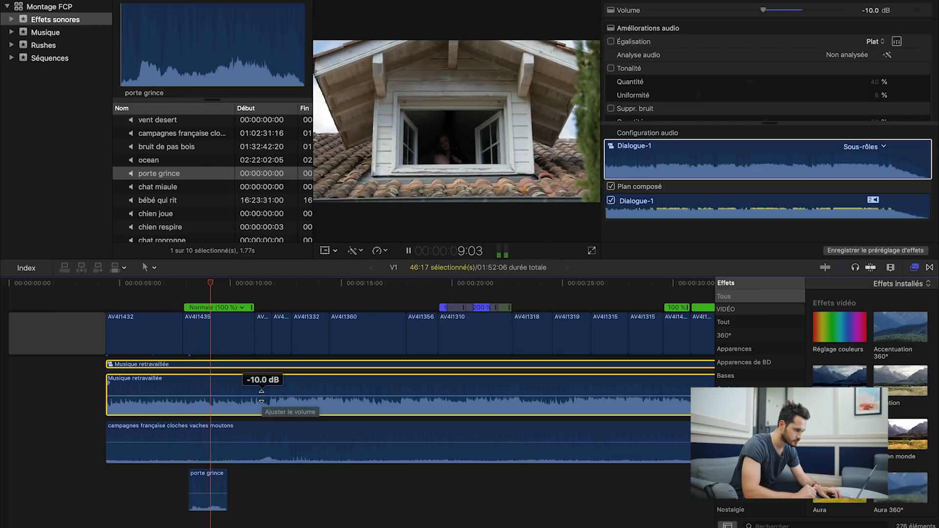
key(space)
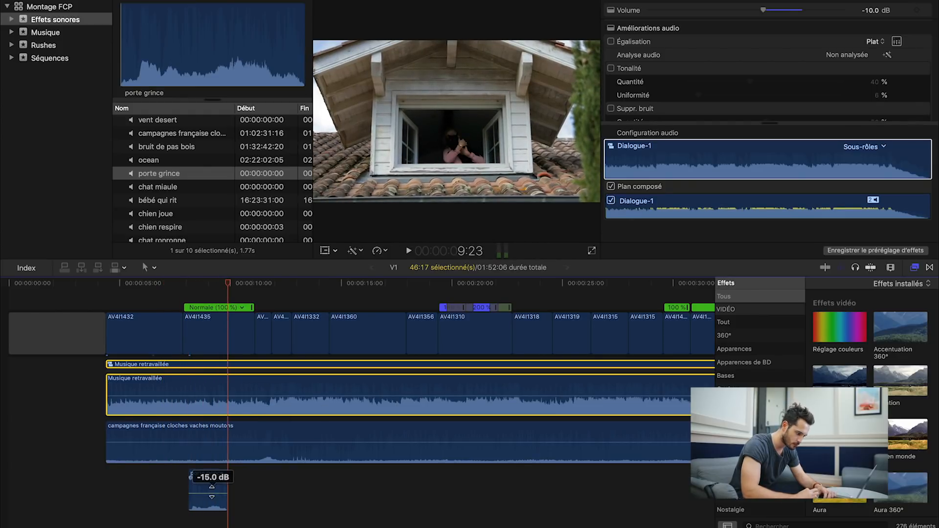
click(186, 282)
key(space)
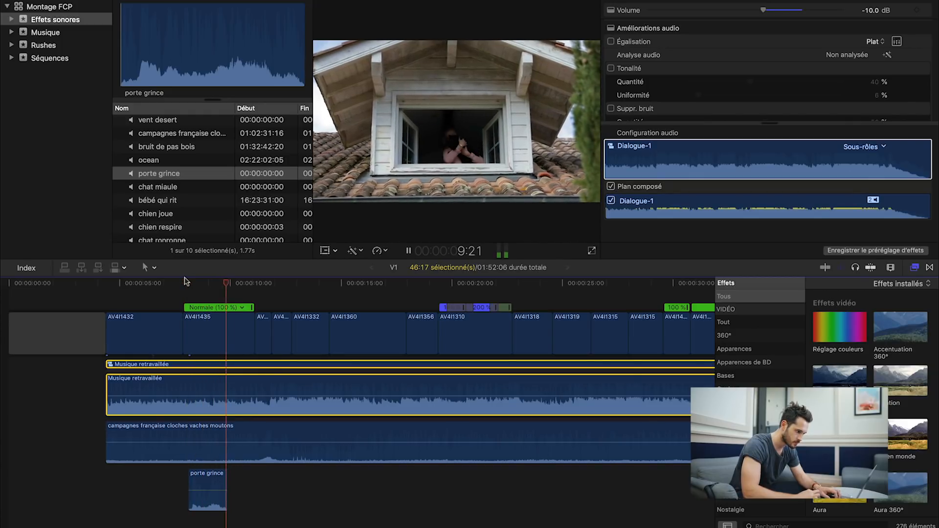
key(space)
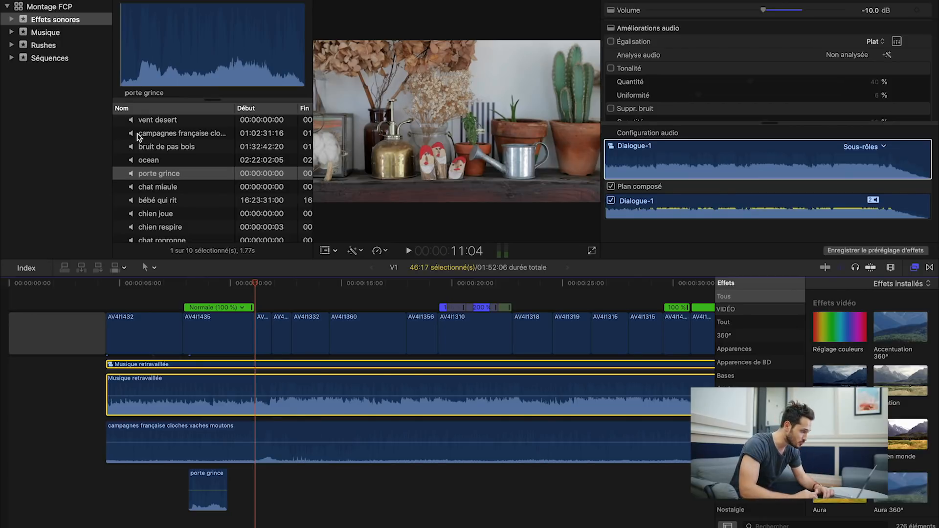
- Add the chat miaule sound below the countryside sound, disable the music to hear it, and shift it to start at about 9 seconds
click(150, 186)
drag(150, 186, 243, 458)
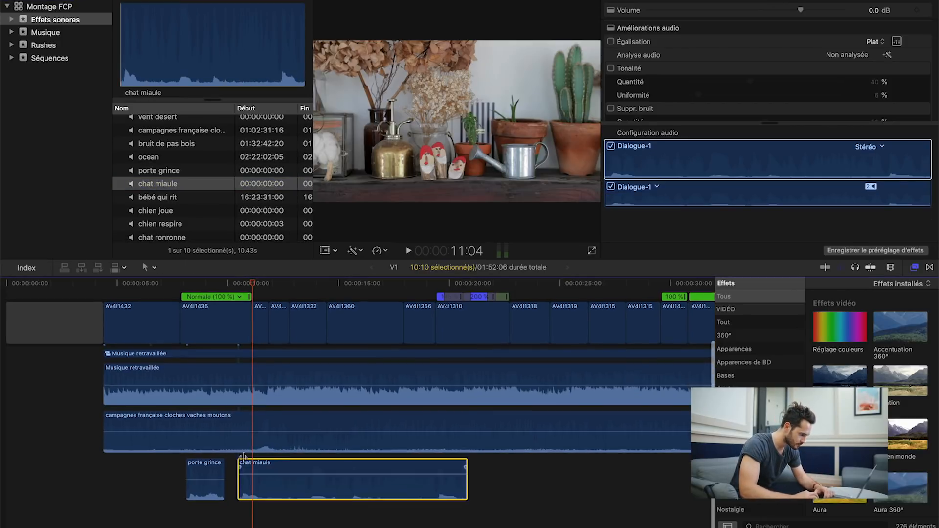
click(241, 374)
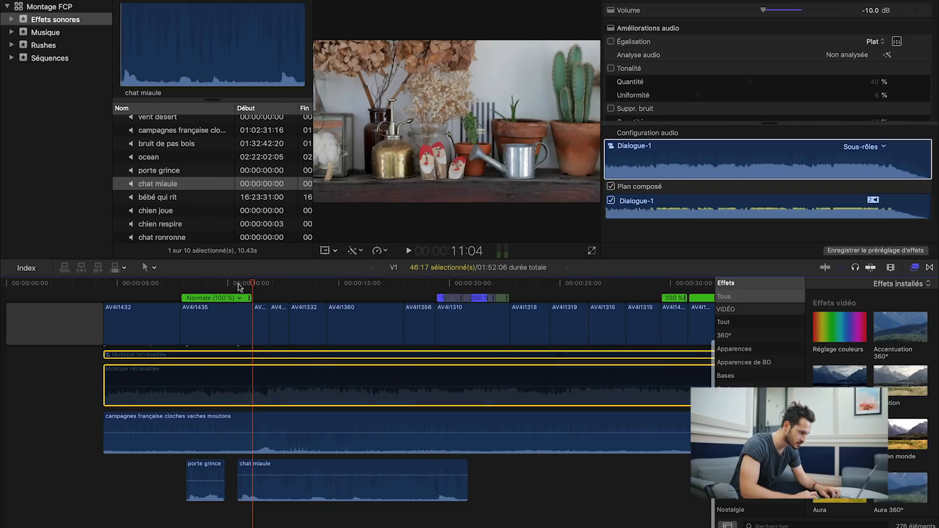
click(239, 284)
key(space)
drag(266, 497, 240, 526)
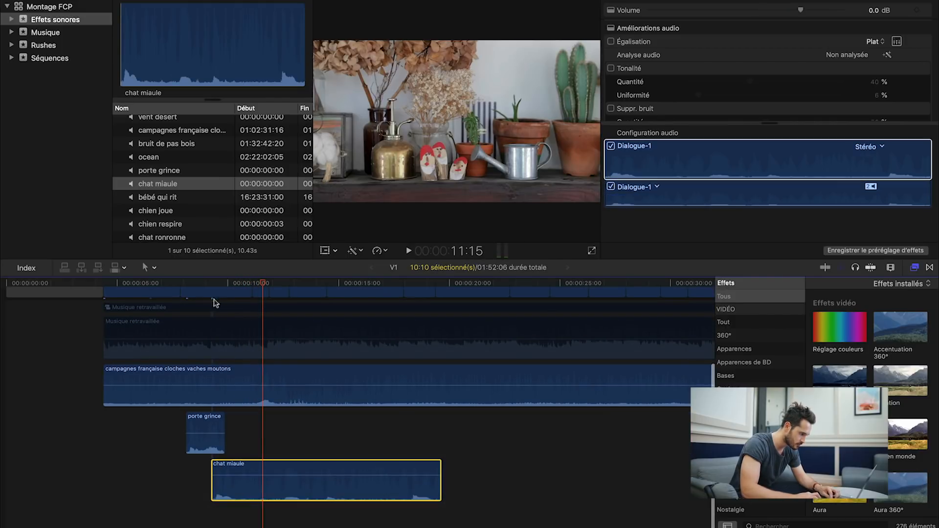
- Shift the chat miaule sound slightly later, to start at about 9.5 seconds, and play the window passage
click(208, 284)
drag(250, 497, 261, 497)
click(203, 285)
key(space)
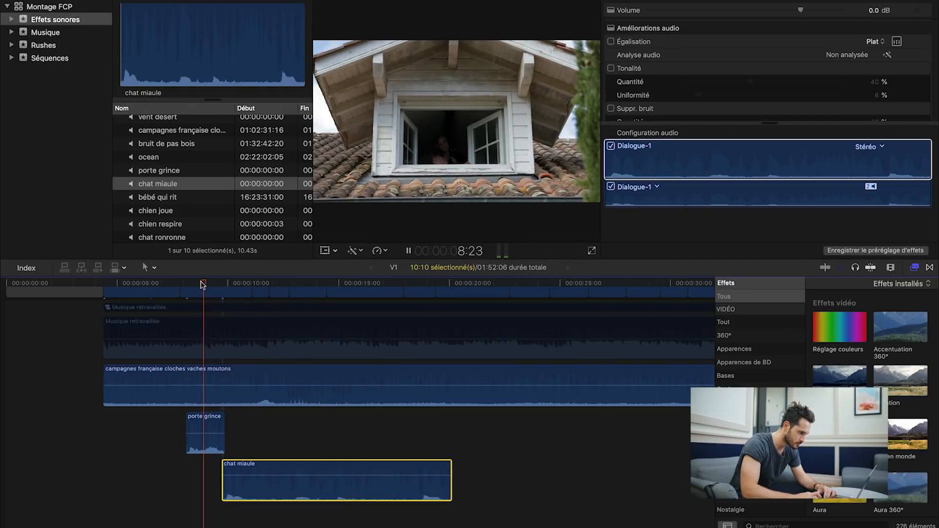
key(space)
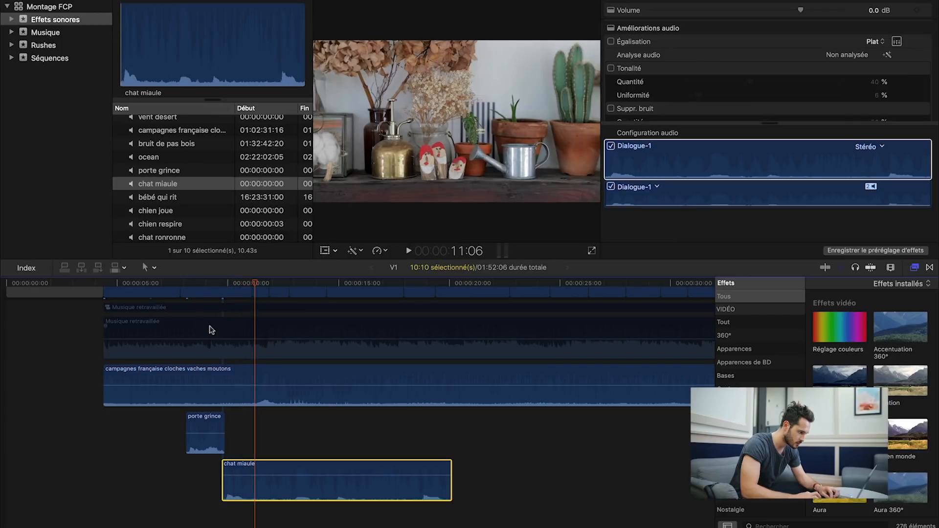
- Play the opening with the music re-enabled and shorten the chat miaule sound's end so it lasts about 3 seconds
click(209, 330)
click(96, 284)
key(space)
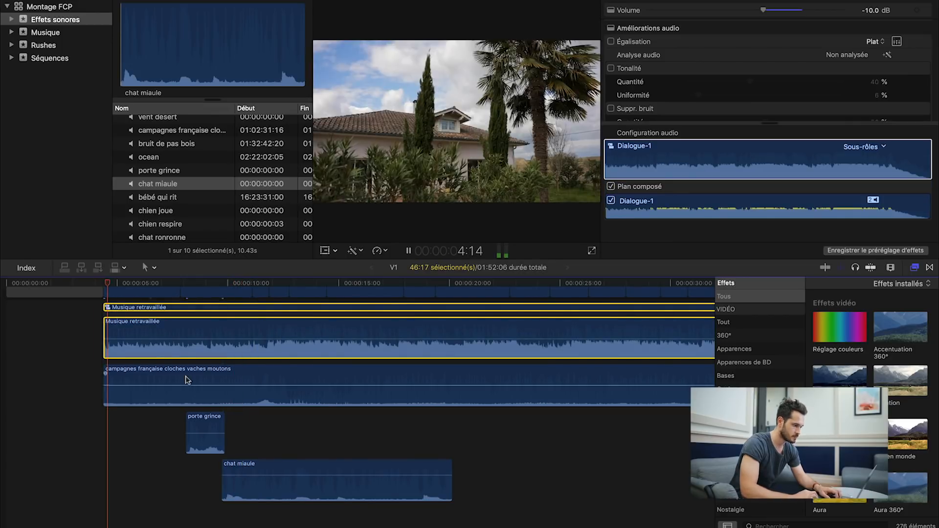
scroll(186, 381, up, 1)
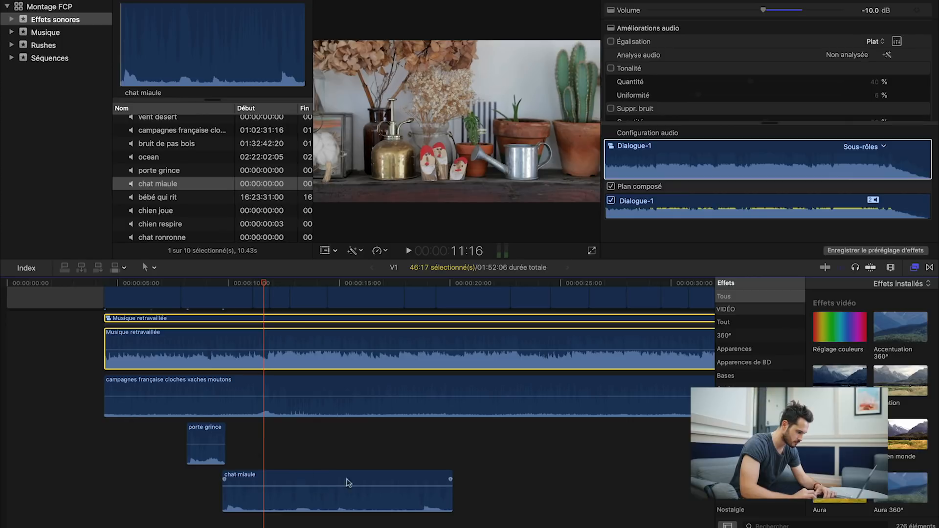
drag(449, 498, 289, 495)
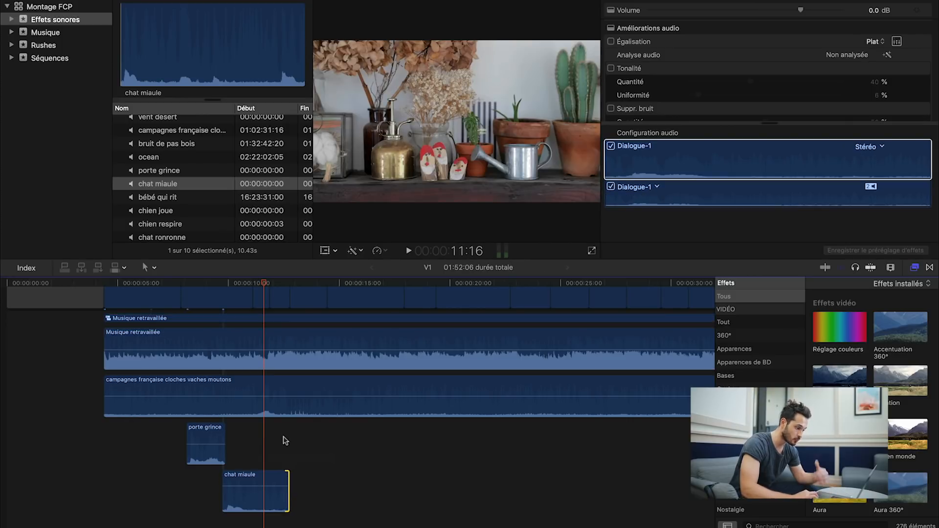
drag(258, 289, 280, 279)
- Add the vent desert sound below the other sounds at the start of the first clip, and play it with the music disabled
scroll(178, 164, down, 1)
scroll(179, 164, up, 2)
drag(155, 121, 104, 485)
click(119, 297)
key(v)
click(103, 284)
key(space)
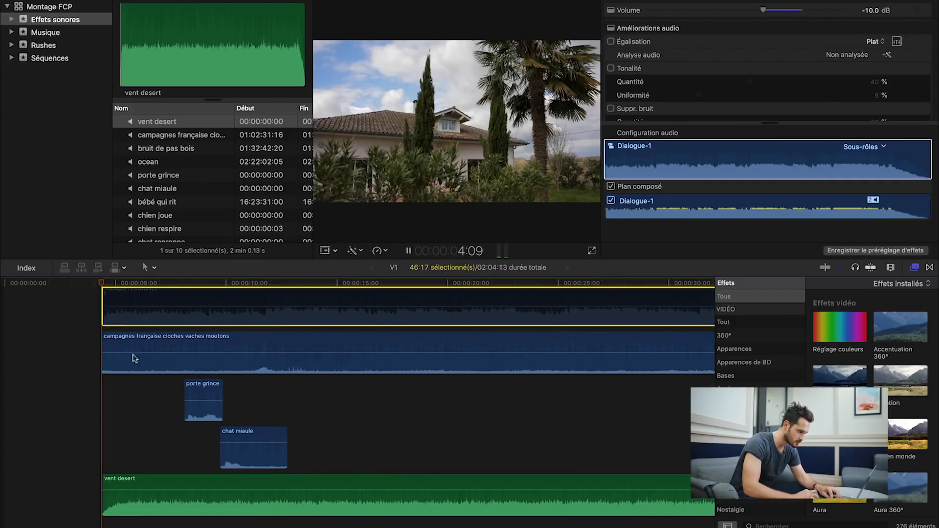
- Lower the vent desert sound's volume to -23 dB and listen to the opening without music
drag(161, 490, 161, 502)
key(space)
click(107, 288)
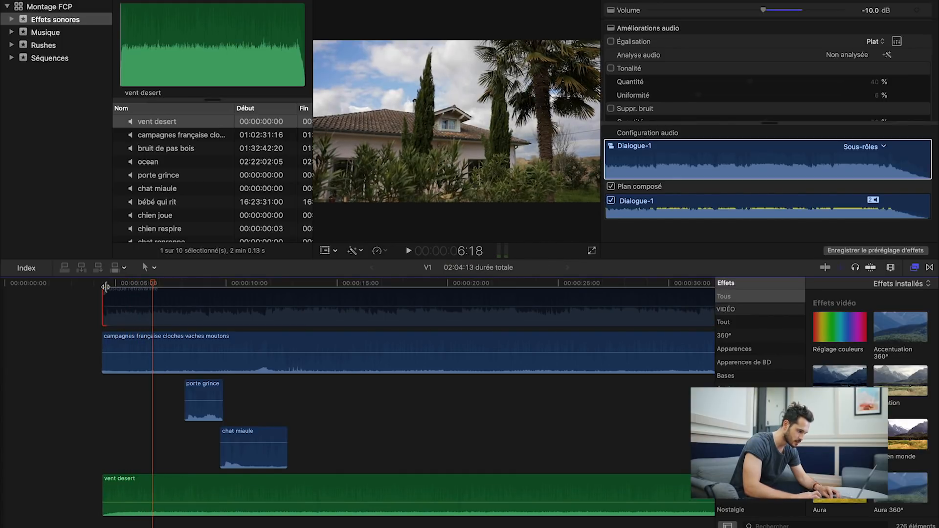
key(space)
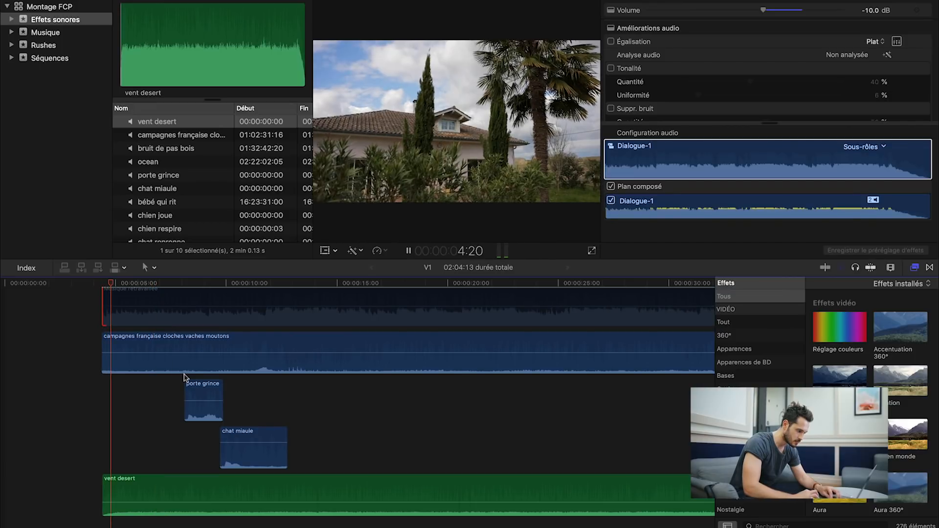
key(space)
- Re-enable the music, split the vent desert sound at 11:07 and delete the part after the cut
click(190, 329)
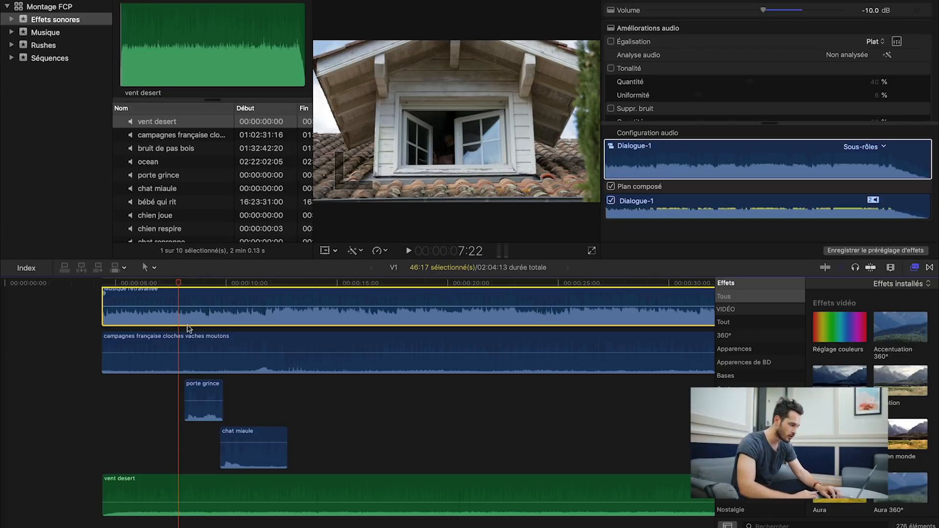
drag(110, 283, 255, 307)
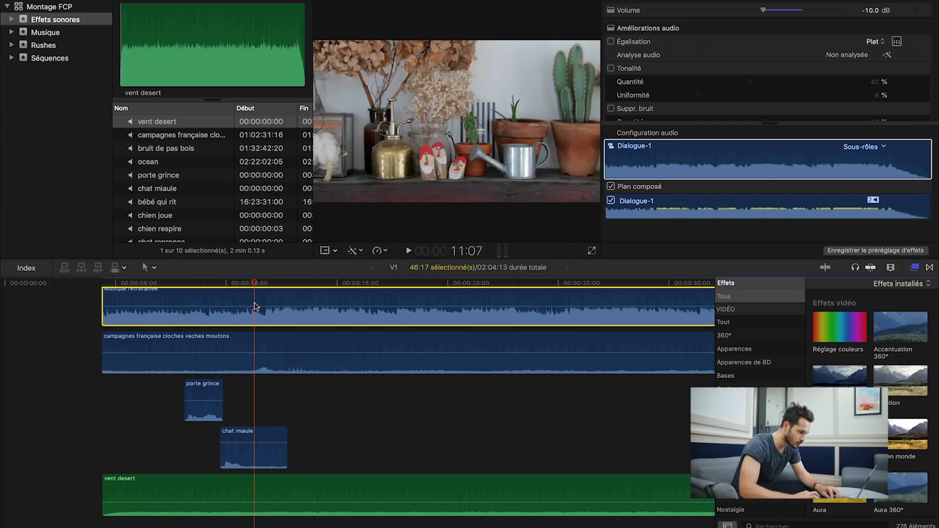
click(297, 478)
key(super+b)
click(305, 480)
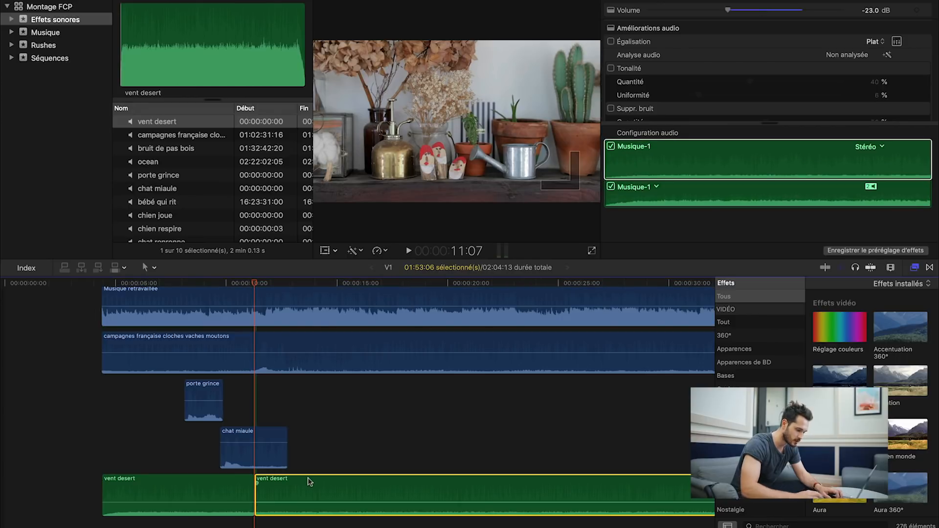
key(Delete)
- Add fade transitions to the end and the start of the vent desert sound
click(253, 502)
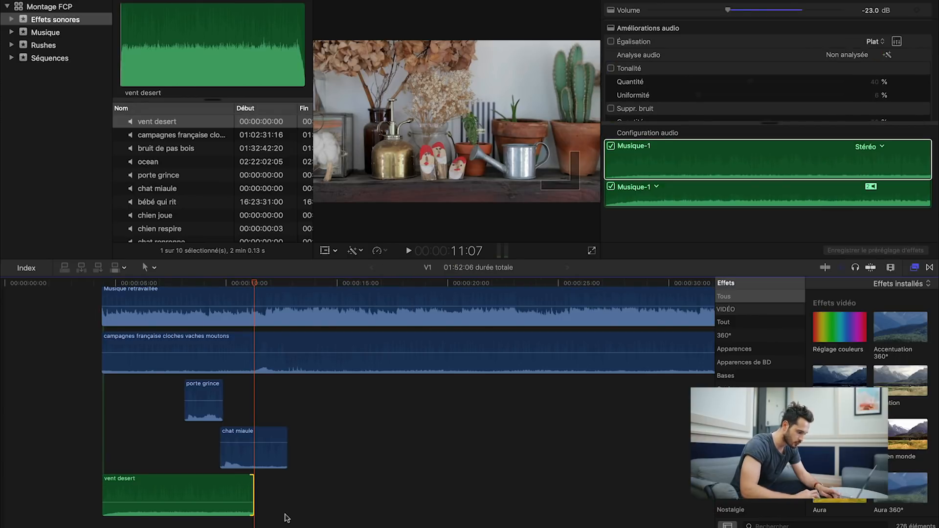
click(172, 497)
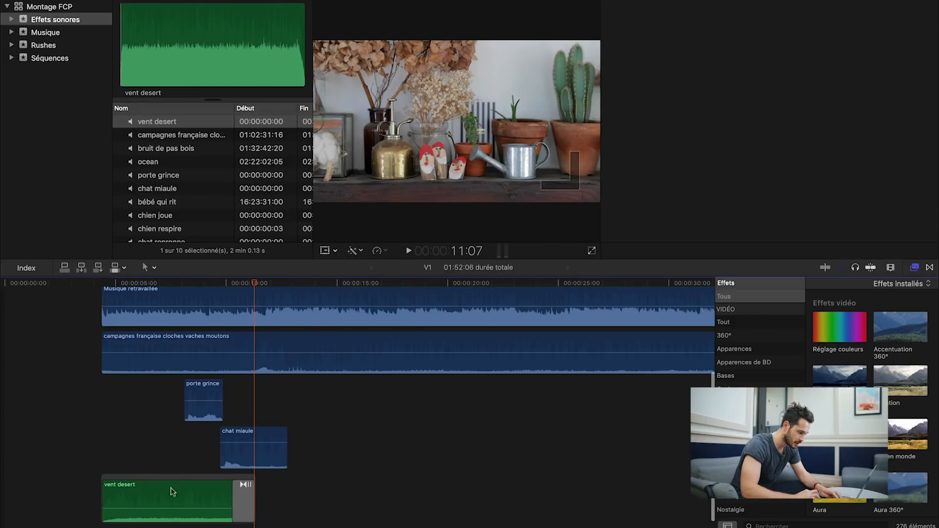
click(106, 500)
key(super+t)
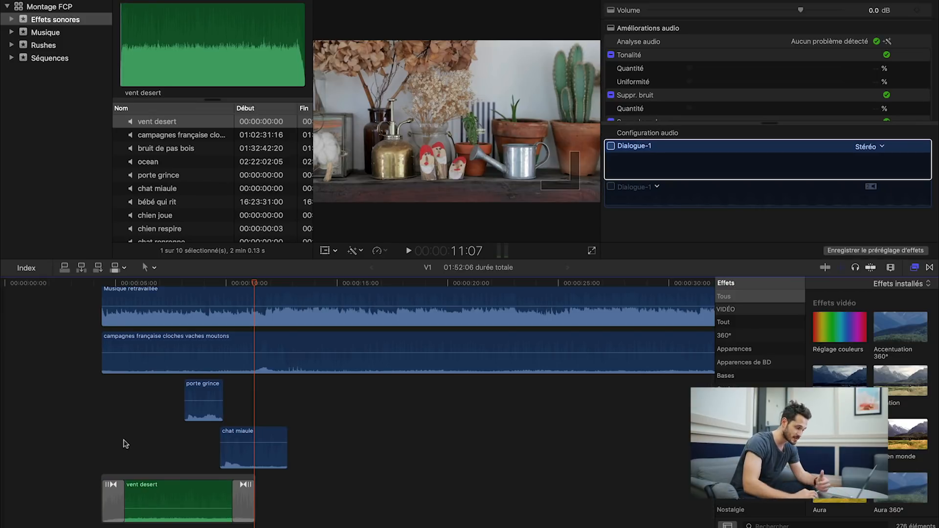
- Add fades to the chat miaule sound and play the opening with the full mix
click(100, 284)
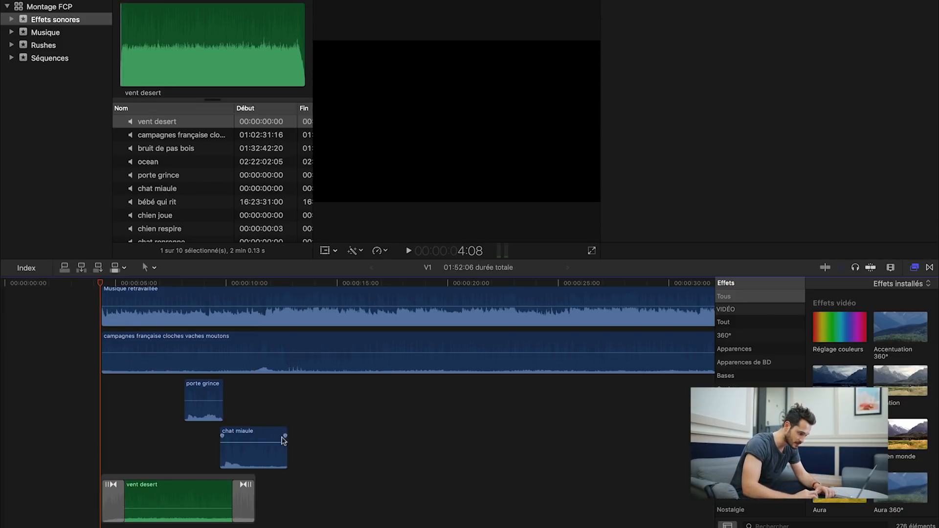
key(super+equal)
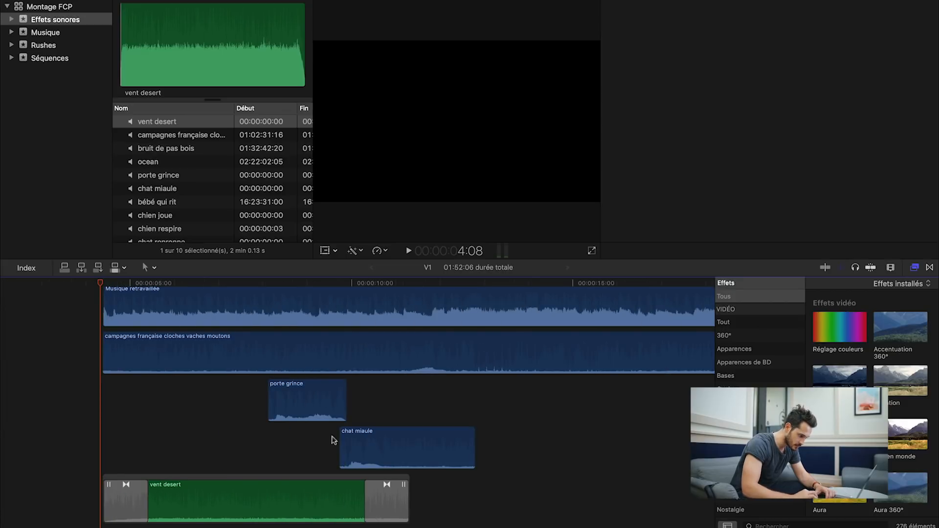
drag(471, 435, 455, 436)
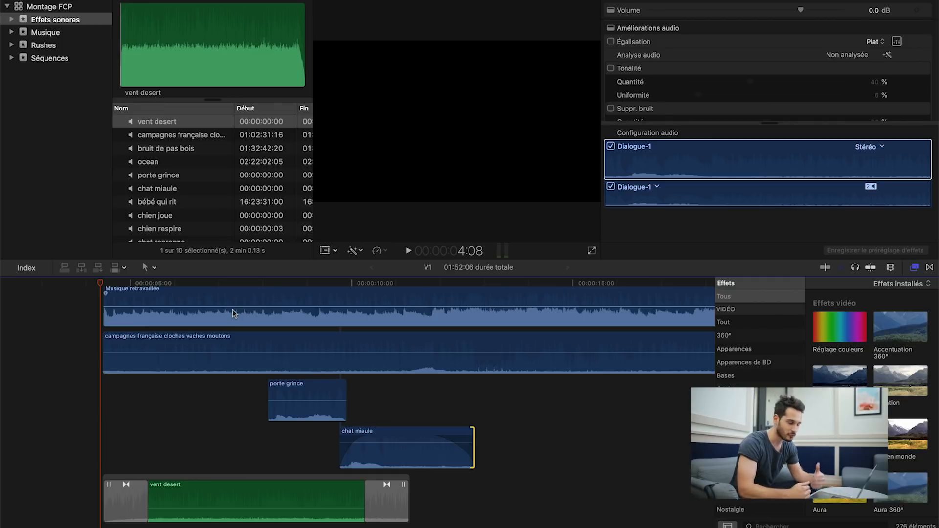
key(space)
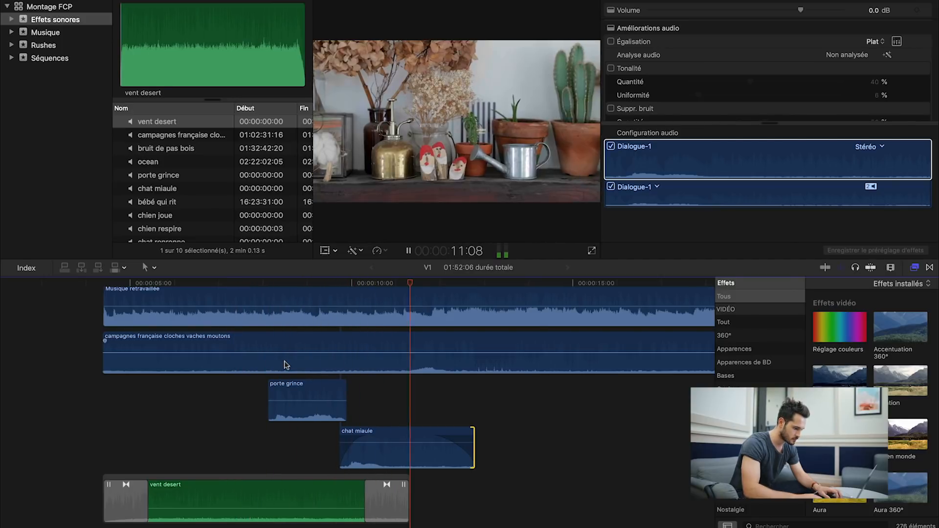
key(super+minus)
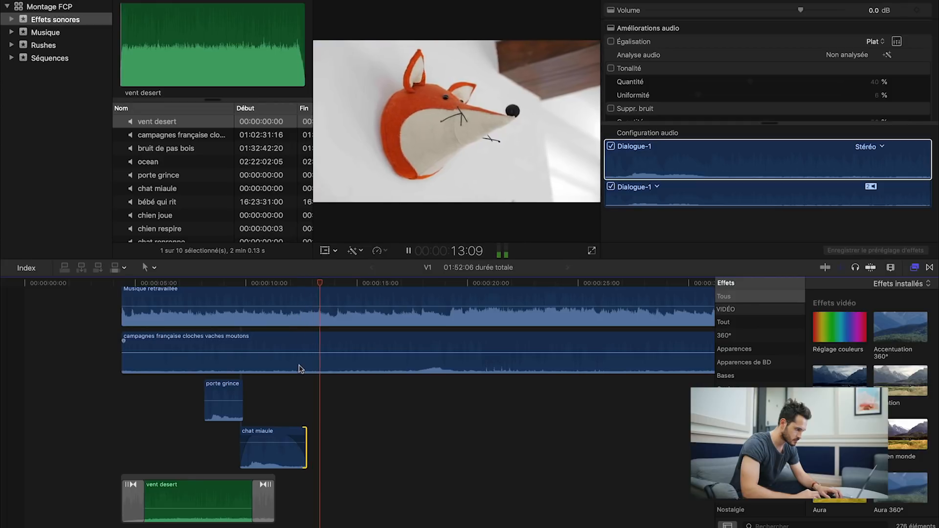
key(space)
- Add the bébé qui rit sound below the countryside sound at about 14 seconds and trim its beginning to a length of 20:21
drag(157, 202, 338, 465)
click(336, 283)
key(space)
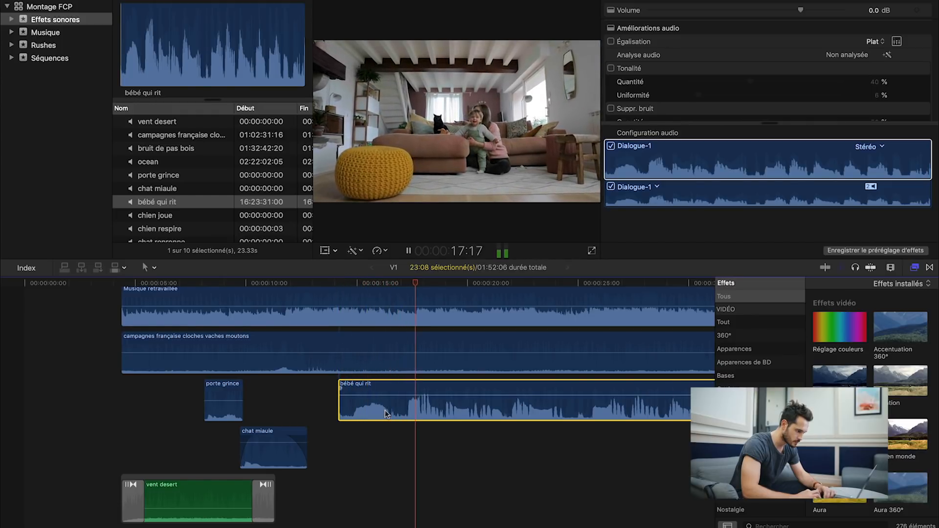
mouse_move(343, 412)
mouse_down()
mouse_move(397, 412)
mouse_move(373, 427)
mouse_move(361, 416)
mouse_up()
click(335, 283)
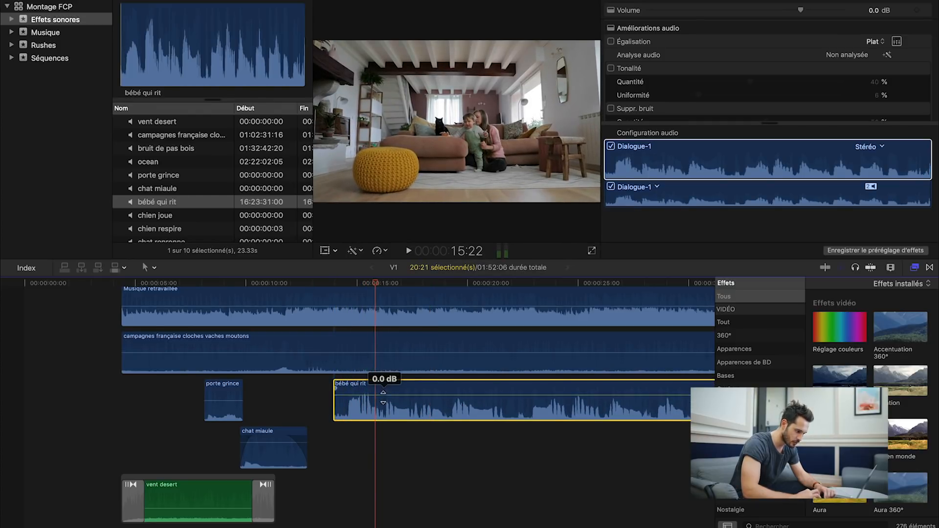
- Lower the bébé qui rit sound's volume to -14 dB and play the living room passage
drag(383, 397, 383, 404)
click(337, 283)
key(space)
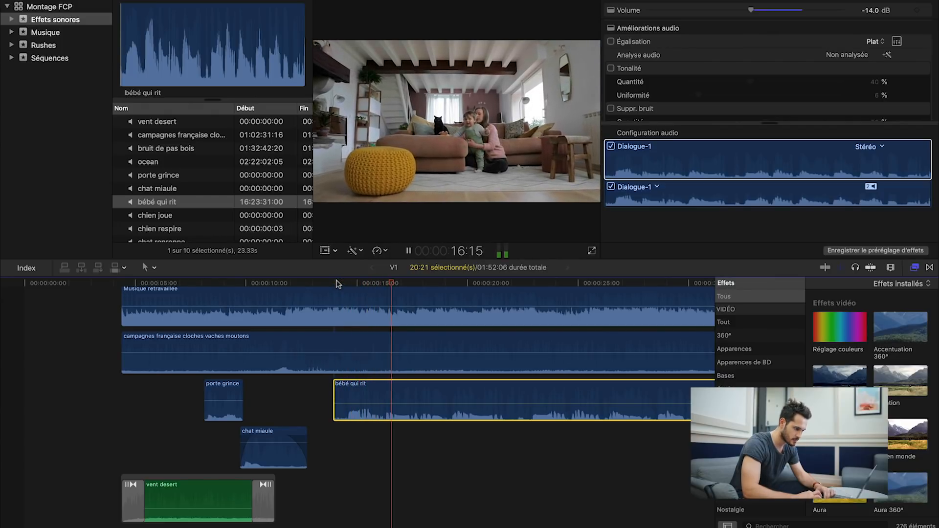
- Split the bébé qui rit sound at 17:24, where the toy car shot begins, and delete the remainder
key(space)
key(super+b)
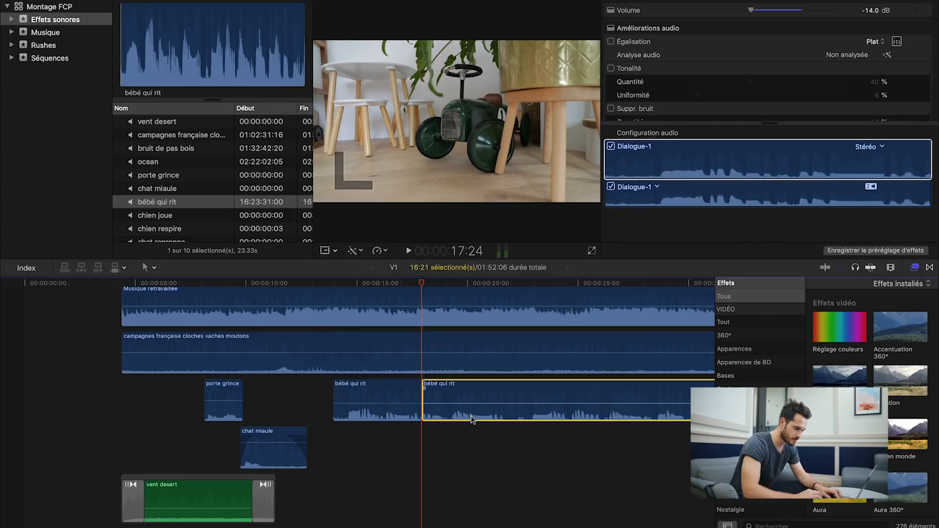
key(Delete)
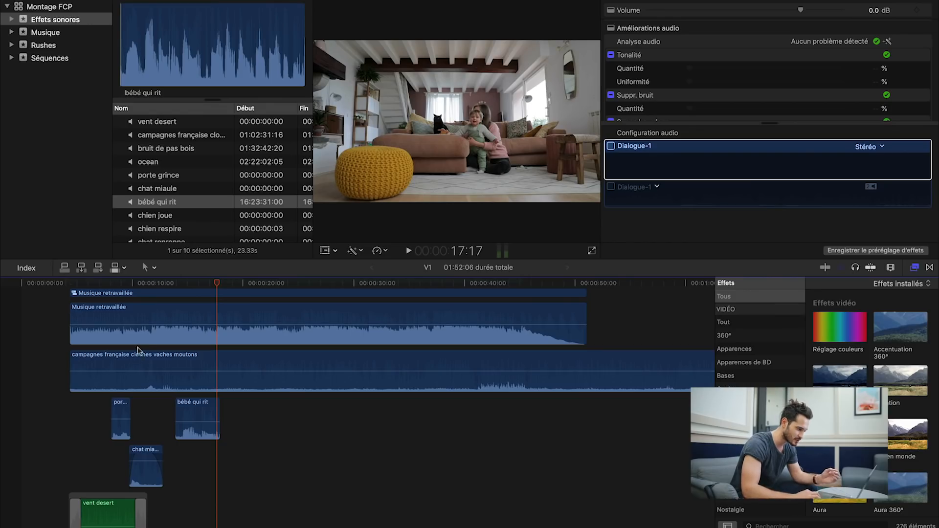
- Disable the music and play the sequence from its beginning to check the sound effects alone
click(137, 348)
click(137, 345)
scroll(83, 325, up, 1)
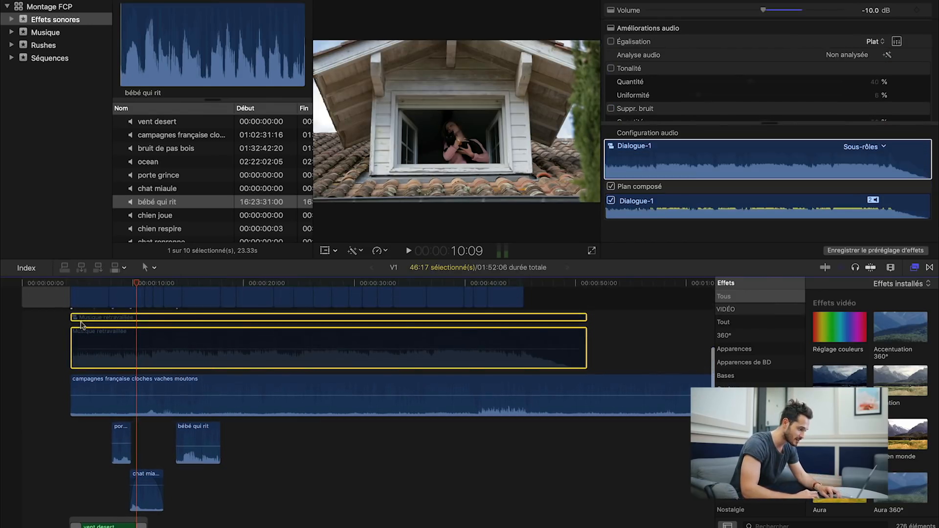
click(62, 283)
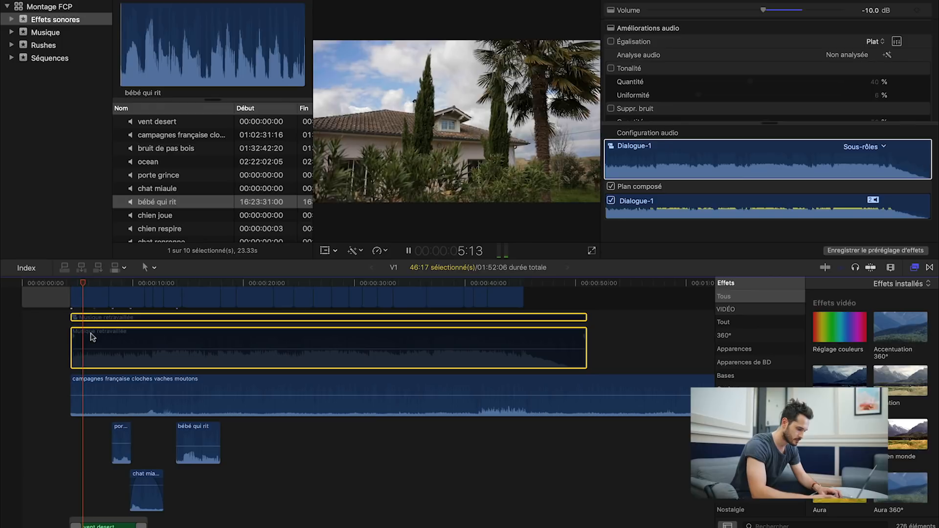
key(XF86AudioRaiseVolume)
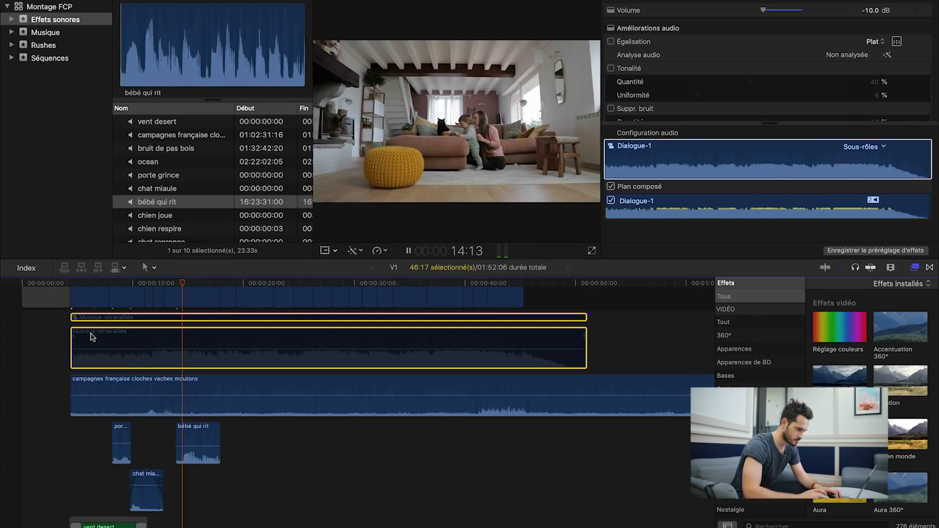
key(space)
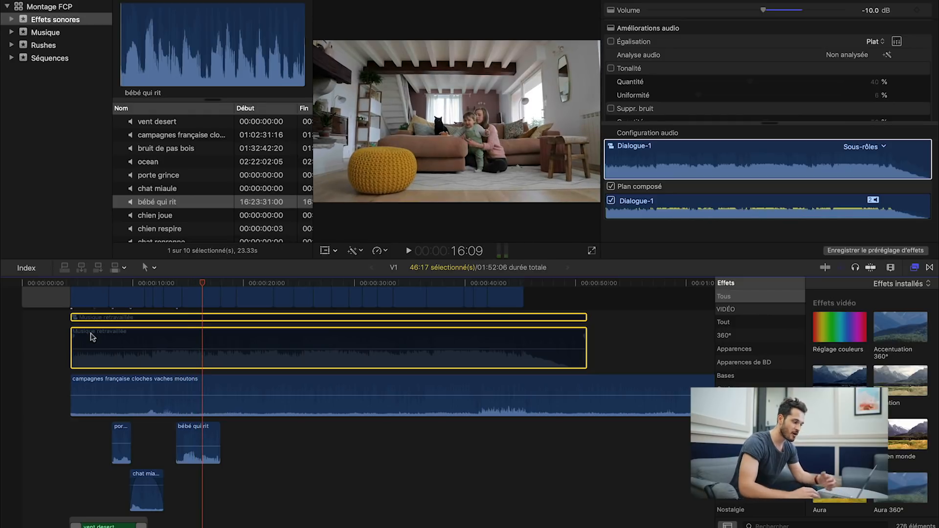
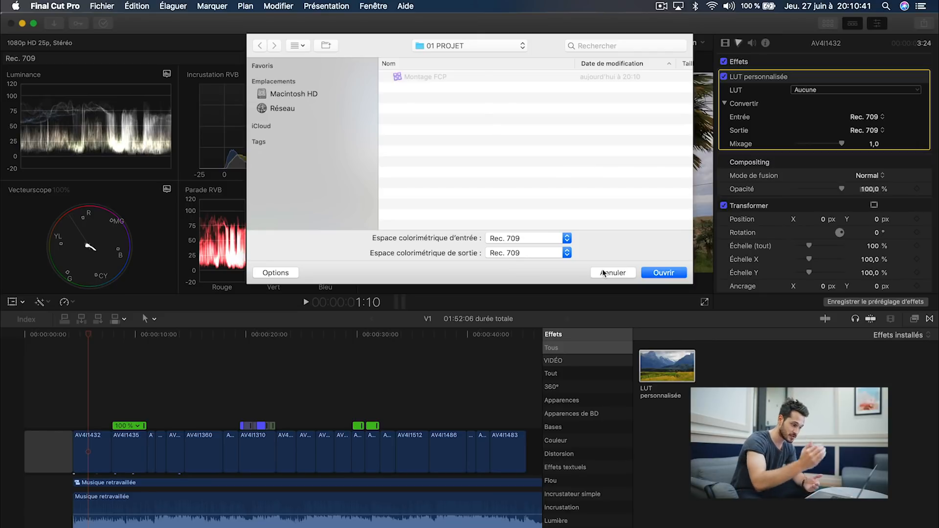
- Cancel the LUT file selection, apply the 03-Grain-Neutre LUT to clip AV4I1432 and set its mix to 0.4
click(612, 273)
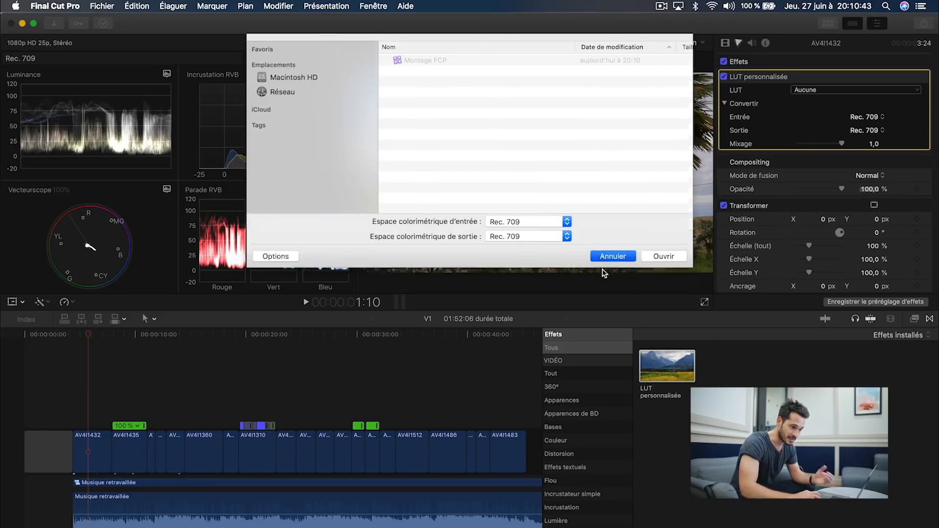
click(815, 90)
mouse_move(820, 120)
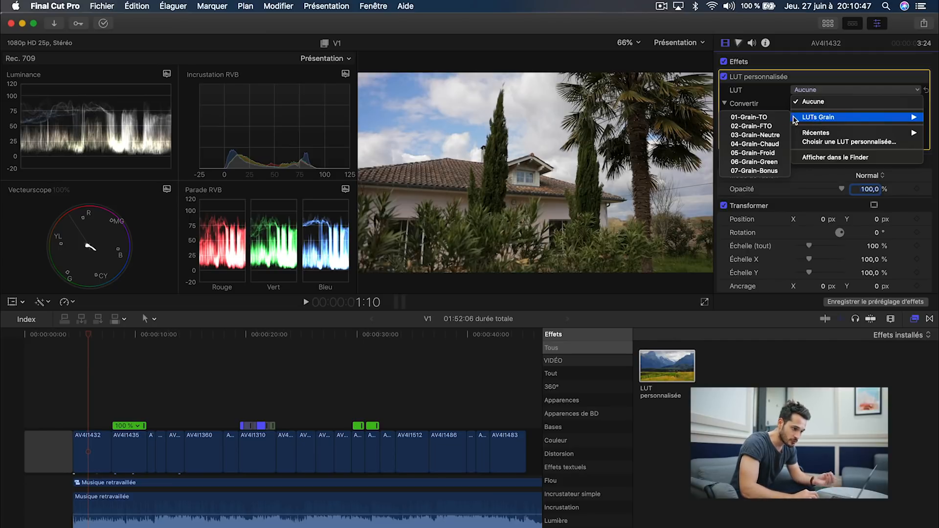
click(778, 136)
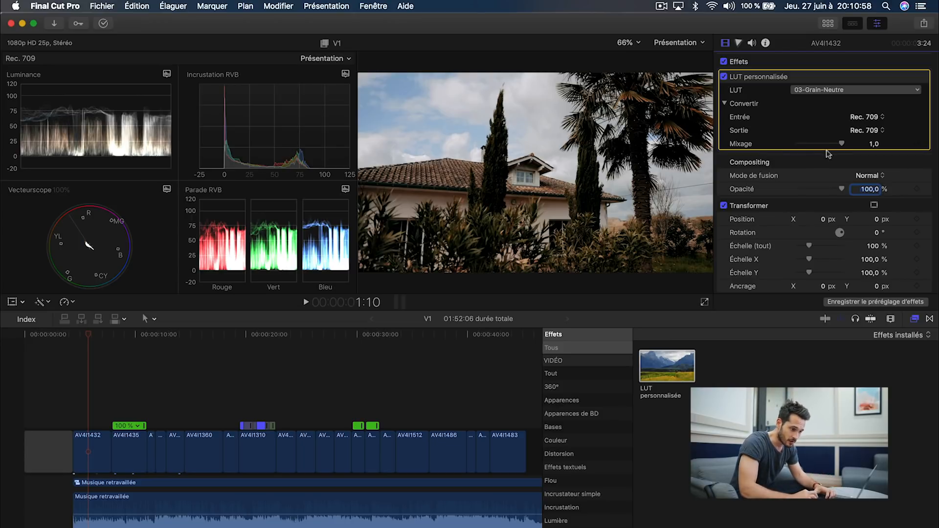
drag(840, 145, 818, 146)
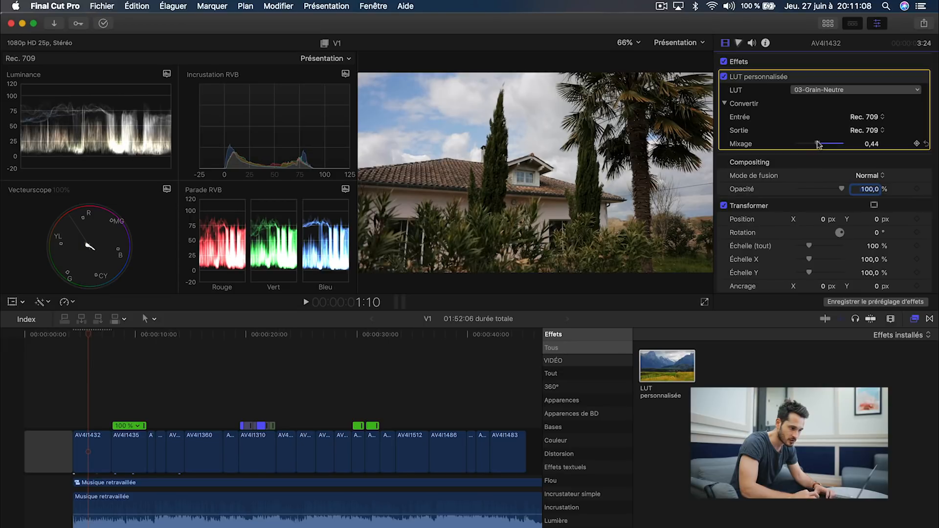
drag(817, 145, 816, 145)
- Toggle the custom LUT effect off and on to compare clip AV4I1432 with and without it
click(725, 77)
click(724, 77)
click(725, 77)
click(724, 78)
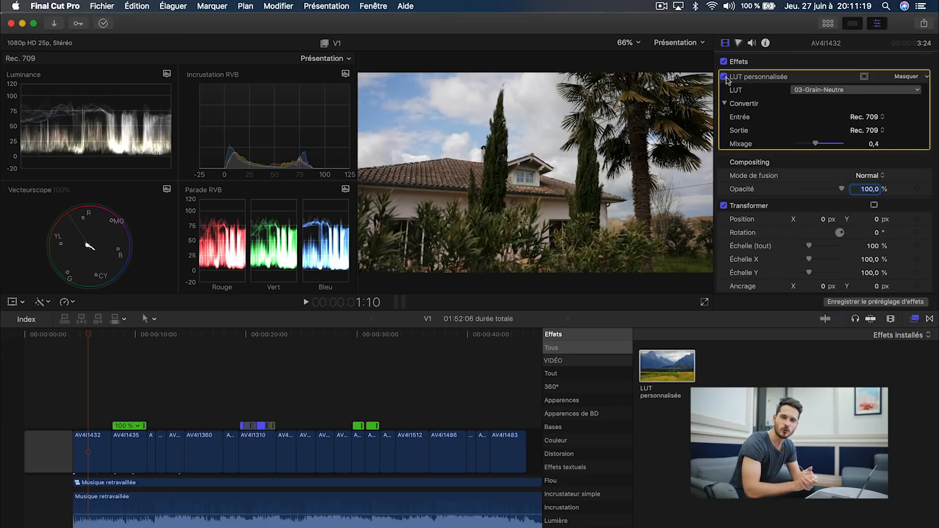
click(725, 77)
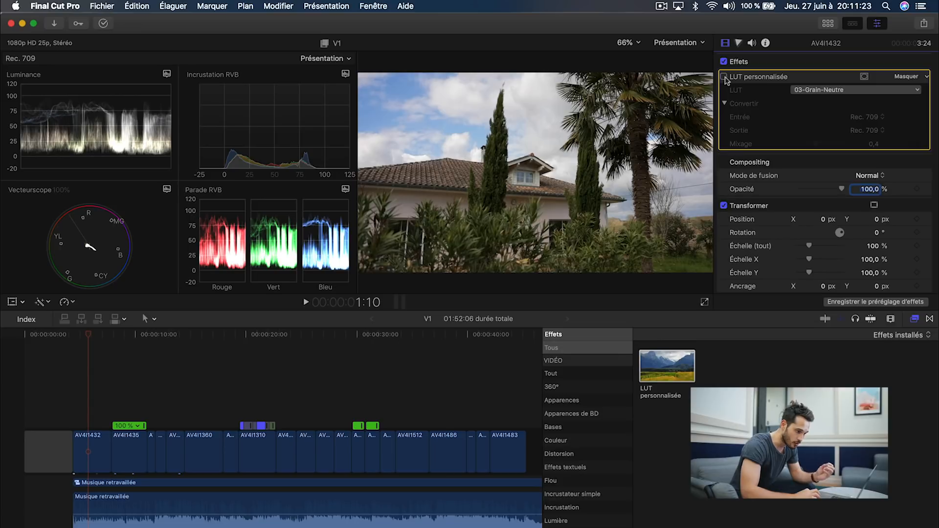
- Compare clip AV4I1432 with and without its custom LUT once more, leaving the effect enabled
click(725, 78)
click(725, 77)
click(725, 78)
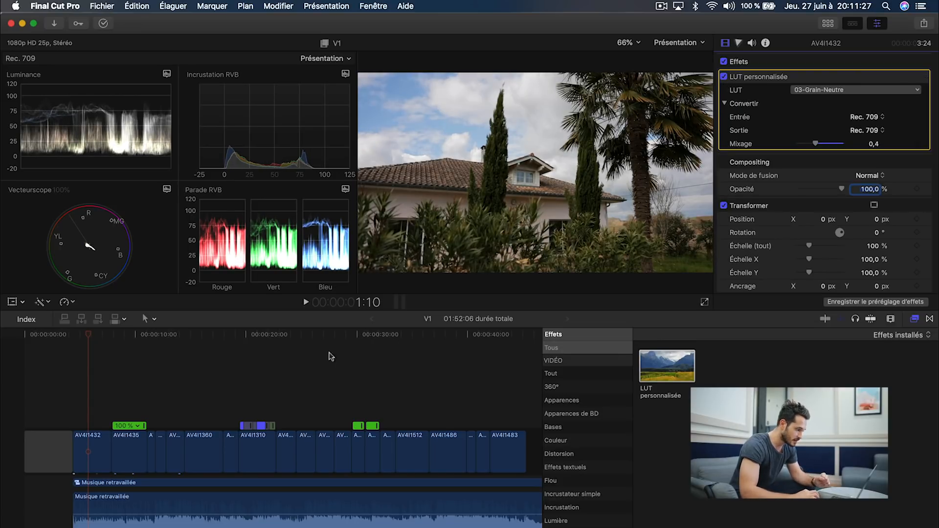
- Copy clip AV4I1432's attributes and paste only its LUT personnalisée effect onto the 19 other clips of the sequence
click(101, 447)
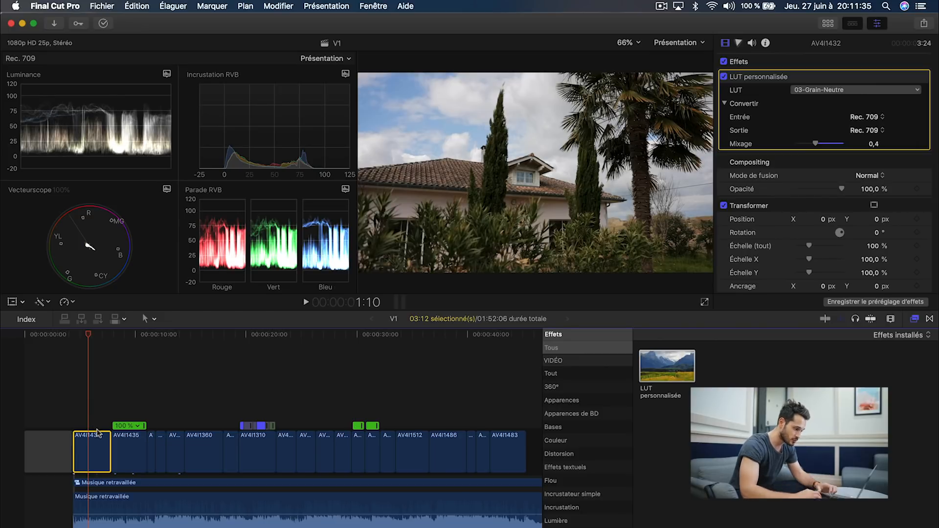
key(shift+z)
drag(326, 365, 82, 458)
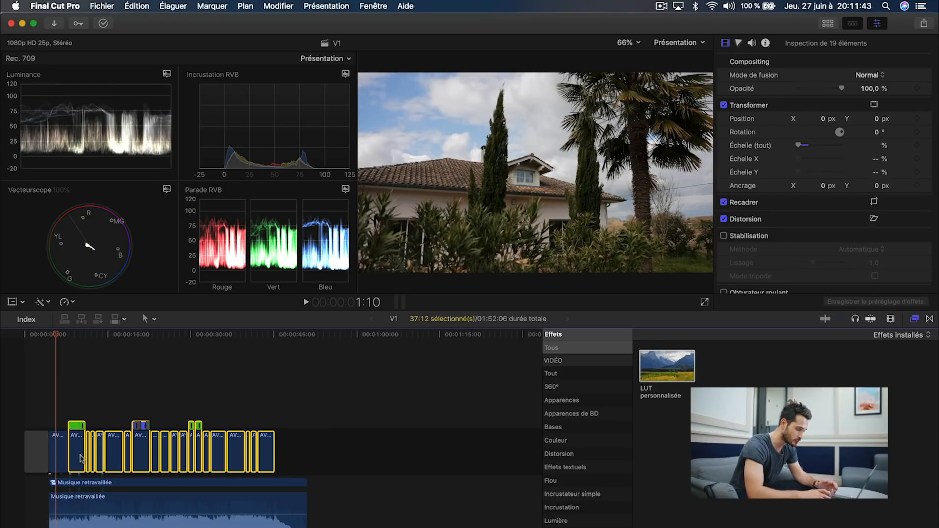
key(super+shift+v)
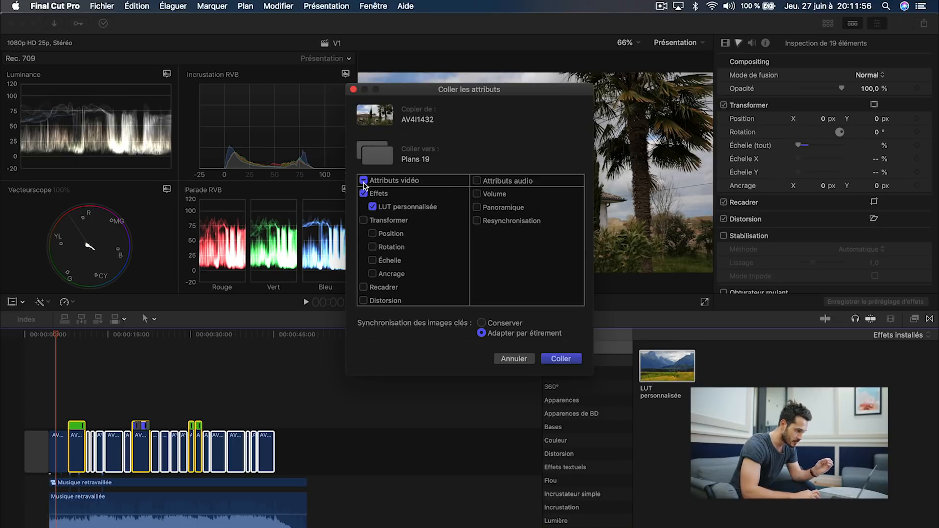
click(364, 181)
click(364, 181)
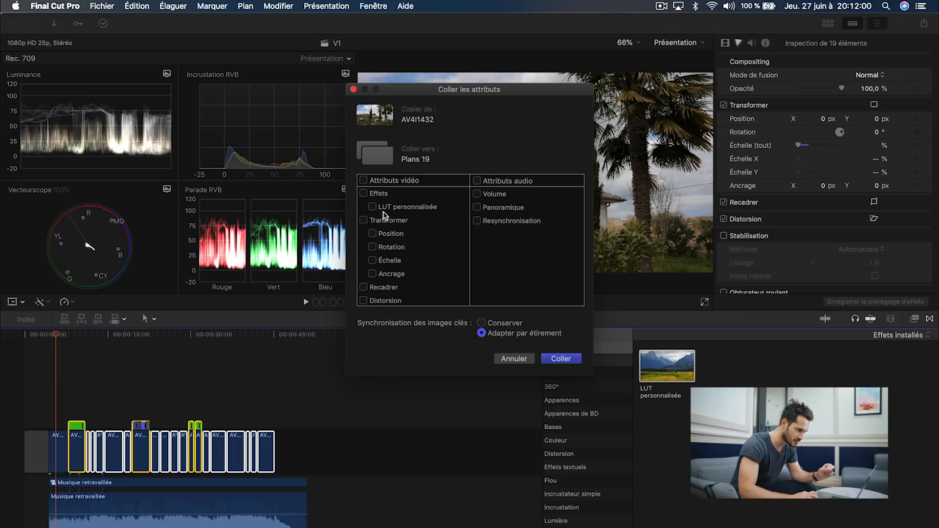
click(372, 207)
click(561, 359)
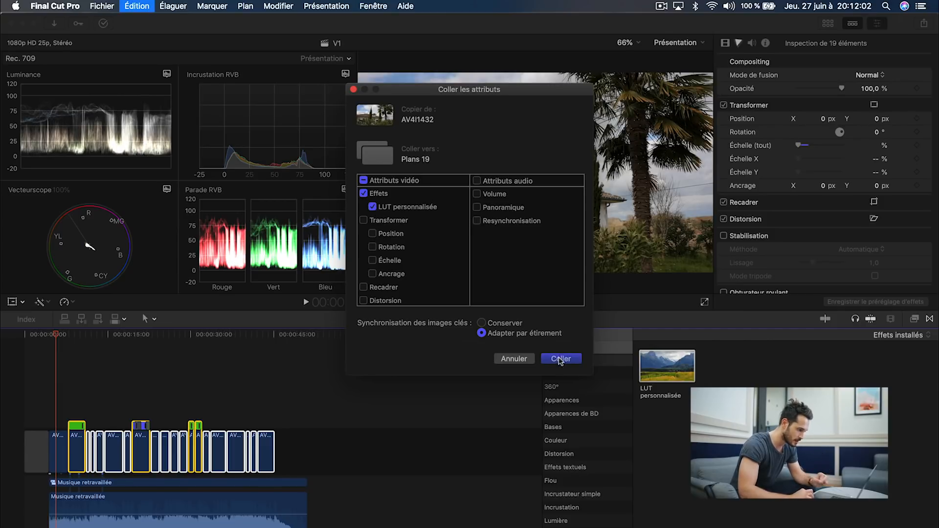
- Select clip AV4I1360 at about 16 seconds and toggle its custom LUT off and on to compare the image
click(74, 335)
drag(75, 336, 114, 351)
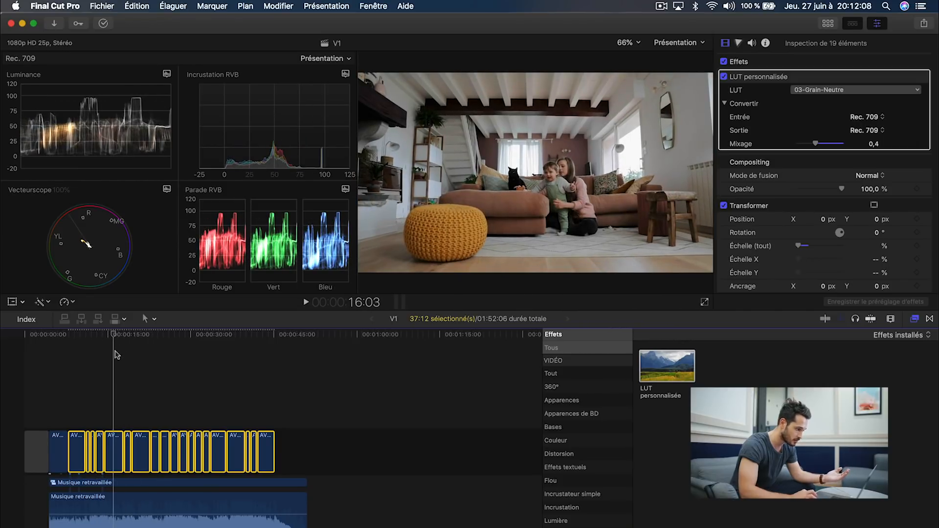
click(113, 451)
click(724, 78)
click(725, 78)
click(724, 78)
click(724, 77)
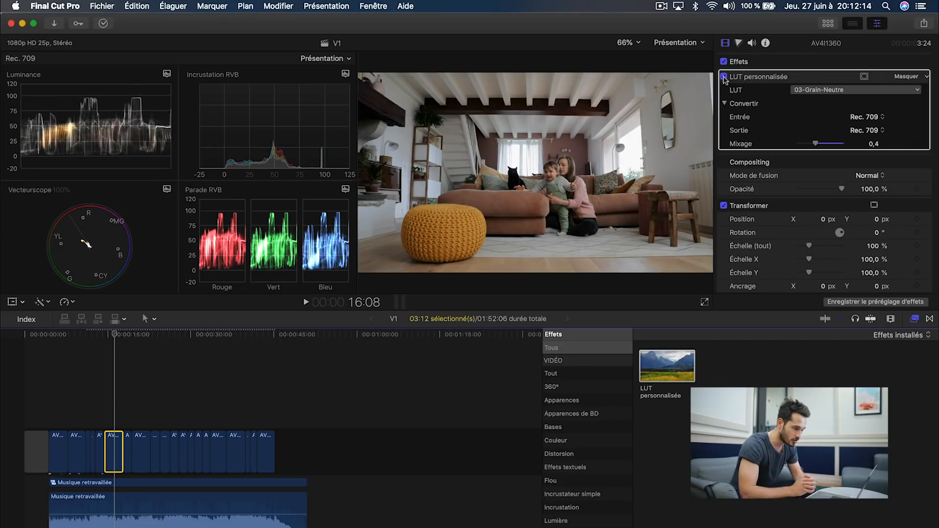
- Examine the LUT's look on clip AV4I1315 at 28:24, the shot of the woman carrying the child
click(172, 337)
mouse_move(175, 338)
mouse_down()
mouse_move(211, 343)
mouse_move(185, 348)
mouse_up()
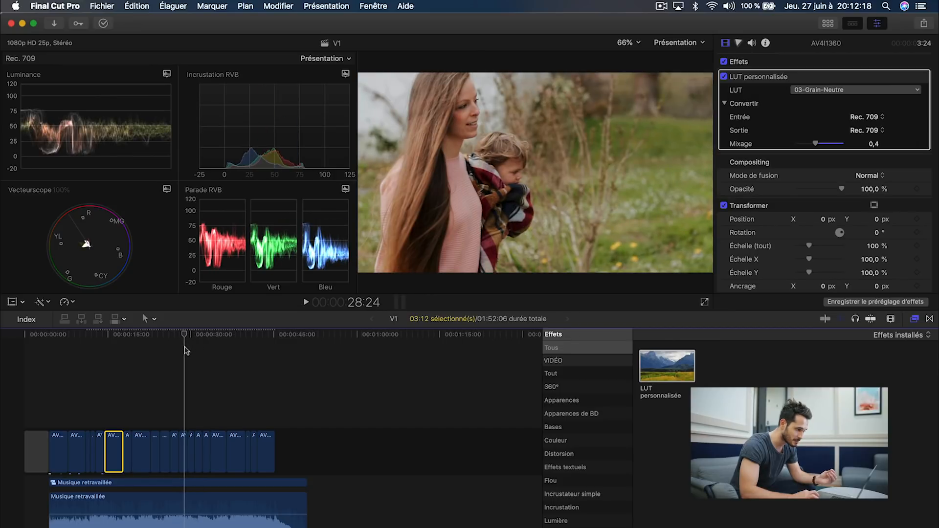
click(184, 450)
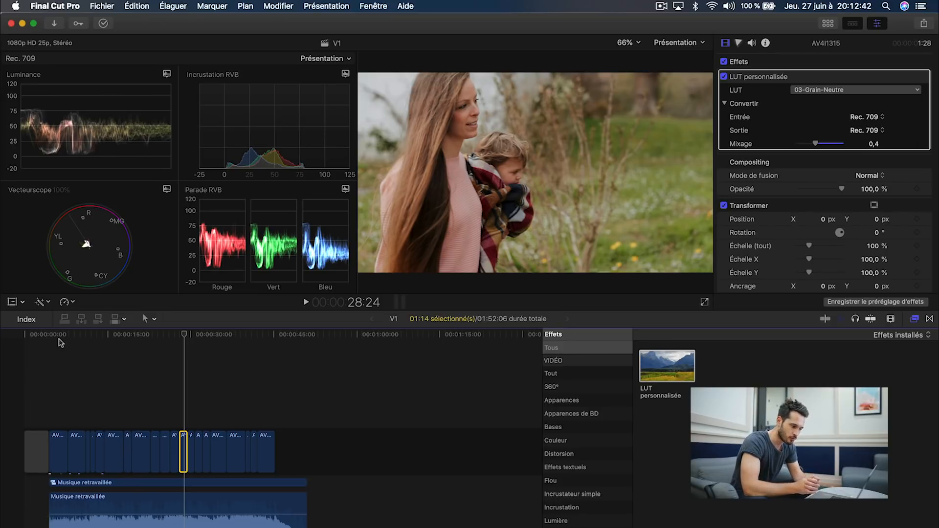
- Add a Roues des couleurs correction to clip AV4I1432 and widen the inspector to enlarge the wheel area
click(57, 338)
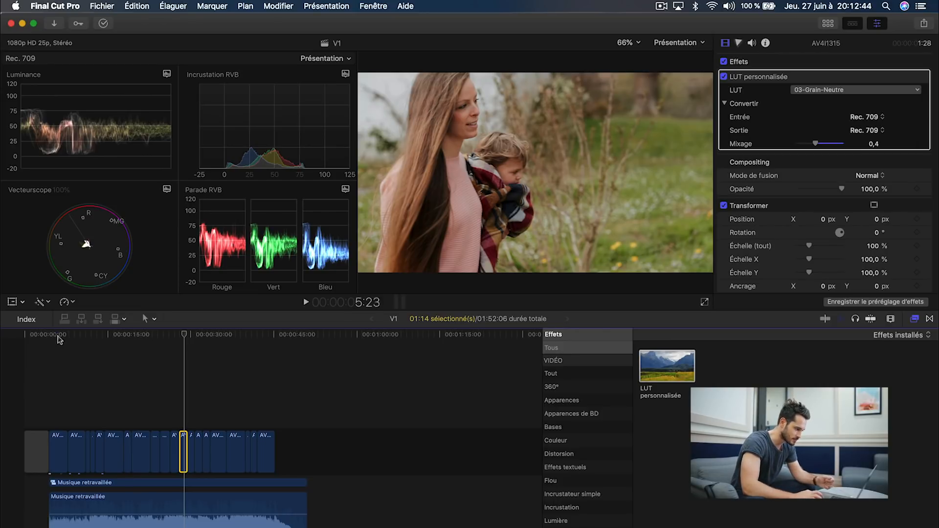
click(58, 454)
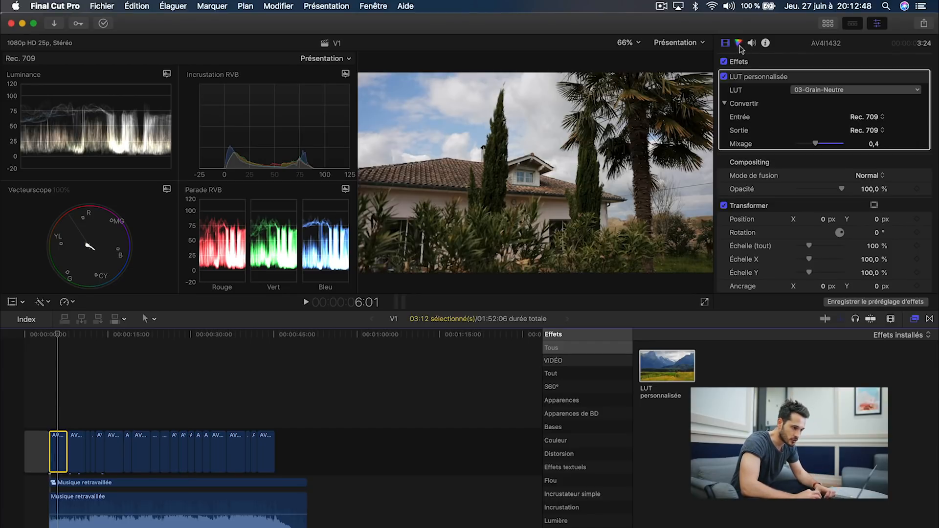
click(740, 44)
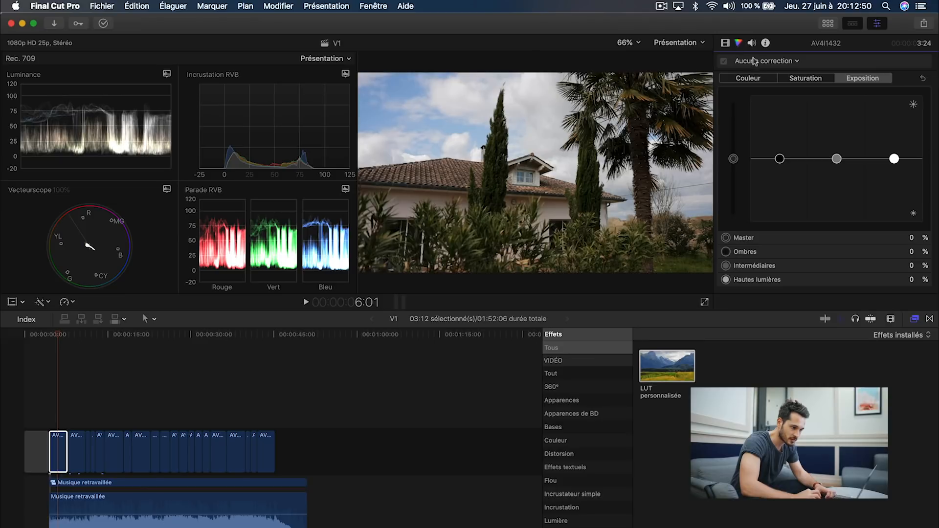
click(769, 62)
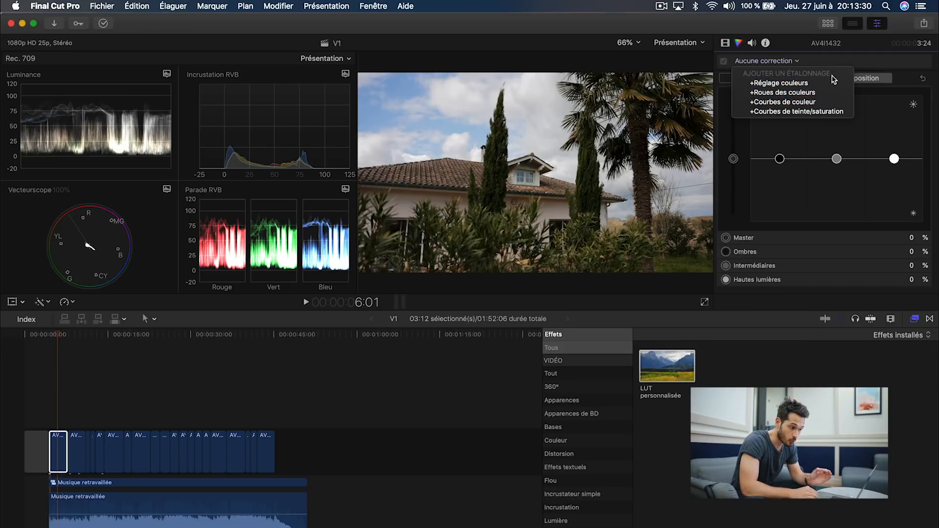
click(829, 94)
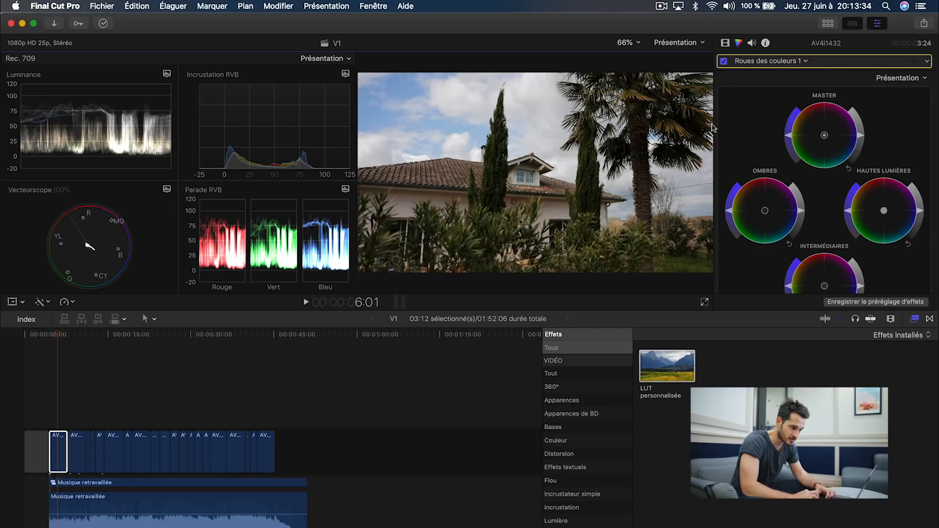
drag(713, 125, 647, 129)
- Try the Simples roues layout for the colour wheels and return to Toutes les roues
scroll(694, 133, down, 3)
scroll(694, 133, up, 2)
click(897, 80)
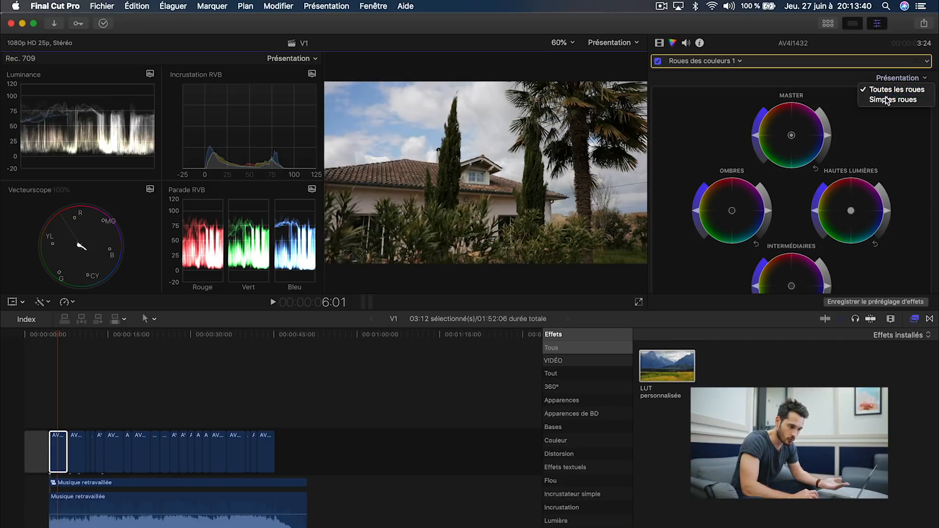
click(887, 100)
click(898, 79)
click(897, 90)
scroll(832, 132, down, 1)
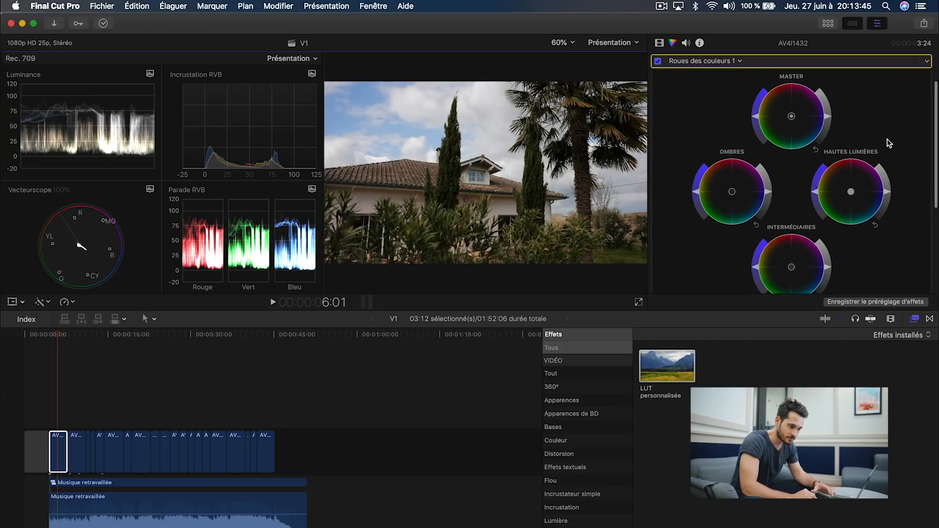
scroll(820, 124, up, 1)
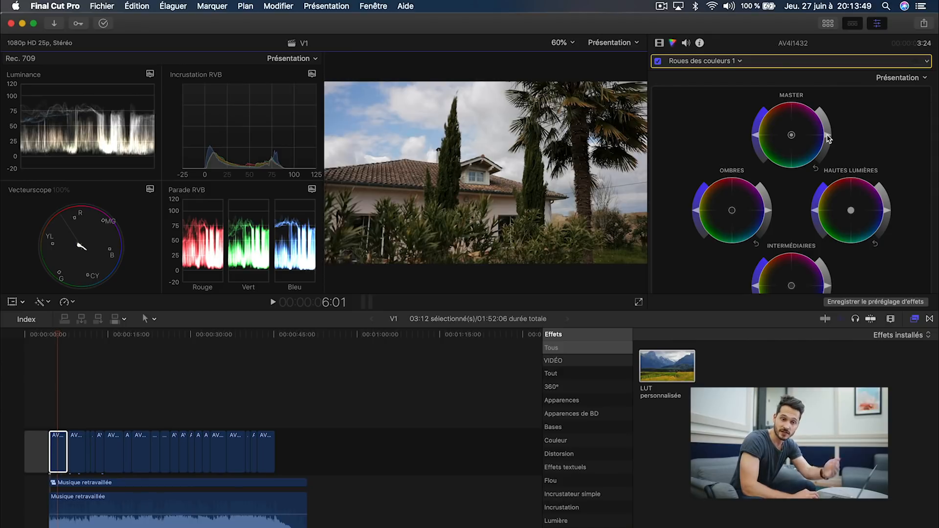
- Try lowering the Master wheel's brightness, changing its saturation and shifting its hue, undoing each adjustment
mouse_move(828, 139)
mouse_down()
mouse_move(828, 126)
mouse_move(827, 155)
mouse_up()
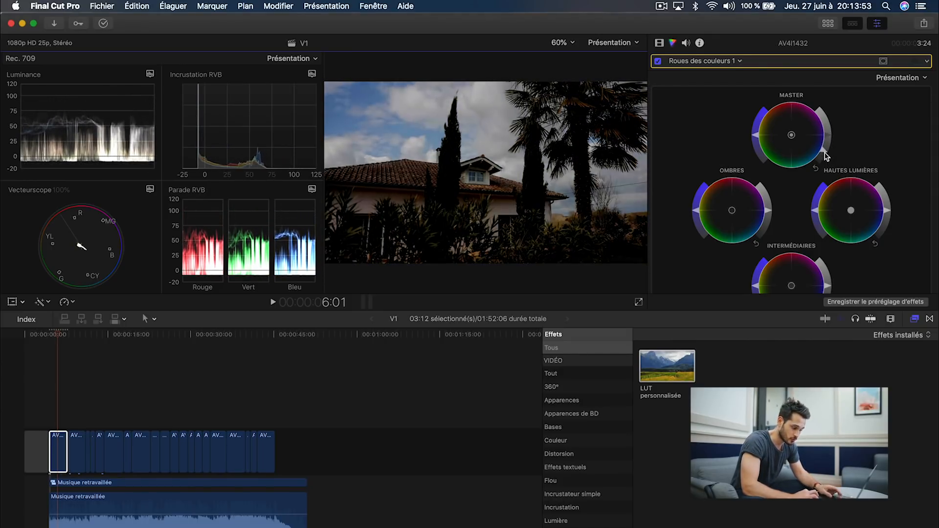
key(super+z)
drag(756, 139, 759, 148)
key(super+z)
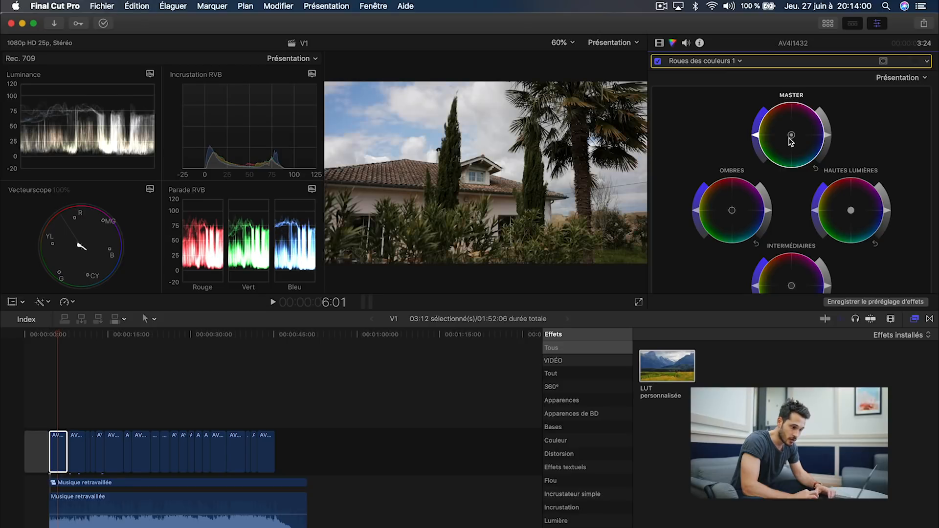
mouse_move(792, 137)
mouse_down()
mouse_move(798, 144)
mouse_move(782, 128)
mouse_up()
key(super+z)
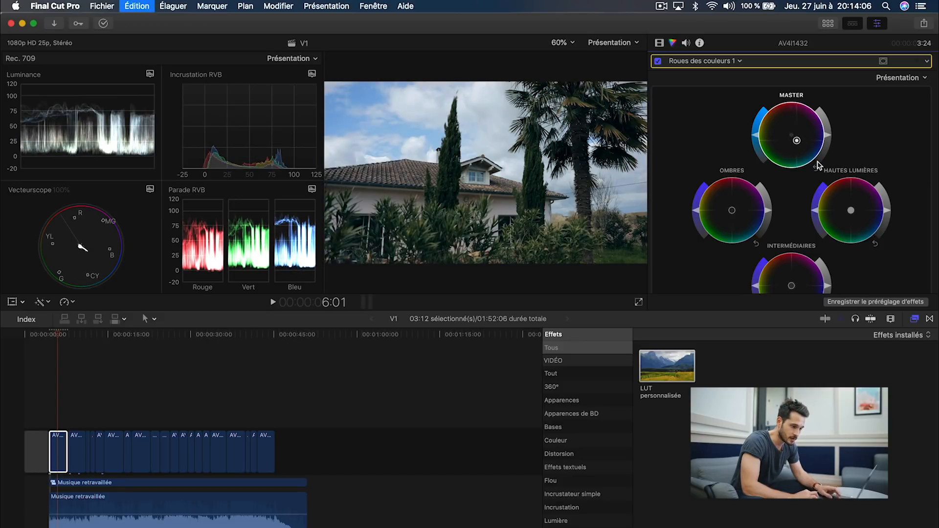
- Try changing the brightness of the Ombres and Hautes lumières wheels, undoing each adjustment
scroll(888, 149, down, 1)
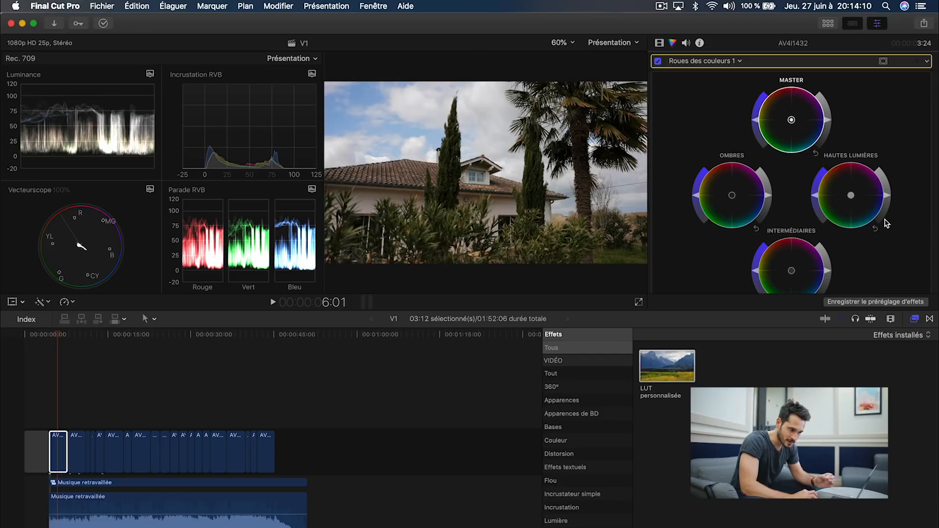
scroll(776, 186, down, 1)
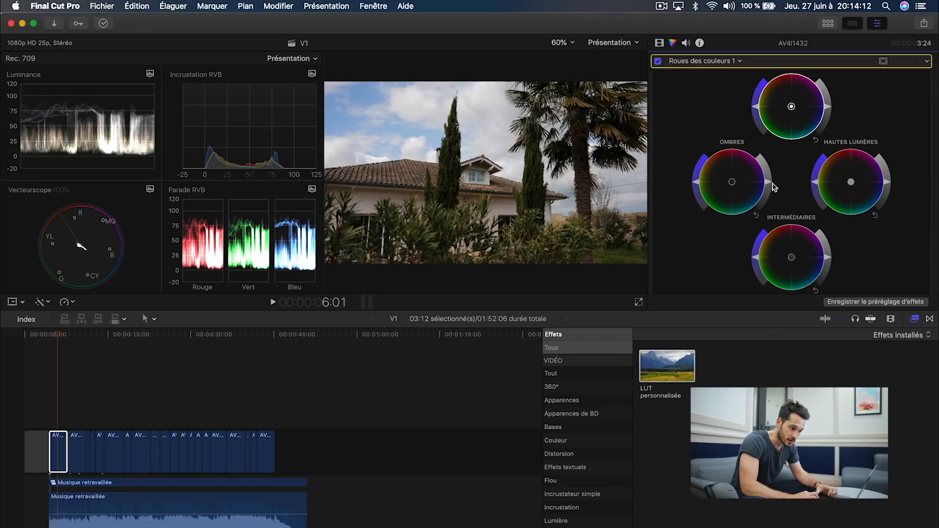
scroll(707, 209, down, 1)
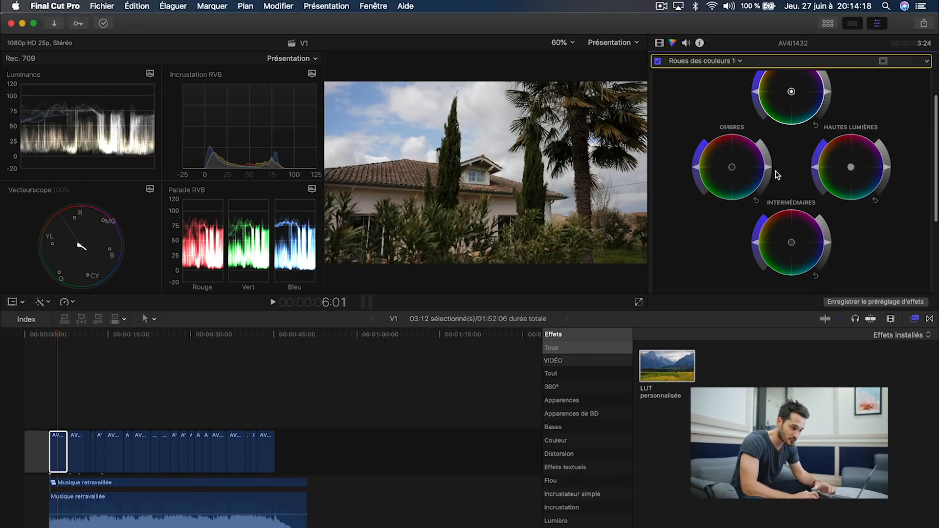
drag(768, 169, 768, 177)
key(super+z)
drag(887, 167, 882, 128)
key(super+z)
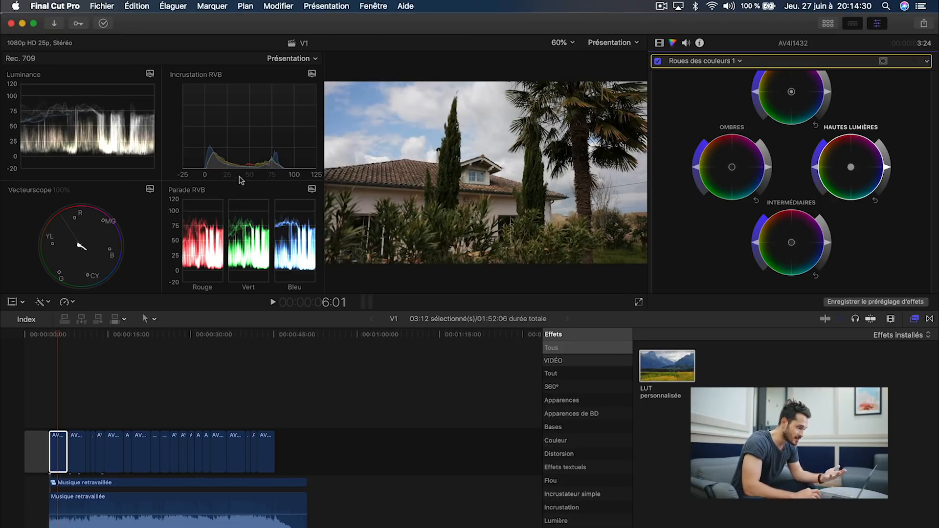
- Reduce the video scopes to a single display and set its oscilloscope channels to Incrustation RVB
click(299, 59)
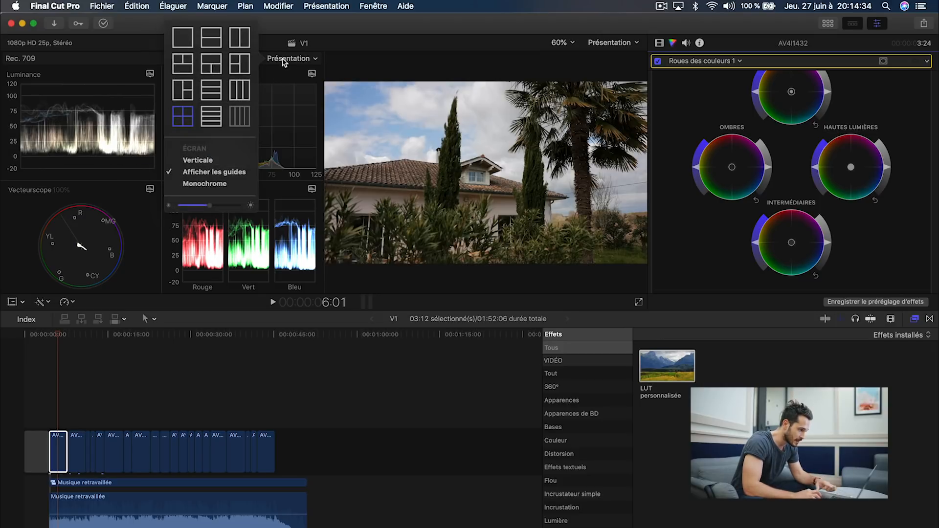
click(188, 41)
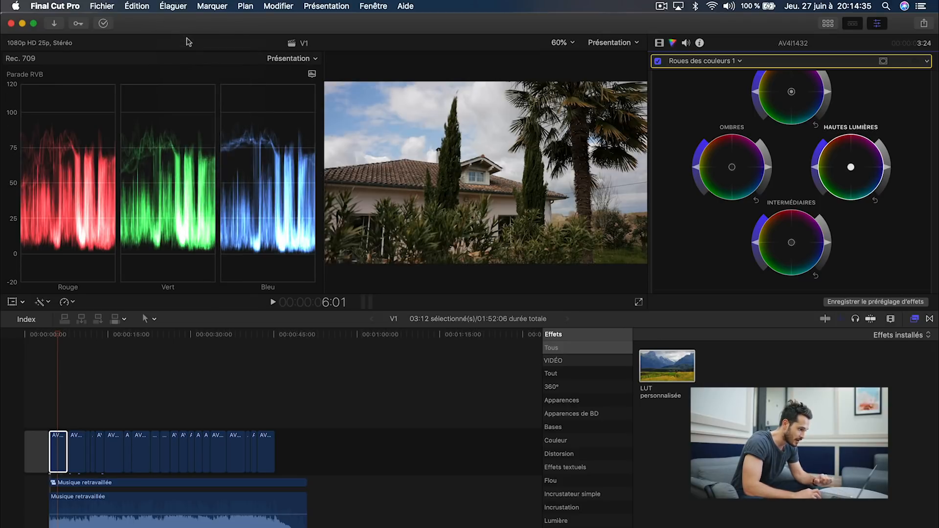
click(313, 75)
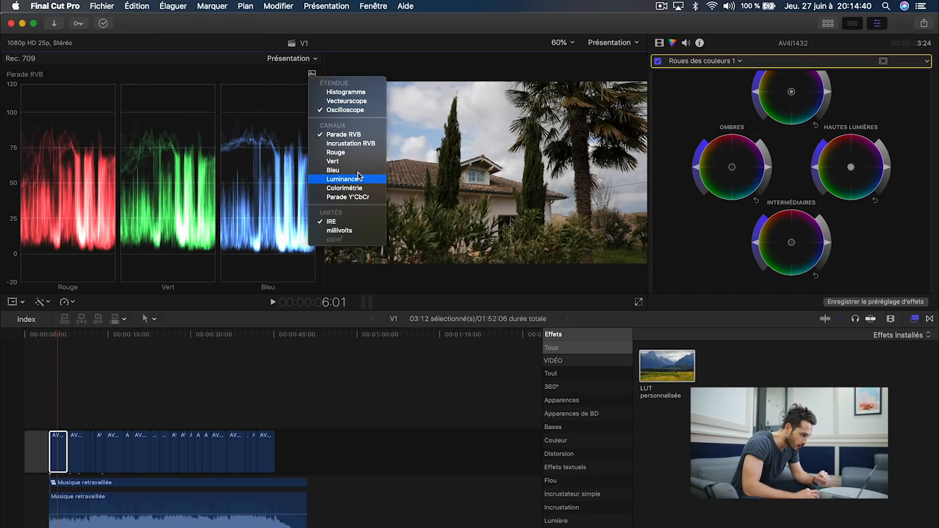
click(361, 143)
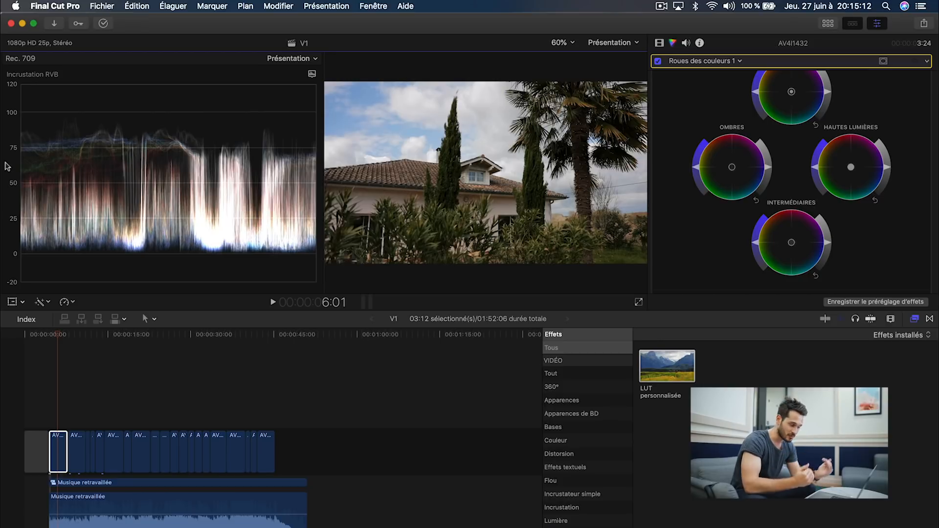
- Raise clip AV4I1432's highlights slightly and fine-tune its midtone and shadow brightness at 6:11 using the colour wheels
click(59, 334)
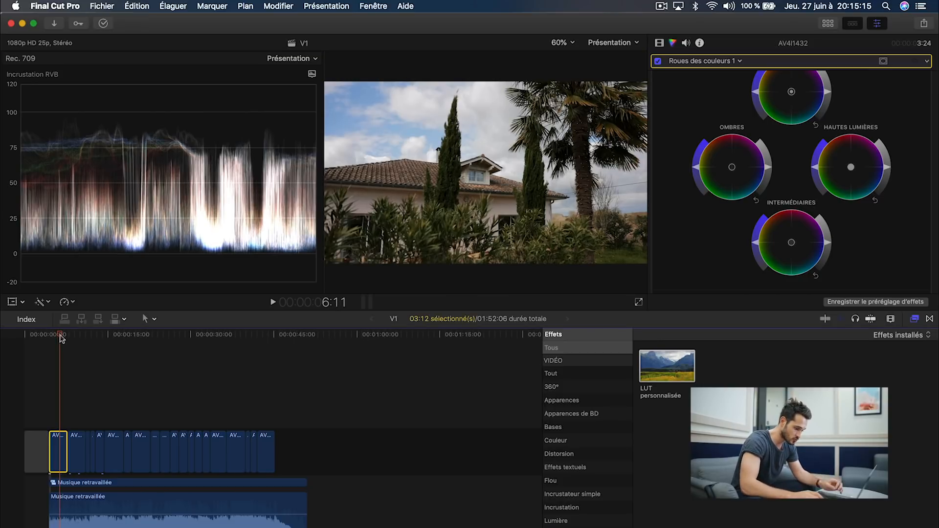
key(super+equal)
key(super+equal)
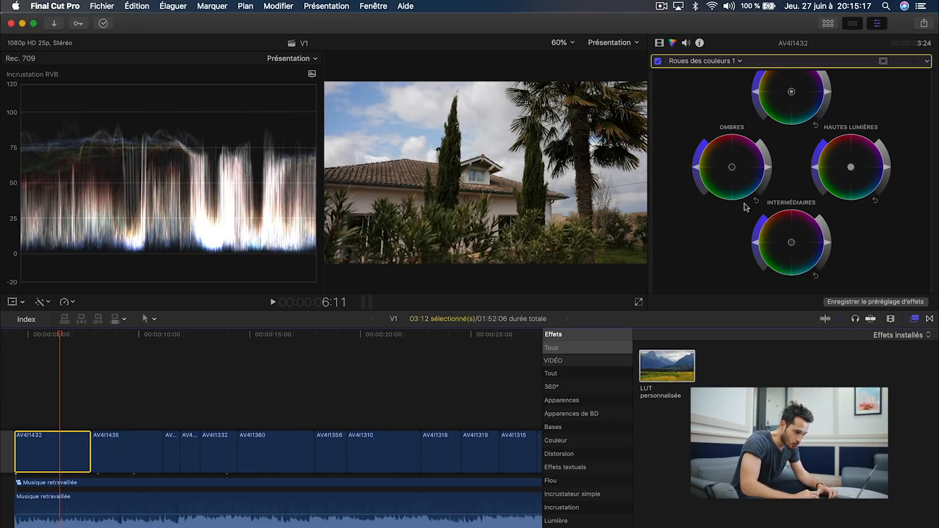
drag(770, 170, 771, 169)
drag(889, 170, 891, 168)
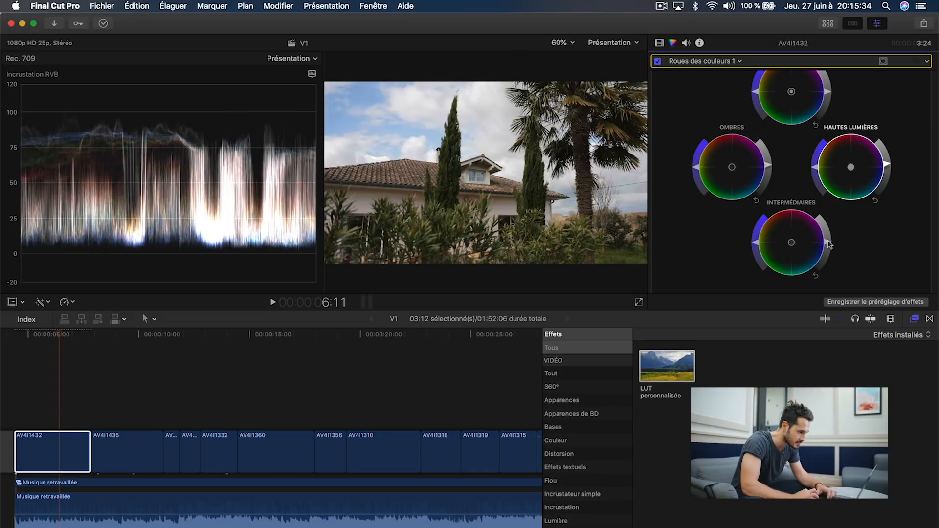
drag(828, 244, 825, 237)
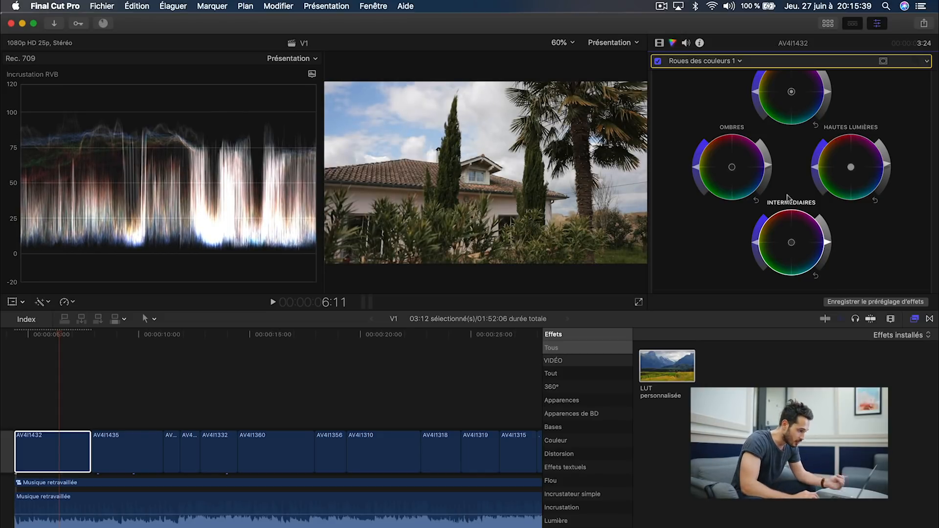
drag(769, 169, 770, 170)
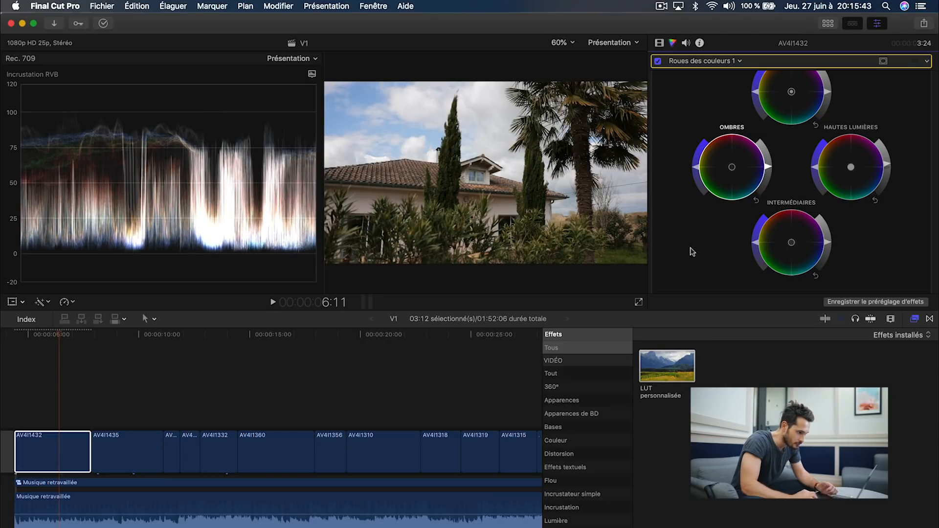
- Try shifting the colour temperature of clip AV4I1432 away from 5000
scroll(691, 249, up, 2)
scroll(691, 250, down, 5)
scroll(710, 188, down, 1)
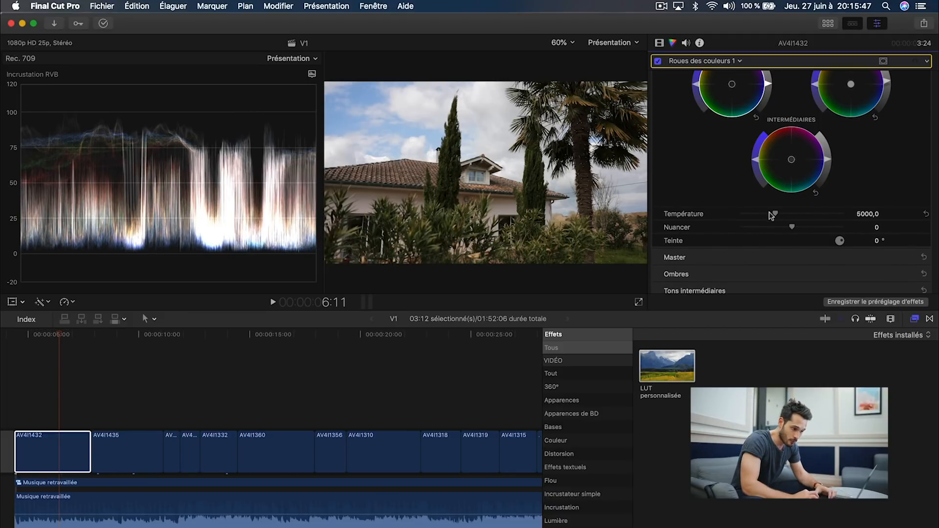
drag(776, 215, 817, 215)
scroll(816, 215, up, 5)
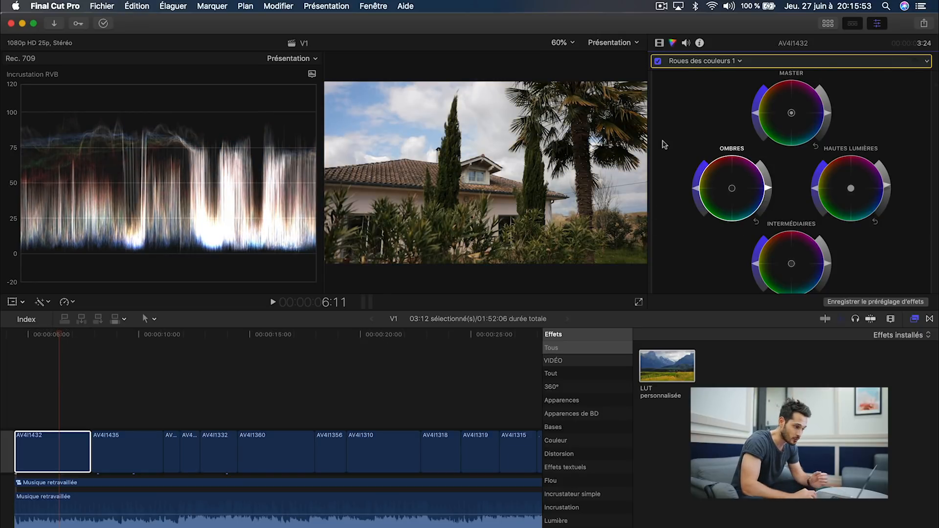
- Compare clip AV4I1432 with and without its colour wheels correction
click(658, 62)
click(659, 61)
click(659, 62)
click(658, 61)
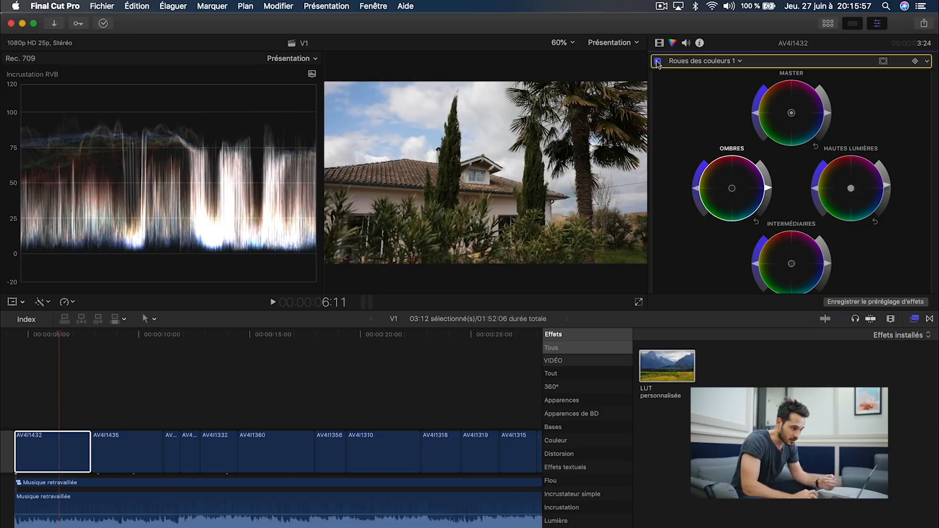
- Add a Roues des couleurs correction to clip AV4I1435 with the playhead at 10:21
drag(78, 335, 157, 346)
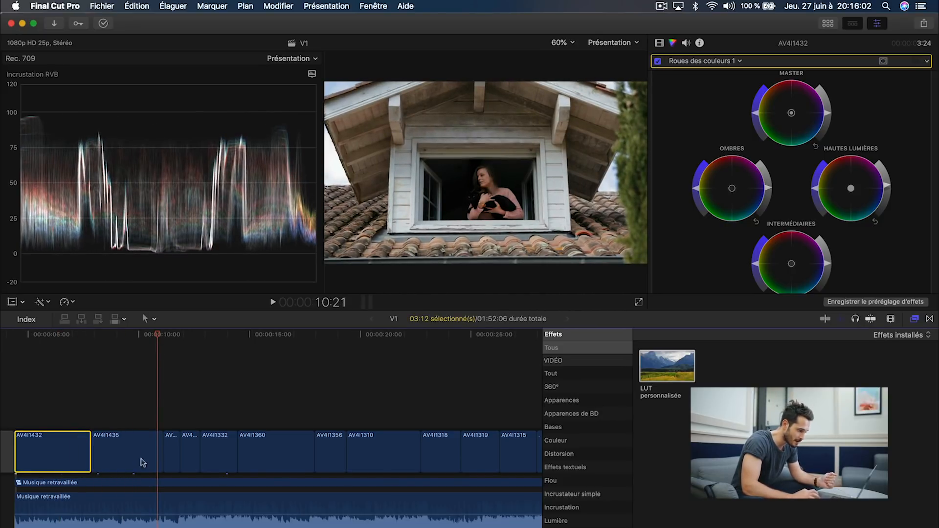
click(146, 444)
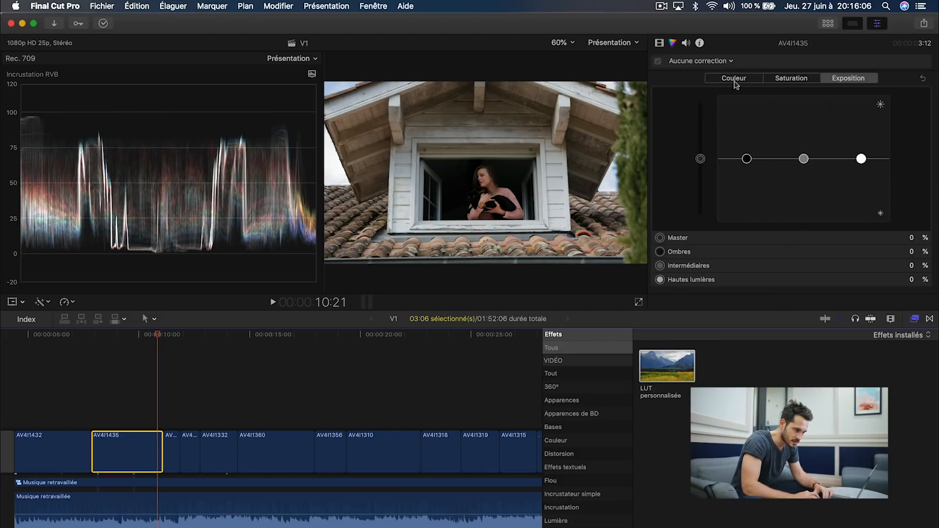
click(705, 61)
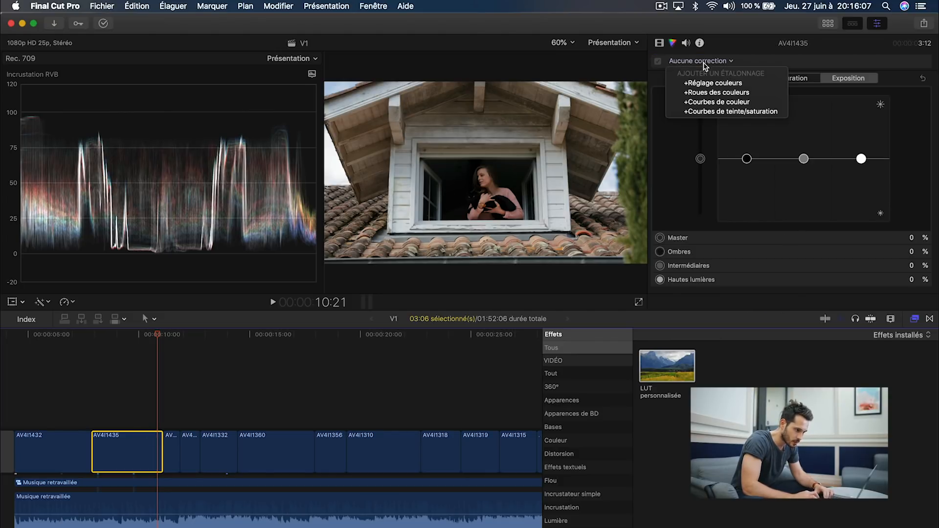
click(711, 92)
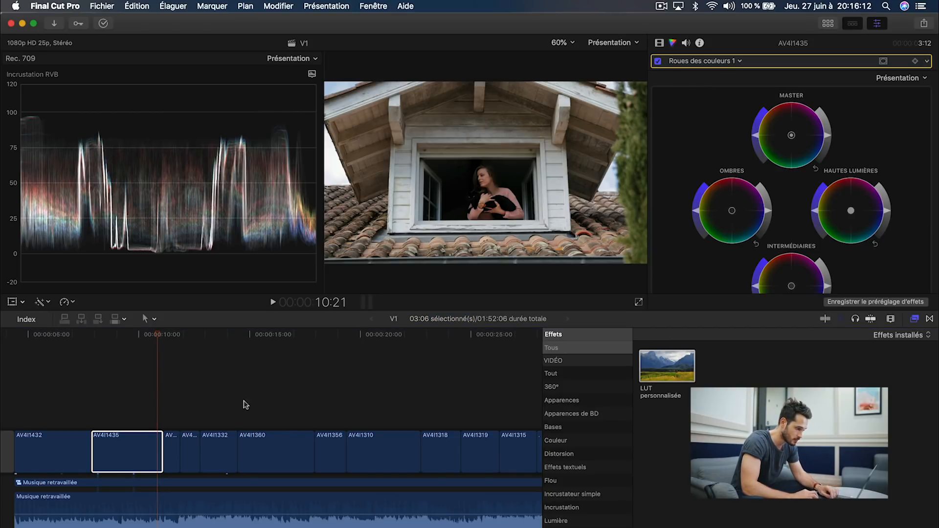
- Paste only the Roues des couleurs 1 attribute from AV4I1435 onto the 18 clips that follow it
key(super+minus)
drag(276, 400, 92, 454)
drag(90, 419, 273, 464)
key(super+shift+v)
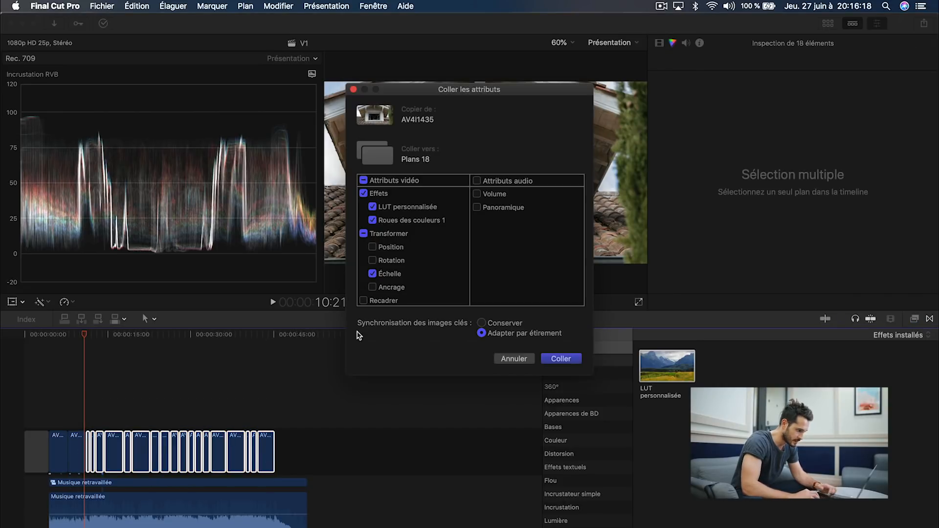
click(364, 181)
click(364, 181)
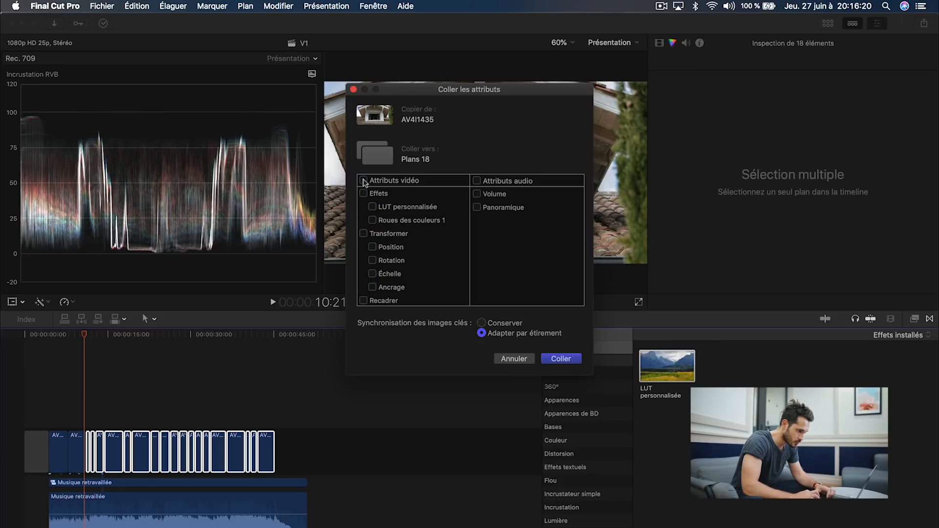
click(372, 220)
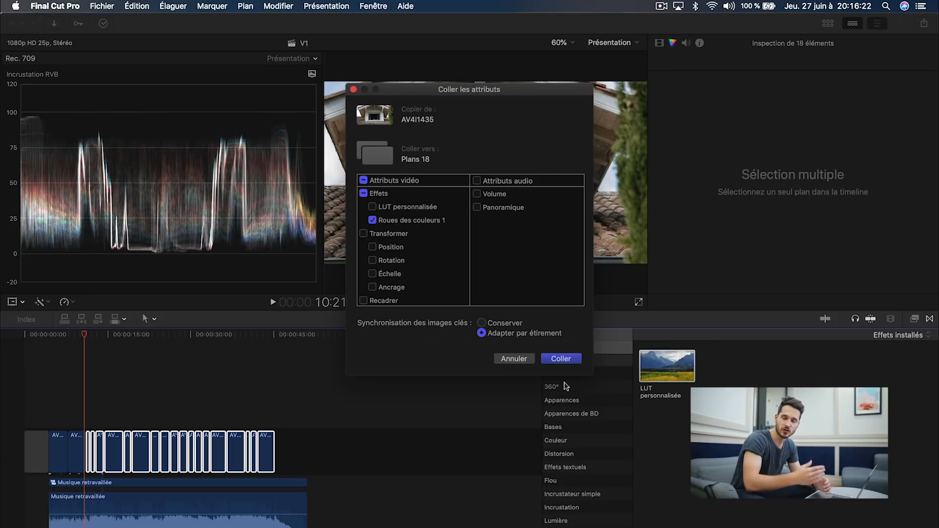
click(561, 361)
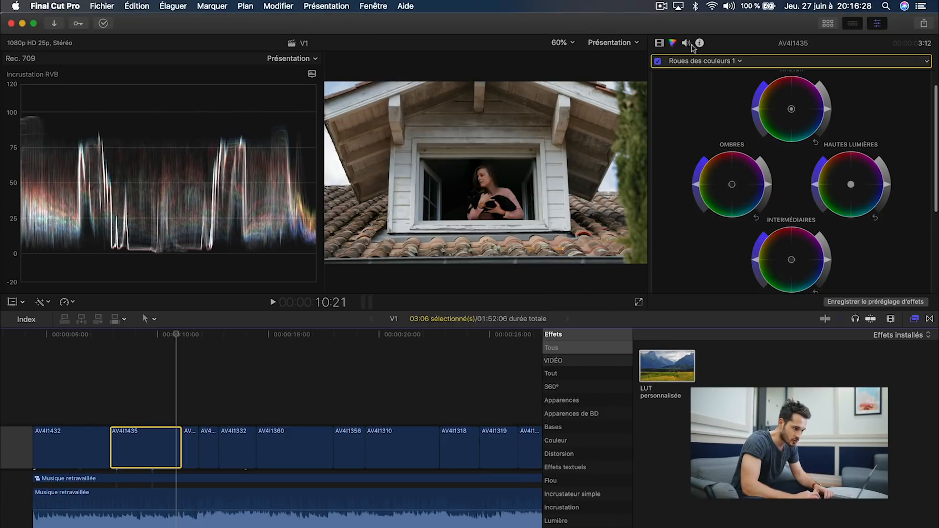
- Compare clip AV4I1435 with and without its LUT personnalisée effect
click(660, 42)
click(659, 76)
click(659, 77)
click(659, 77)
click(659, 77)
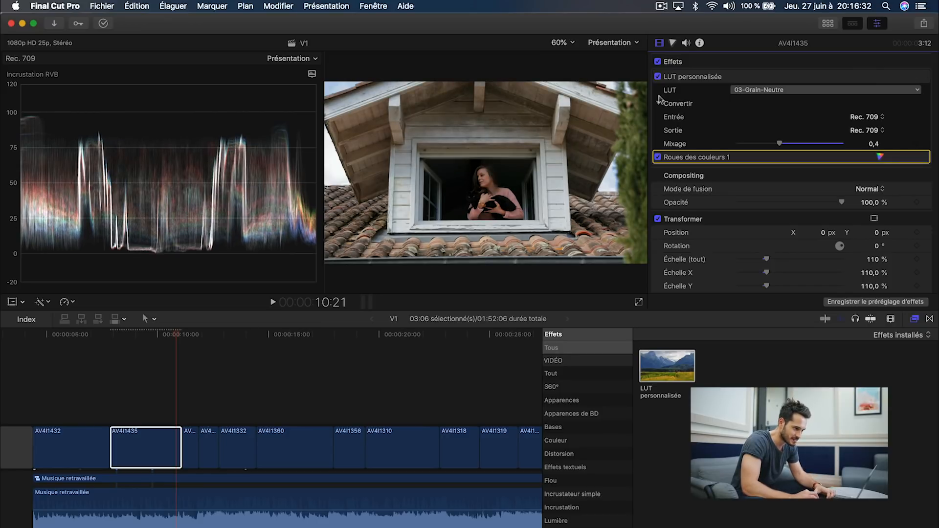
- Raise clip AV4I1435's shadow and highlight brightness slightly using its colour wheels
click(673, 44)
scroll(661, 141, down, 1)
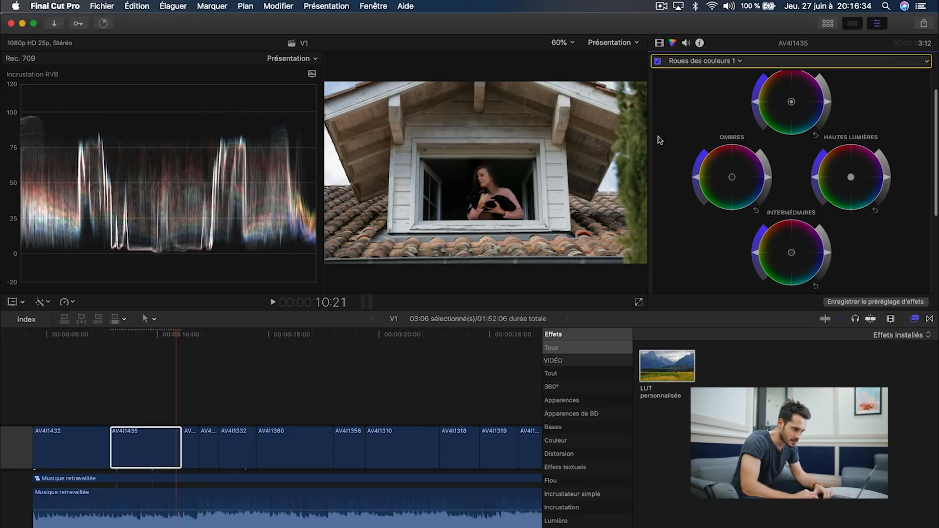
drag(769, 180, 769, 177)
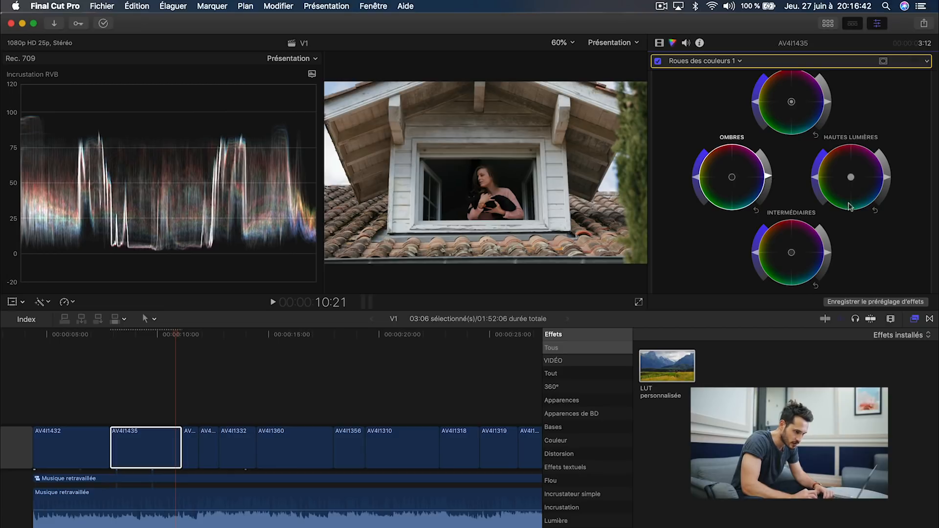
drag(889, 181, 889, 174)
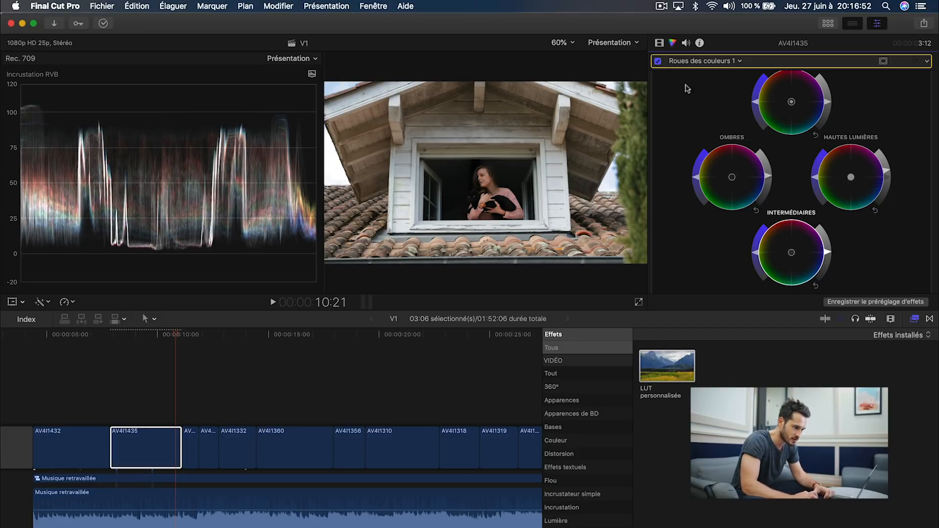
- Compare clip AV4I1435 with and without its colour wheels correction
click(658, 61)
click(658, 61)
click(658, 61)
click(658, 61)
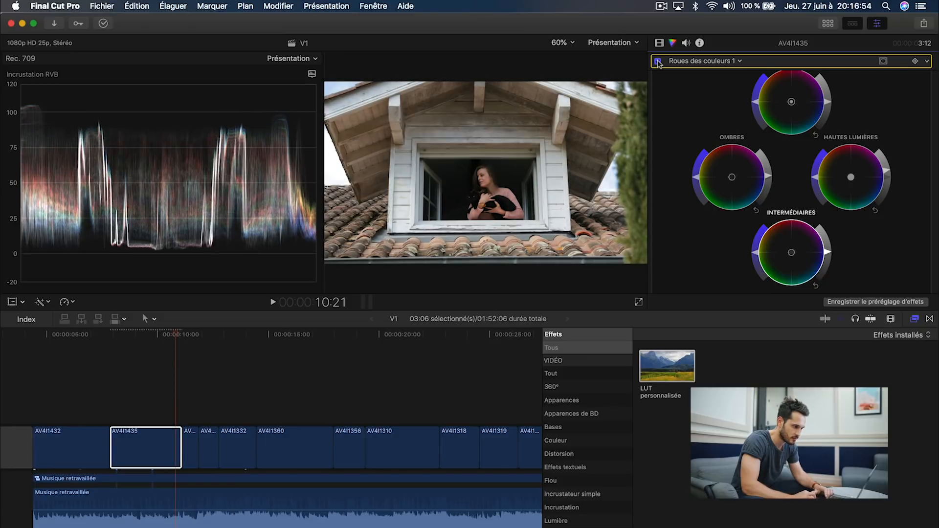
- Raise the highlights of the short AV4I1332 clip at 11:10 and fine-tune its shadow brightness
click(190, 334)
click(191, 438)
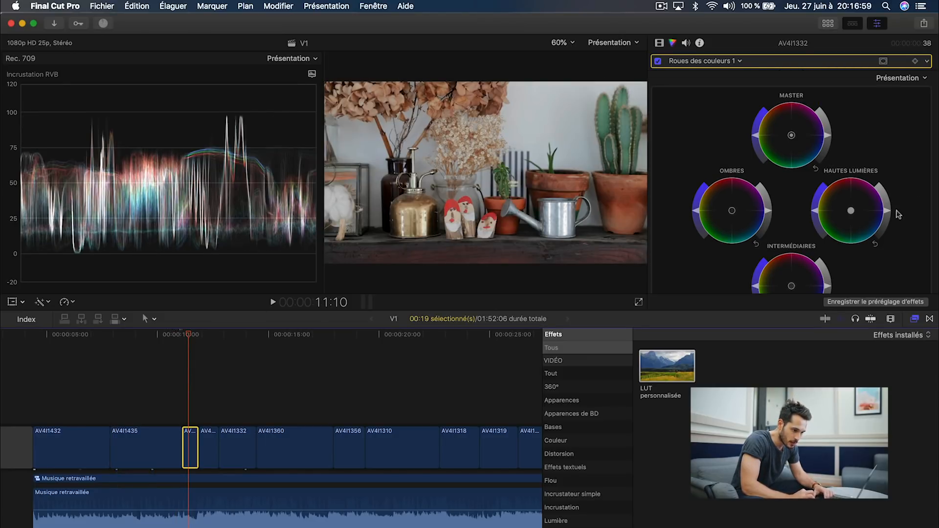
drag(888, 212, 889, 204)
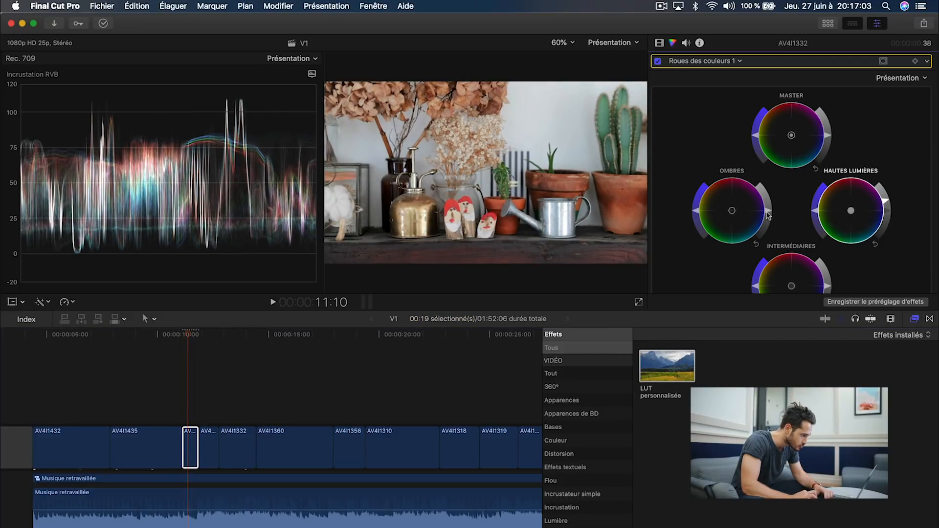
drag(767, 212, 768, 212)
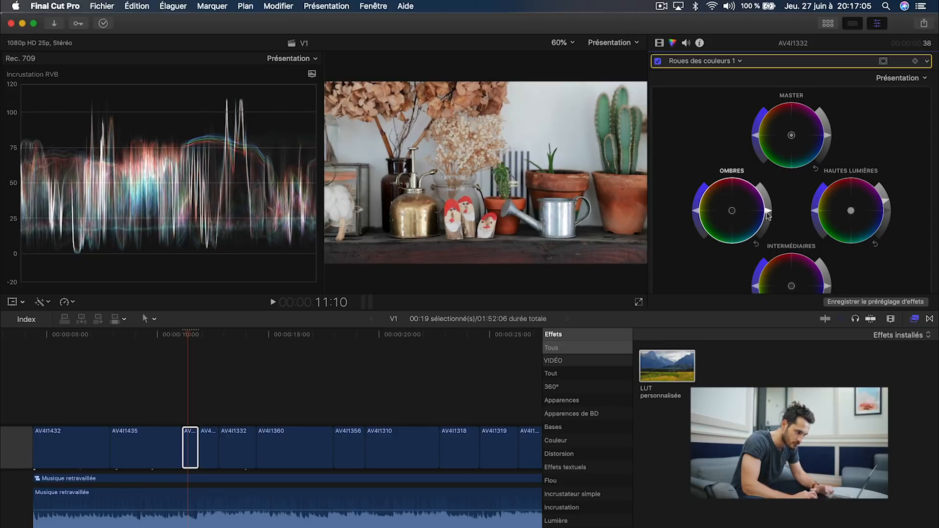
- Raise the highlights of the AV4I1332 clip at 12:04 slightly using its colour wheels
drag(176, 336, 206, 333)
click(210, 444)
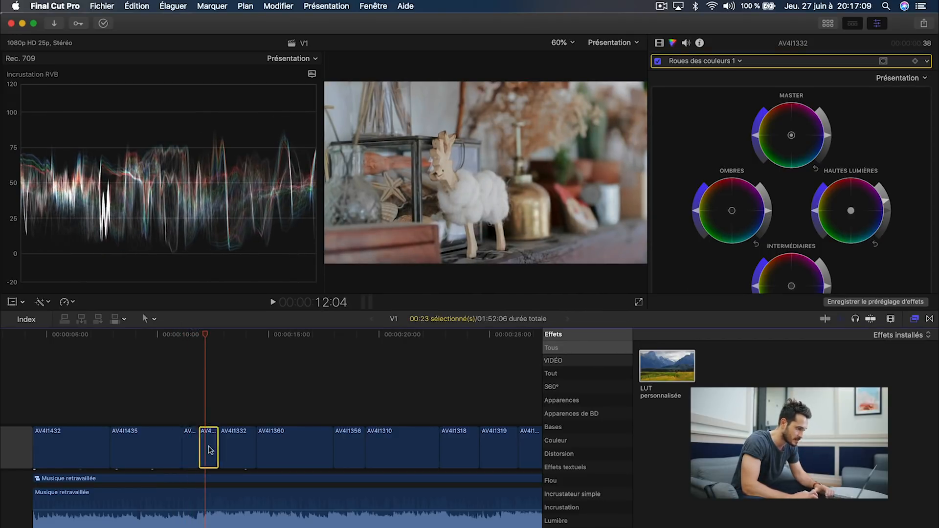
click(768, 213)
drag(890, 214, 890, 208)
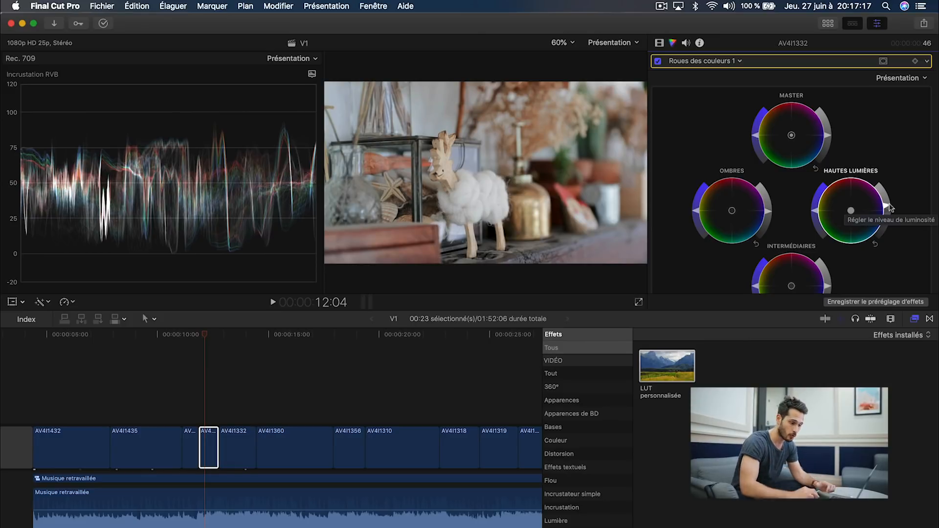
scroll(829, 243, down, 3)
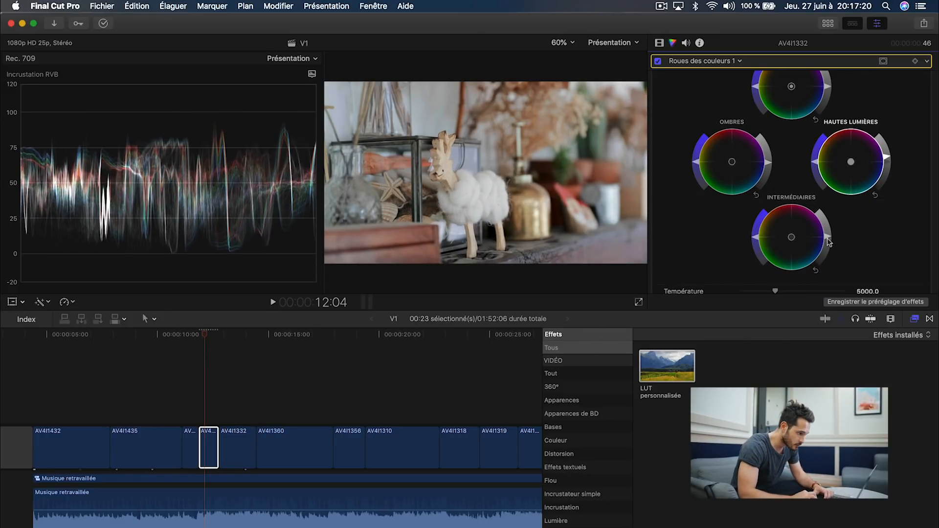
- Lower the highlight, shadow and midtone brightness of the AV4I1332 fox clip at 13:16 slightly
click(238, 336)
click(245, 447)
scroll(780, 204, up, 3)
drag(891, 215, 884, 210)
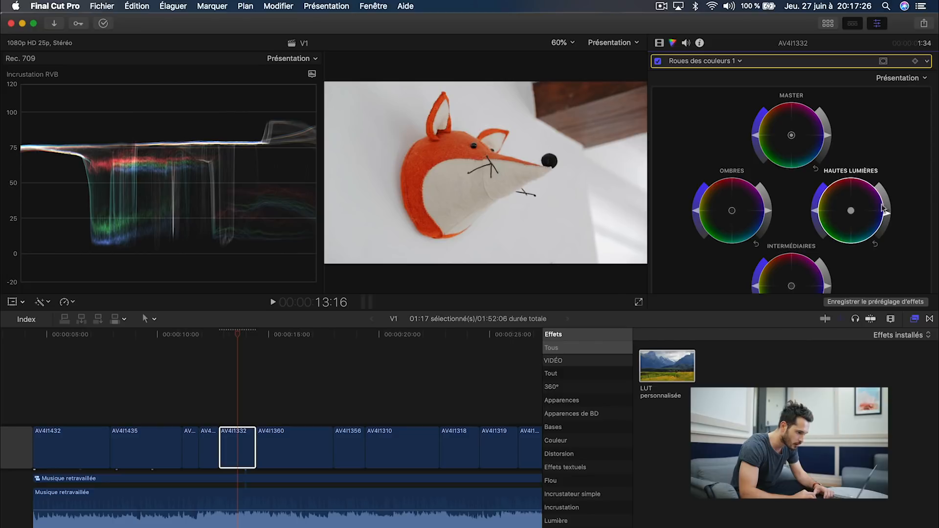
scroll(876, 210, down, 2)
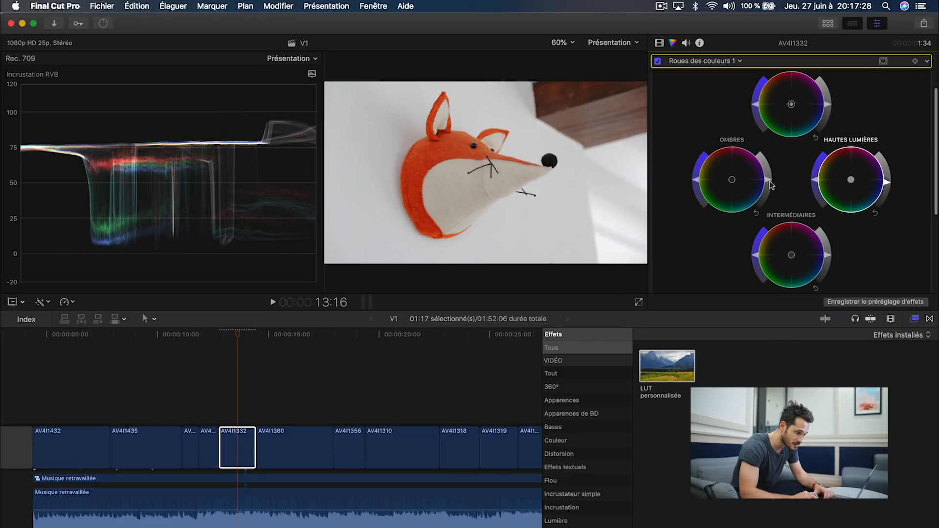
drag(770, 184, 769, 188)
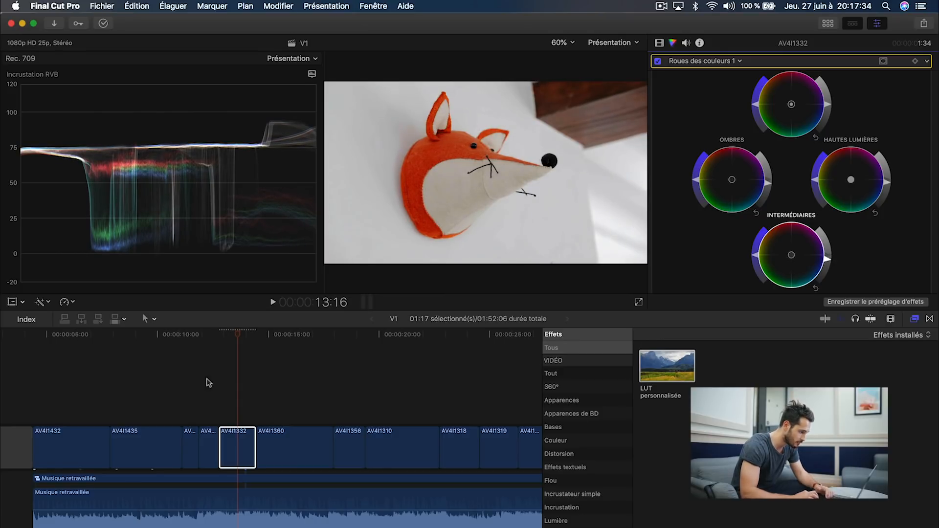
- Raise the midtone brightness of clip AV4I1360 with the playhead at 15:22
click(287, 445)
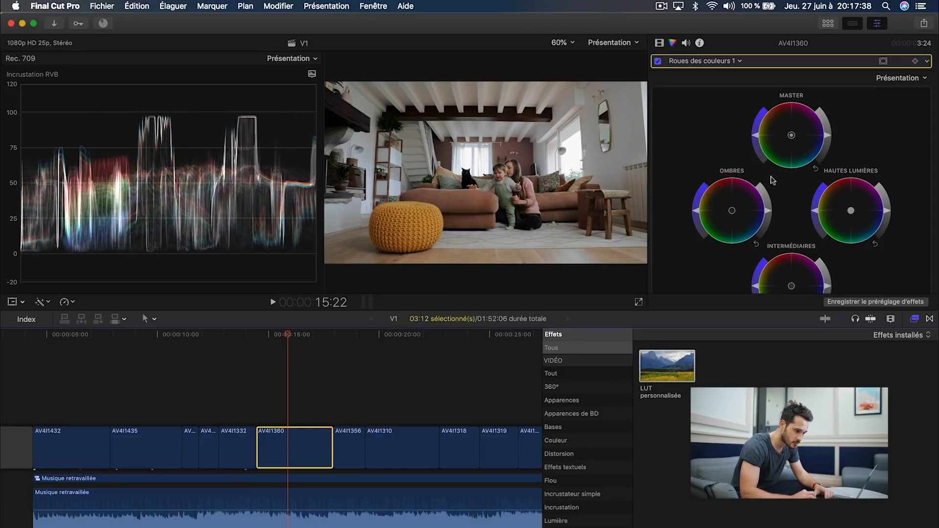
click(767, 213)
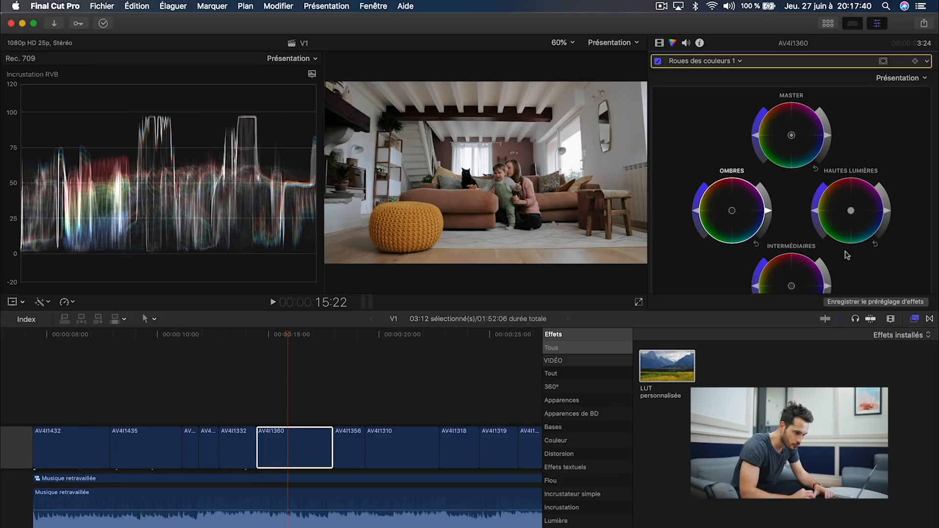
drag(827, 286, 827, 280)
scroll(863, 247, down, 2)
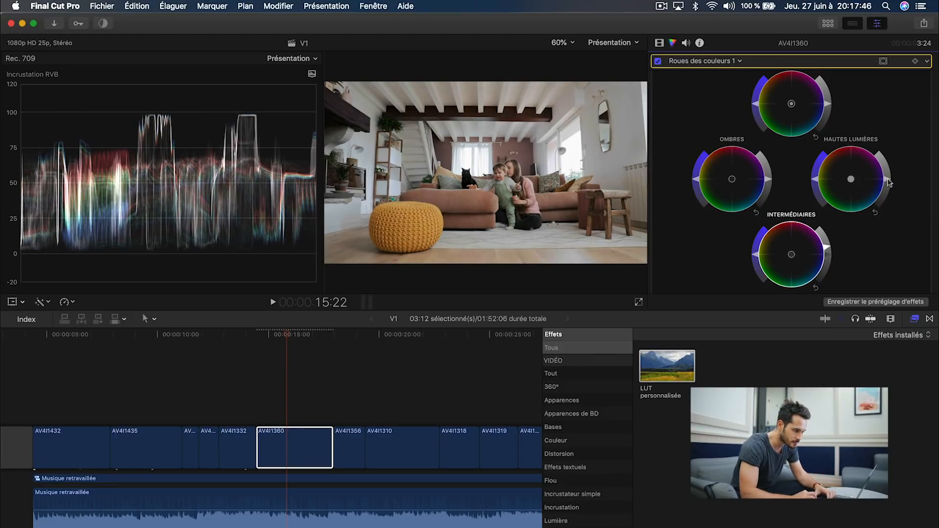
- Set the Master saturation of clip AV4I1360's colour wheels to 1,18
scroll(783, 205, down, 5)
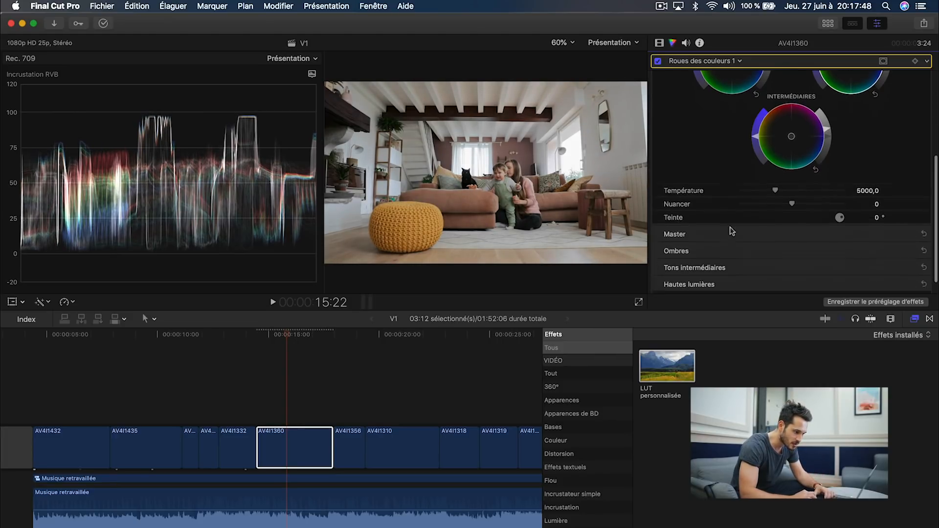
scroll(831, 215, down, 1)
click(903, 216)
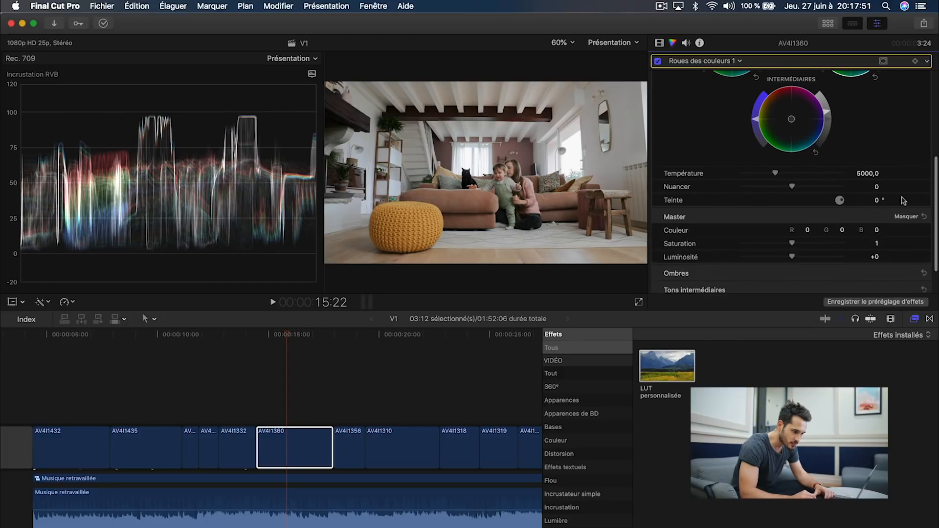
scroll(829, 202, down, 2)
mouse_move(792, 215)
mouse_down()
mouse_move(764, 221)
mouse_move(803, 220)
mouse_up()
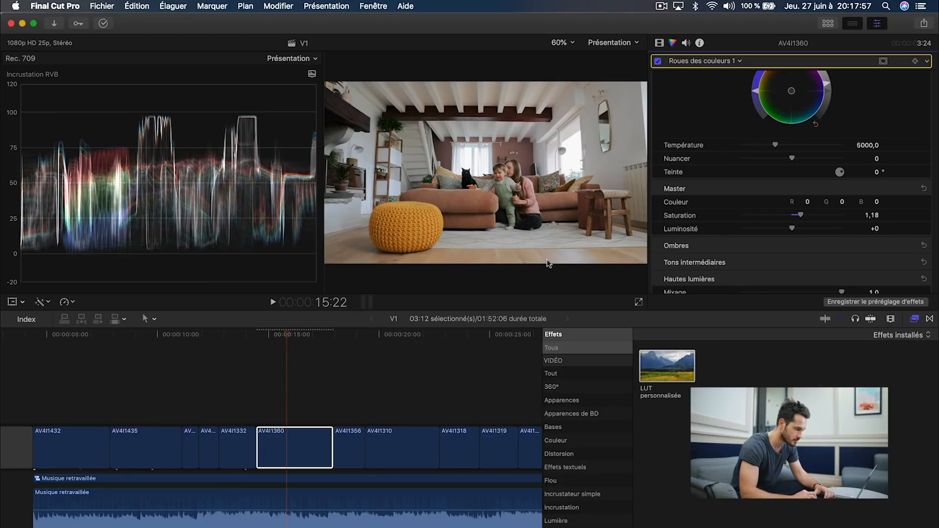
- Raise the midtone brightness of clip AV4I1356 slightly with the playhead at 18:15
click(348, 336)
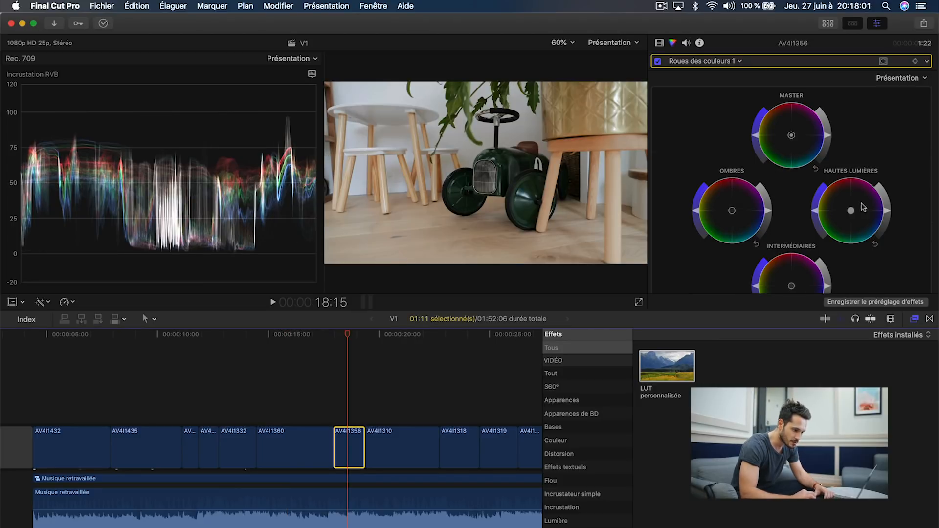
scroll(835, 258, down, 2)
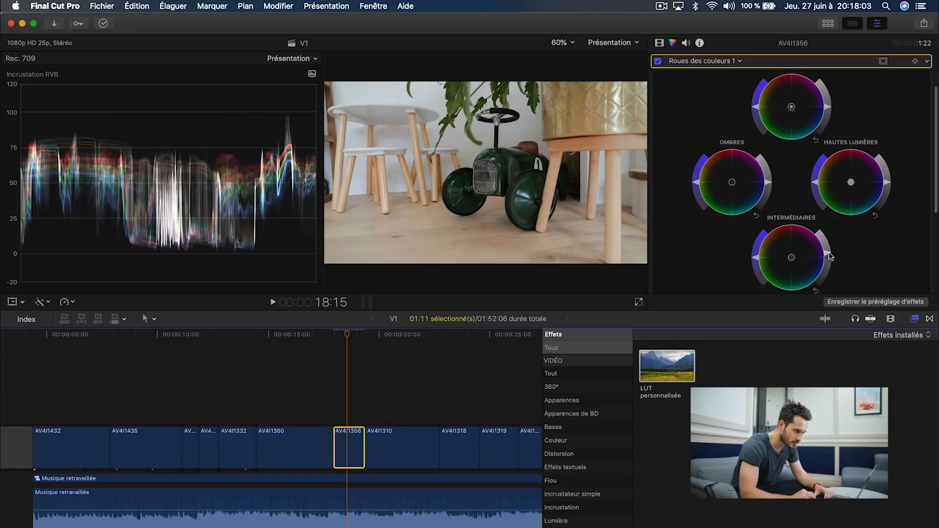
click(830, 253)
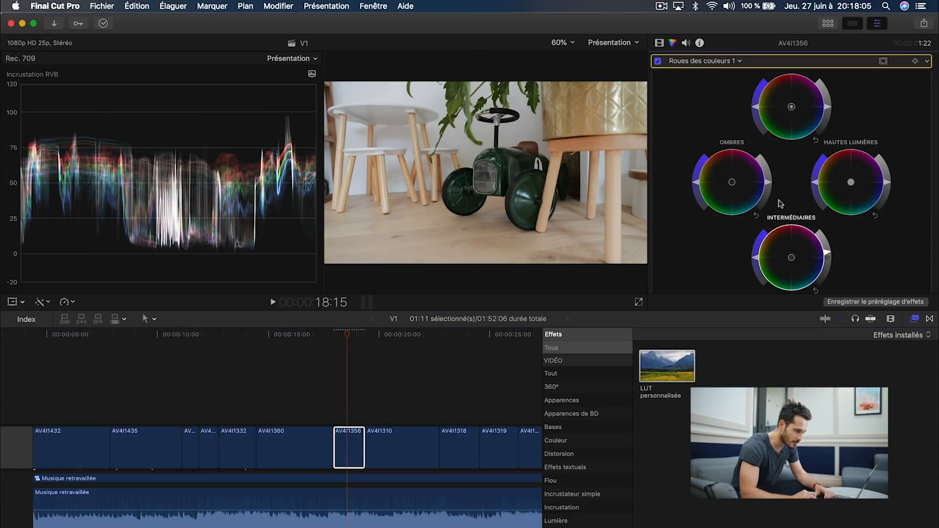
scroll(698, 240, down, 4)
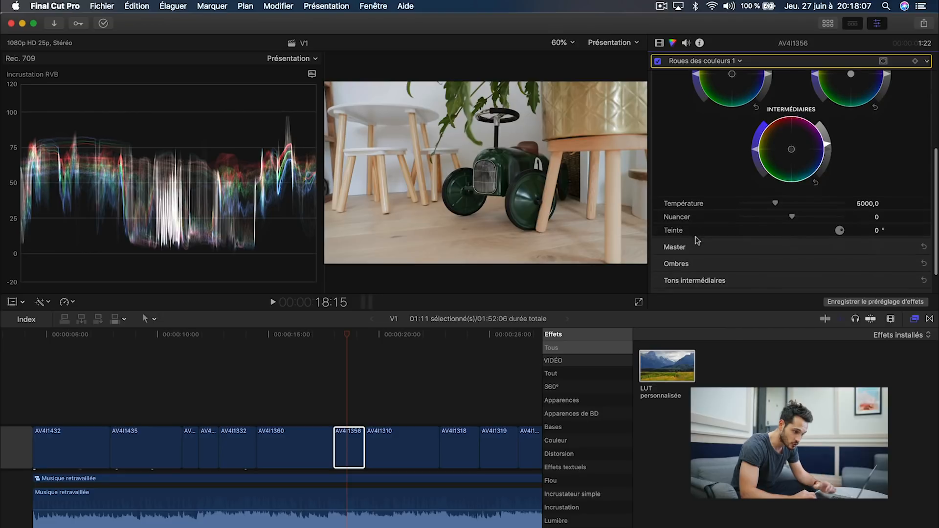
- Set the colour wheels temperature of clip AV4I1356 to 4610 and compare the clip with and without the correction
drag(775, 203, 774, 208)
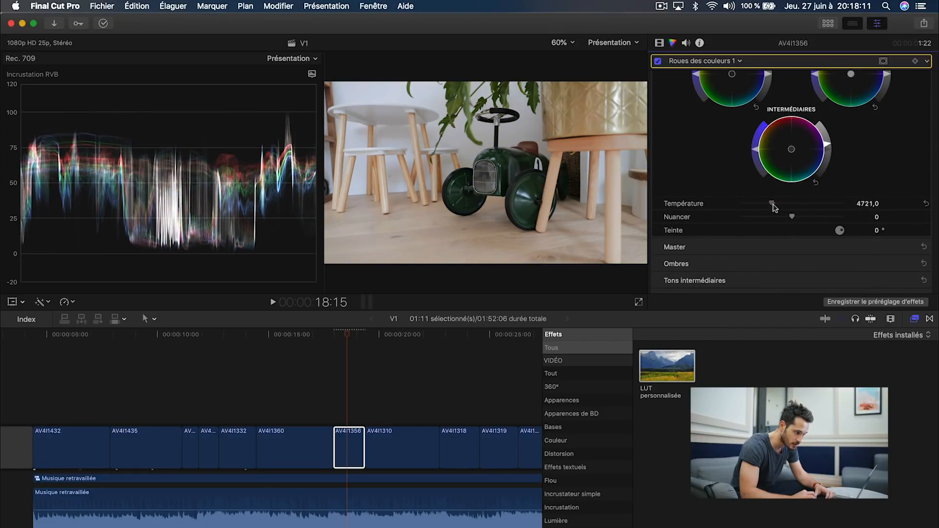
drag(774, 207, 773, 207)
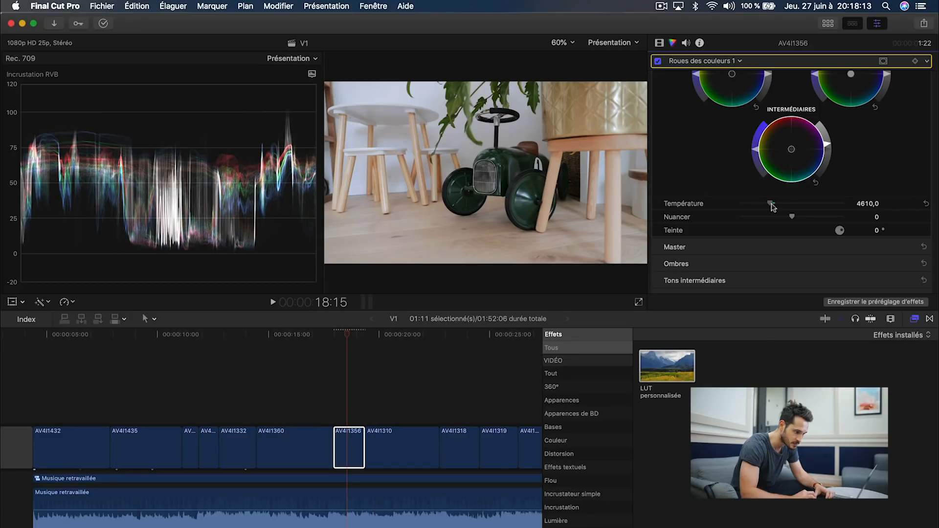
click(658, 62)
click(658, 61)
click(658, 61)
click(659, 61)
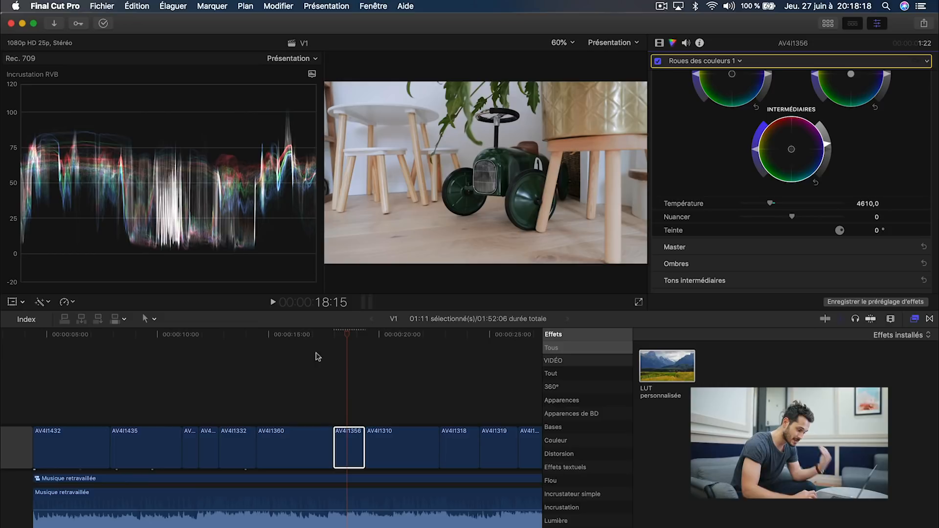
- Turn on snapping and select the 41:00 range of the V1 timeline covering the edited video clips, leaving out the opening gap
click(300, 342)
key(super+minus)
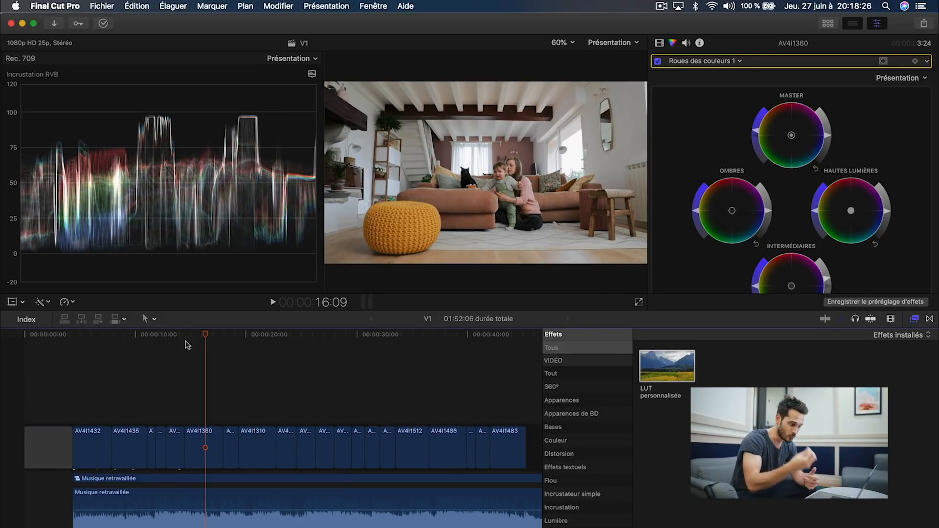
click(199, 442)
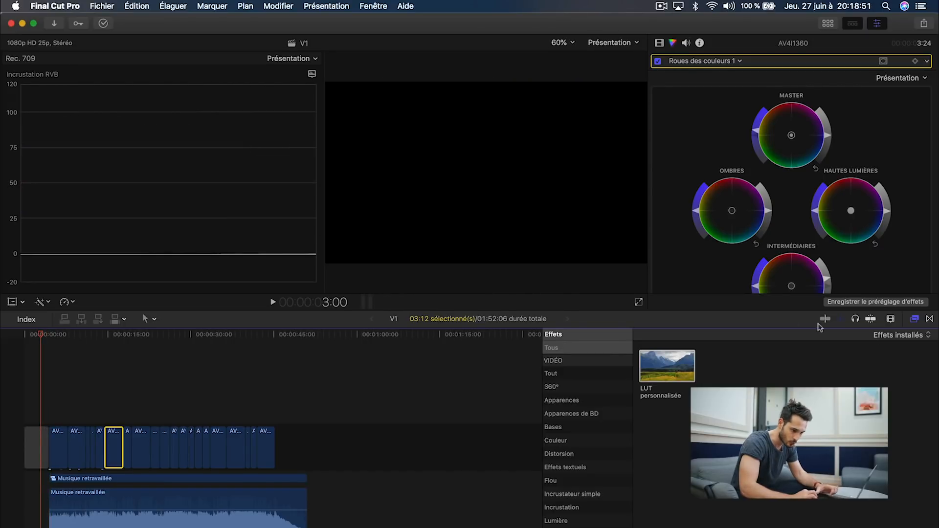
click(871, 319)
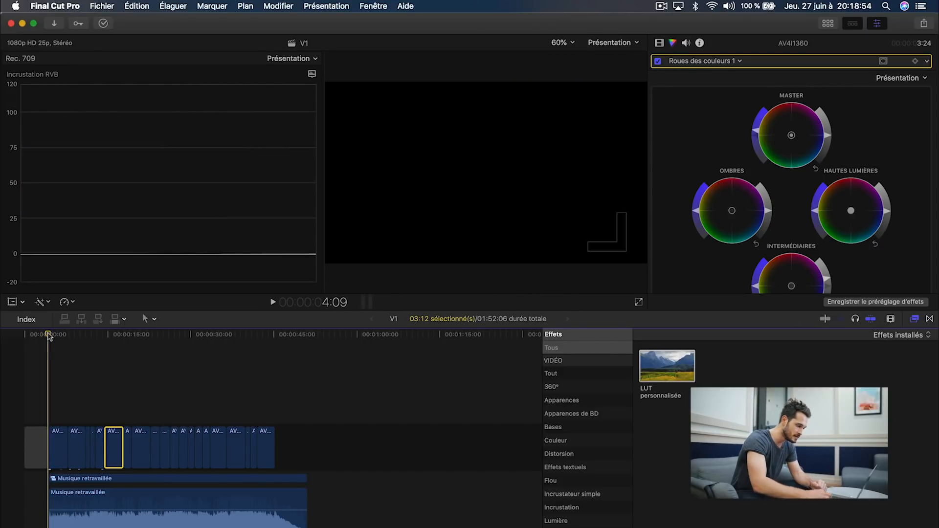
key(c)
drag(278, 337, 307, 335)
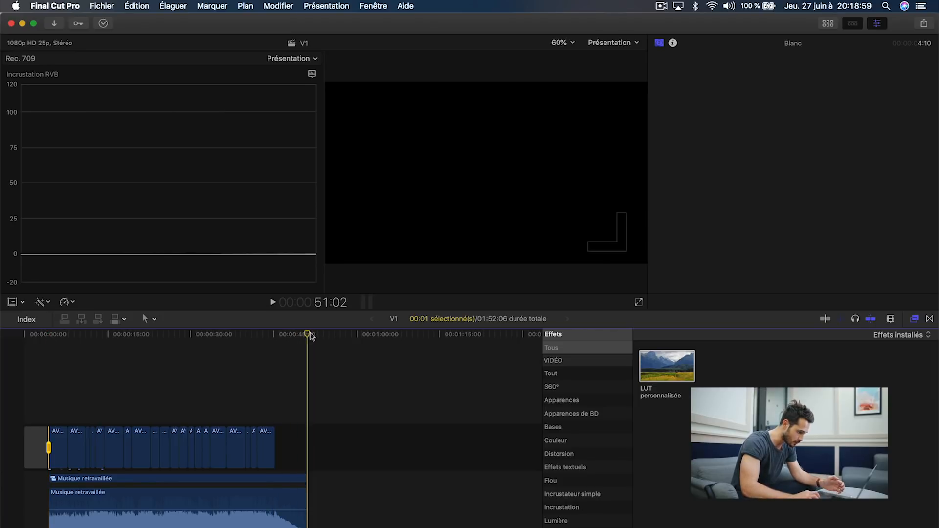
key(super+a)
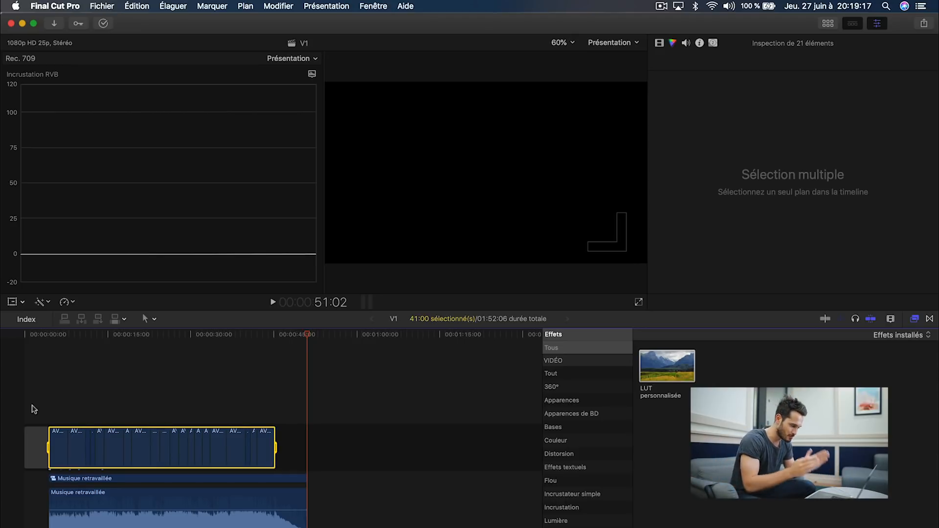
click(102, 6)
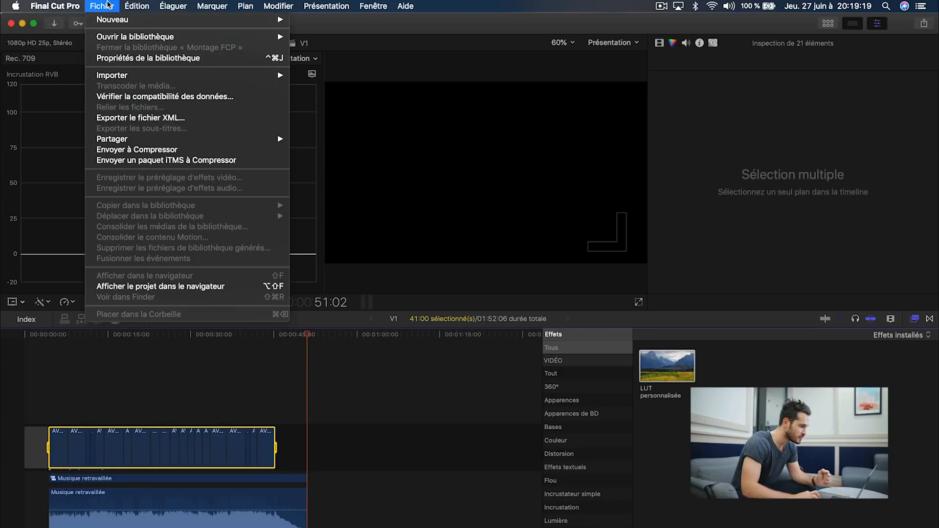
mouse_move(152, 141)
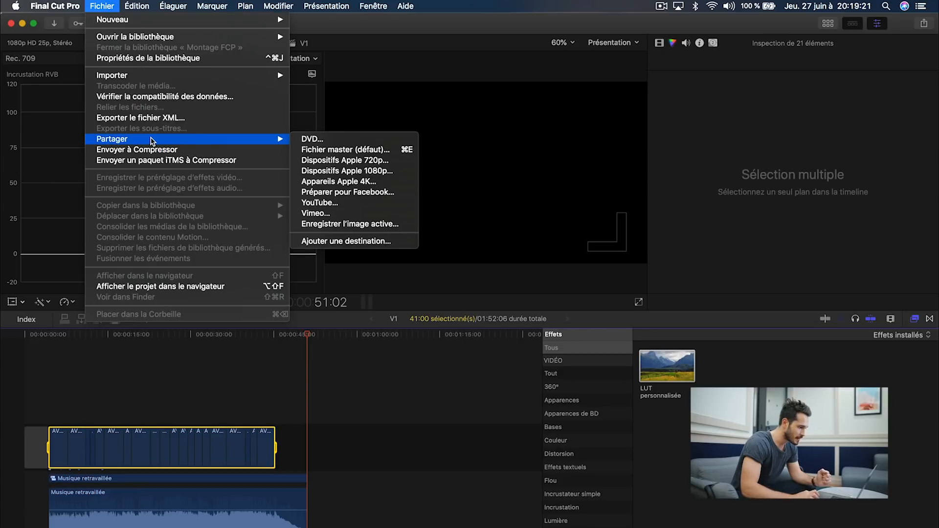
click(331, 176)
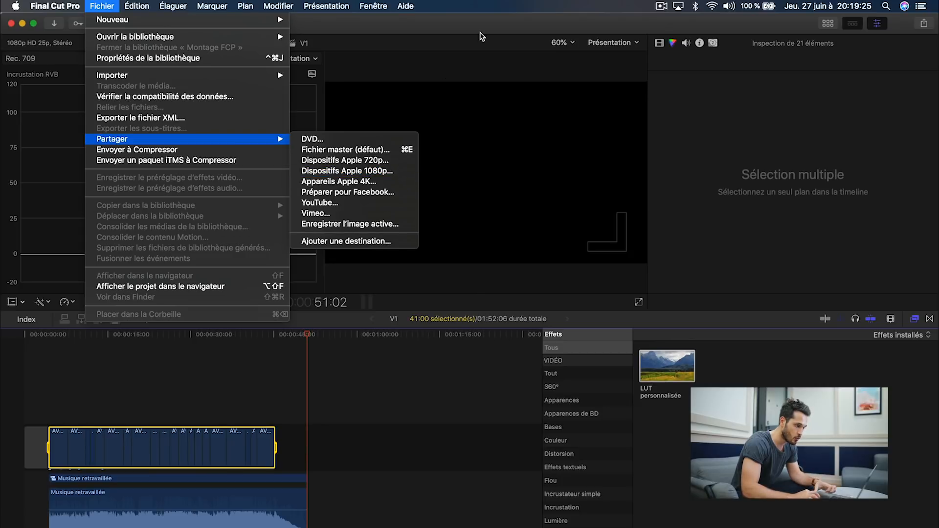
click(924, 24)
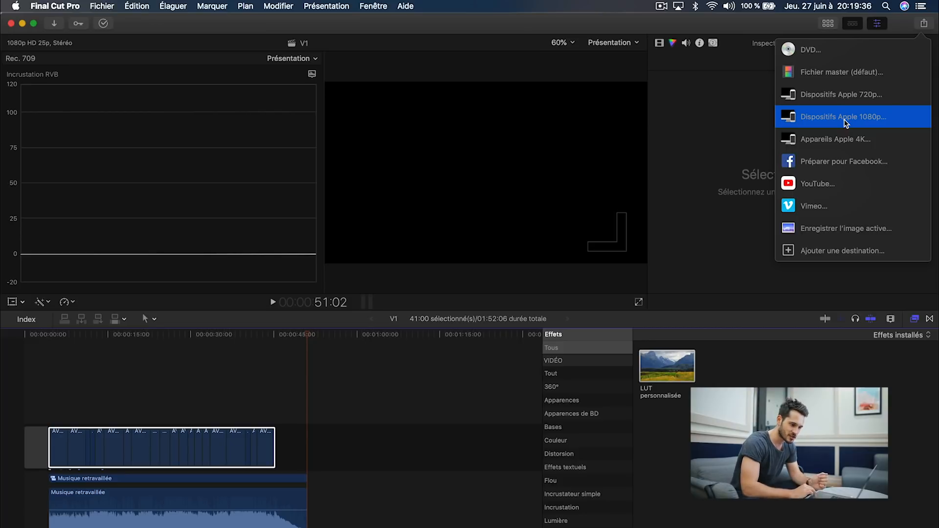
click(847, 118)
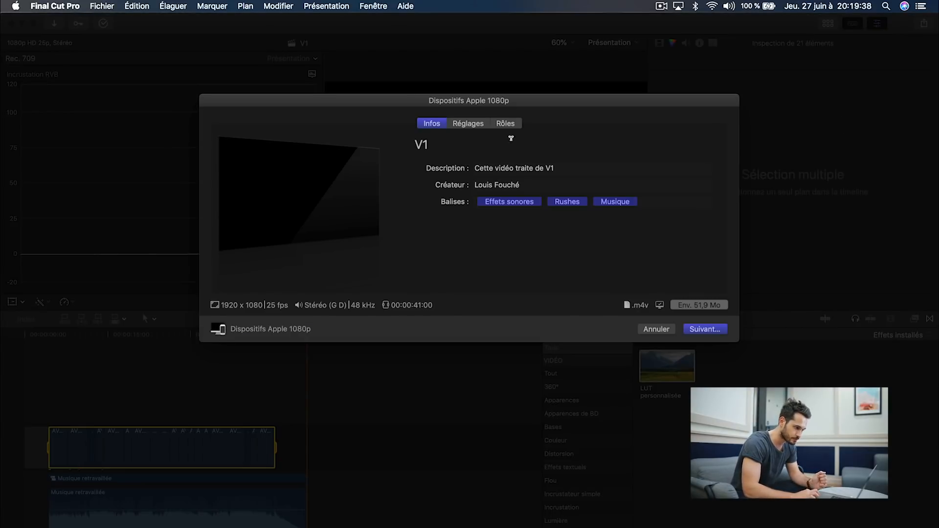
click(468, 124)
click(532, 175)
click(473, 177)
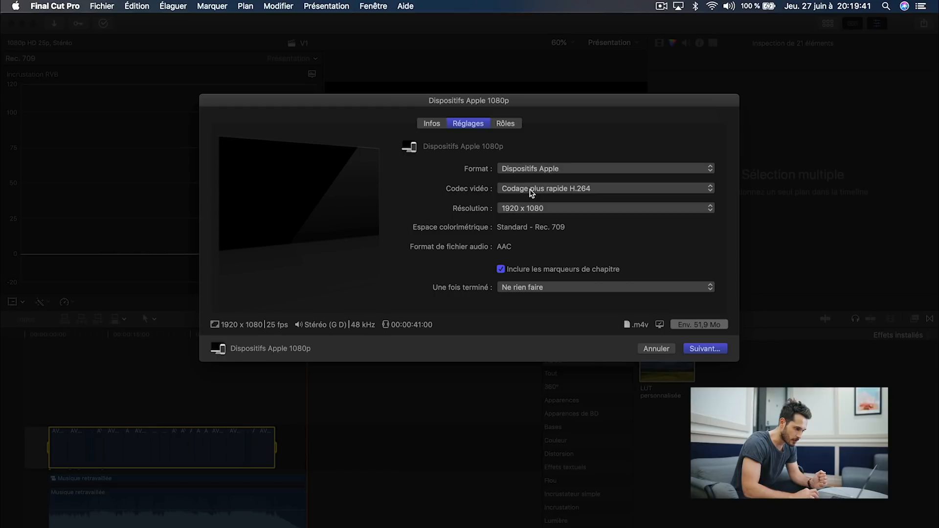
click(532, 191)
click(553, 198)
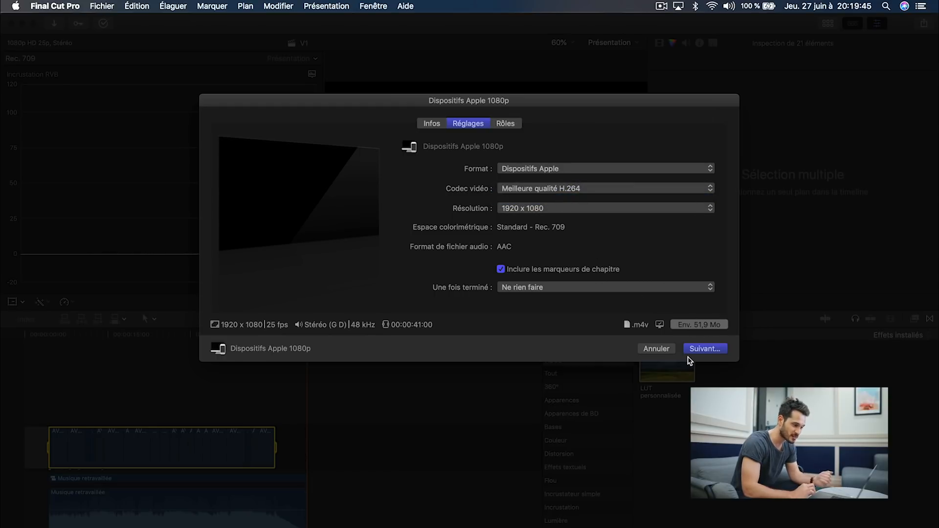
click(658, 350)
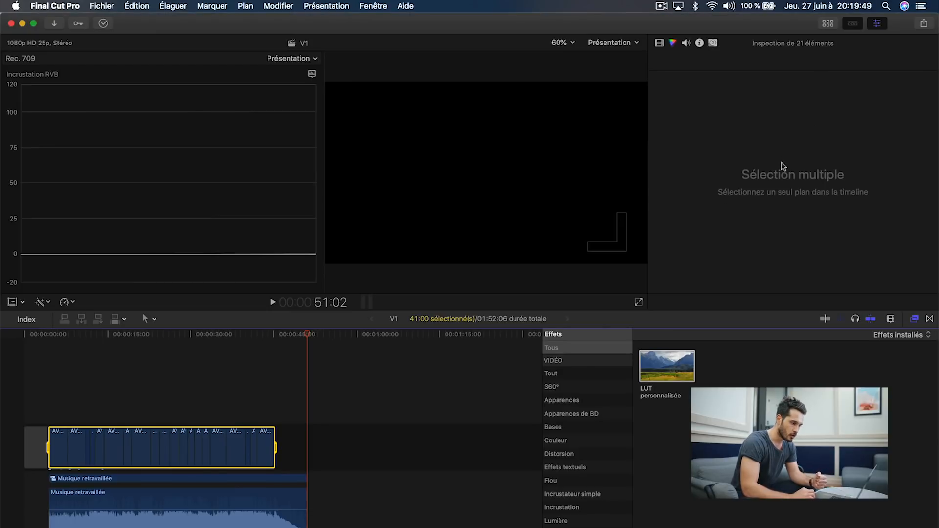
- Set up a master file export of the selected range with the Vidéo et audio format and the H.264 codec
click(924, 23)
click(844, 81)
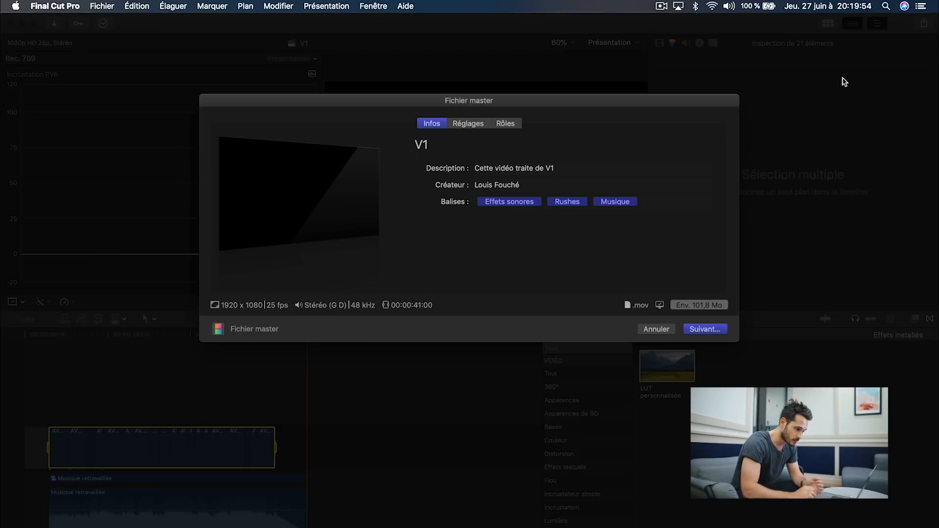
click(466, 129)
click(511, 188)
click(511, 188)
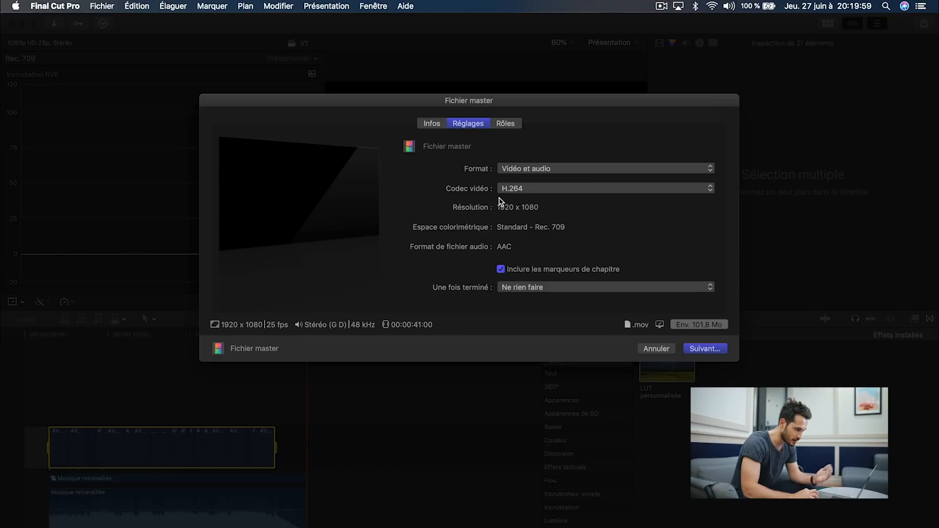
click(535, 171)
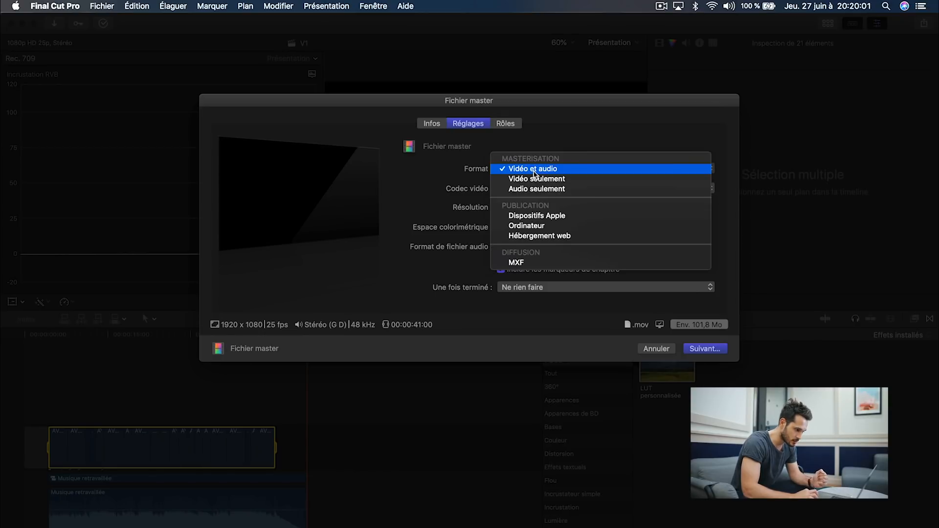
click(463, 182)
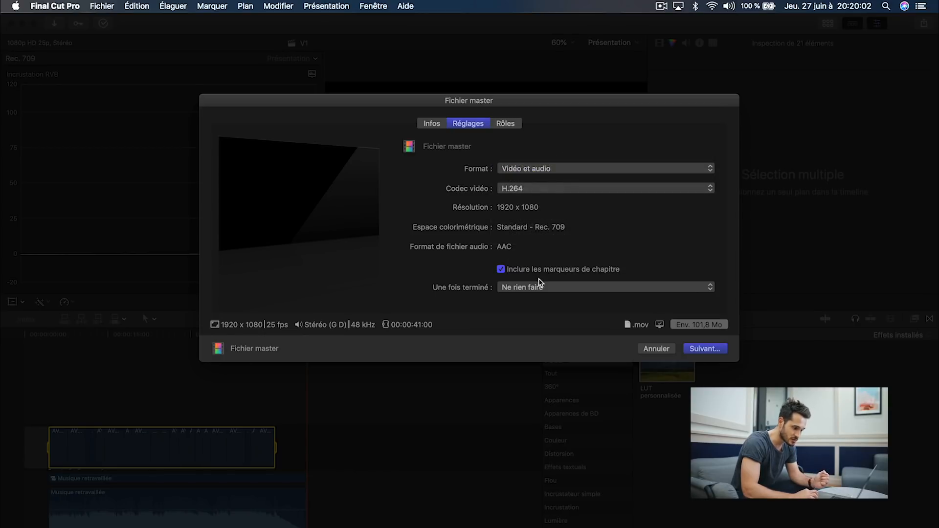
- Save the master file in the project's 05 EXPORTS folder under a new name starting with "Mini-fil"
click(696, 349)
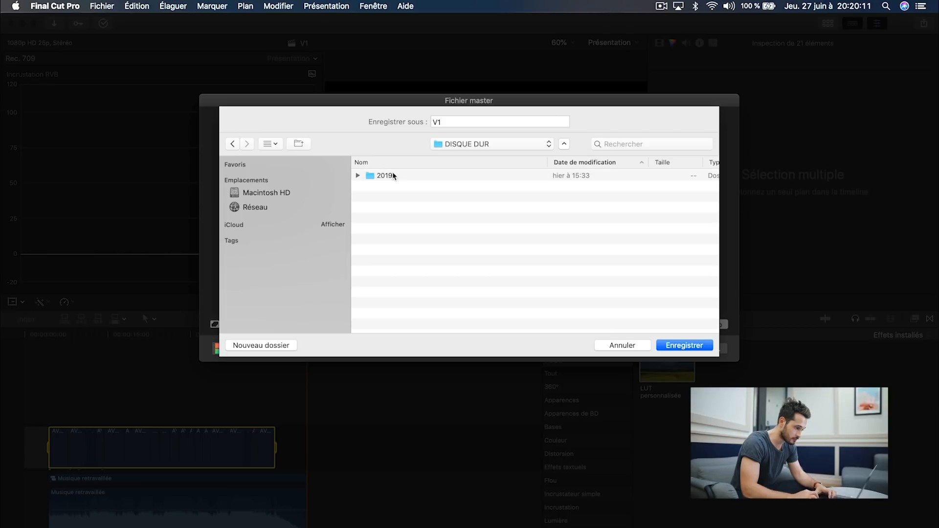
double_click(393, 175)
double_click(391, 175)
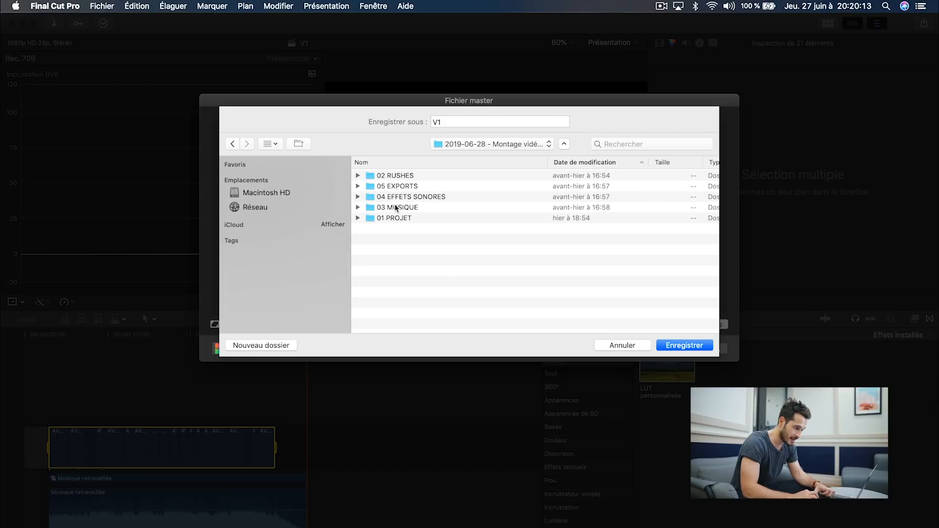
click(392, 186)
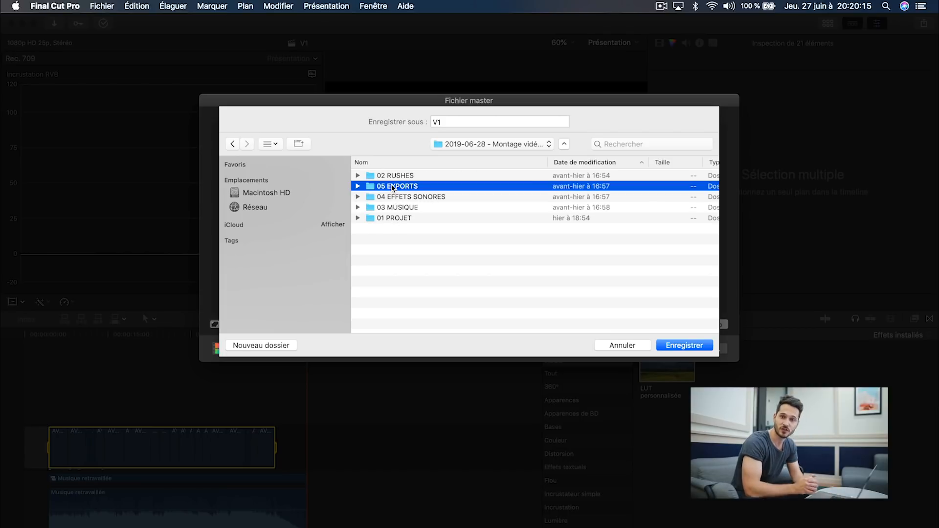
double_click(393, 187)
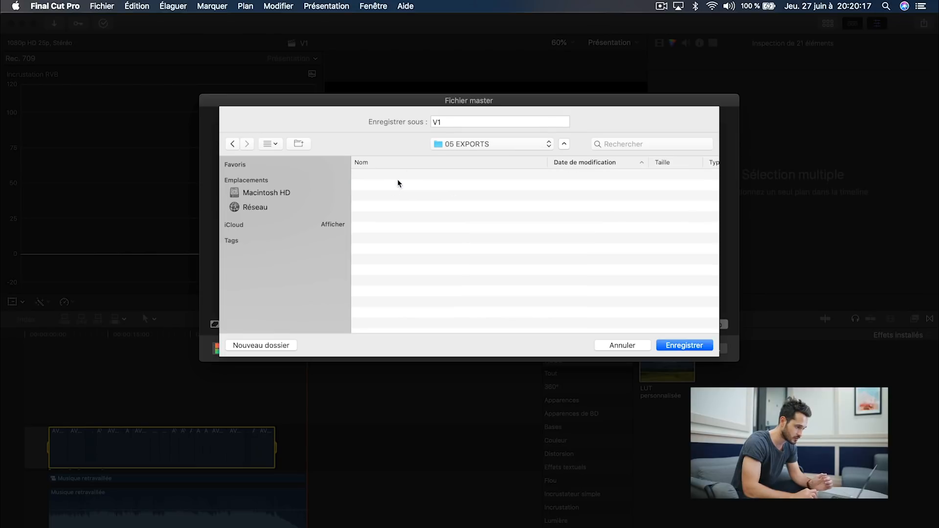
double_click(451, 118)
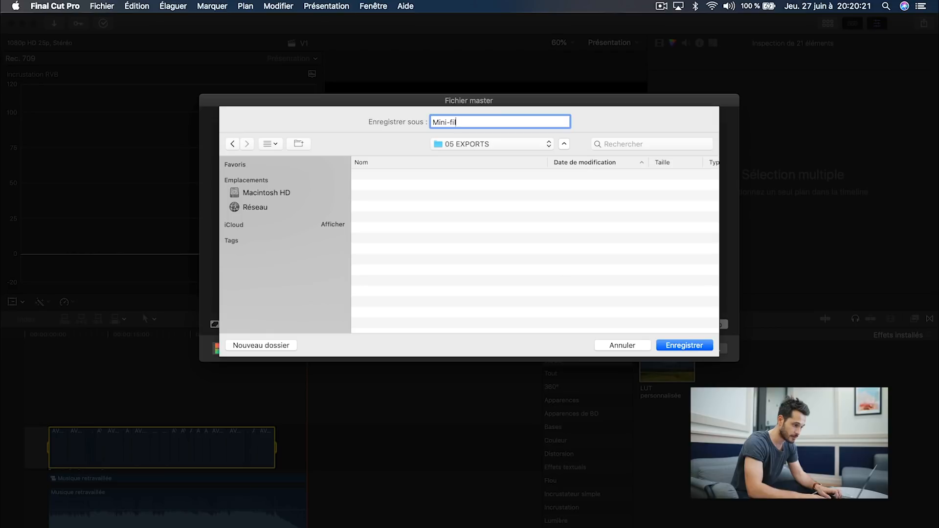
click(666, 344)
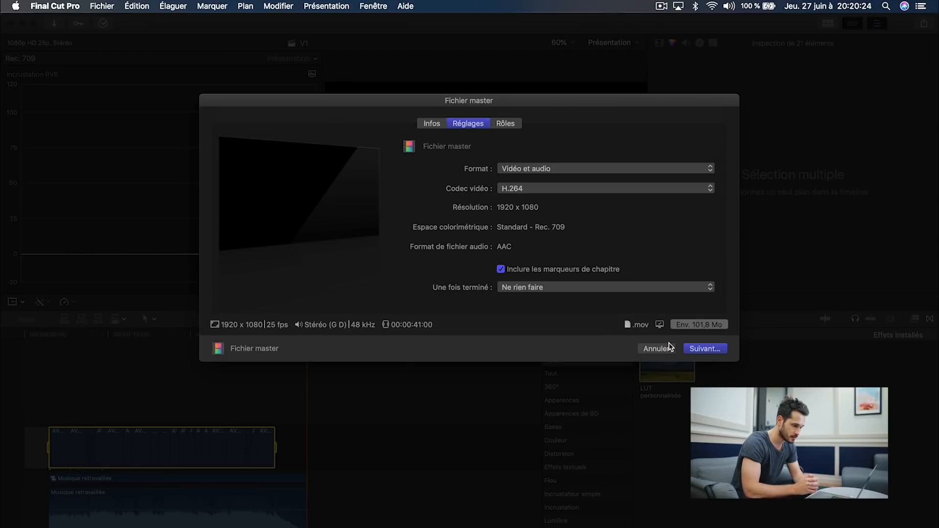
- Check the progress of the master file export in the background tasks
click(106, 24)
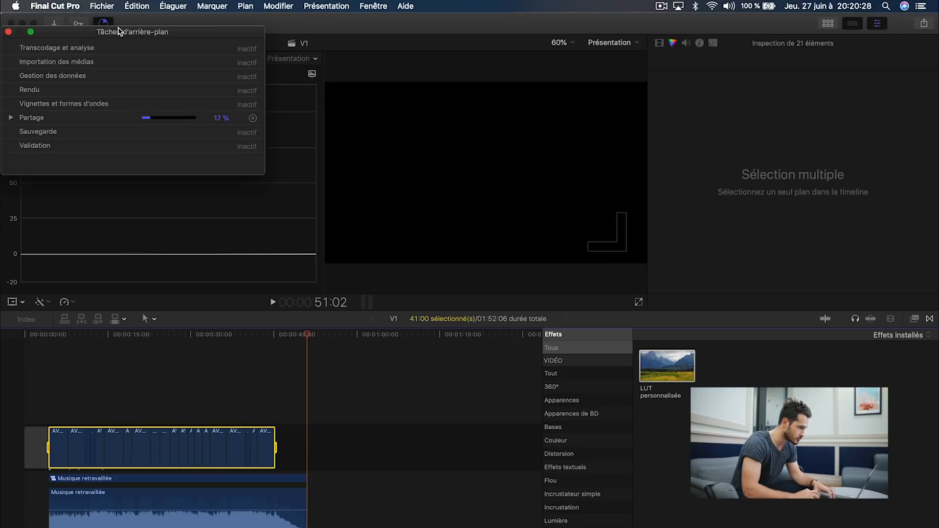
drag(117, 31, 315, 91)
click(208, 177)
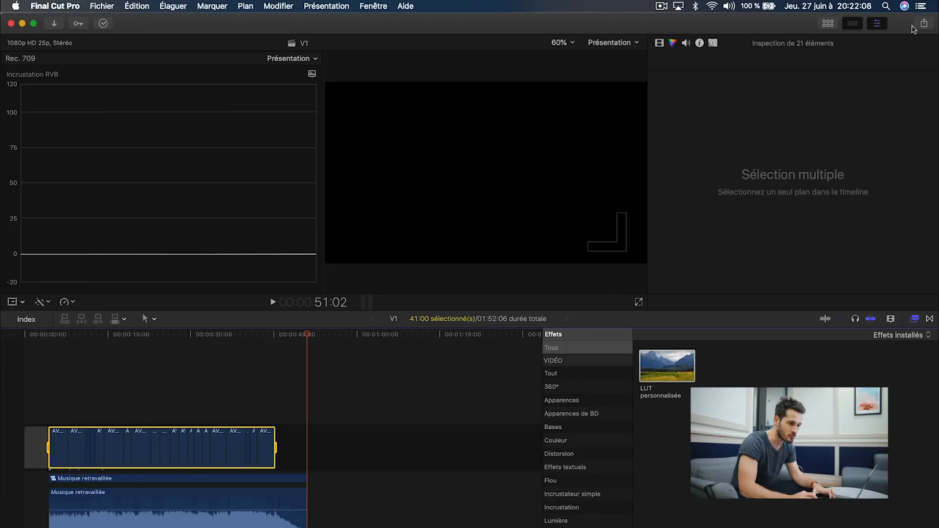
- Set up another master file export of the selected range with the Apple ProRes 422 codec
click(924, 24)
click(843, 72)
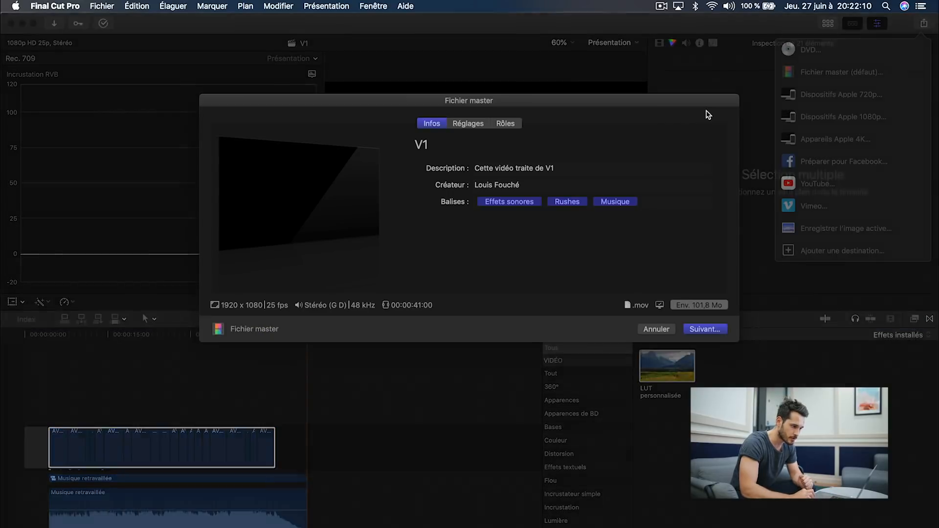
click(467, 124)
click(534, 197)
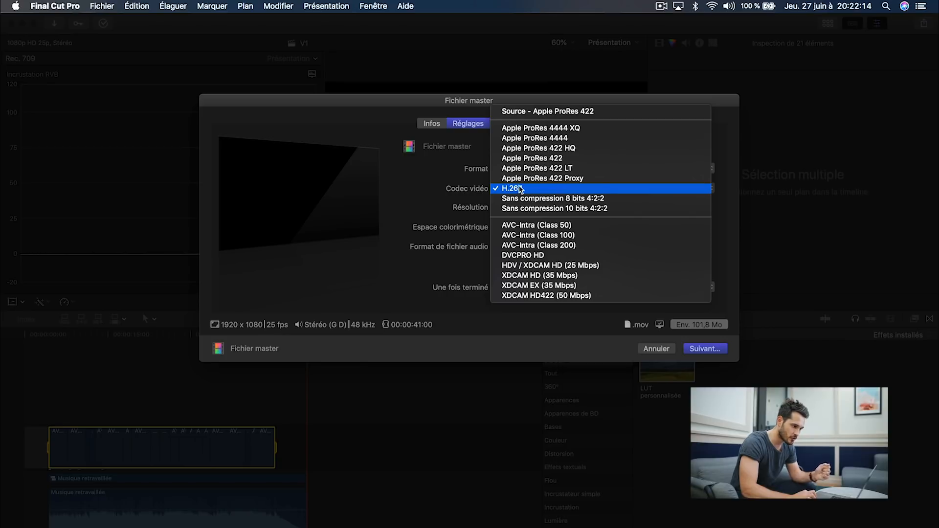
click(548, 158)
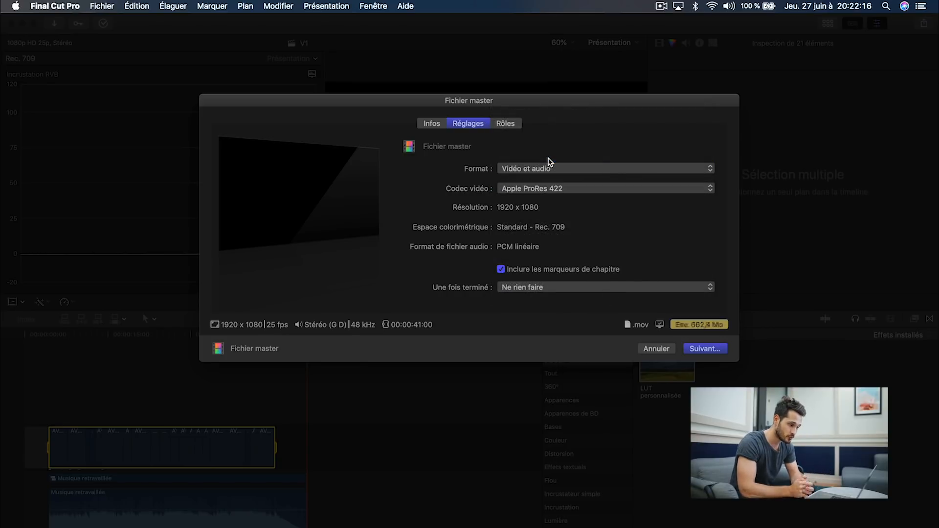